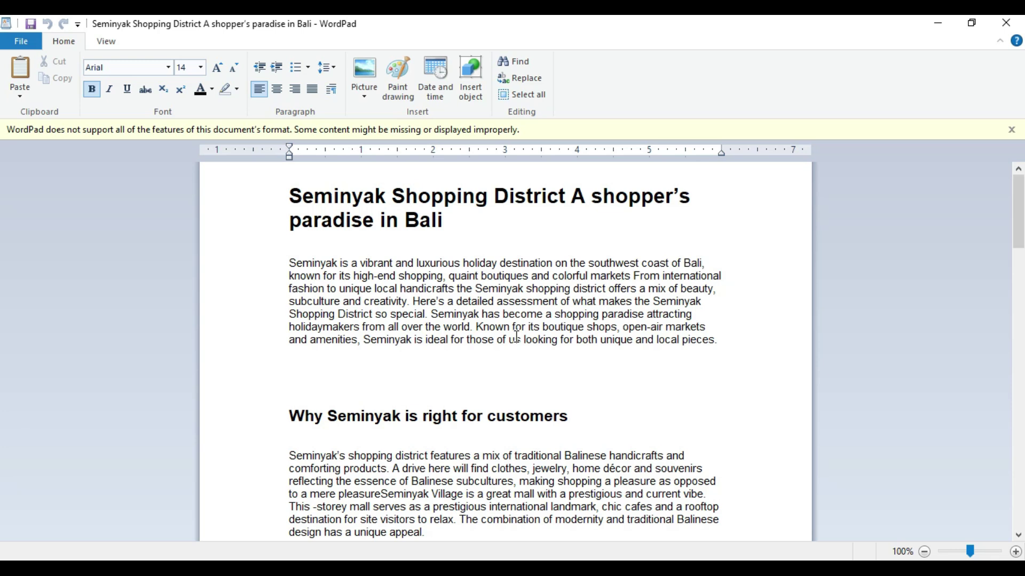
- Copy the whole Seminyak Shopping District article into GPTZero's text box in Chrome and try to scan it for AI
{"action": "triple_click", "coordinate": [407, 200]}
{"action": "left_click", "coordinate": [462, 238]}
{"action": "scroll", "coordinate": [404, 291], "scroll_direction": "down", "scroll_amount": 15}
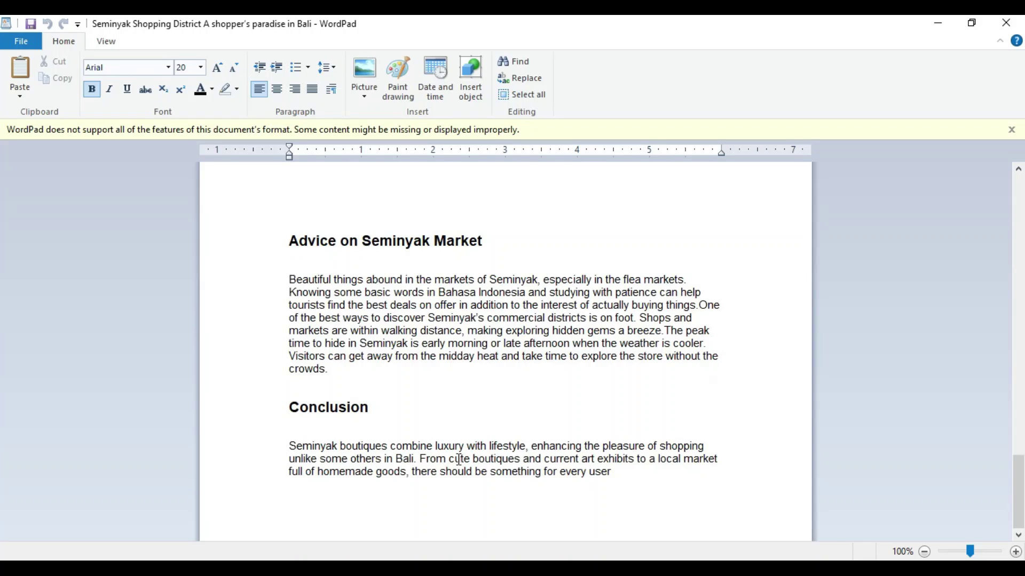
{"action": "scroll", "coordinate": [489, 448], "scroll_direction": "up", "scroll_amount": 15}
{"action": "left_click", "coordinate": [379, 219]}
{"action": "left_click", "coordinate": [425, 323]}
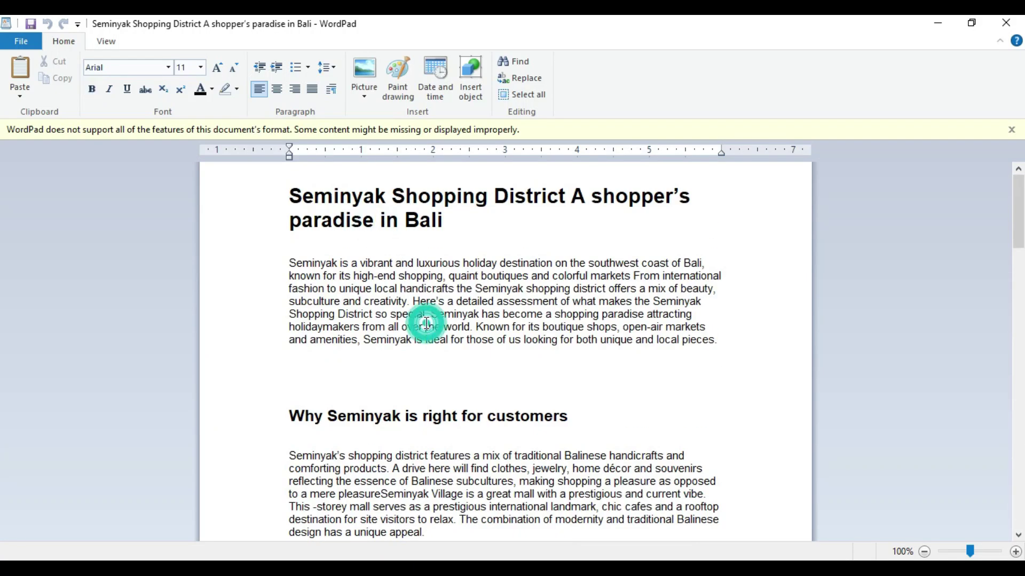
{"action": "key", "text": "ctrl+a"}
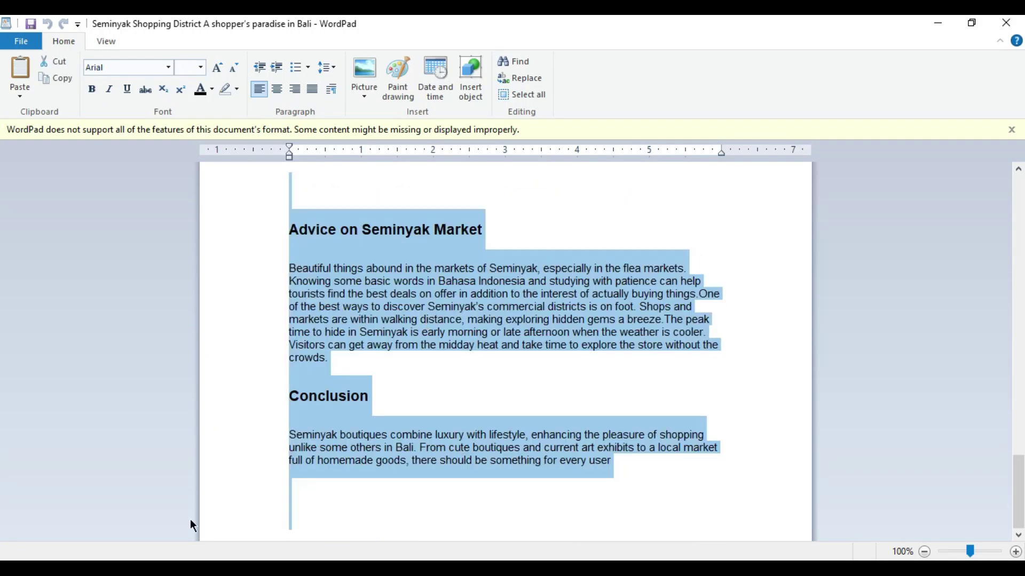
{"action": "key", "text": "alt+Tab"}
{"action": "key", "text": "alt+Tab"}
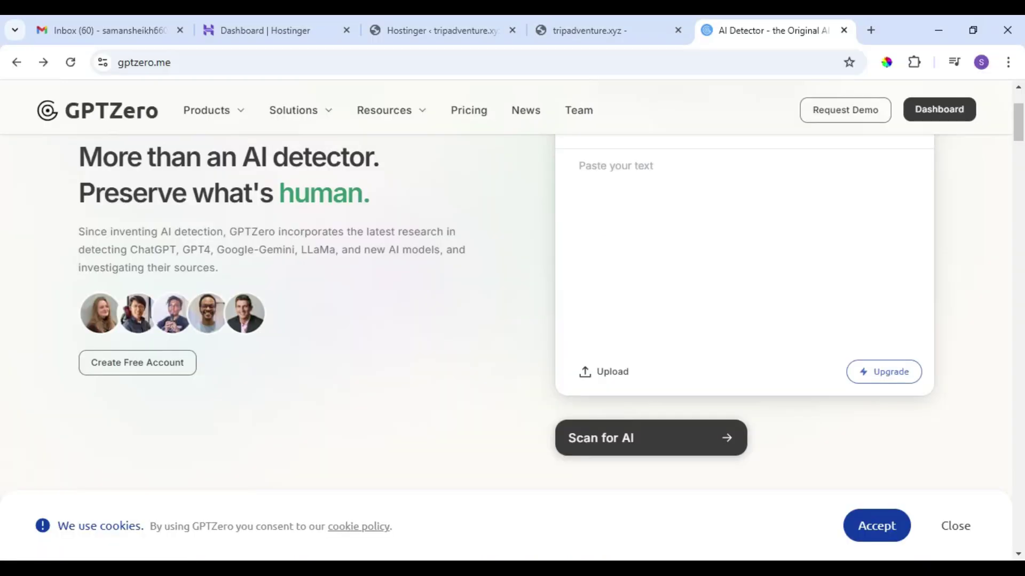
{"action": "left_click", "coordinate": [760, 239]}
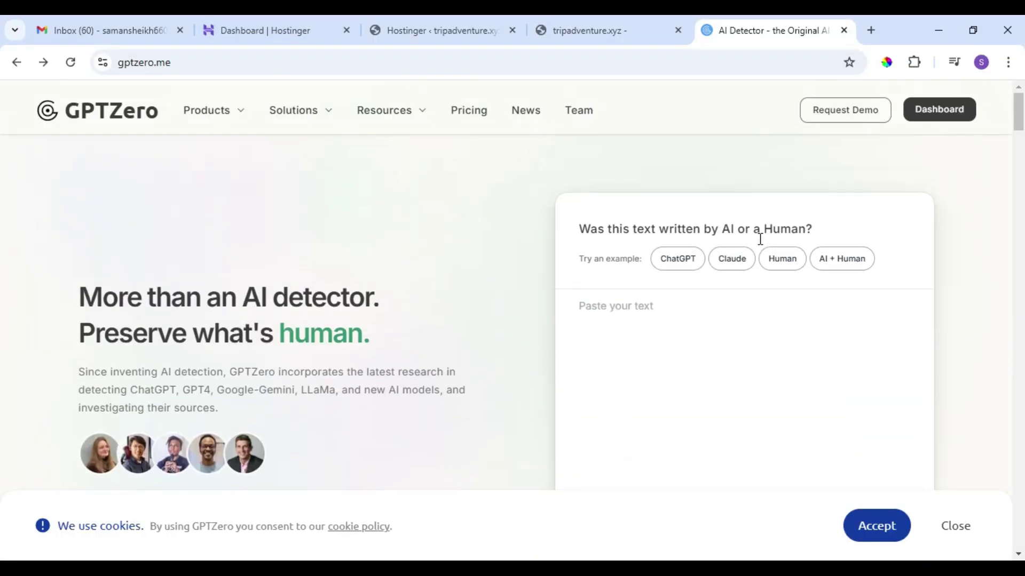
{"action": "key", "text": "ctrl+v"}
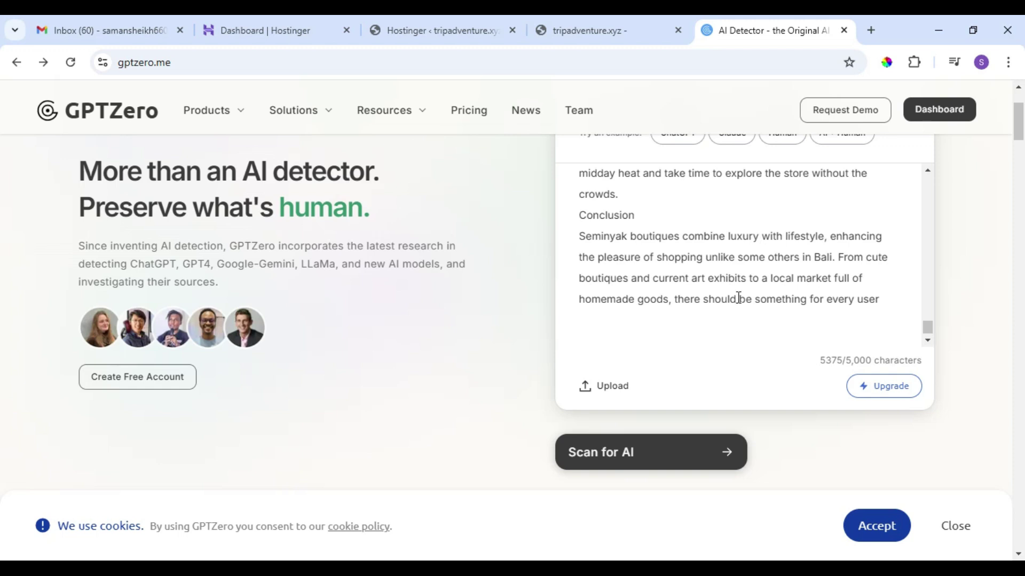
{"action": "left_click", "coordinate": [680, 467]}
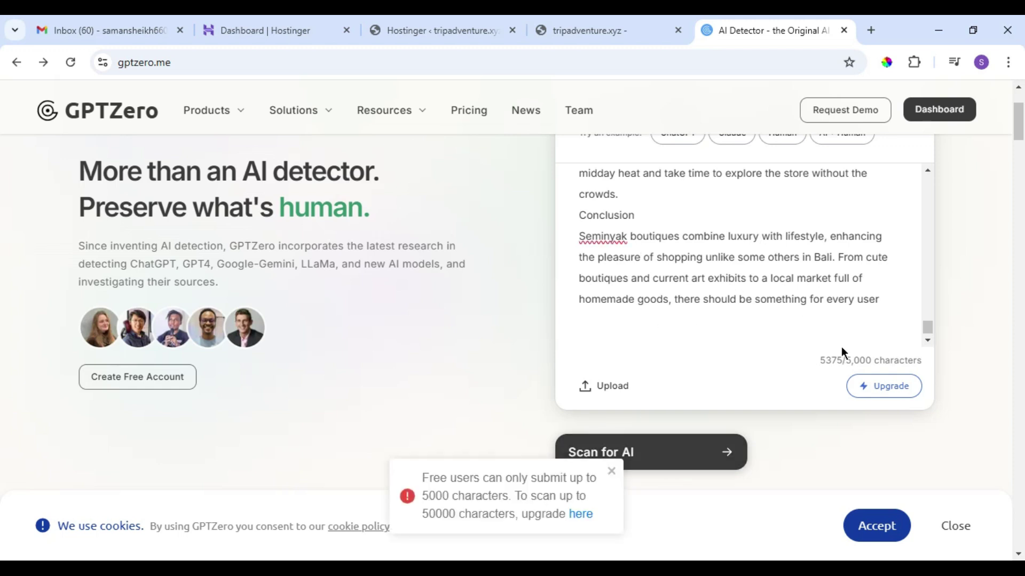
- Delete all text below the "Advice on Seminyak Market" heading and scan the remaining article for AI
{"action": "left_click_drag", "start_coordinate": [882, 297], "coordinate": [552, 241]}
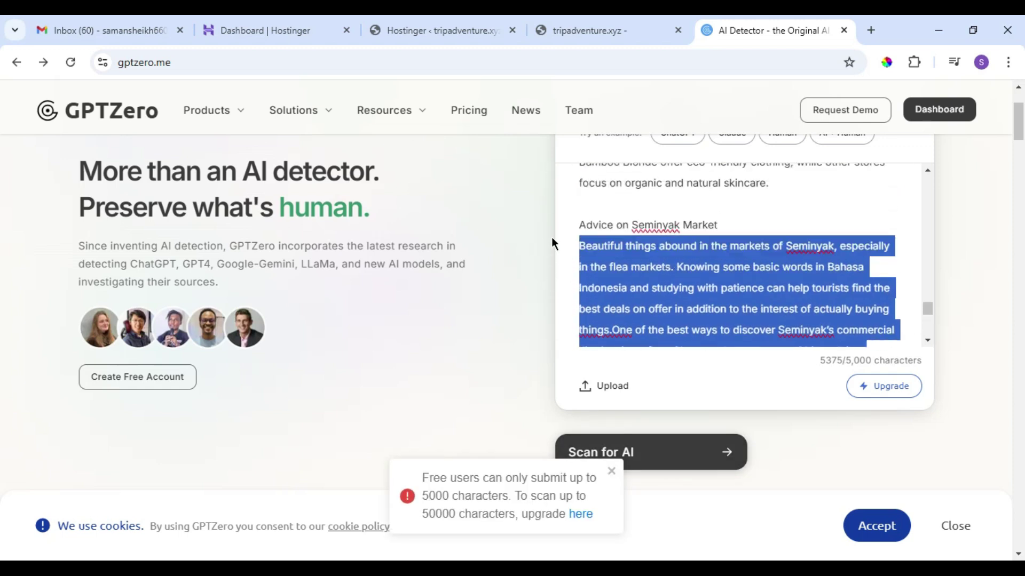
{"action": "key", "text": "BackSpace"}
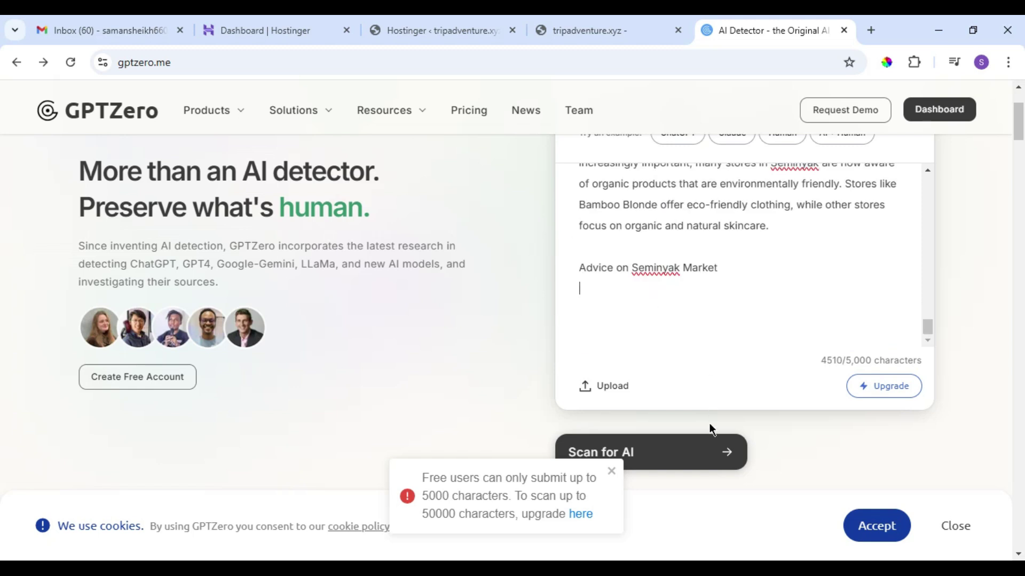
{"action": "left_click", "coordinate": [713, 453]}
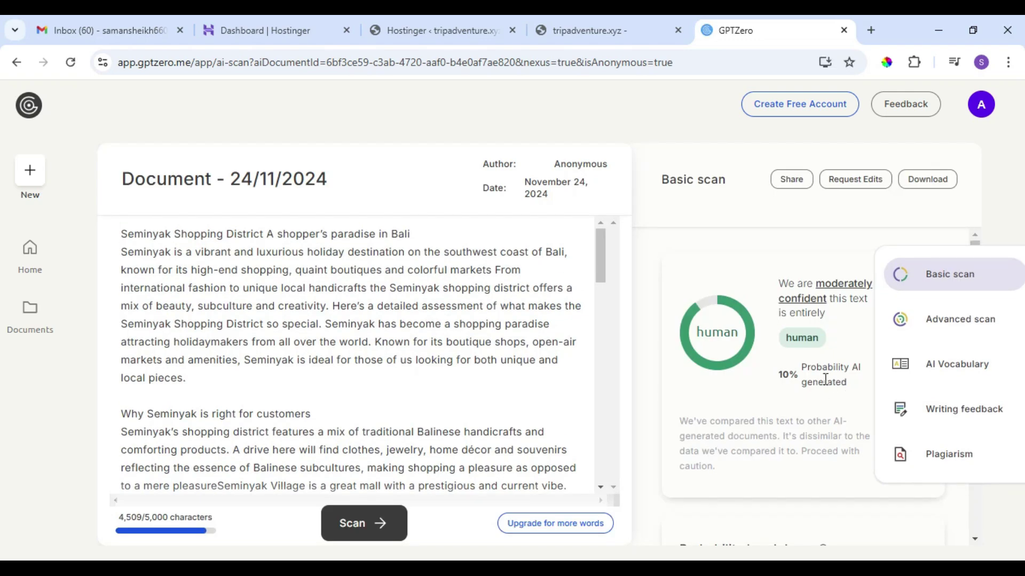
- Examine the basic scan verdict and the human, mixed and AI probability breakdown
{"action": "scroll", "coordinate": [825, 380], "scroll_direction": "down", "scroll_amount": 2}
{"action": "scroll", "coordinate": [794, 317], "scroll_direction": "down", "scroll_amount": 3}
{"action": "left_click", "coordinate": [804, 401]}
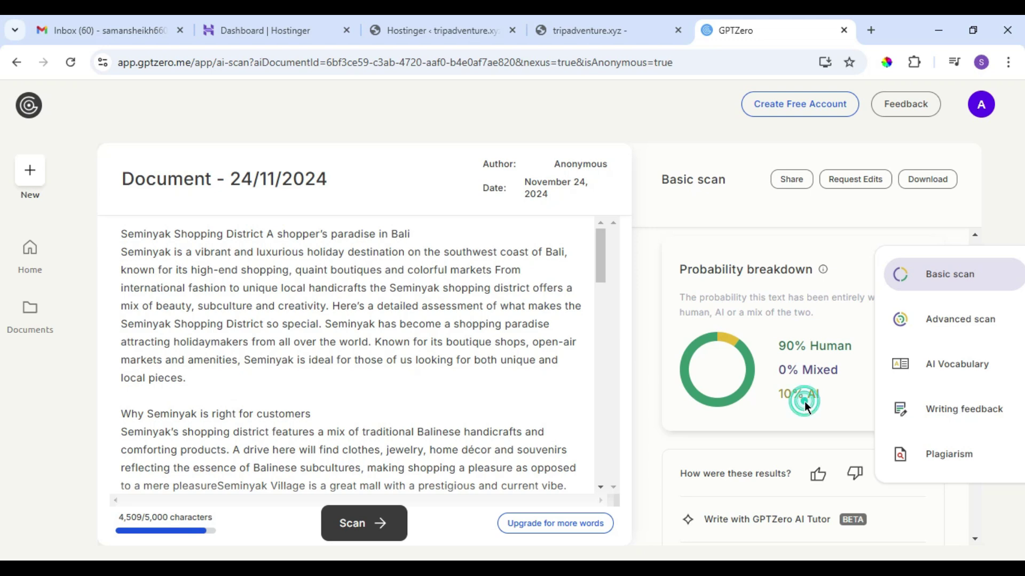
{"action": "left_click", "coordinate": [806, 346]}
{"action": "double_click", "coordinate": [805, 347]}
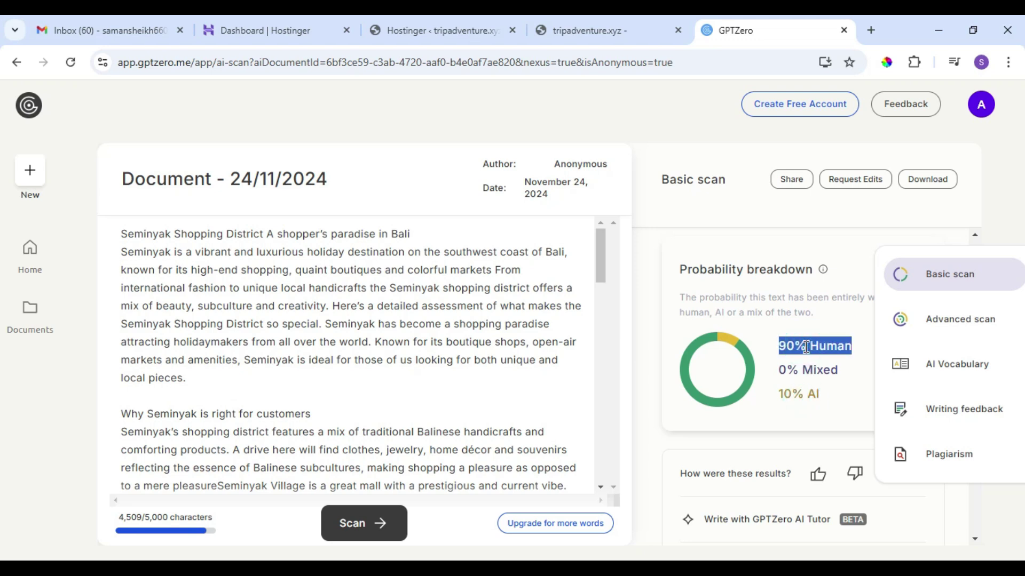
{"action": "scroll", "coordinate": [779, 370], "scroll_direction": "down", "scroll_amount": 3}
{"action": "left_click", "coordinate": [748, 441]}
{"action": "scroll", "coordinate": [758, 435], "scroll_direction": "up", "scroll_amount": 6}
{"action": "left_click", "coordinate": [788, 352]}
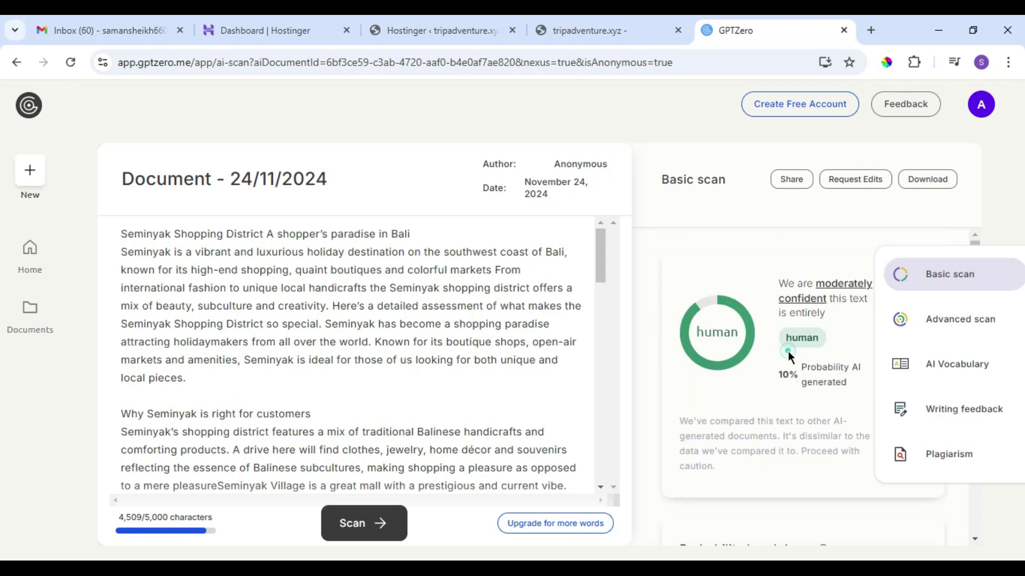
{"action": "double_click", "coordinate": [797, 342]}
{"action": "left_click", "coordinate": [721, 379]}
- Look through the rest of the scan report and the full scanned article text
{"action": "scroll", "coordinate": [720, 384], "scroll_direction": "down", "scroll_amount": 5}
{"action": "scroll", "coordinate": [720, 389], "scroll_direction": "up", "scroll_amount": 5}
{"action": "scroll", "coordinate": [722, 341], "scroll_direction": "down", "scroll_amount": 5}
{"action": "scroll", "coordinate": [732, 344], "scroll_direction": "up", "scroll_amount": 5}
{"action": "scroll", "coordinate": [762, 424], "scroll_direction": "down", "scroll_amount": 5}
{"action": "scroll", "coordinate": [304, 336], "scroll_direction": "down", "scroll_amount": 15}
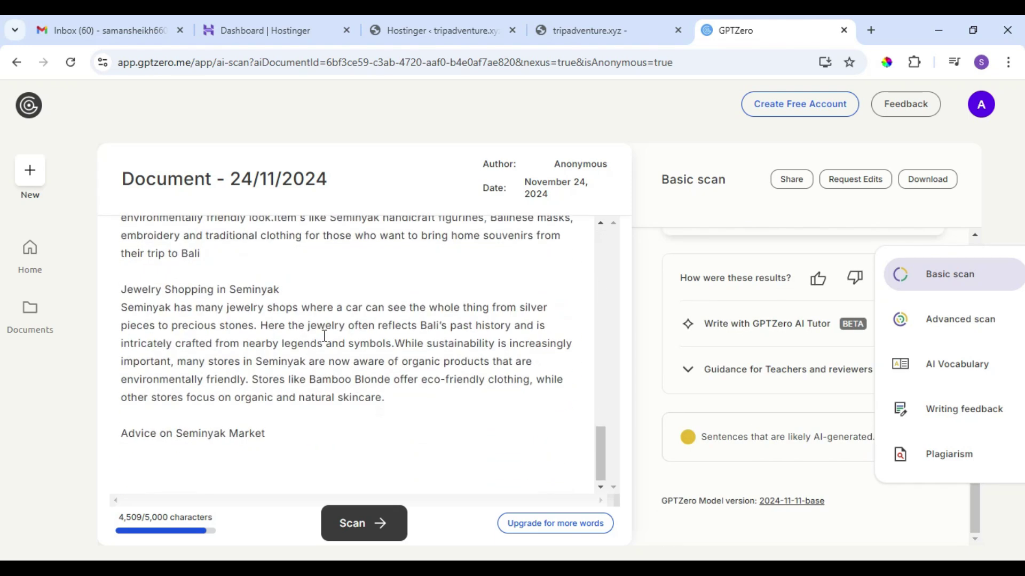
{"action": "scroll", "coordinate": [438, 356], "scroll_direction": "up", "scroll_amount": 13}
{"action": "scroll", "coordinate": [439, 356], "scroll_direction": "up", "scroll_amount": 3}
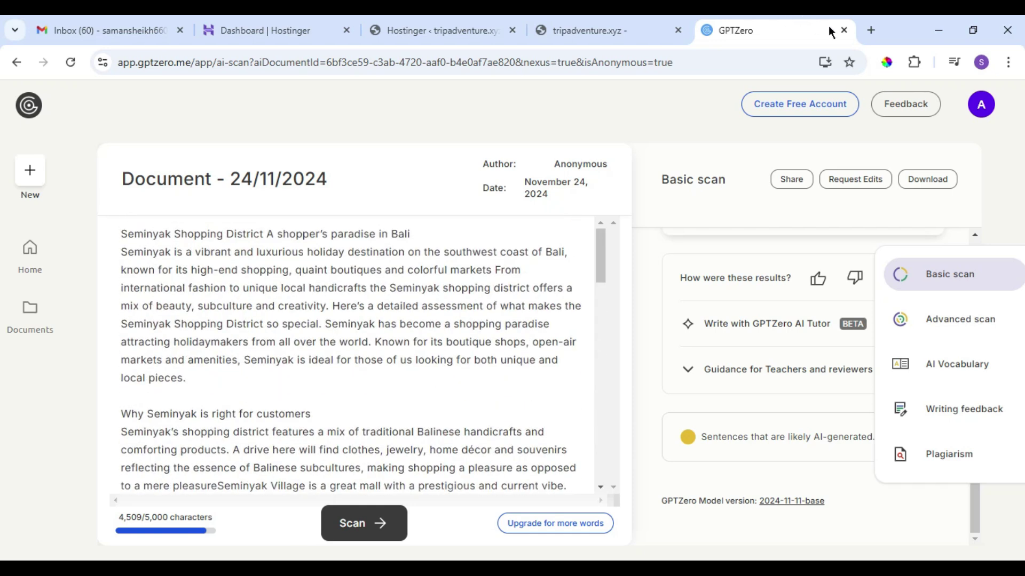
- Try to open the Turnitin website from a Google search for "turnitin" in a new tab
{"action": "left_click", "coordinate": [872, 30]}
{"action": "type", "text": "tu"}
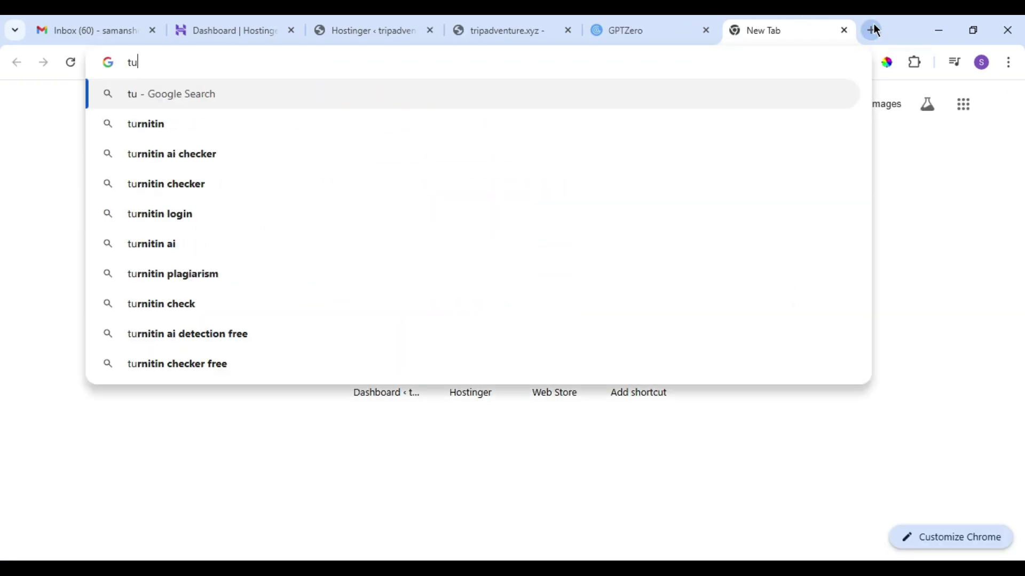
{"action": "key", "text": "Down"}
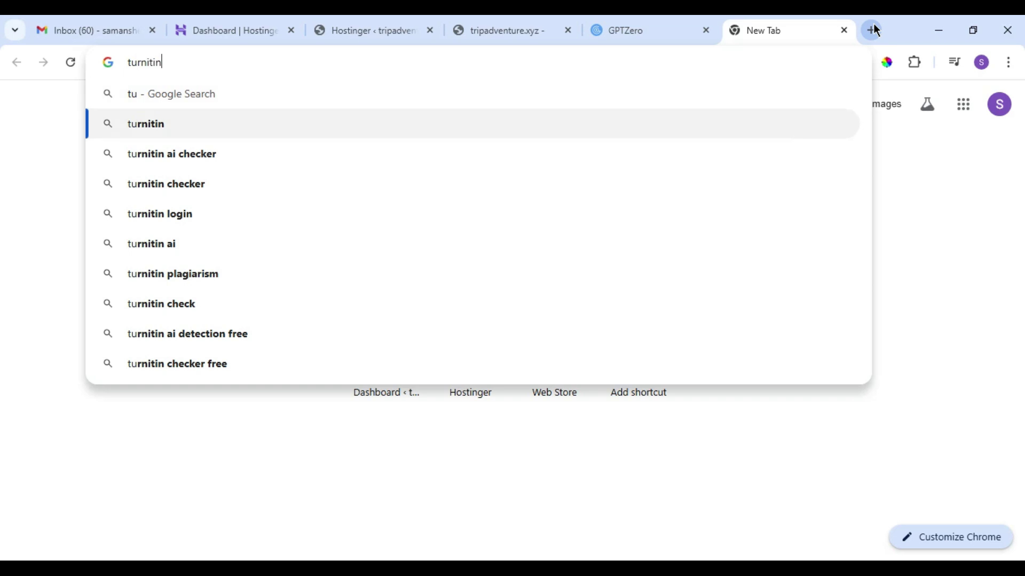
{"action": "key", "text": "Return"}
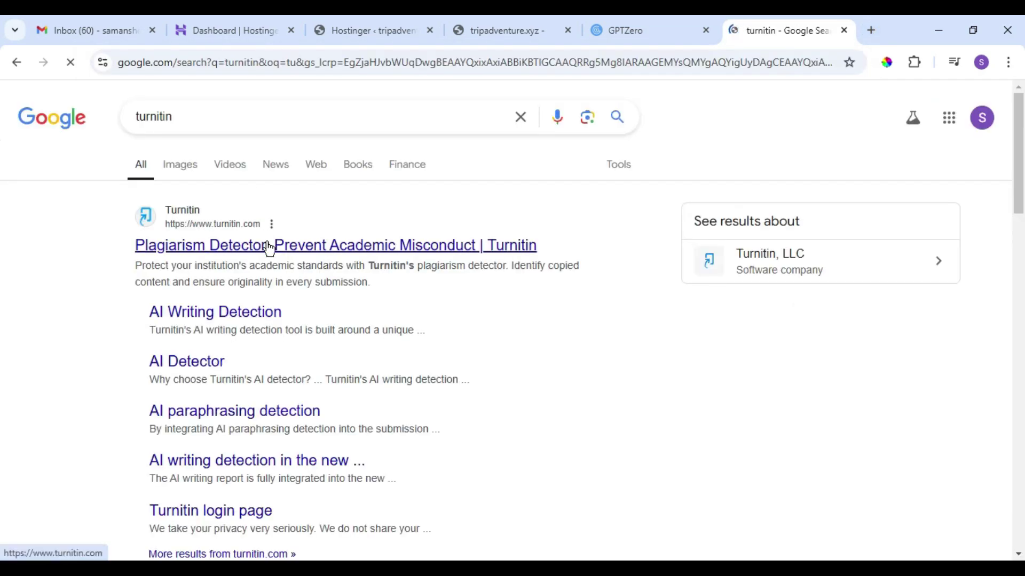
{"action": "left_click", "coordinate": [268, 245]}
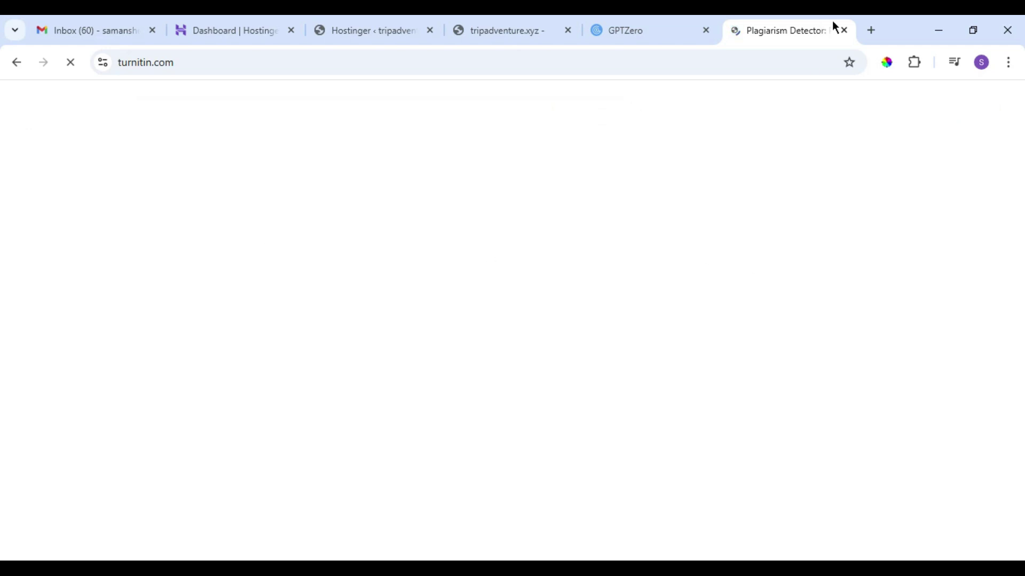
{"action": "left_click", "coordinate": [844, 31]}
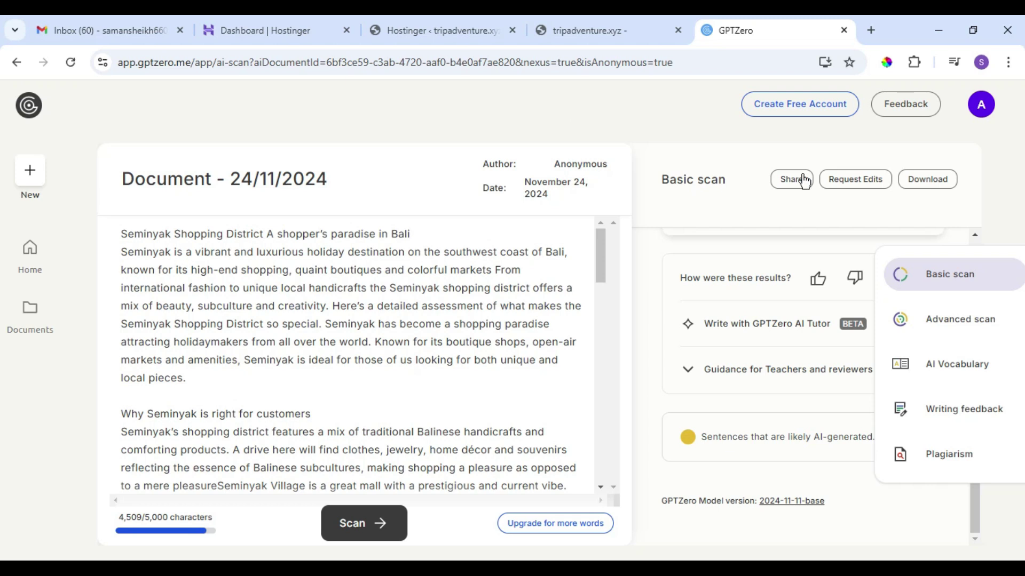
- Review the scanned article alongside its human and AI percentages in the probability breakdown
{"action": "left_click", "coordinate": [410, 128]}
{"action": "left_click", "coordinate": [475, 282]}
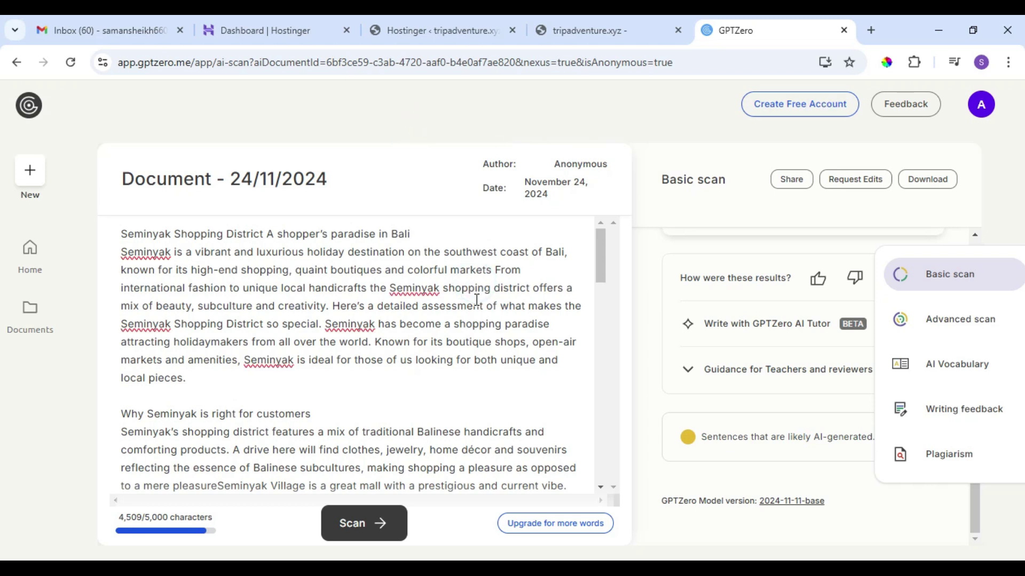
{"action": "scroll", "coordinate": [476, 300], "scroll_direction": "down", "scroll_amount": 10}
{"action": "scroll", "coordinate": [477, 300], "scroll_direction": "down", "scroll_amount": 5}
{"action": "scroll", "coordinate": [709, 310], "scroll_direction": "up", "scroll_amount": 10}
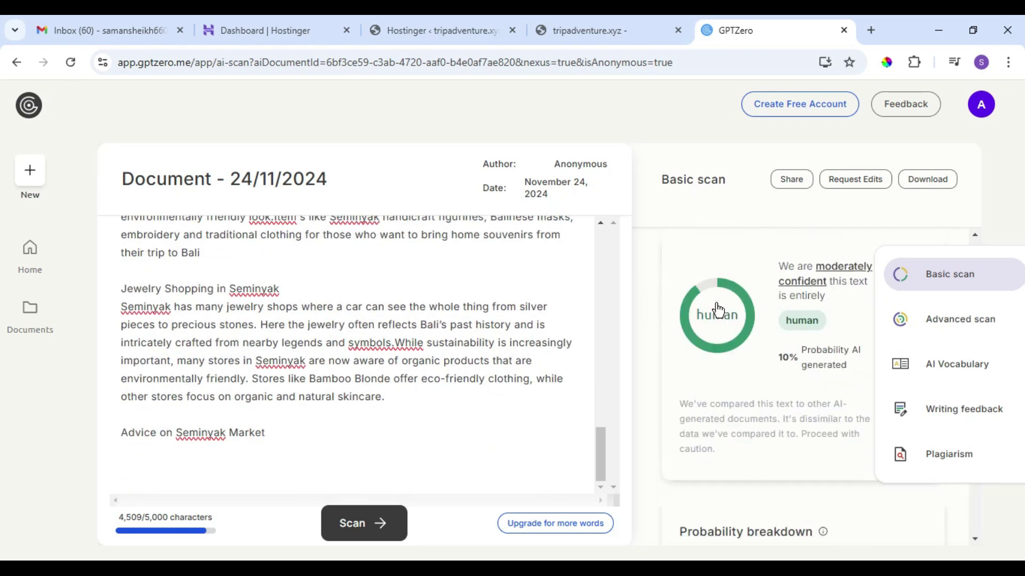
{"action": "scroll", "coordinate": [809, 463], "scroll_direction": "down", "scroll_amount": 5}
{"action": "double_click", "coordinate": [751, 288]}
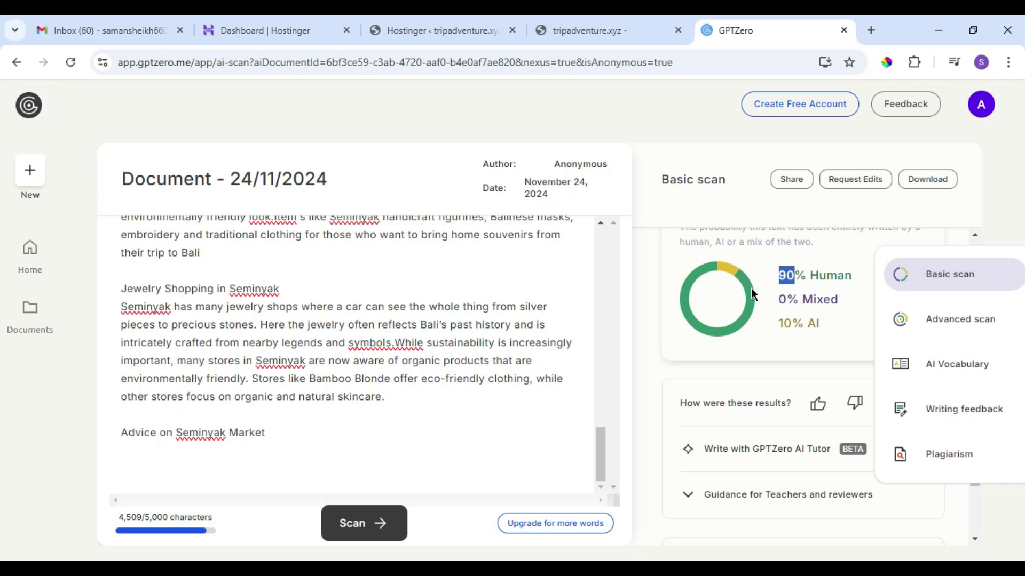
{"action": "double_click", "coordinate": [781, 321]}
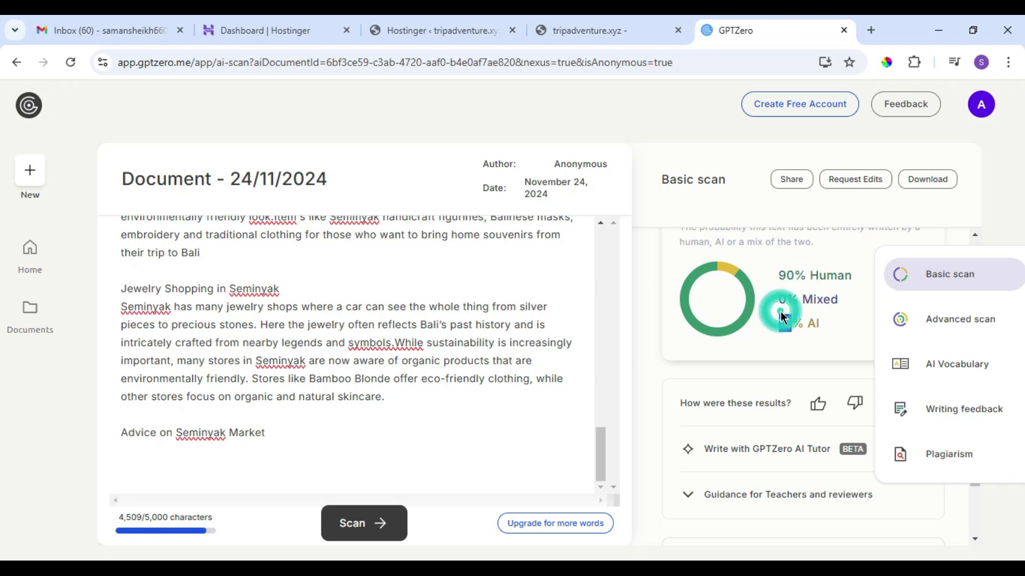
{"action": "left_click", "coordinate": [381, 24]}
{"action": "left_click", "coordinate": [291, 16]}
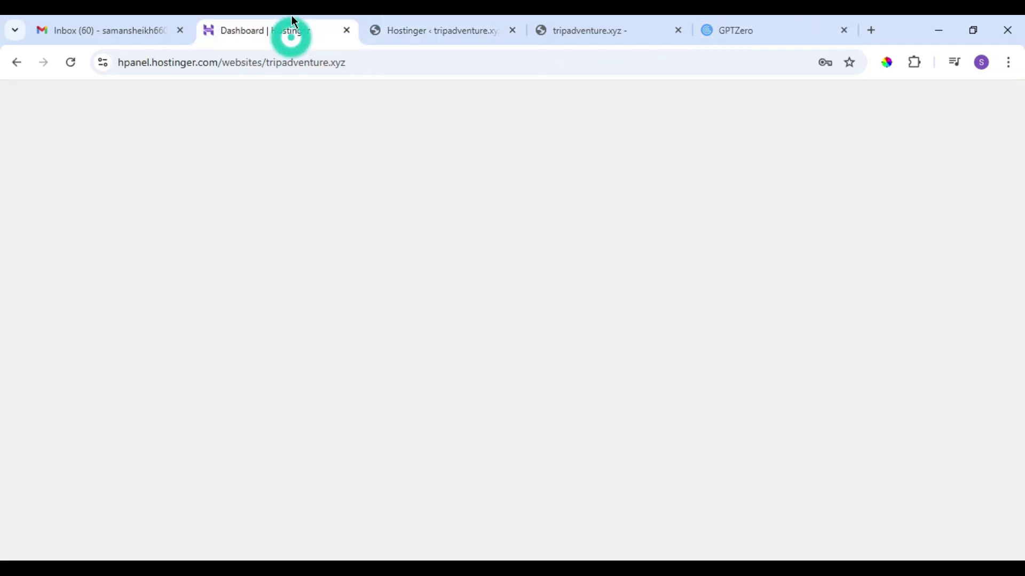
{"action": "left_click", "coordinate": [447, 16]}
{"action": "left_click", "coordinate": [301, 16]}
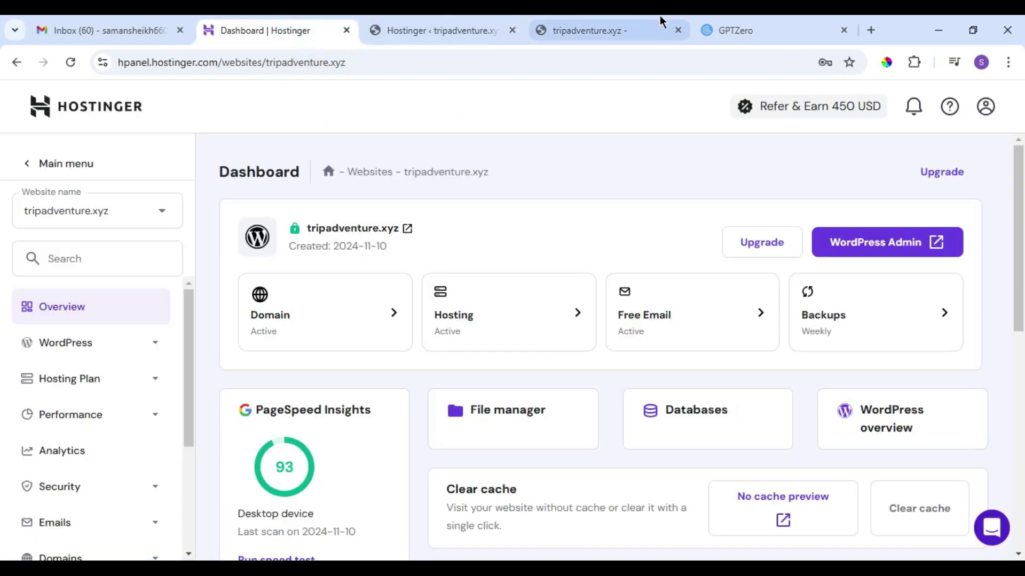
{"action": "left_click", "coordinate": [662, 21]}
{"action": "left_click", "coordinate": [792, 16]}
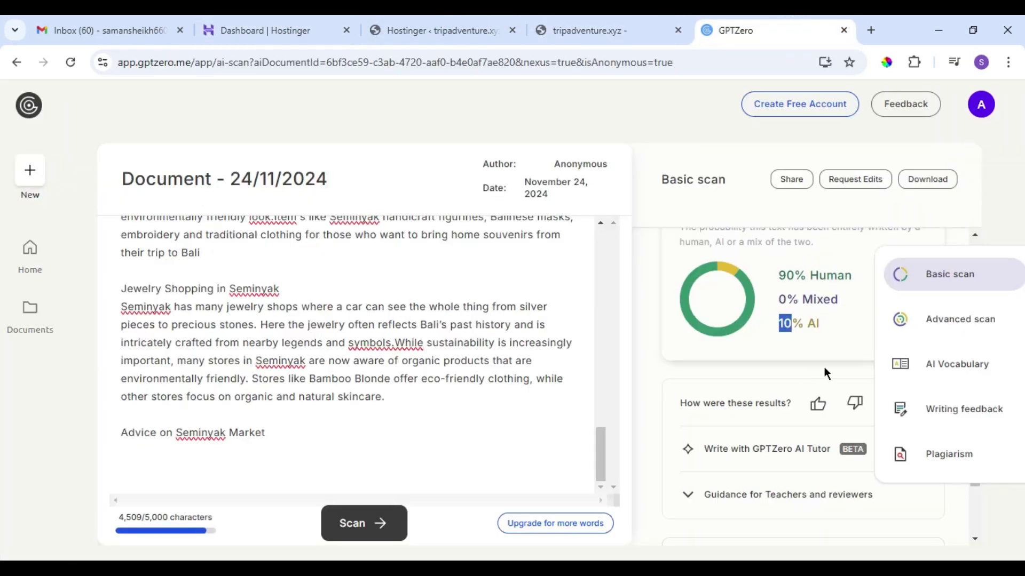
{"action": "scroll", "coordinate": [823, 371], "scroll_direction": "down", "scroll_amount": 2}
{"action": "scroll", "coordinate": [824, 370], "scroll_direction": "up", "scroll_amount": 5}
{"action": "left_click", "coordinate": [747, 419]}
{"action": "scroll", "coordinate": [747, 422], "scroll_direction": "down", "scroll_amount": 3}
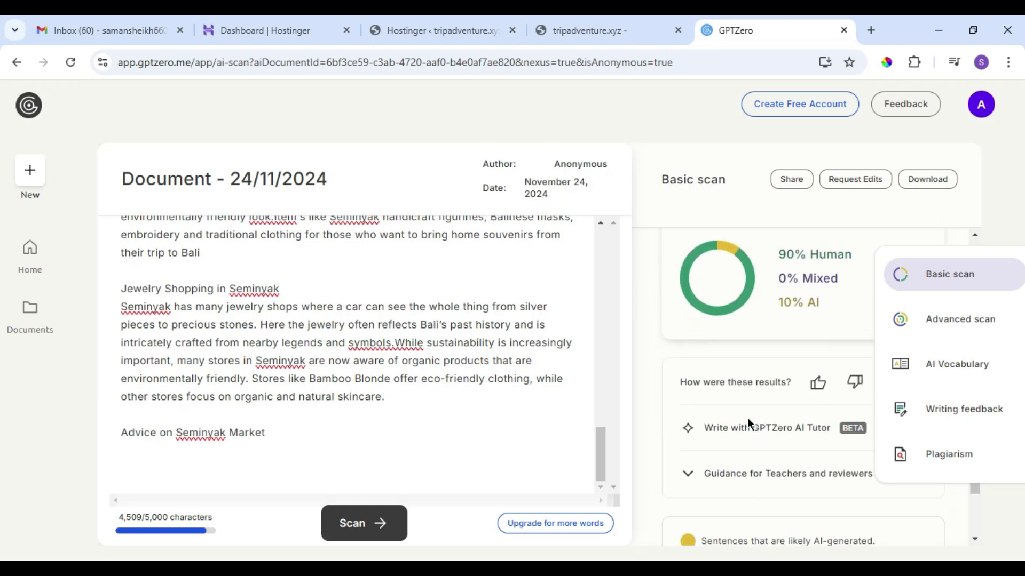
- Switch to the tripadventure.xyz WordPress admin and open the list of all posts
{"action": "left_click", "coordinate": [440, 24]}
{"action": "left_click", "coordinate": [318, 21]}
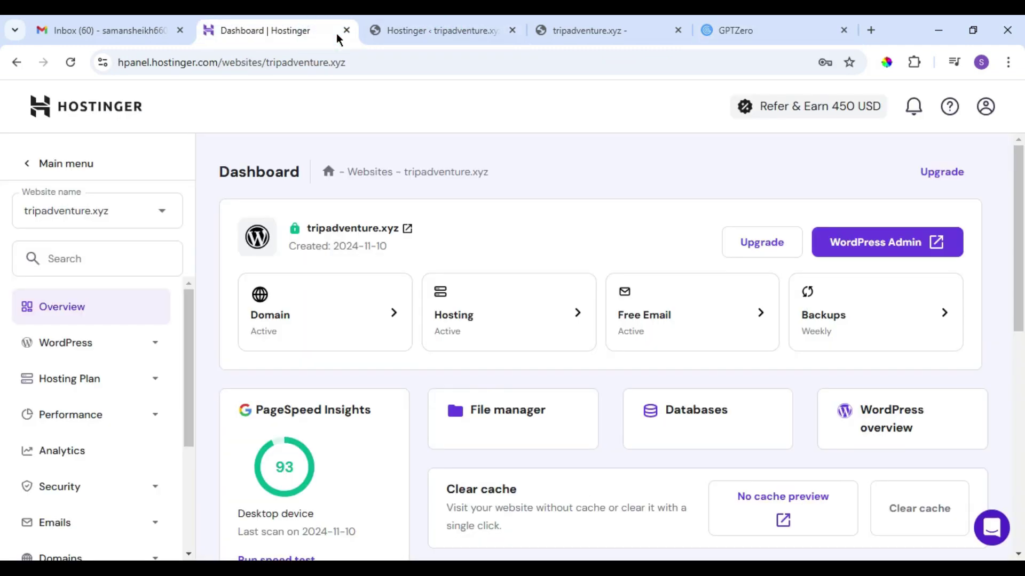
{"action": "left_click", "coordinate": [447, 24]}
{"action": "left_click", "coordinate": [614, 24]}
{"action": "left_click", "coordinate": [445, 16]}
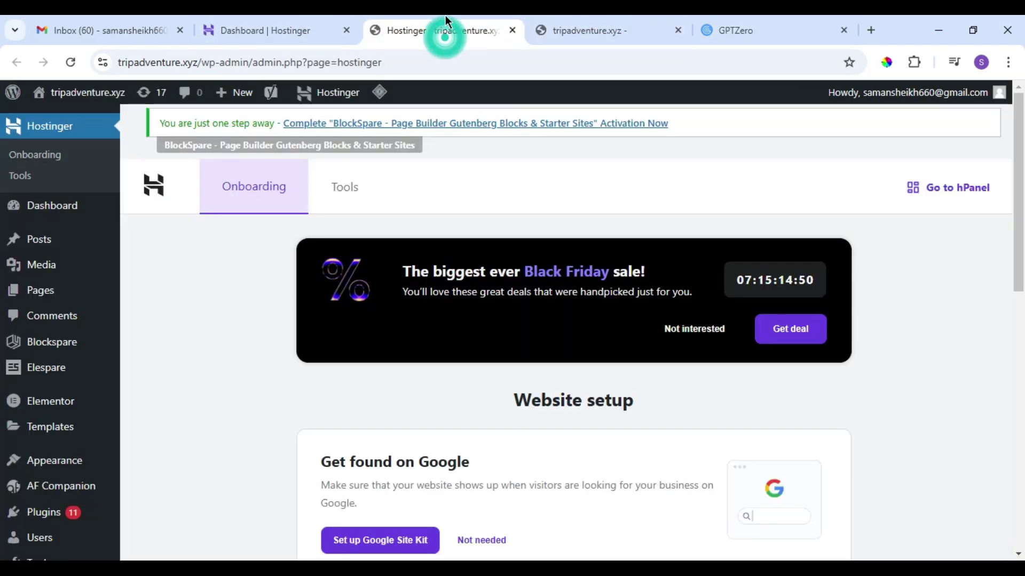
{"action": "scroll", "coordinate": [436, 325], "scroll_direction": "down", "scroll_amount": 10}
{"action": "scroll", "coordinate": [157, 311], "scroll_direction": "up", "scroll_amount": 10}
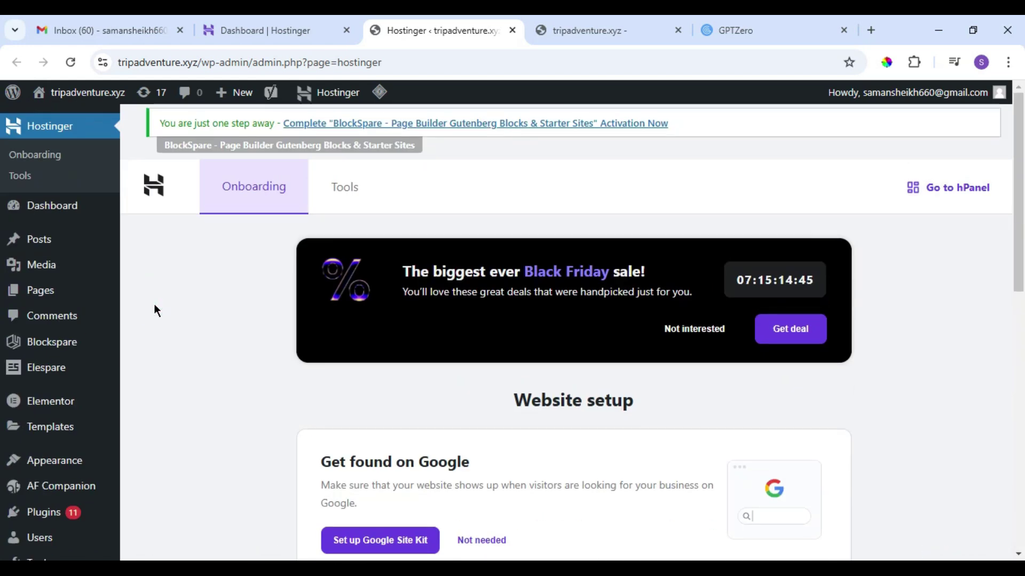
{"action": "left_click", "coordinate": [52, 244]}
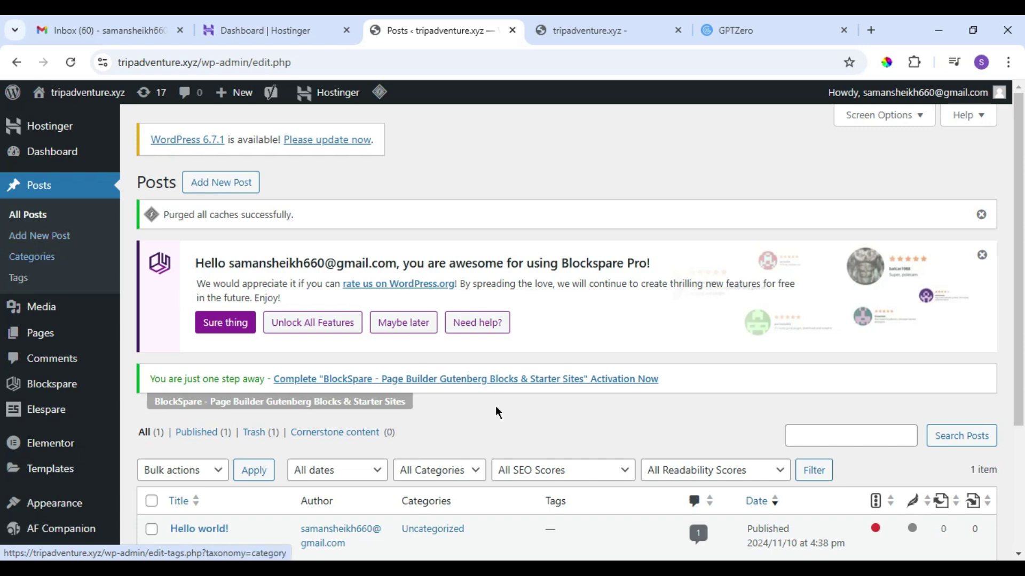
- Start a new post from the posts list and bring up its empty title and content editor
{"action": "scroll", "coordinate": [568, 422], "scroll_direction": "down", "scroll_amount": 3}
{"action": "scroll", "coordinate": [568, 423], "scroll_direction": "up", "scroll_amount": 3}
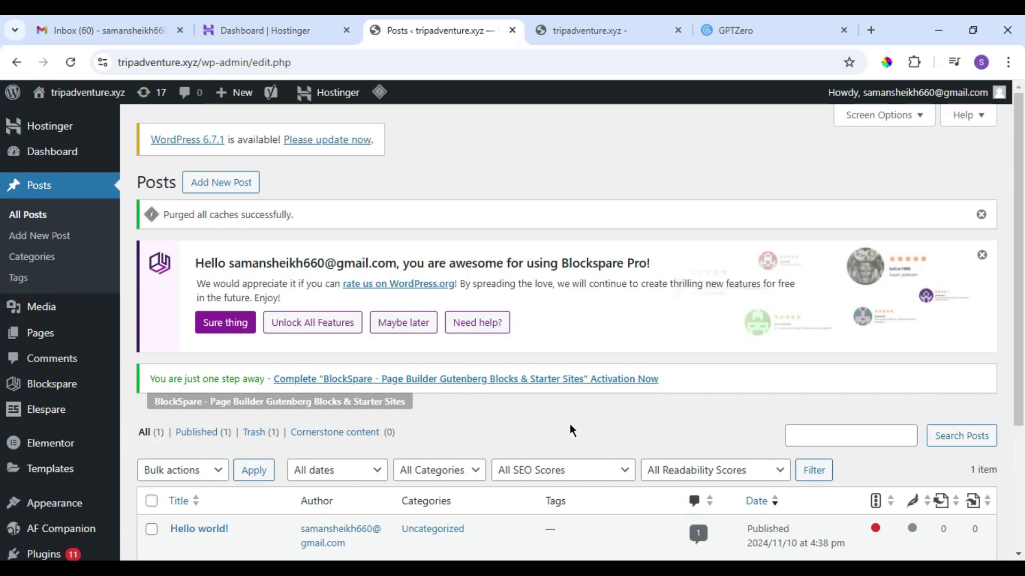
{"action": "left_click", "coordinate": [241, 183]}
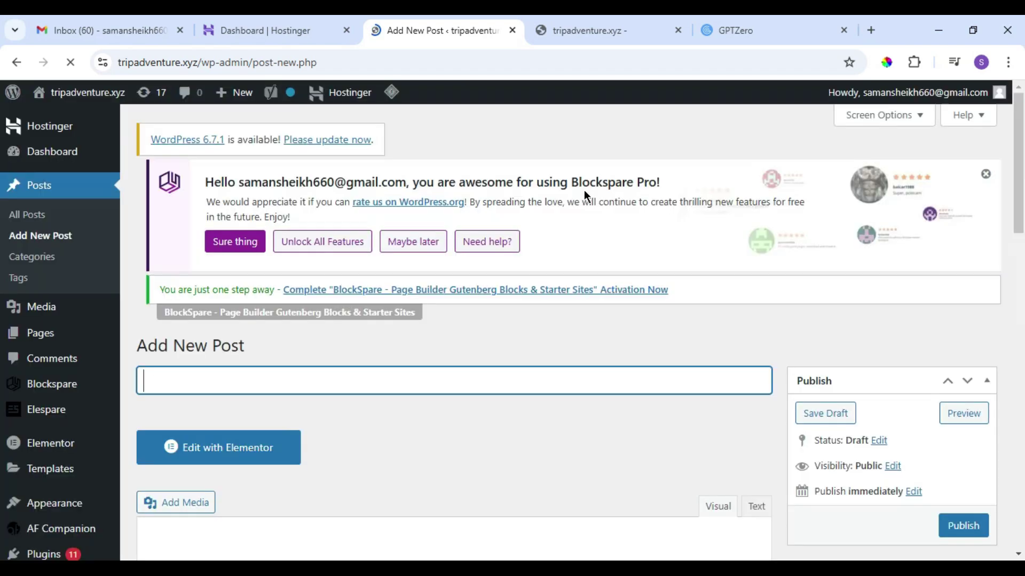
{"action": "scroll", "coordinate": [533, 321], "scroll_direction": "down", "scroll_amount": 3}
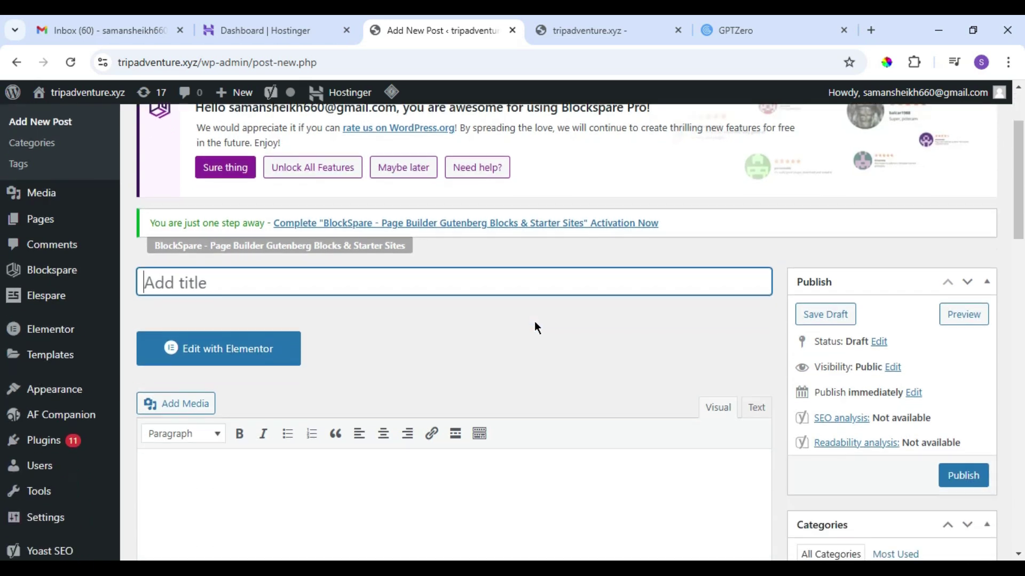
- Look over the new post form, from the title and content editor to the categories, tags, Yoast SEO and LiteSpeed options
{"action": "left_click", "coordinate": [396, 234]}
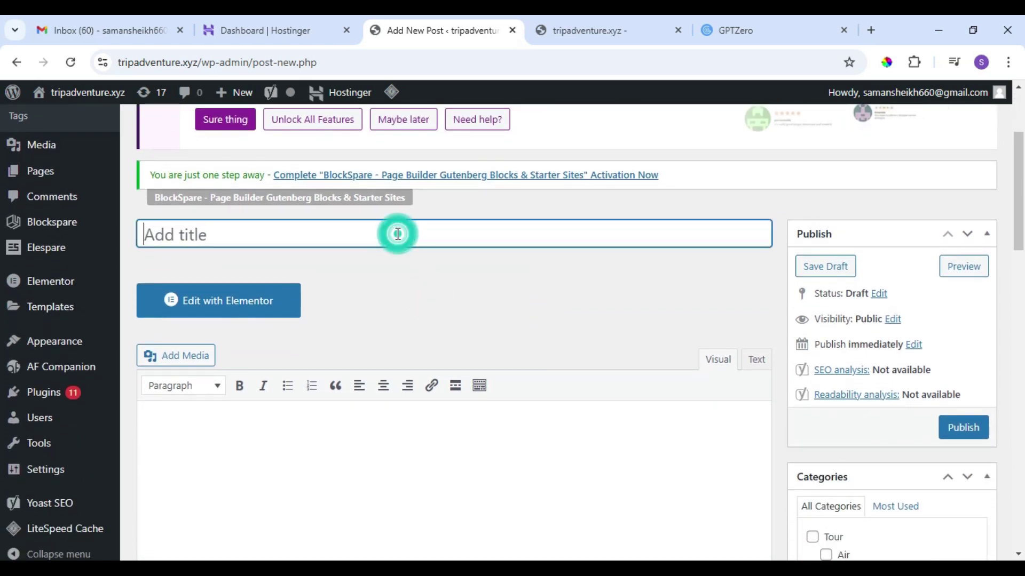
{"action": "left_click", "coordinate": [348, 568]}
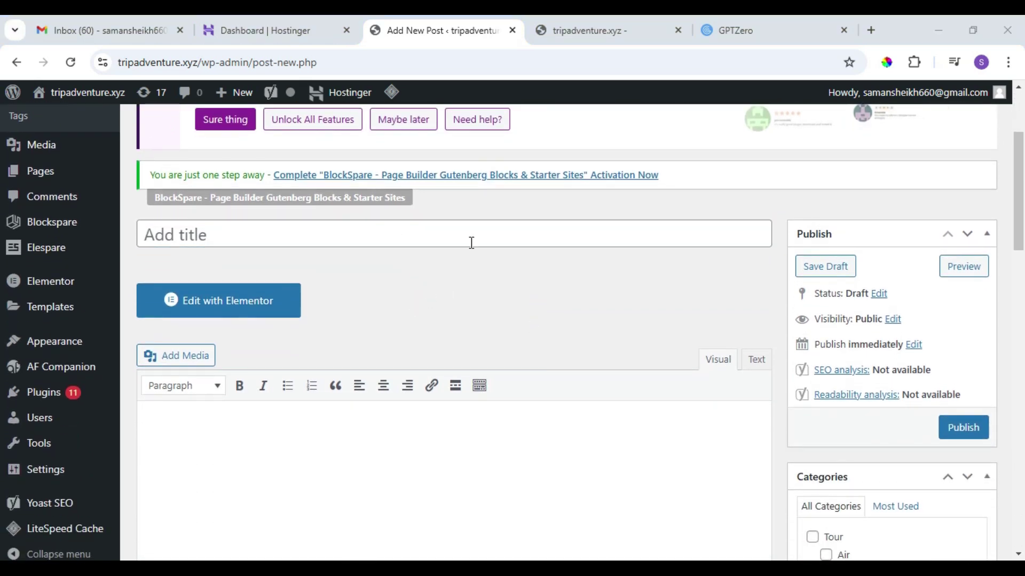
{"action": "scroll", "coordinate": [471, 243], "scroll_direction": "up", "scroll_amount": 3}
{"action": "left_click", "coordinate": [211, 177]}
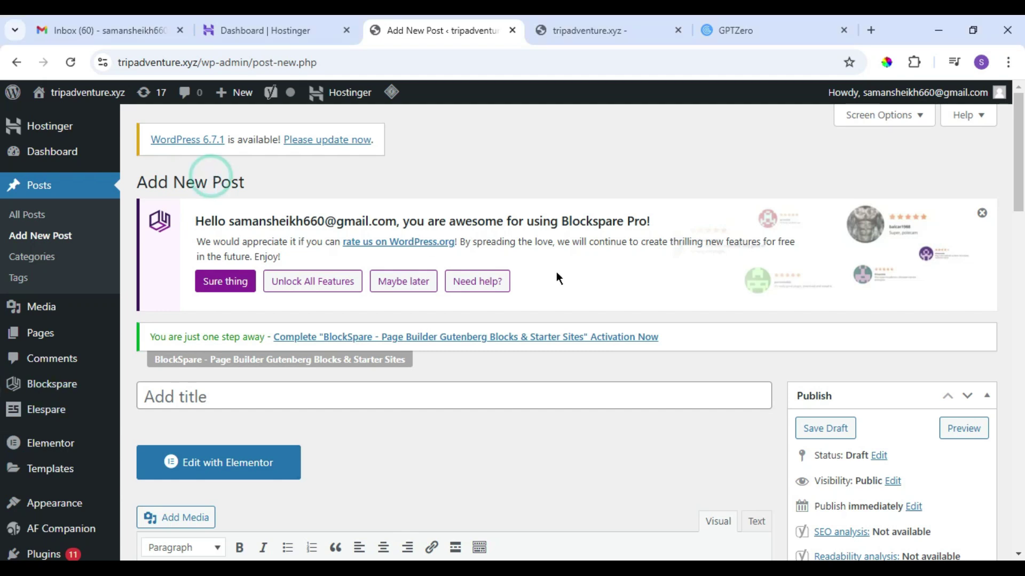
{"action": "scroll", "coordinate": [556, 277], "scroll_direction": "down", "scroll_amount": 10}
{"action": "scroll", "coordinate": [562, 366], "scroll_direction": "up", "scroll_amount": 8}
{"action": "scroll", "coordinate": [562, 368], "scroll_direction": "down", "scroll_amount": 3}
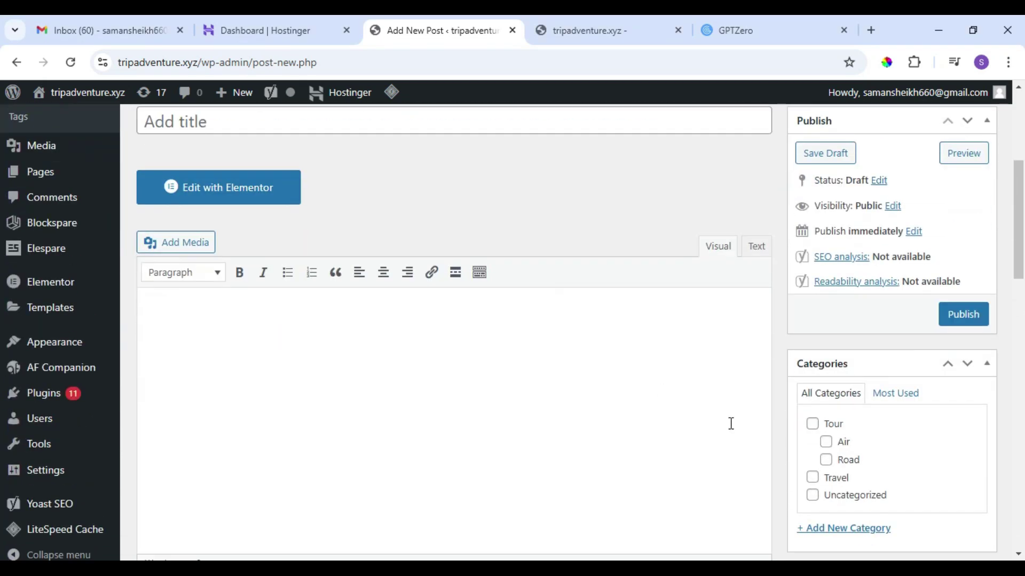
{"action": "scroll", "coordinate": [839, 418], "scroll_direction": "down", "scroll_amount": 3}
{"action": "scroll", "coordinate": [841, 333], "scroll_direction": "down", "scroll_amount": 4}
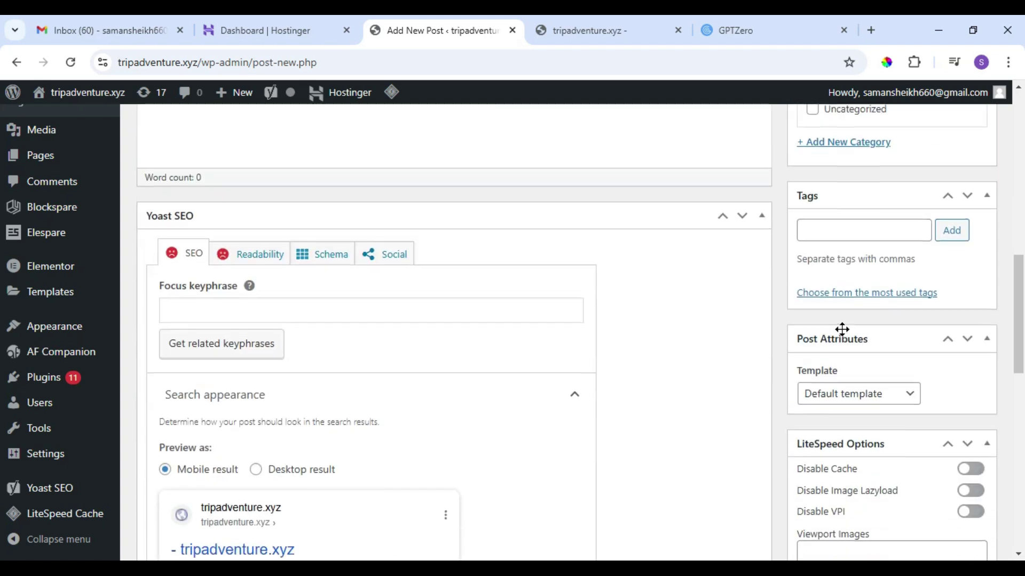
{"action": "scroll", "coordinate": [914, 341], "scroll_direction": "down", "scroll_amount": 5}
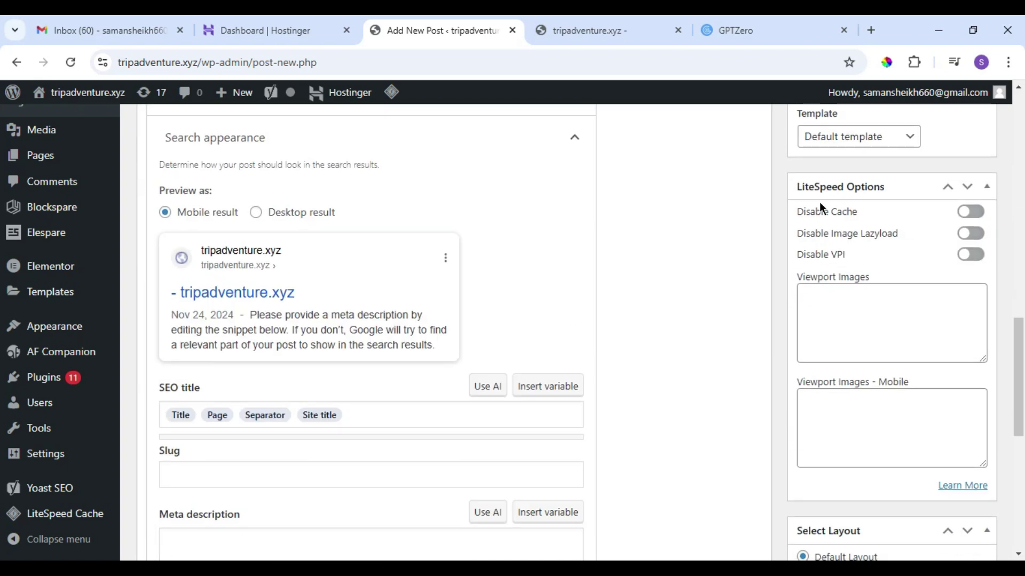
{"action": "scroll", "coordinate": [819, 192], "scroll_direction": "down", "scroll_amount": 6}
{"action": "left_click", "coordinate": [859, 352]}
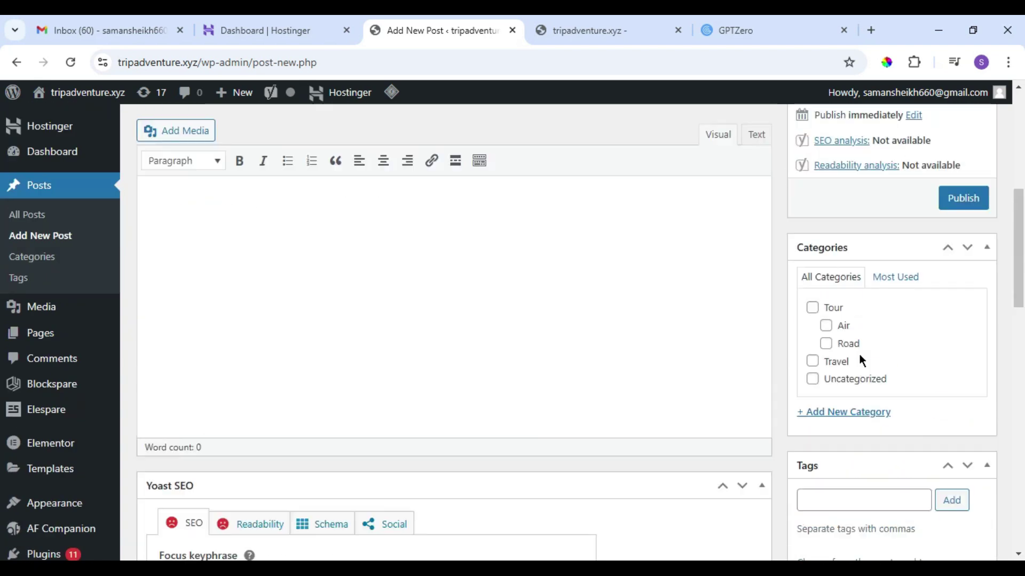
- Dismiss the Blockspare rating notice, return to the posts list and start a new post again
{"action": "scroll", "coordinate": [859, 354], "scroll_direction": "up", "scroll_amount": 7}
{"action": "left_click", "coordinate": [982, 213]}
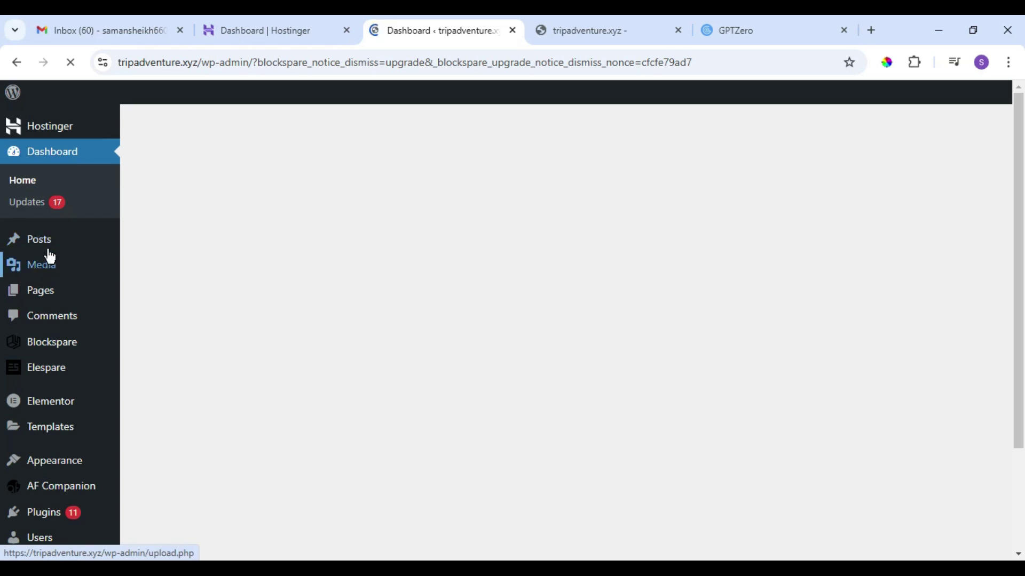
{"action": "left_click", "coordinate": [43, 243]}
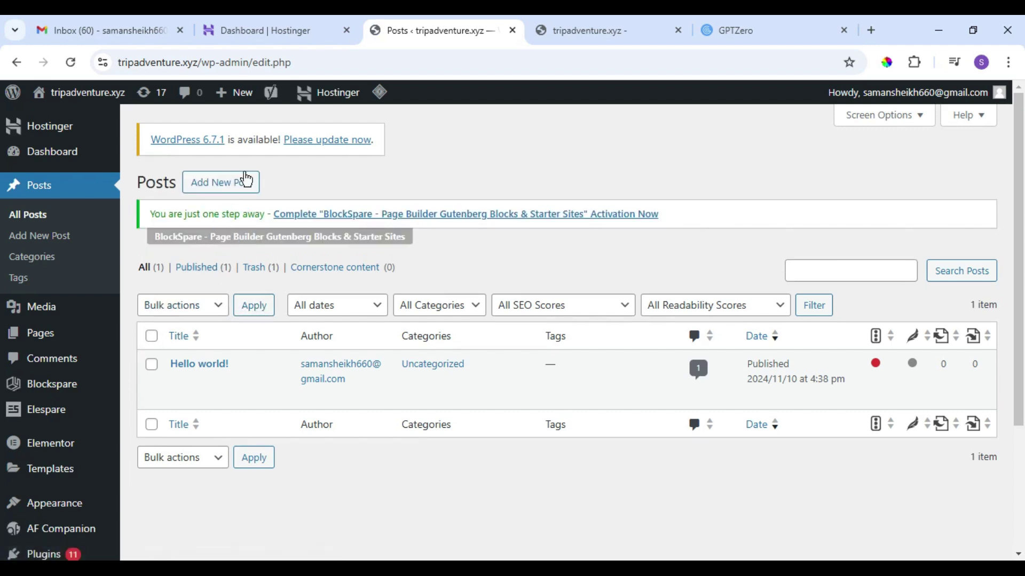
{"action": "left_click", "coordinate": [247, 183]}
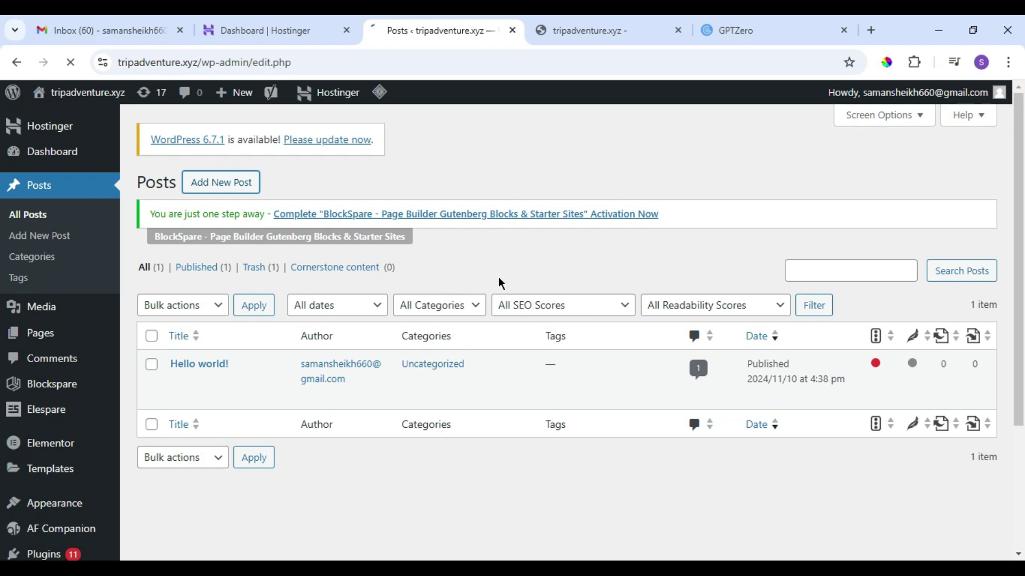
{"action": "scroll", "coordinate": [555, 331], "scroll_direction": "down", "scroll_amount": 3}
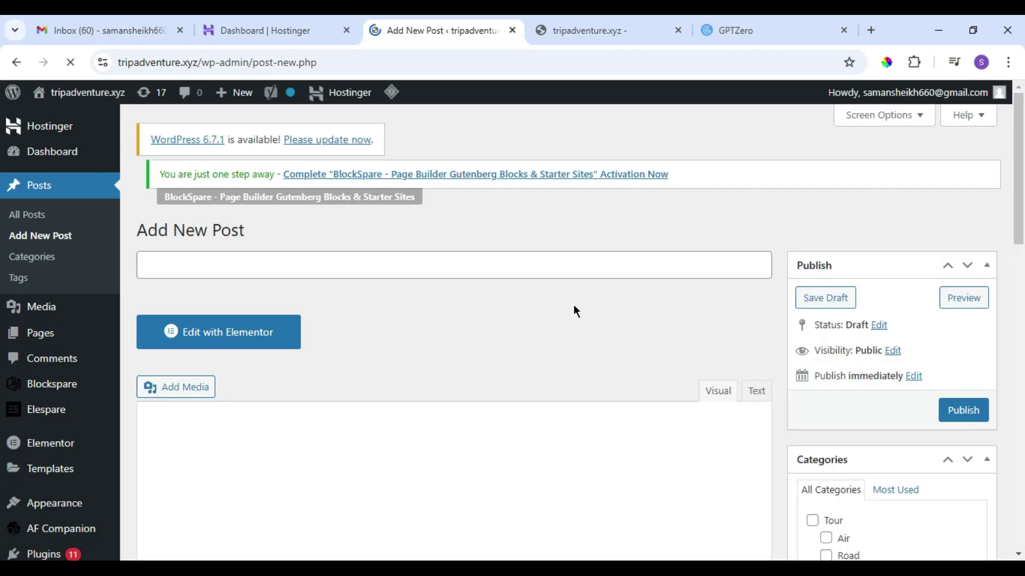
{"action": "scroll", "coordinate": [574, 308], "scroll_direction": "down", "scroll_amount": 8}
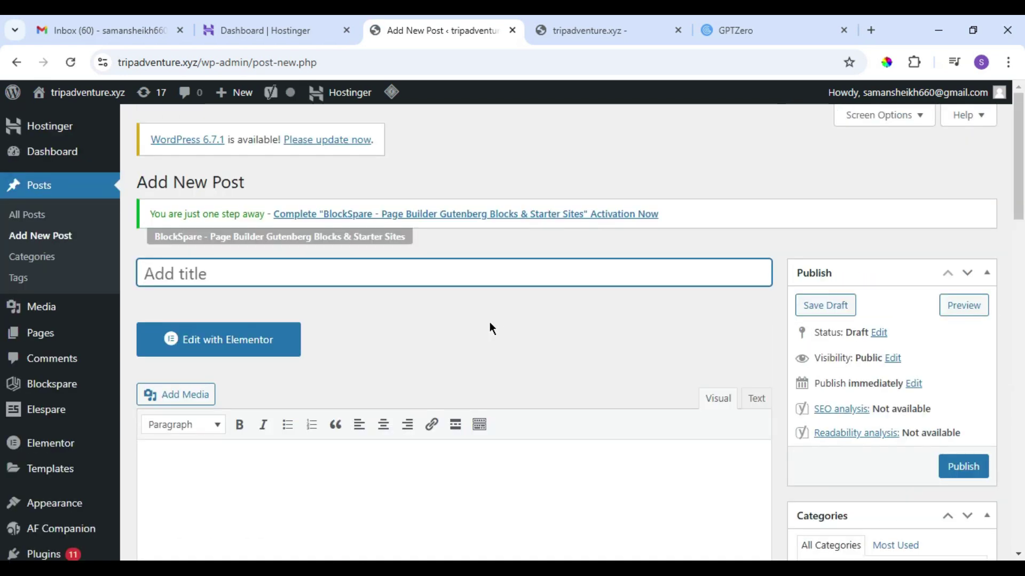
- Go through the Yoast SEO focus keyphrase and meta description fields of the new post and expand its SEO analysis
{"action": "scroll", "coordinate": [489, 322], "scroll_direction": "down", "scroll_amount": 9}
{"action": "left_click", "coordinate": [234, 267]}
{"action": "scroll", "coordinate": [407, 331], "scroll_direction": "down", "scroll_amount": 5}
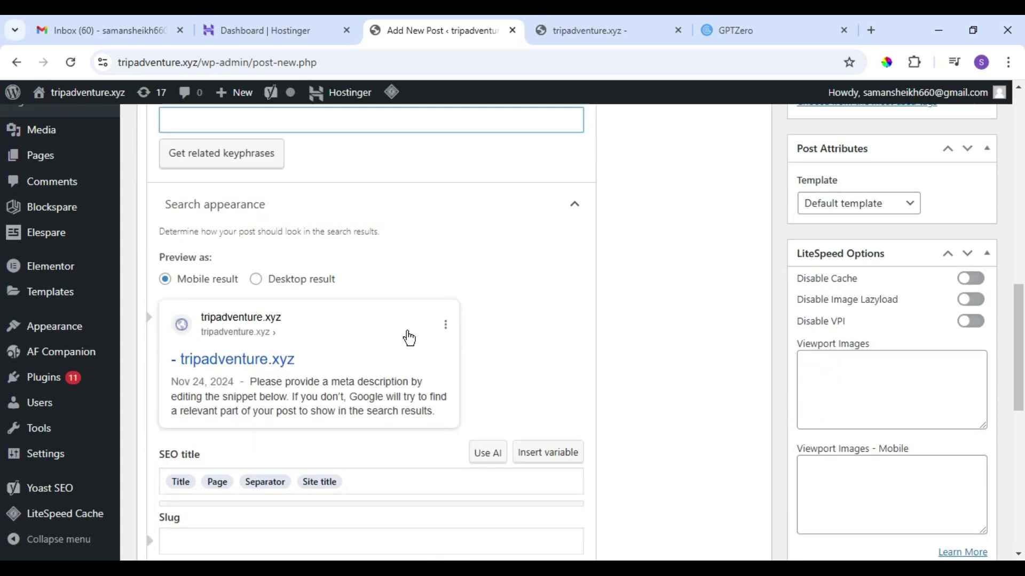
{"action": "scroll", "coordinate": [403, 338], "scroll_direction": "down", "scroll_amount": 2}
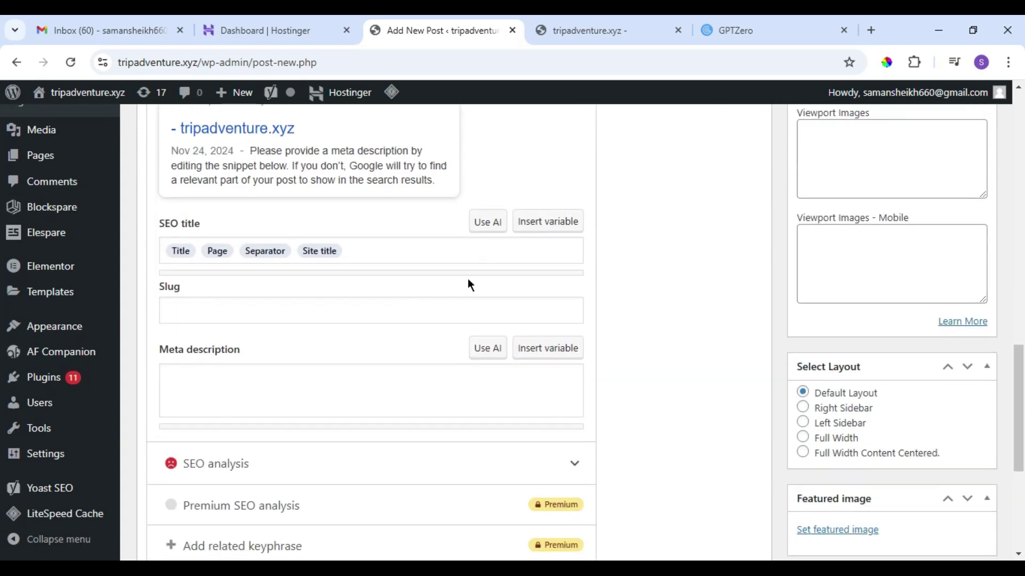
{"action": "left_click", "coordinate": [255, 380]}
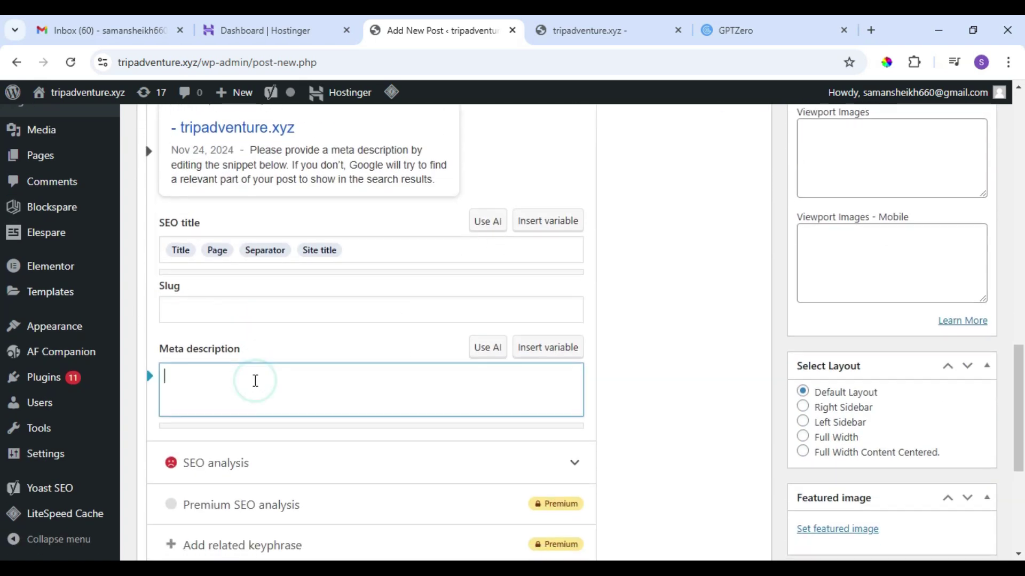
{"action": "scroll", "coordinate": [267, 331], "scroll_direction": "down", "scroll_amount": 4}
{"action": "left_click", "coordinate": [297, 264]}
{"action": "scroll", "coordinate": [473, 394], "scroll_direction": "down", "scroll_amount": 5}
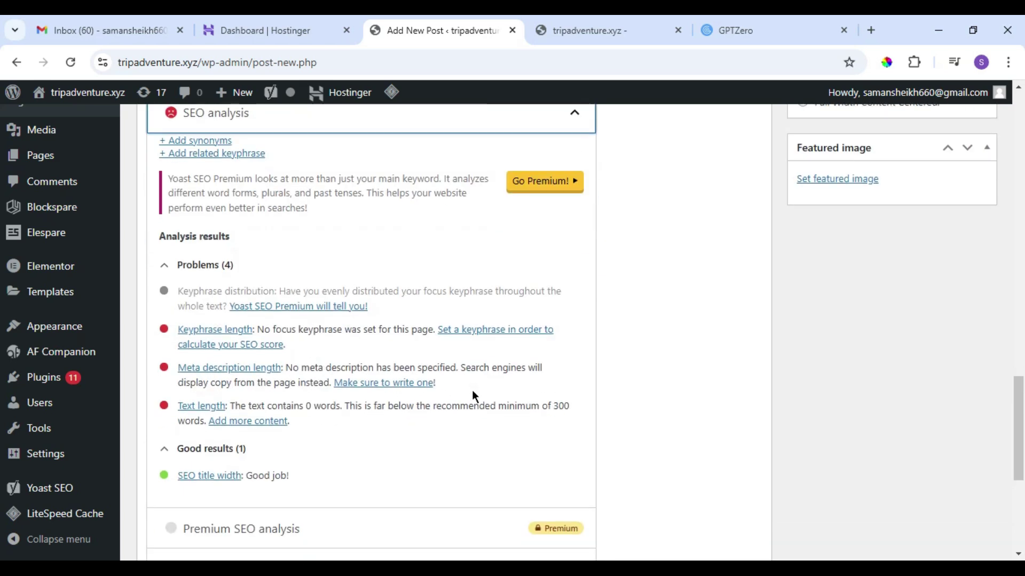
- Examine the keyphrase, meta description and text length problems in the SEO analysis against the corresponding Yoast SEO fields
{"action": "double_click", "coordinate": [327, 228]}
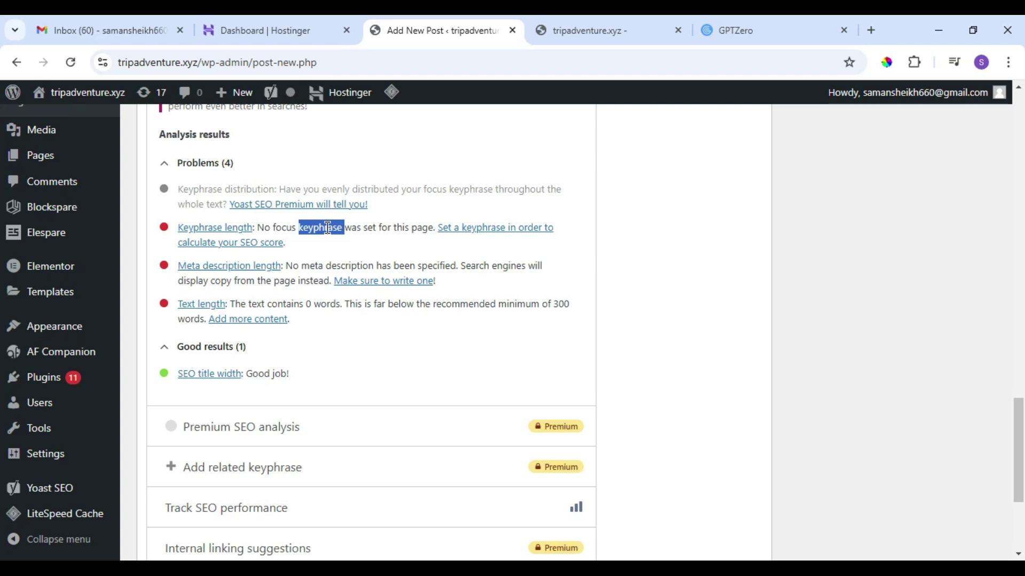
{"action": "double_click", "coordinate": [305, 265]}
{"action": "left_click", "coordinate": [307, 281]}
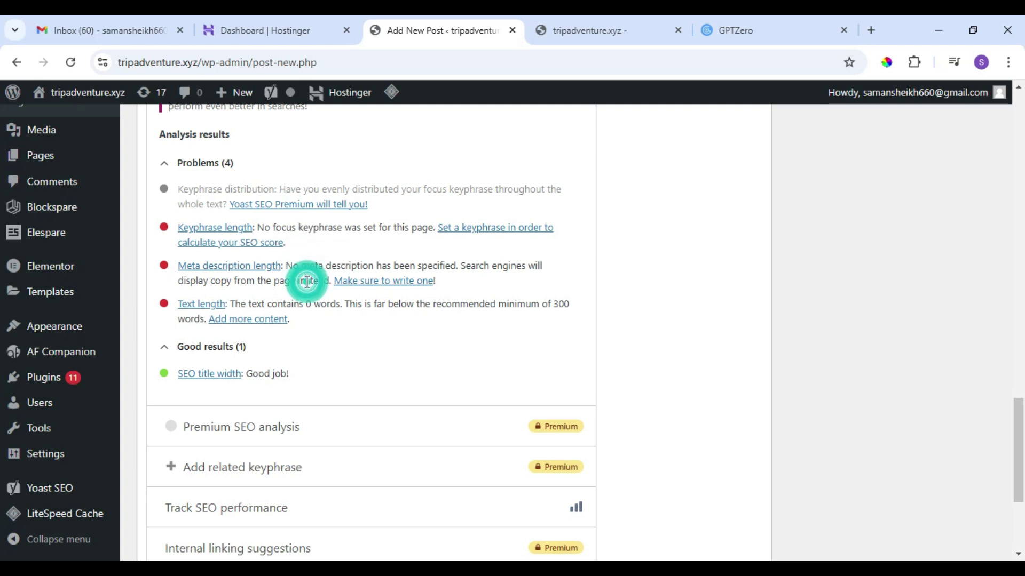
{"action": "left_click", "coordinate": [354, 309]}
{"action": "scroll", "coordinate": [354, 312], "scroll_direction": "down", "scroll_amount": 4}
{"action": "scroll", "coordinate": [355, 314], "scroll_direction": "up", "scroll_amount": 7}
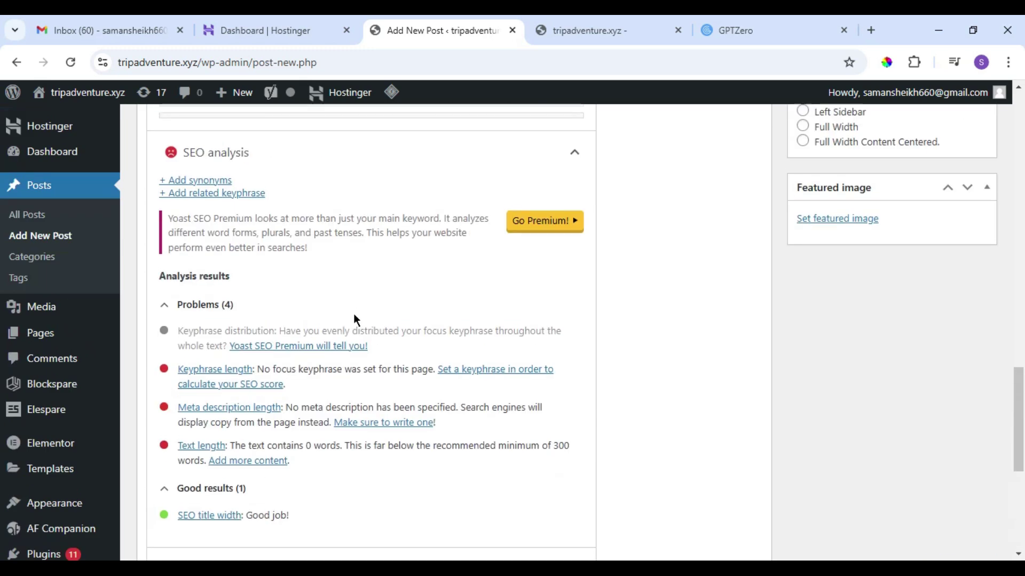
{"action": "scroll", "coordinate": [354, 316], "scroll_direction": "up", "scroll_amount": 4}
{"action": "scroll", "coordinate": [354, 318], "scroll_direction": "up", "scroll_amount": 4}
{"action": "scroll", "coordinate": [354, 318], "scroll_direction": "down", "scroll_amount": 14}
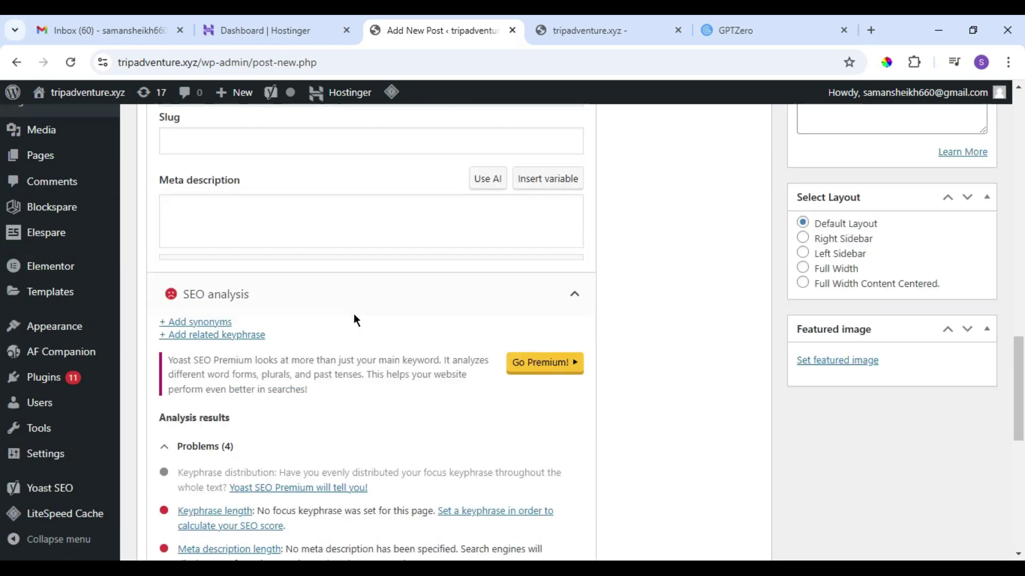
{"action": "scroll", "coordinate": [356, 316], "scroll_direction": "up", "scroll_amount": 1}
{"action": "scroll", "coordinate": [354, 319], "scroll_direction": "up", "scroll_amount": 15}
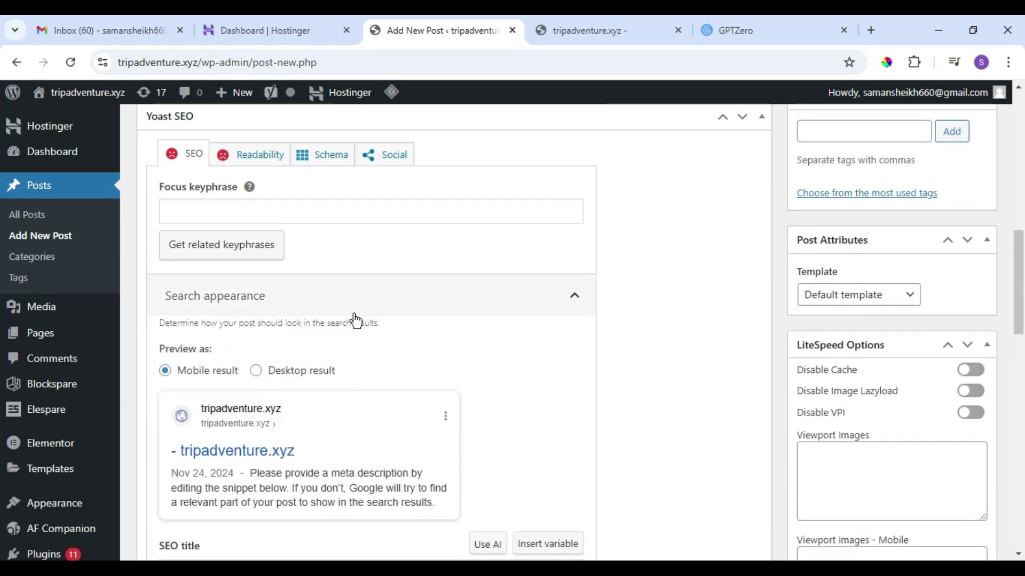
- Look through the Readability, Schema and Social sections of Yoast SEO and return to the SEO section
{"action": "scroll", "coordinate": [320, 299], "scroll_direction": "down", "scroll_amount": 2}
{"action": "left_click", "coordinate": [231, 244]}
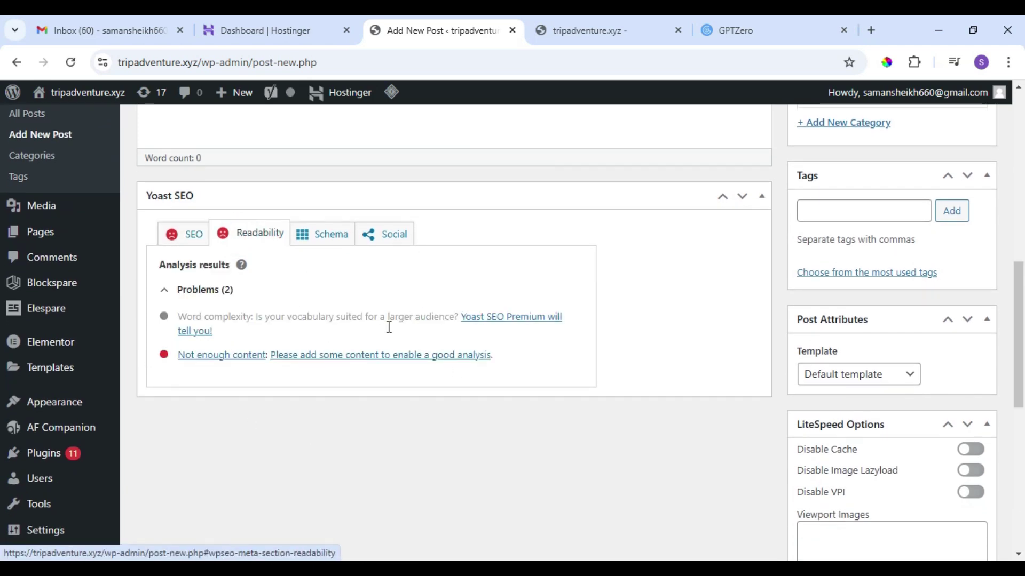
{"action": "left_click", "coordinate": [298, 315]}
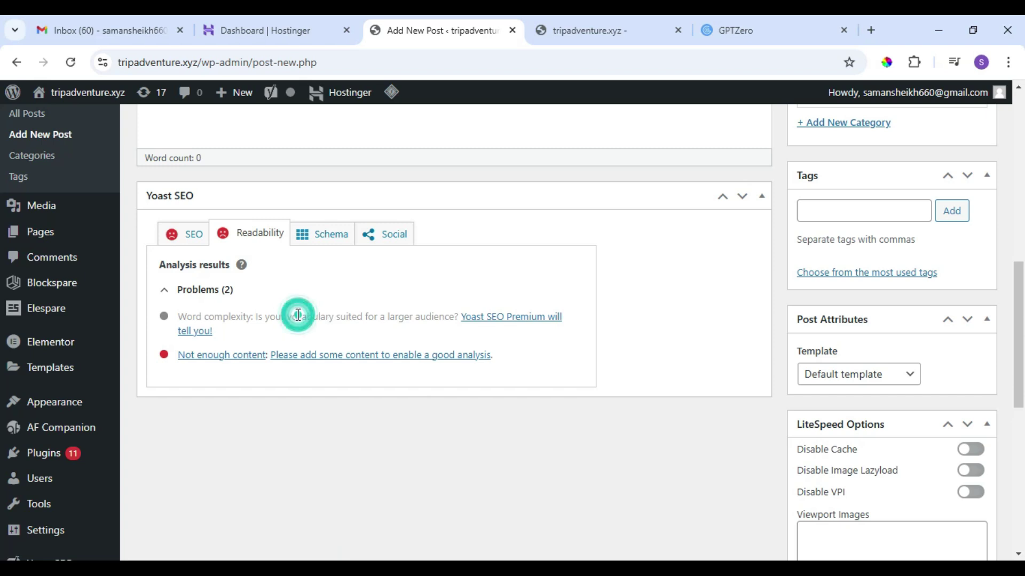
{"action": "left_click", "coordinate": [319, 232]}
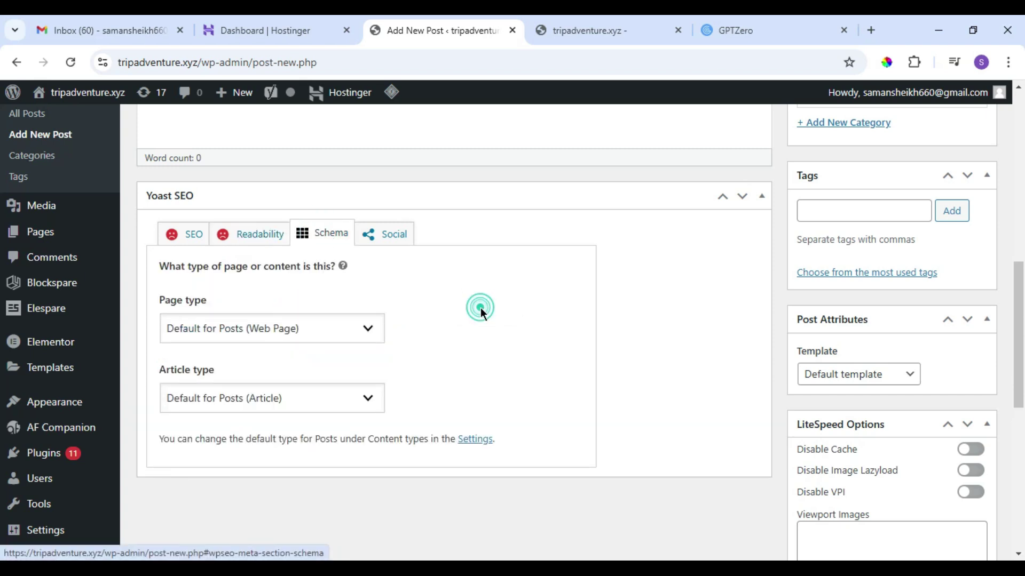
{"action": "left_click", "coordinate": [393, 231]}
{"action": "left_click", "coordinate": [185, 234]}
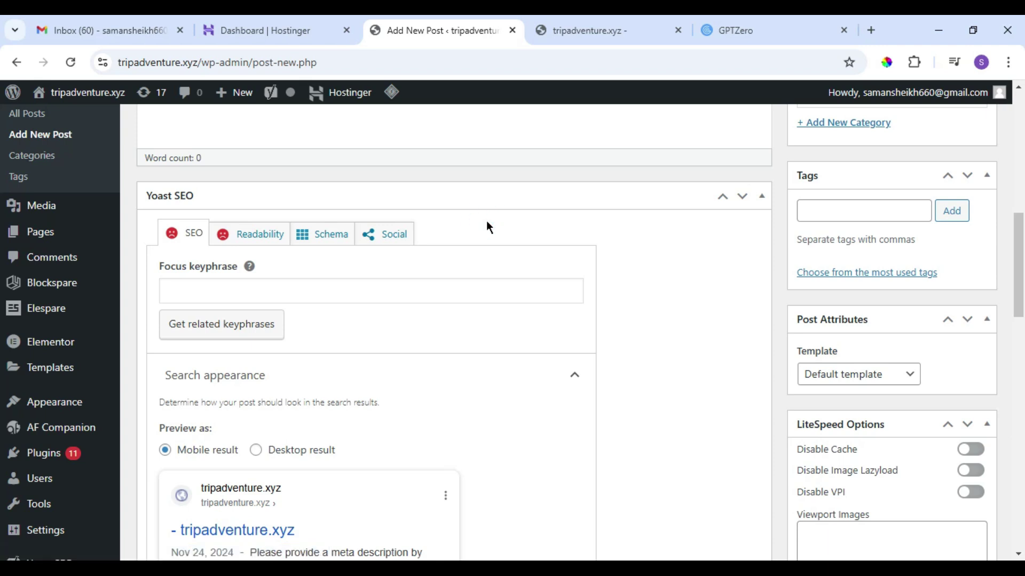
- Search Google for "racket" in a new browser tab and look through the results page
{"action": "left_click", "coordinate": [871, 30]}
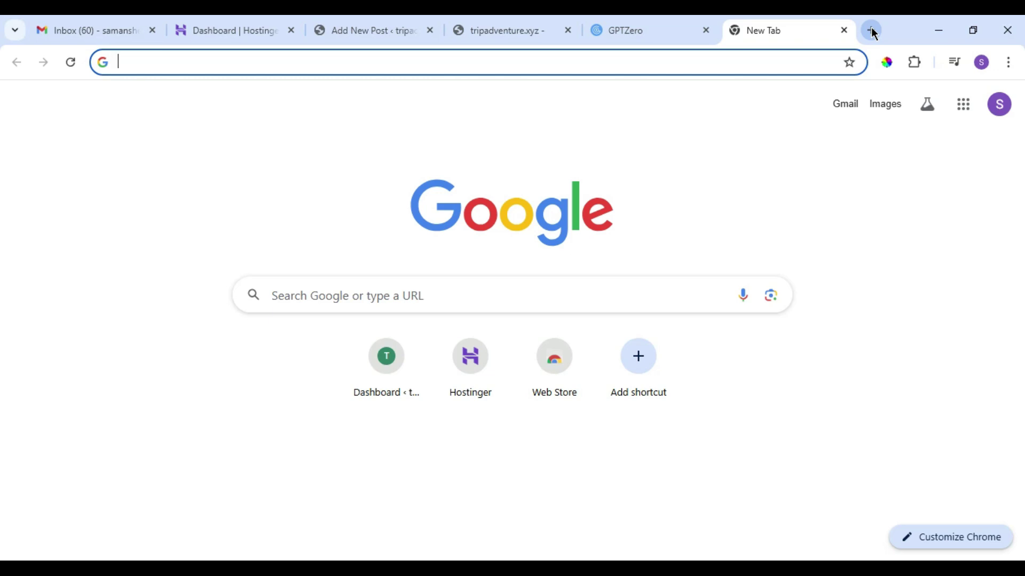
{"action": "type", "text": "rav"}
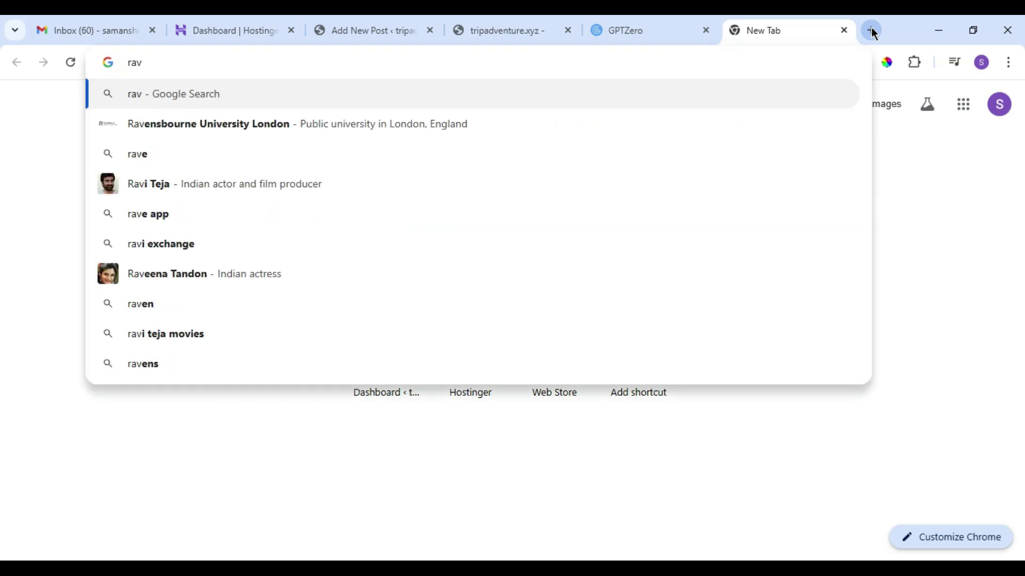
{"action": "key", "text": "BackSpace"}
{"action": "type", "text": "cket"}
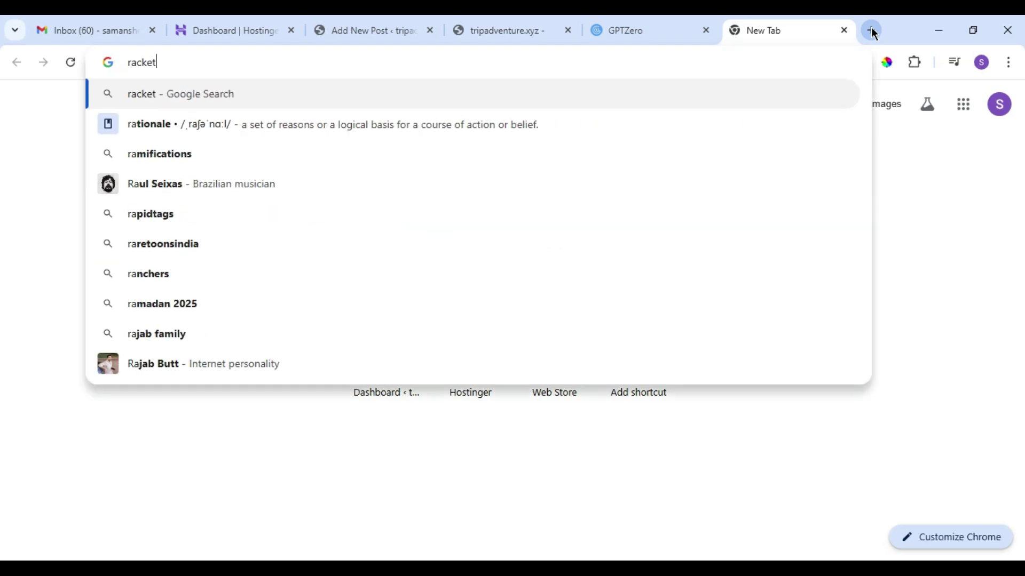
{"action": "key", "text": "Return"}
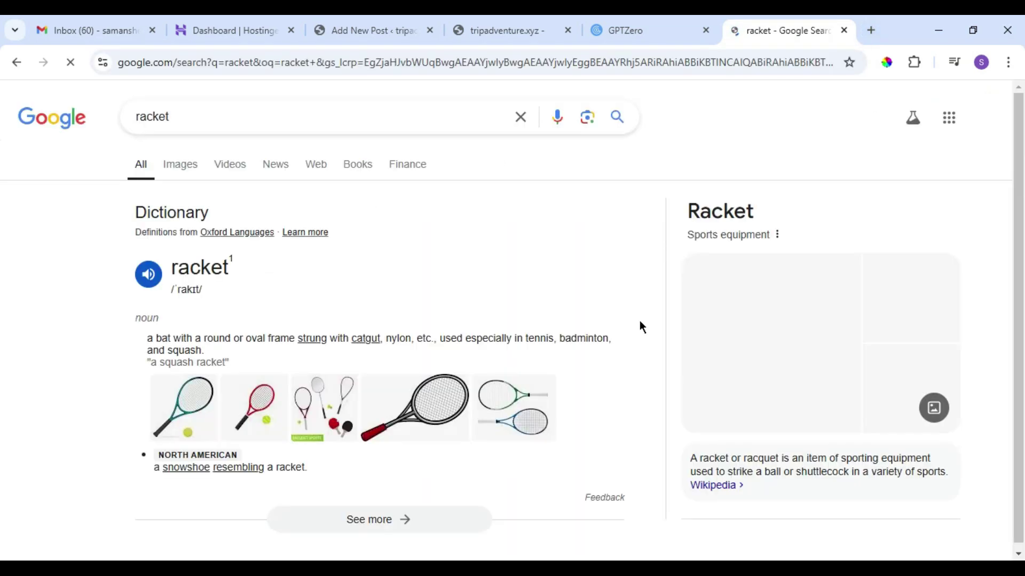
{"action": "scroll", "coordinate": [650, 319], "scroll_direction": "down", "scroll_amount": 3}
{"action": "scroll", "coordinate": [324, 251], "scroll_direction": "down", "scroll_amount": 15}
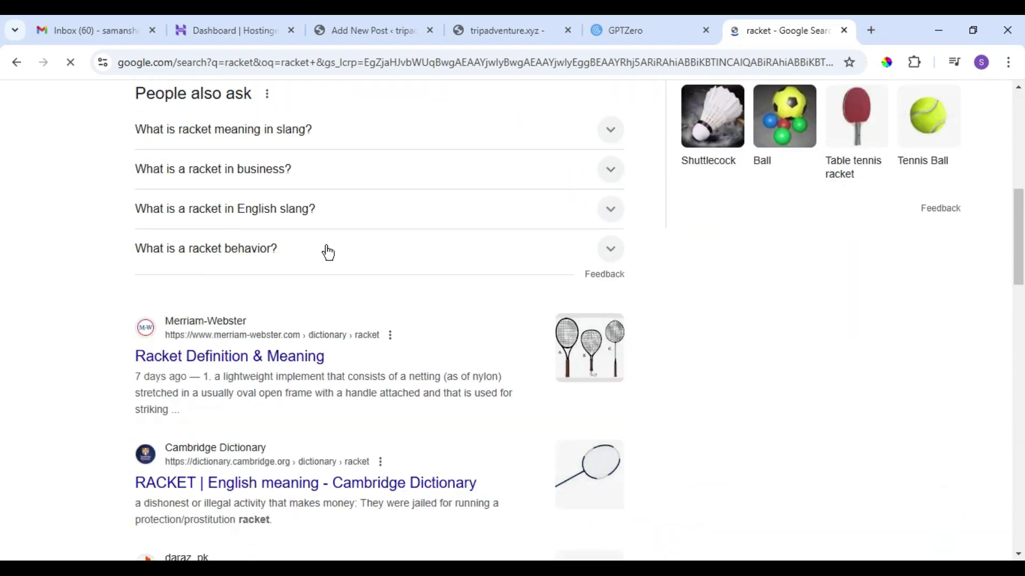
{"action": "scroll", "coordinate": [489, 340], "scroll_direction": "down", "scroll_amount": 10}
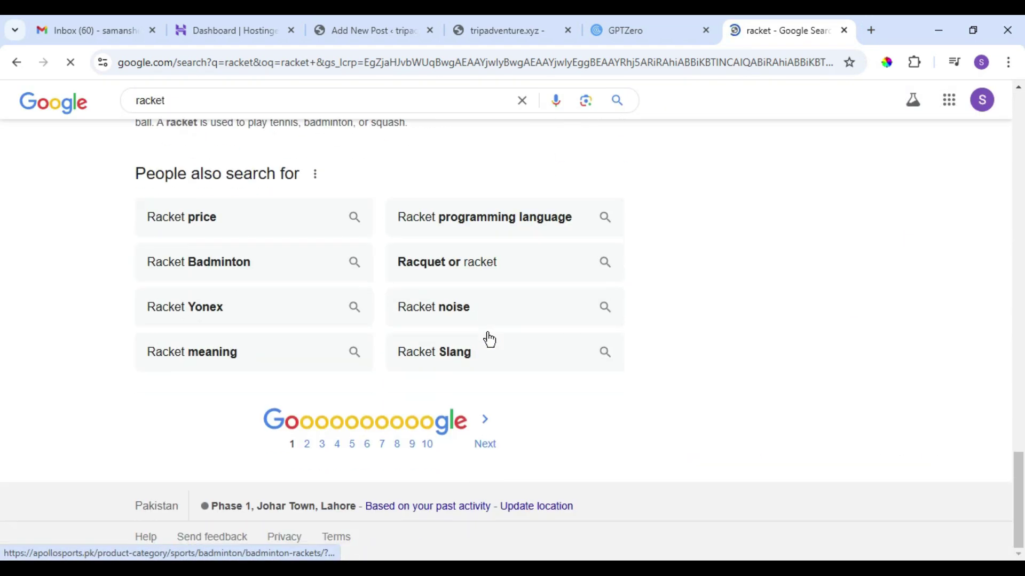
{"action": "scroll", "coordinate": [489, 338], "scroll_direction": "up", "scroll_amount": 5}
{"action": "scroll", "coordinate": [488, 339], "scroll_direction": "up", "scroll_amount": 15}
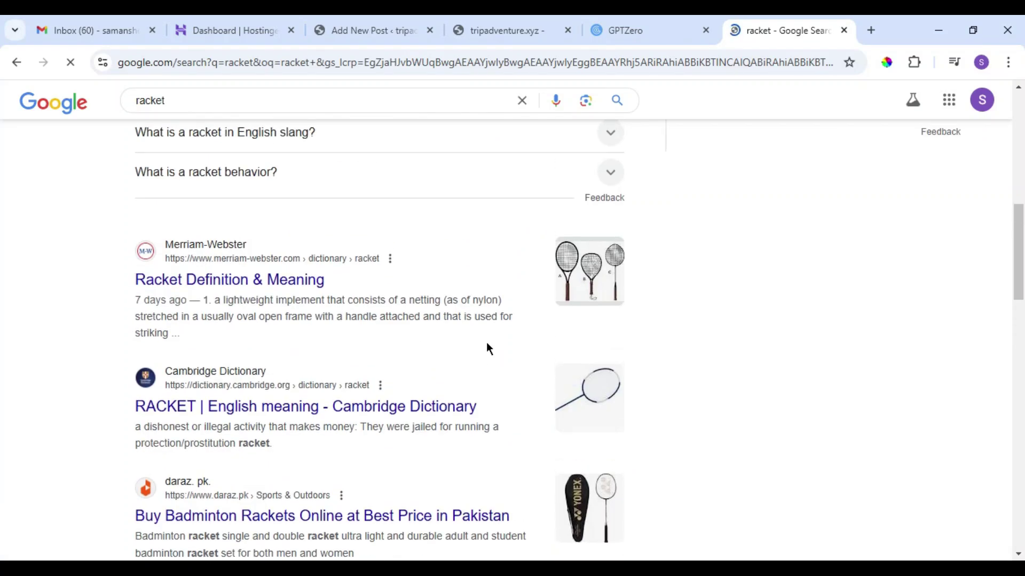
- Search Google for "iphone charger" instead and look through the results
{"action": "double_click", "coordinate": [220, 117]}
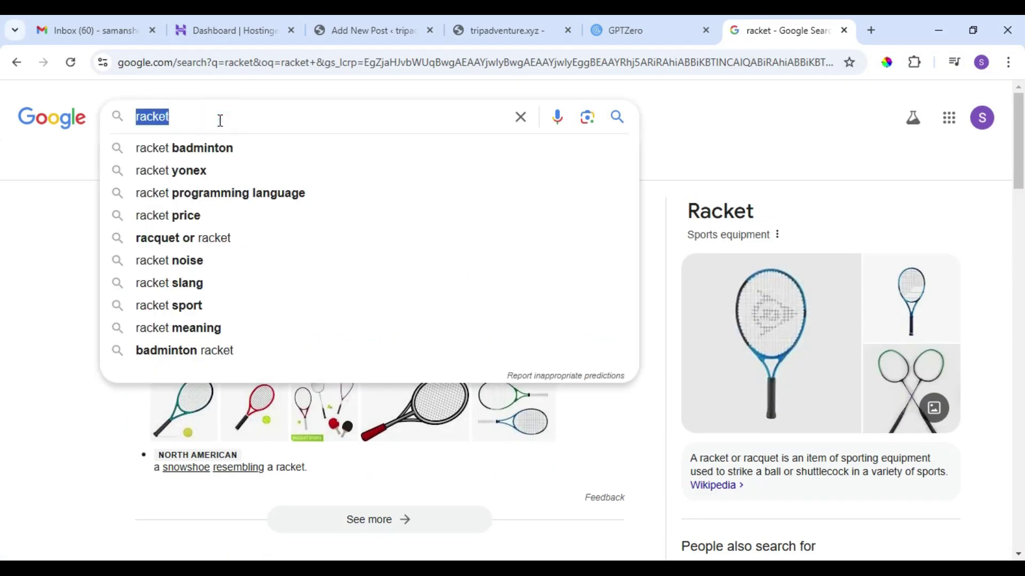
{"action": "type", "text": "iphone charger"}
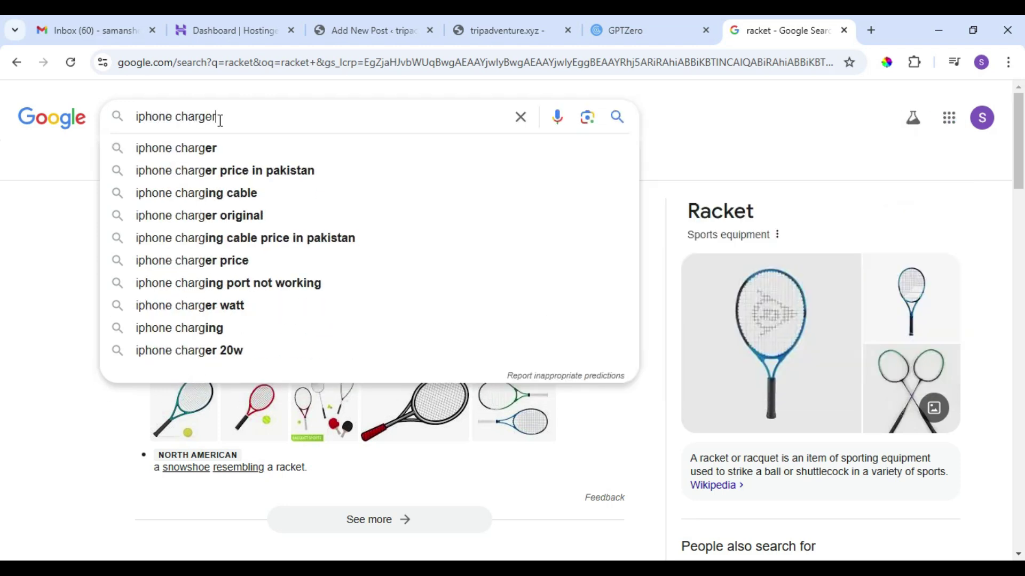
{"action": "key", "text": "Return"}
{"action": "scroll", "coordinate": [355, 274], "scroll_direction": "down", "scroll_amount": 3}
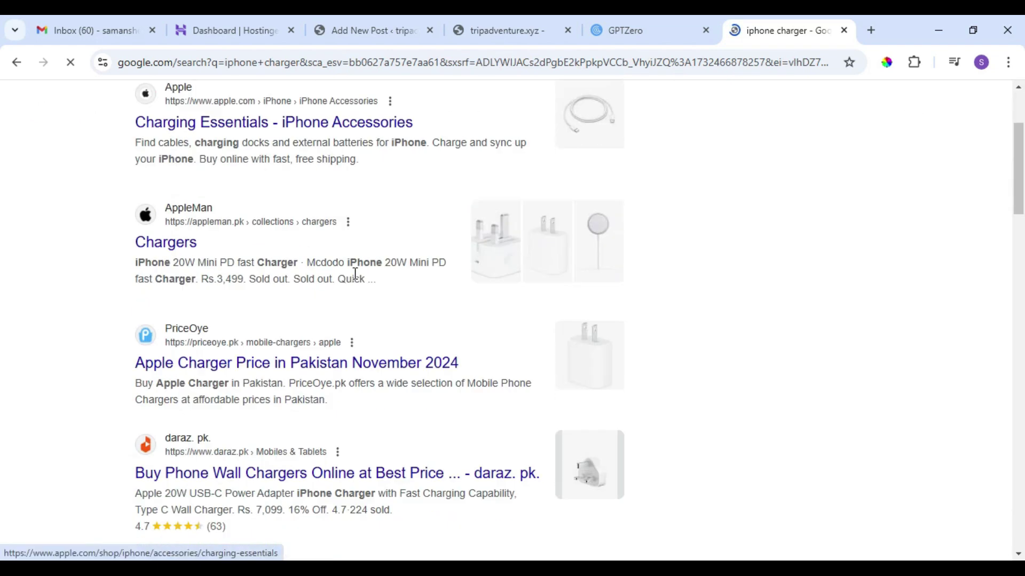
- Examine the "iphone charger" results, including the images, the answer on the best charger type for iPhone, and the shop listings
{"action": "scroll", "coordinate": [728, 283], "scroll_direction": "down", "scroll_amount": 5}
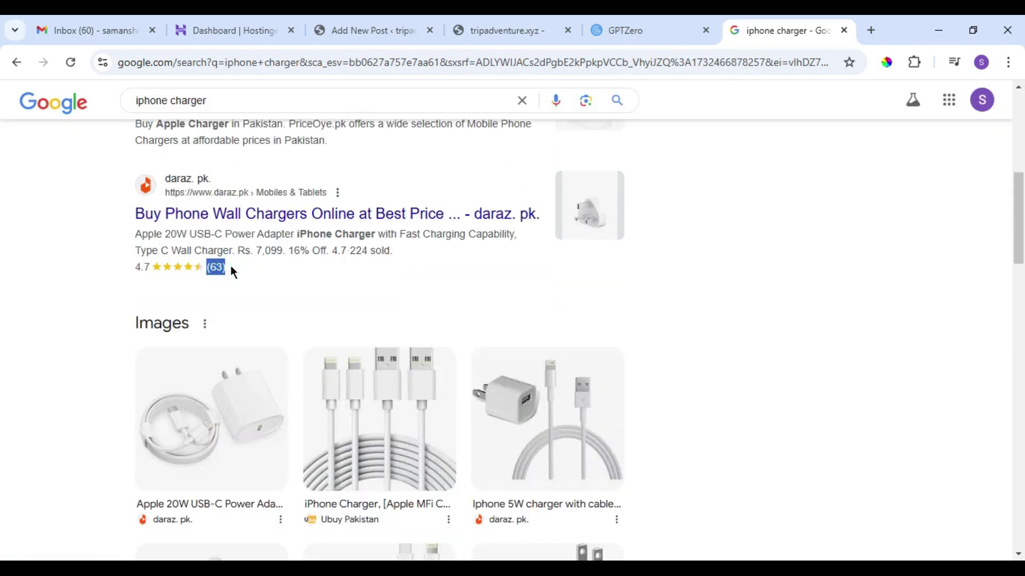
{"action": "scroll", "coordinate": [235, 277], "scroll_direction": "down", "scroll_amount": 4}
{"action": "scroll", "coordinate": [409, 450], "scroll_direction": "down", "scroll_amount": 4}
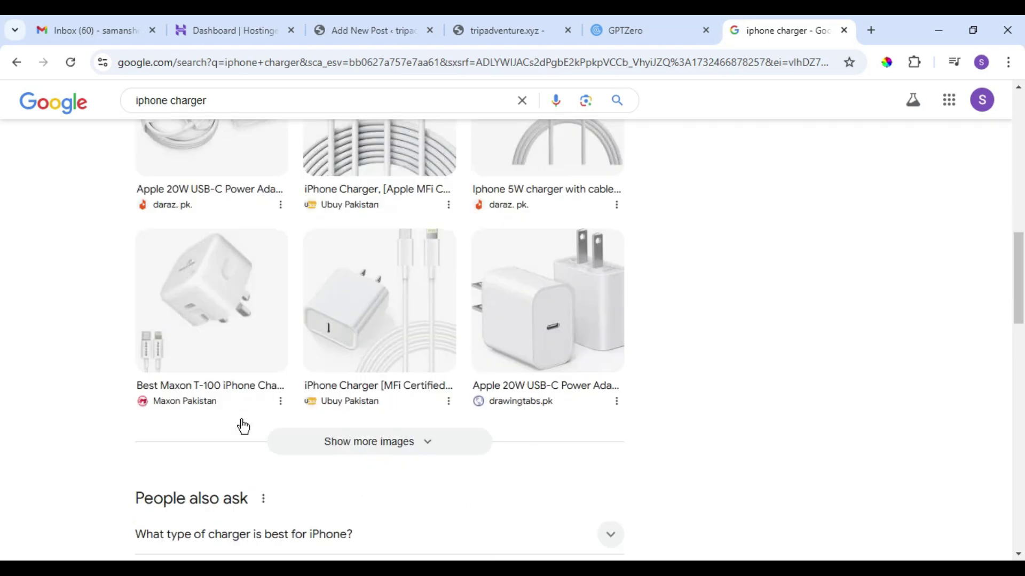
{"action": "scroll", "coordinate": [411, 313], "scroll_direction": "down", "scroll_amount": 9}
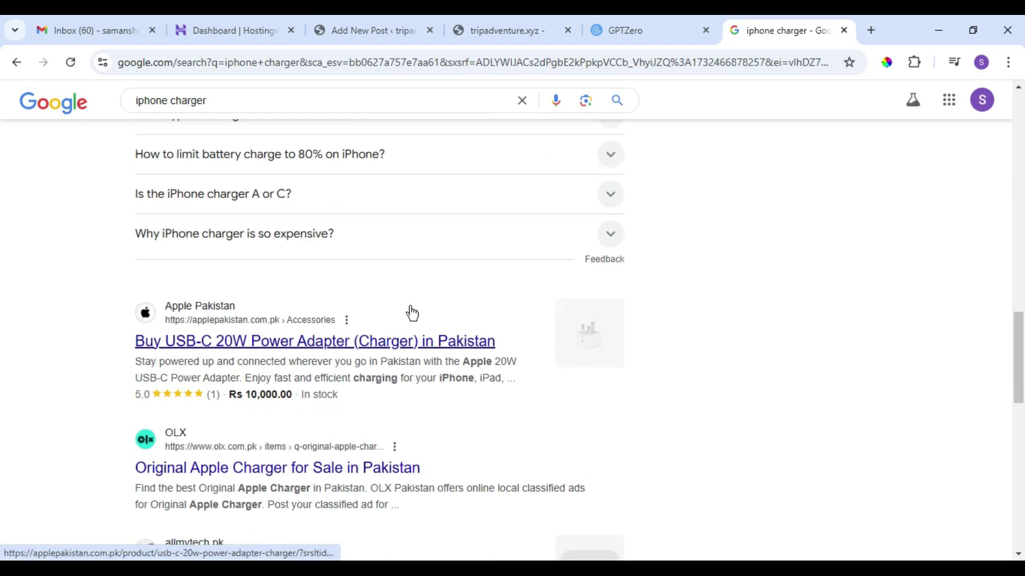
{"action": "scroll", "coordinate": [409, 313], "scroll_direction": "up", "scroll_amount": 5}
{"action": "left_click", "coordinate": [308, 272]}
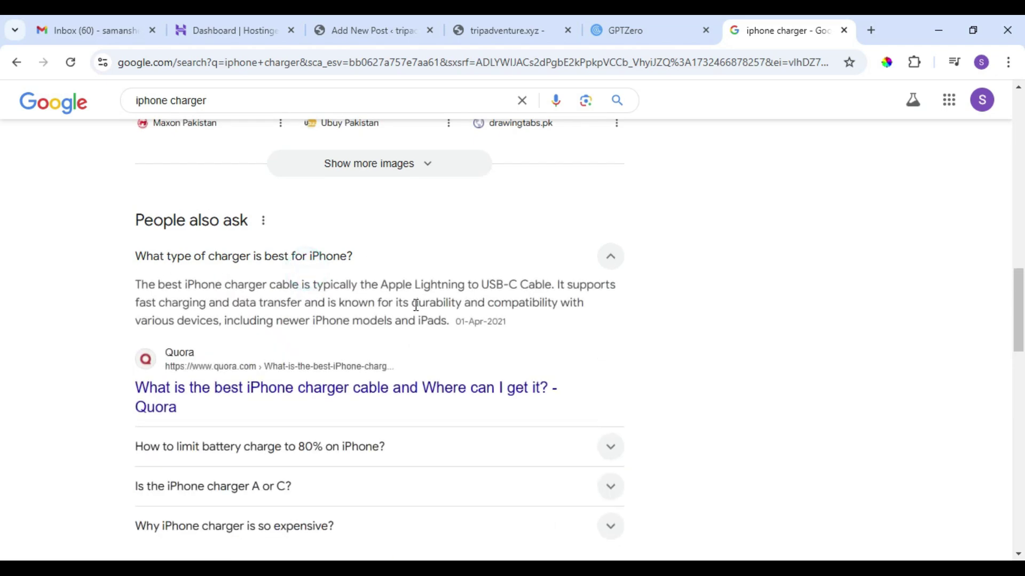
{"action": "scroll", "coordinate": [446, 348], "scroll_direction": "down", "scroll_amount": 13}
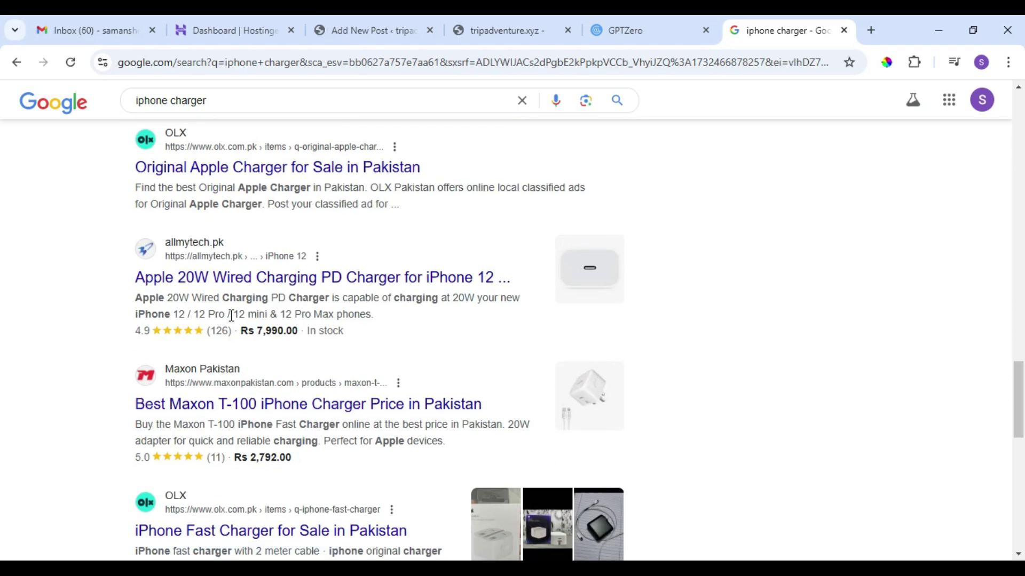
{"action": "scroll", "coordinate": [453, 377], "scroll_direction": "down", "scroll_amount": 9}
{"action": "scroll", "coordinate": [453, 377], "scroll_direction": "up", "scroll_amount": 20}
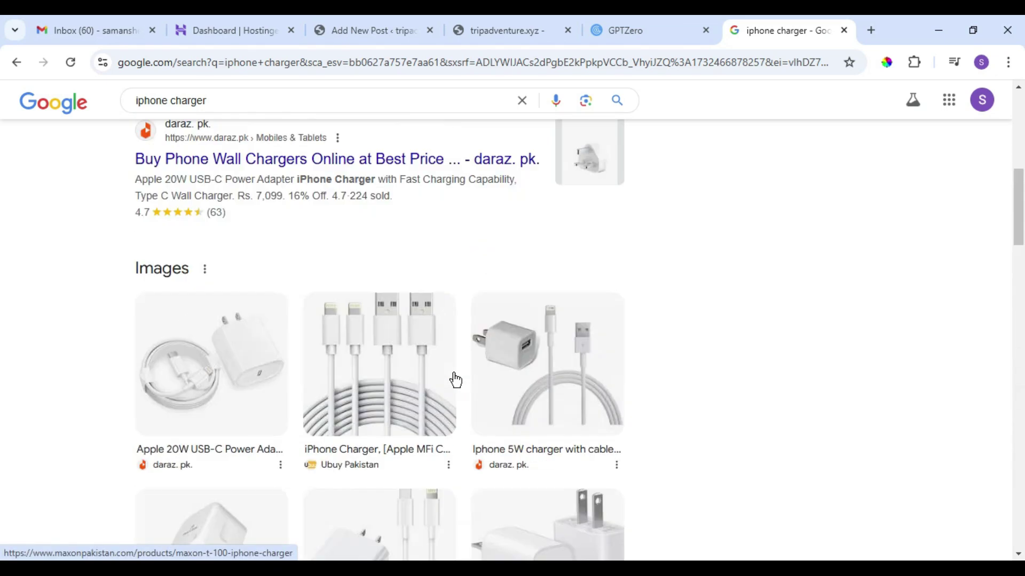
- Return to the WordPress post editor, view the Schema section of Yoast SEO and go back to its SEO section
{"action": "left_click", "coordinate": [498, 31]}
{"action": "left_click", "coordinate": [357, 30]}
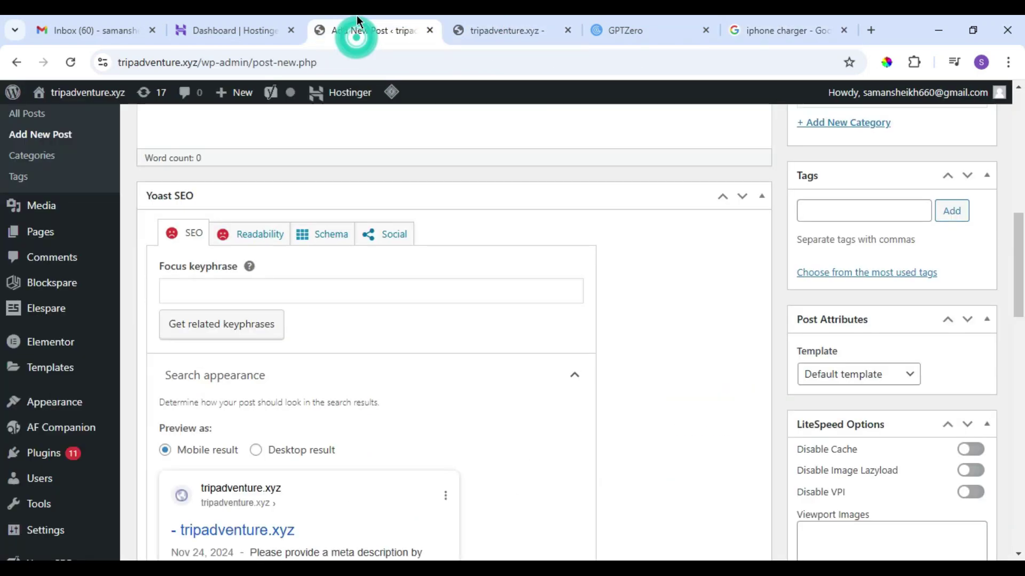
{"action": "left_click", "coordinate": [324, 234]}
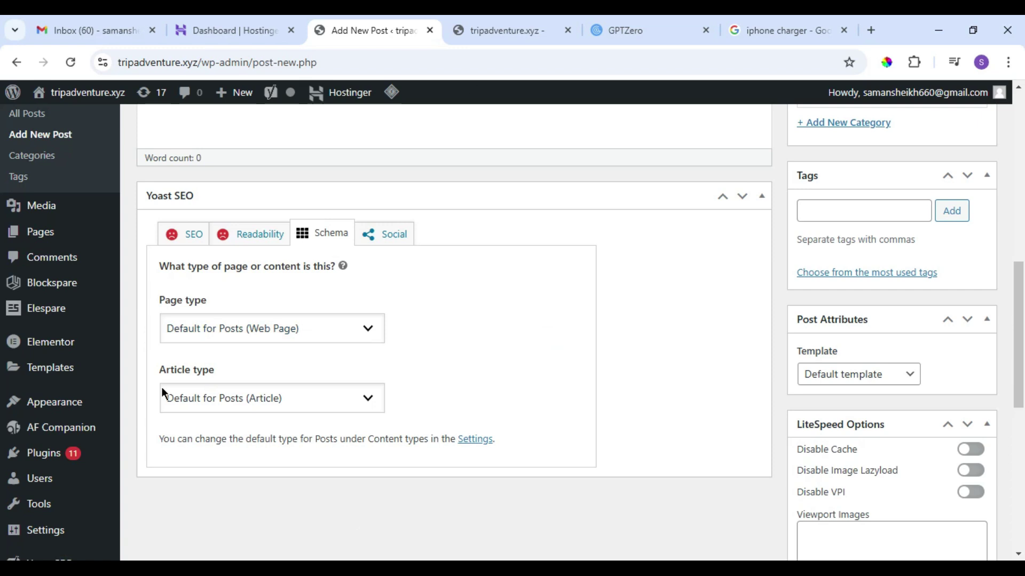
{"action": "left_click", "coordinate": [193, 247]}
- Copy the title "Seminyak Shopping District A shopper's paradise in Bali" from the WordPad article and paste it as the post title
{"action": "scroll", "coordinate": [422, 256], "scroll_direction": "up", "scroll_amount": 10}
{"action": "left_click", "coordinate": [361, 270]}
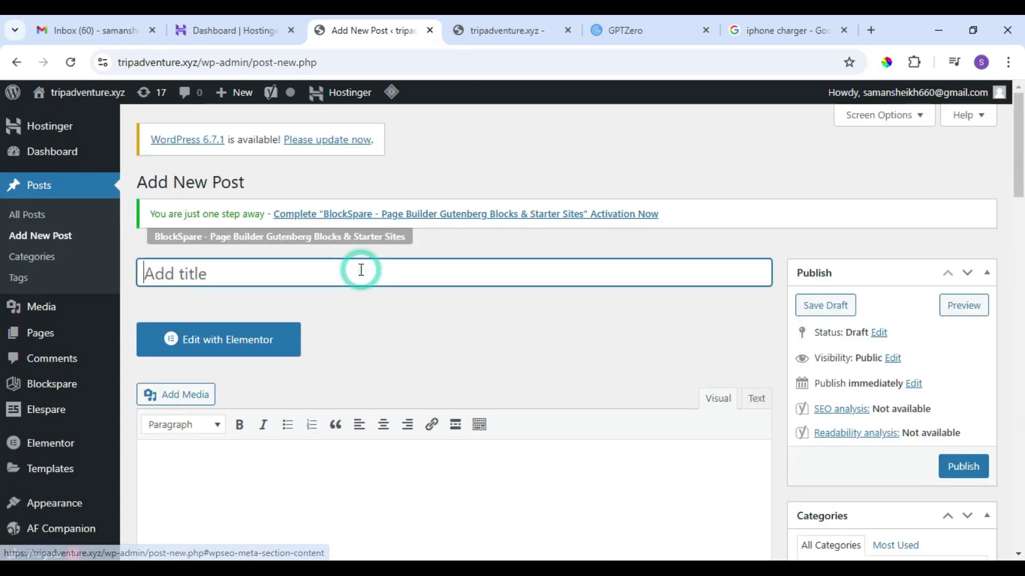
{"action": "left_click", "coordinate": [256, 273]}
{"action": "key", "text": "alt+Tab"}
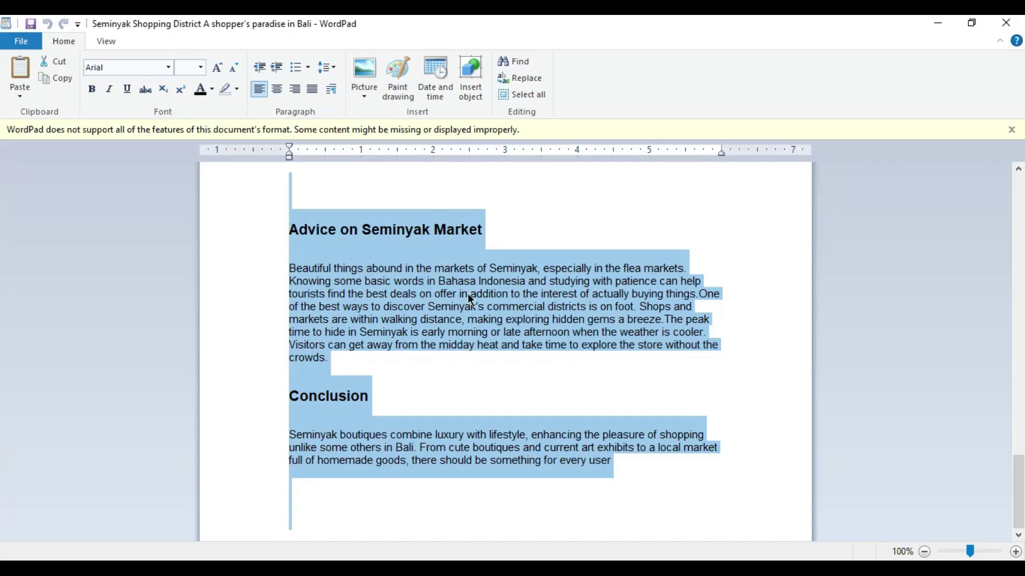
{"action": "scroll", "coordinate": [470, 298], "scroll_direction": "up", "scroll_amount": 15}
{"action": "triple_click", "coordinate": [350, 216]}
{"action": "key", "text": "ctrl+c"}
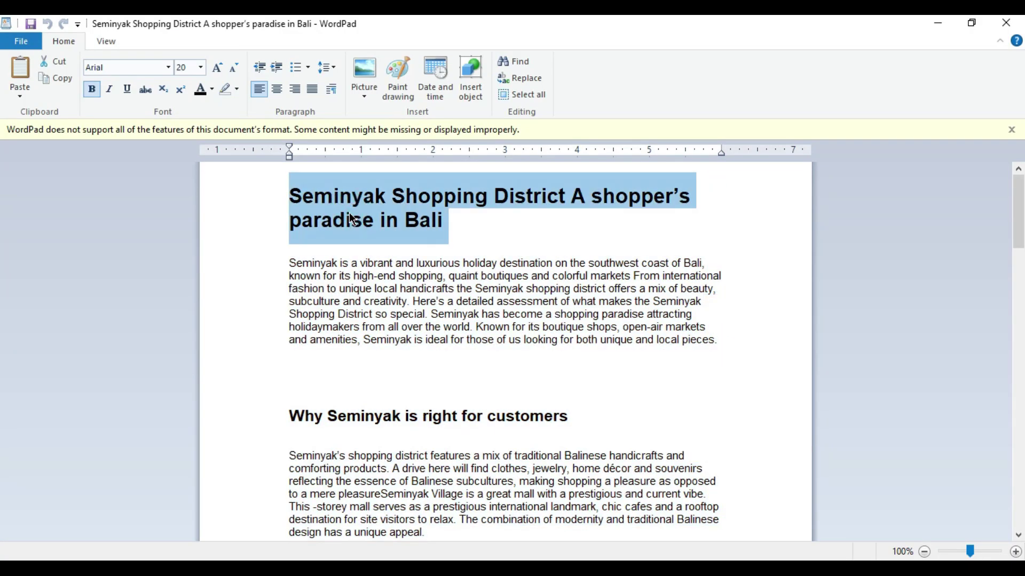
{"action": "key", "text": "alt+Tab"}
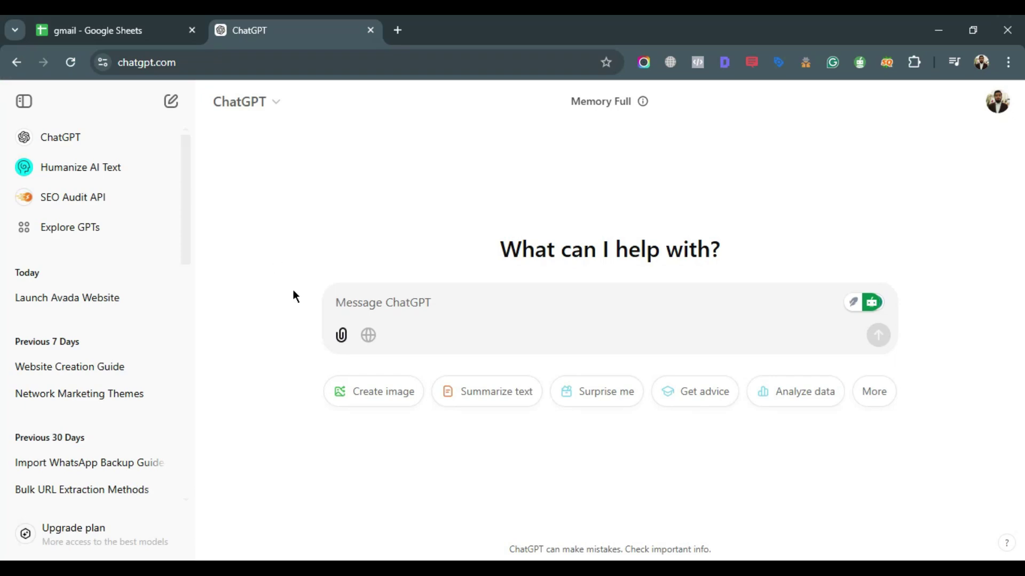
{"action": "key", "text": "alt+Tab"}
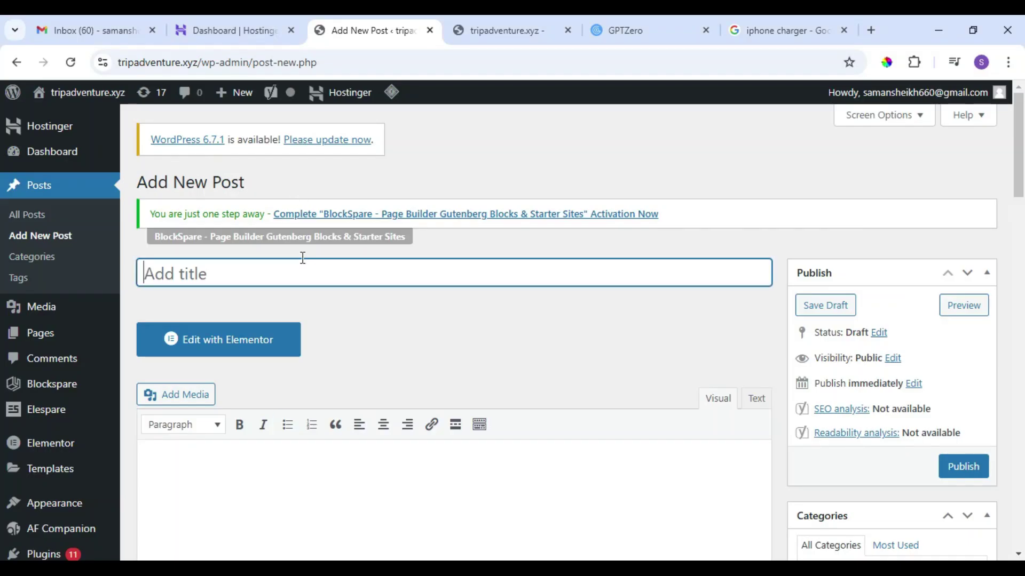
{"action": "key", "text": "ctrl+v"}
{"action": "left_click", "coordinate": [489, 315]}
- Copy everything below the title in the WordPad article, through the conclusion, and paste it into the post body
{"action": "scroll", "coordinate": [487, 312], "scroll_direction": "down", "scroll_amount": 4}
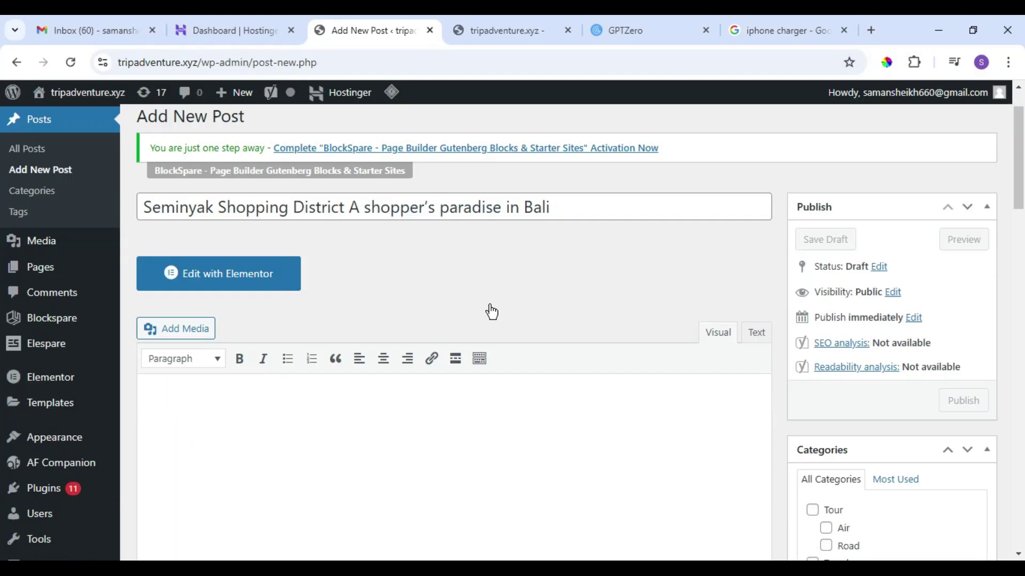
{"action": "key", "text": "alt+Tab"}
{"action": "left_click", "coordinate": [379, 322]}
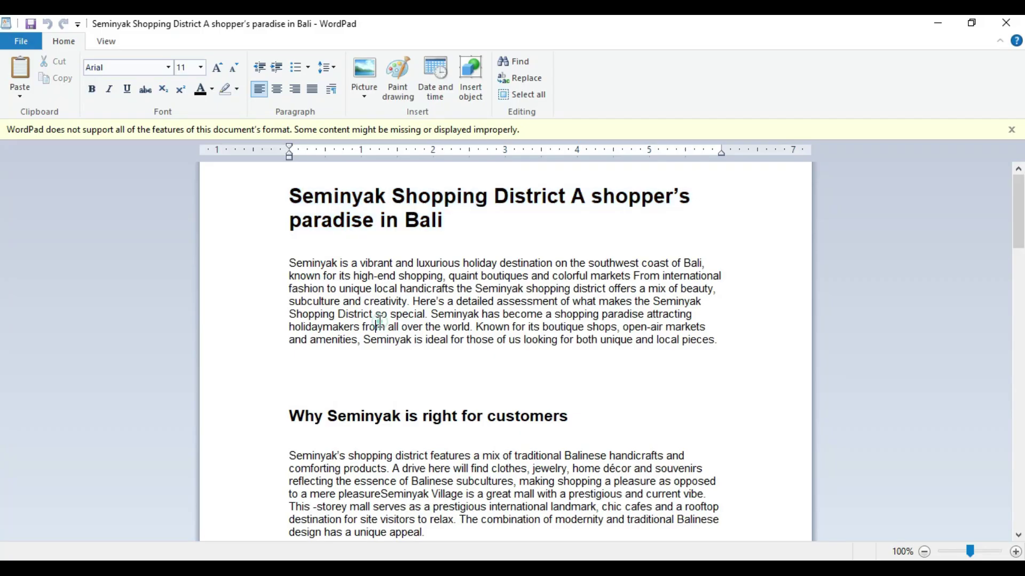
{"action": "left_click", "coordinate": [289, 263]}
{"action": "left_click_drag", "start_coordinate": [289, 263], "coordinate": [627, 458]}
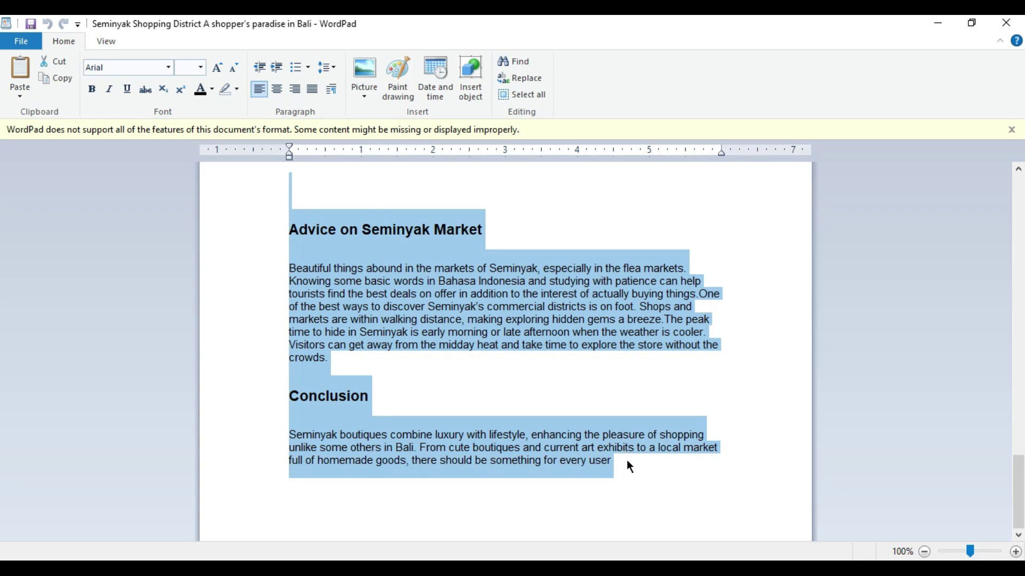
{"action": "key", "text": "alt+Tab"}
{"action": "left_click", "coordinate": [410, 331]}
{"action": "key", "text": "ctrl+v"}
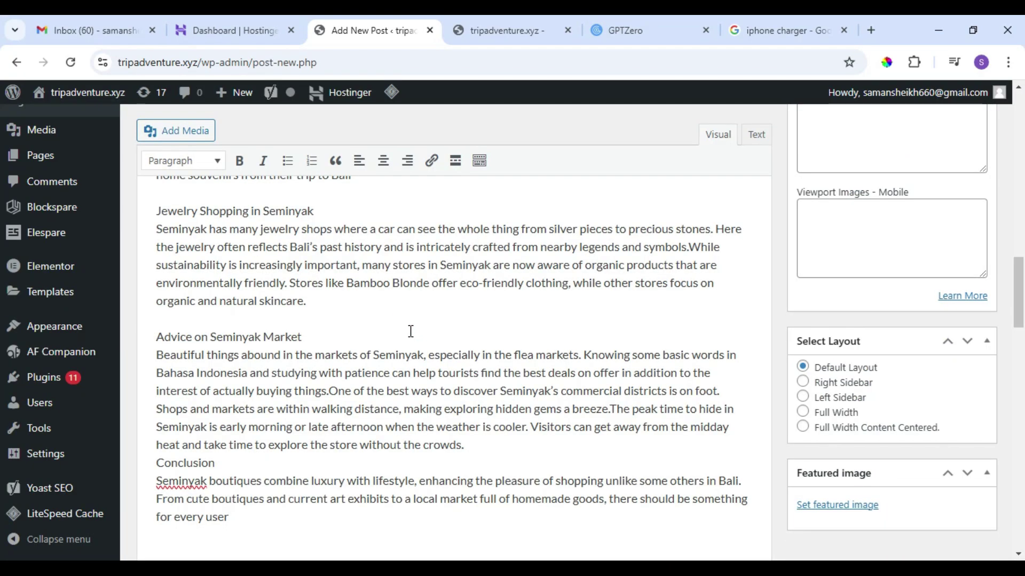
- Insert a line break after "Why Seminyak is right for customers" to separate it from its paragraph in the post body
{"action": "scroll", "coordinate": [409, 342], "scroll_direction": "up", "scroll_amount": 10}
{"action": "scroll", "coordinate": [407, 350], "scroll_direction": "down", "scroll_amount": 4}
{"action": "left_click", "coordinate": [229, 331]}
{"action": "left_click", "coordinate": [203, 322]}
{"action": "left_click", "coordinate": [347, 349]}
{"action": "key", "text": "Return"}
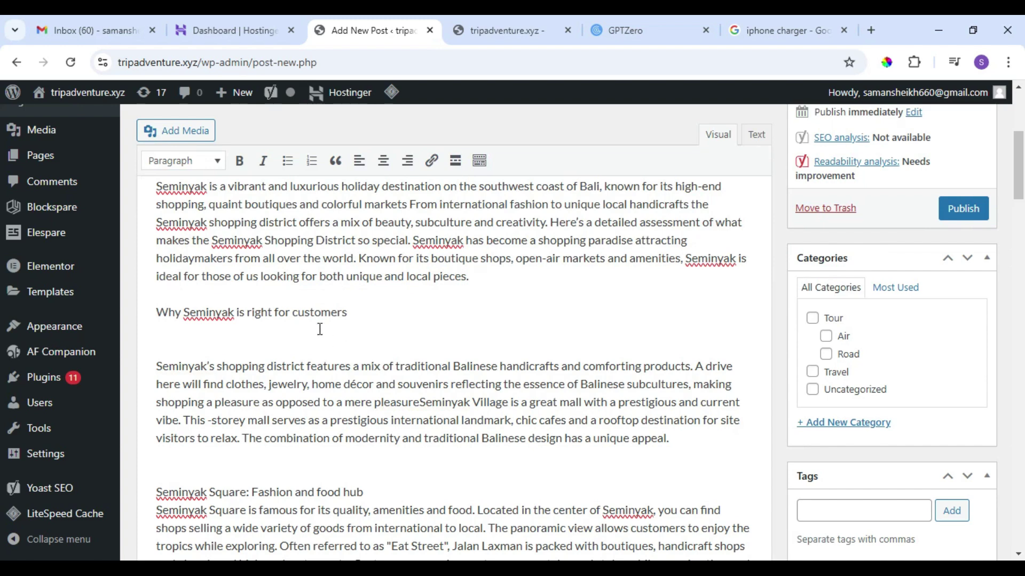
- Compare the "Why Seminyak is right for customers" line in the post with its heading formatting in the WordPad article
{"action": "triple_click", "coordinate": [339, 311]}
{"action": "key", "text": "alt+Tab"}
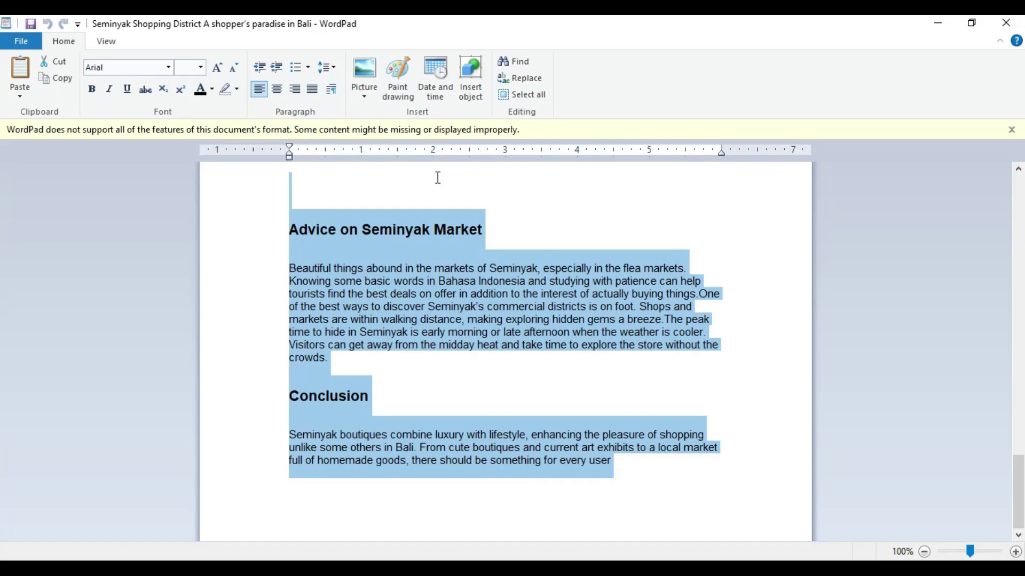
{"action": "scroll", "coordinate": [437, 177], "scroll_direction": "up", "scroll_amount": 20}
{"action": "triple_click", "coordinate": [333, 416]}
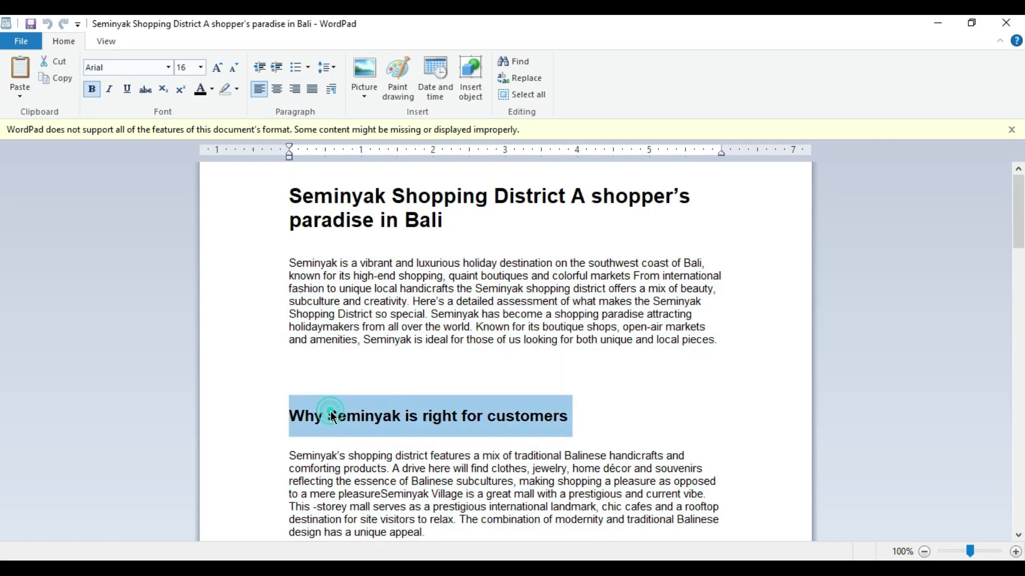
{"action": "key", "text": "alt+Tab"}
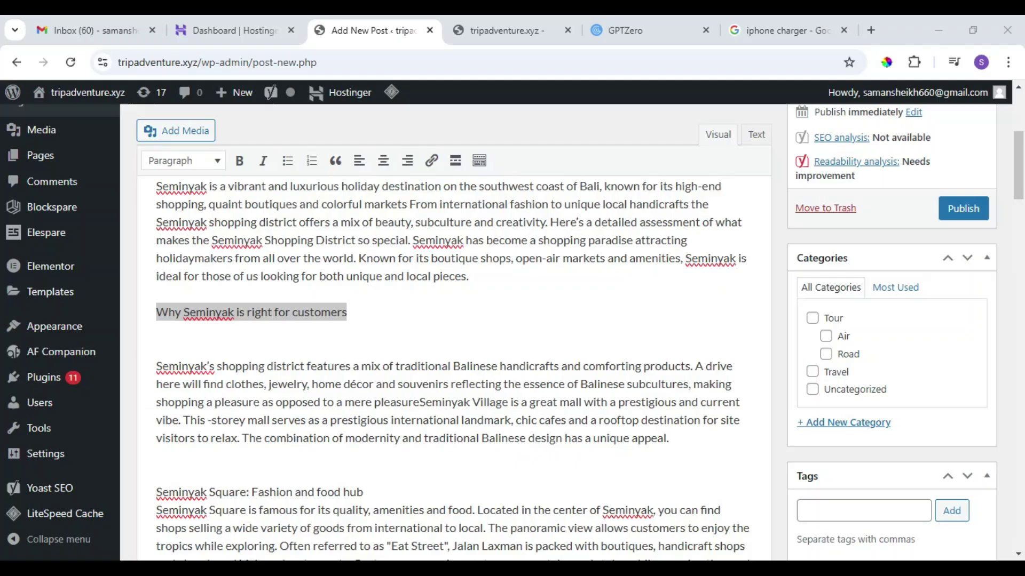
{"action": "scroll", "coordinate": [220, 280], "scroll_direction": "up", "scroll_amount": 5}
{"action": "scroll", "coordinate": [220, 281], "scroll_direction": "down", "scroll_amount": 5}
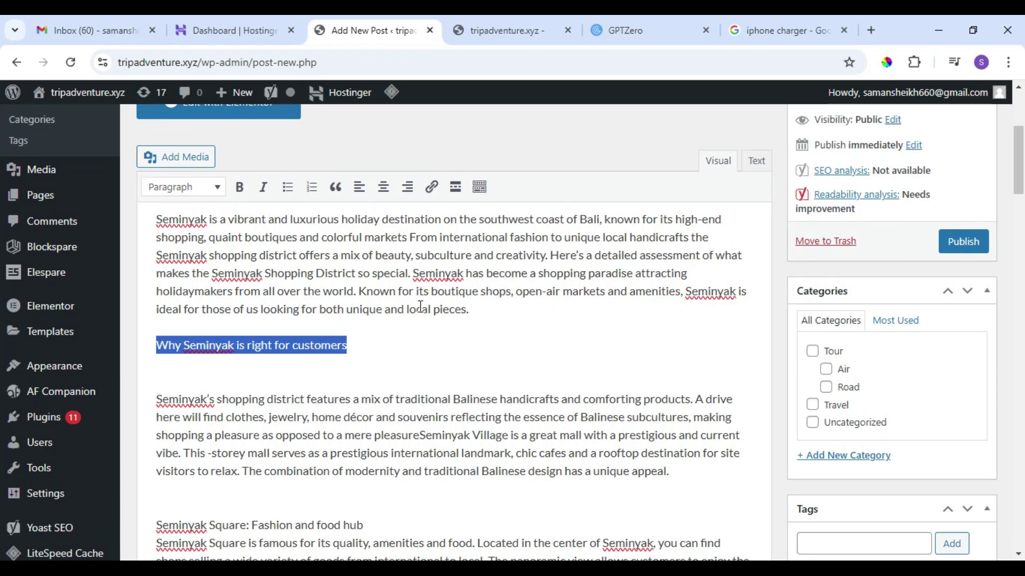
- Review the post title and the unformatted section headings throughout the pasted article
{"action": "scroll", "coordinate": [316, 272], "scroll_direction": "up", "scroll_amount": 5}
{"action": "left_click", "coordinate": [315, 272]}
{"action": "double_click", "coordinate": [315, 272]}
{"action": "left_click", "coordinate": [316, 271]}
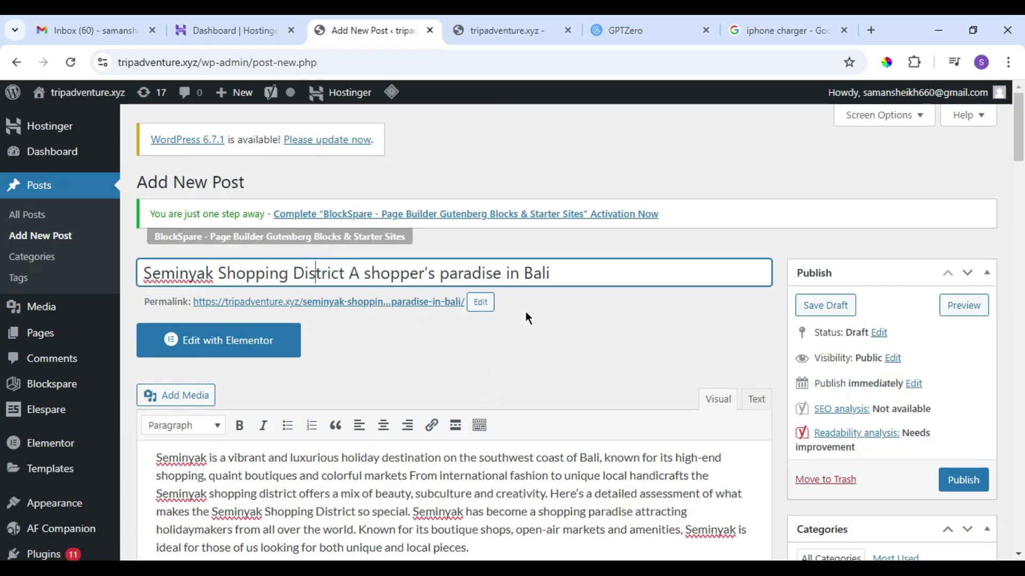
{"action": "scroll", "coordinate": [525, 315], "scroll_direction": "down", "scroll_amount": 5}
{"action": "double_click", "coordinate": [261, 318]}
{"action": "triple_click", "coordinate": [268, 321]}
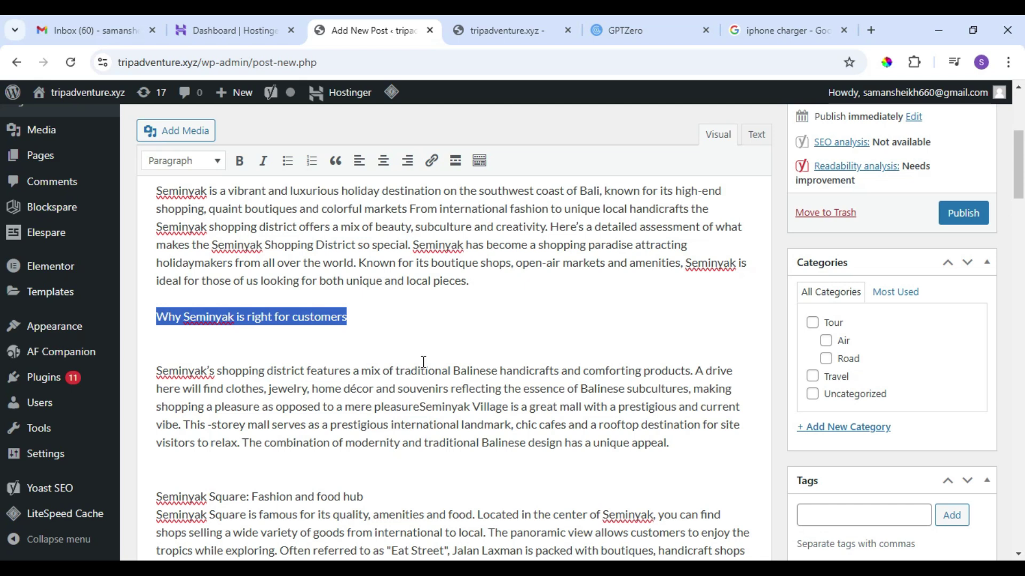
{"action": "left_click", "coordinate": [212, 306]}
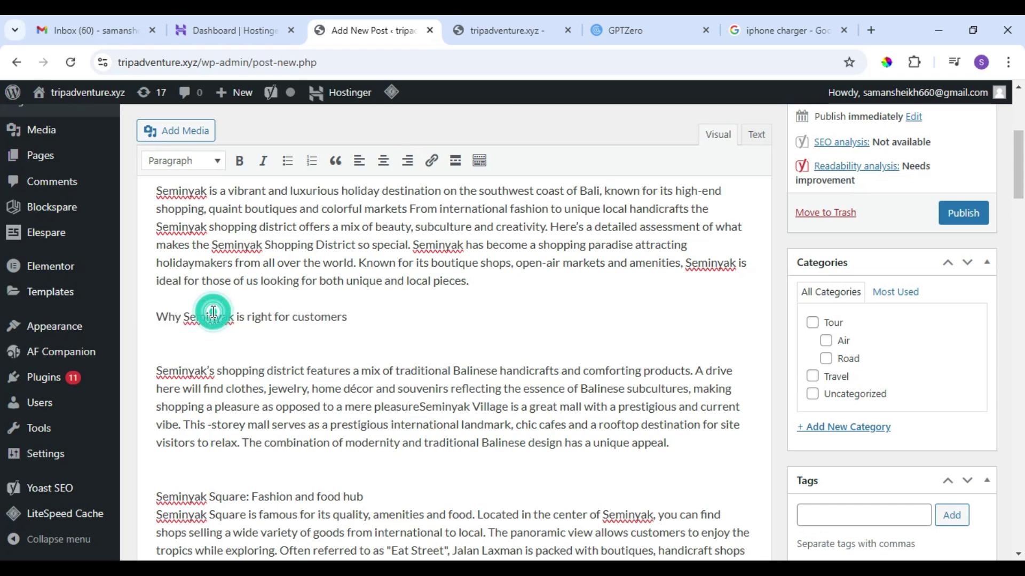
{"action": "scroll", "coordinate": [307, 323], "scroll_direction": "down", "scroll_amount": 2}
{"action": "scroll", "coordinate": [256, 370], "scroll_direction": "down", "scroll_amount": 10}
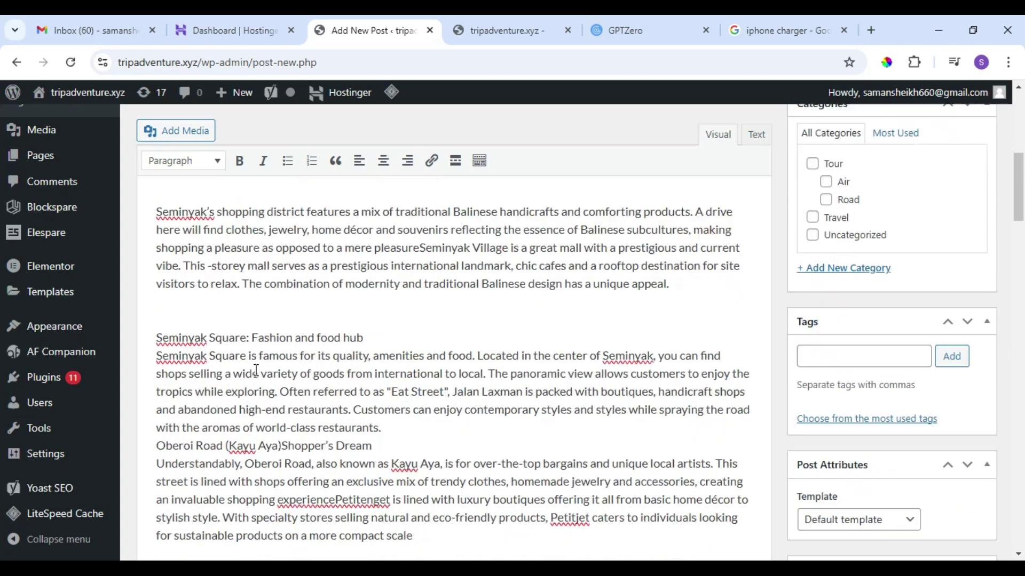
{"action": "scroll", "coordinate": [256, 370], "scroll_direction": "up", "scroll_amount": 1}
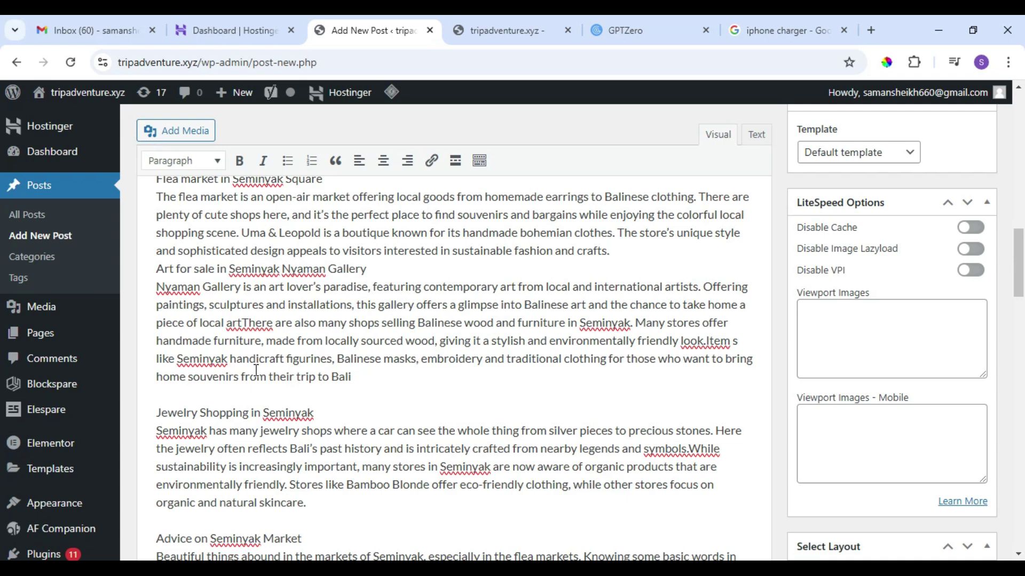
{"action": "scroll", "coordinate": [256, 370], "scroll_direction": "up", "scroll_amount": 10}
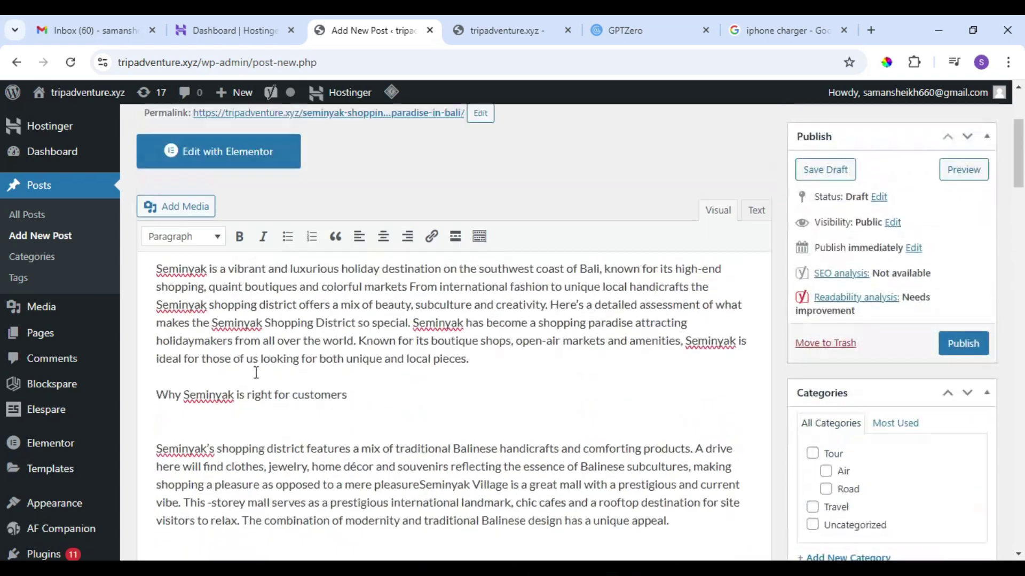
- Format the line "Why Seminyak is right for customers" in the post body as Heading 2
{"action": "scroll", "coordinate": [259, 342], "scroll_direction": "down", "scroll_amount": 3}
{"action": "double_click", "coordinate": [260, 328]}
{"action": "triple_click", "coordinate": [260, 328]}
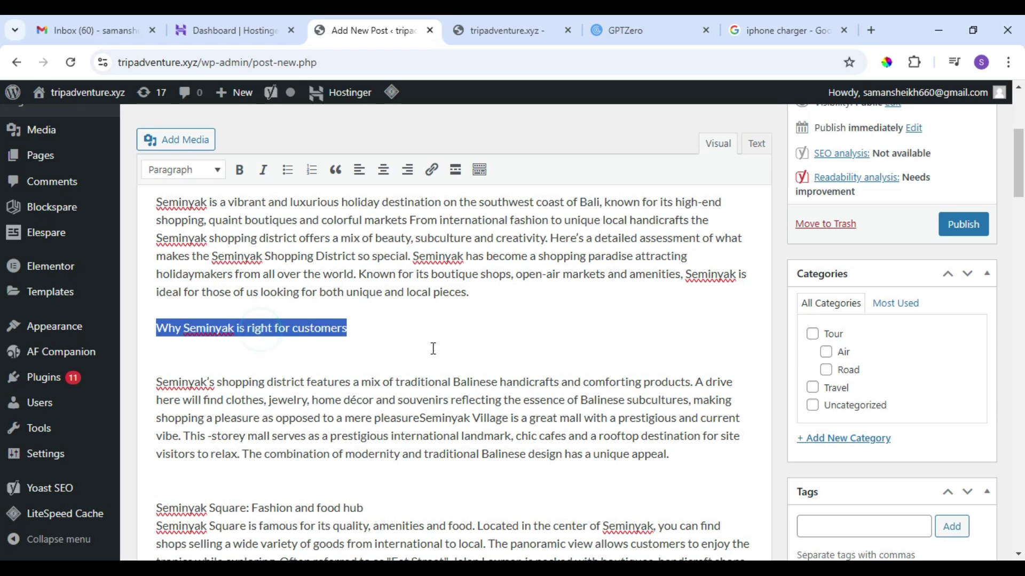
{"action": "scroll", "coordinate": [373, 347], "scroll_direction": "up", "scroll_amount": 2}
{"action": "left_click", "coordinate": [176, 294]}
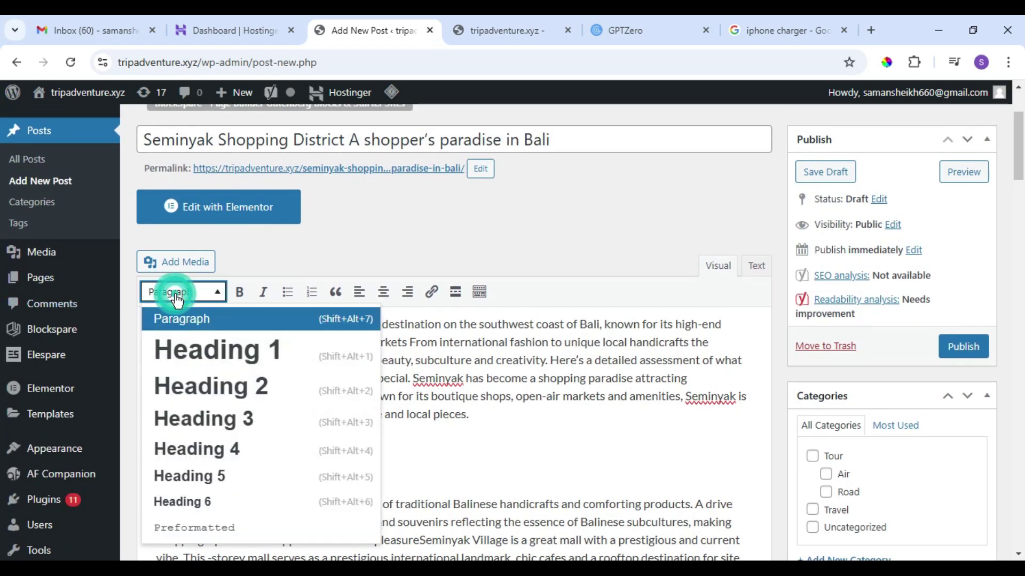
{"action": "left_click", "coordinate": [227, 392]}
{"action": "scroll", "coordinate": [427, 347], "scroll_direction": "down", "scroll_amount": 3}
- Delete the blank lines below the "Why Seminyak is right for customers" heading and before "Seminyak Square: Fashion and food hub"
{"action": "left_click", "coordinate": [440, 342]}
{"action": "left_click", "coordinate": [232, 306]}
{"action": "key", "text": "Delete"}
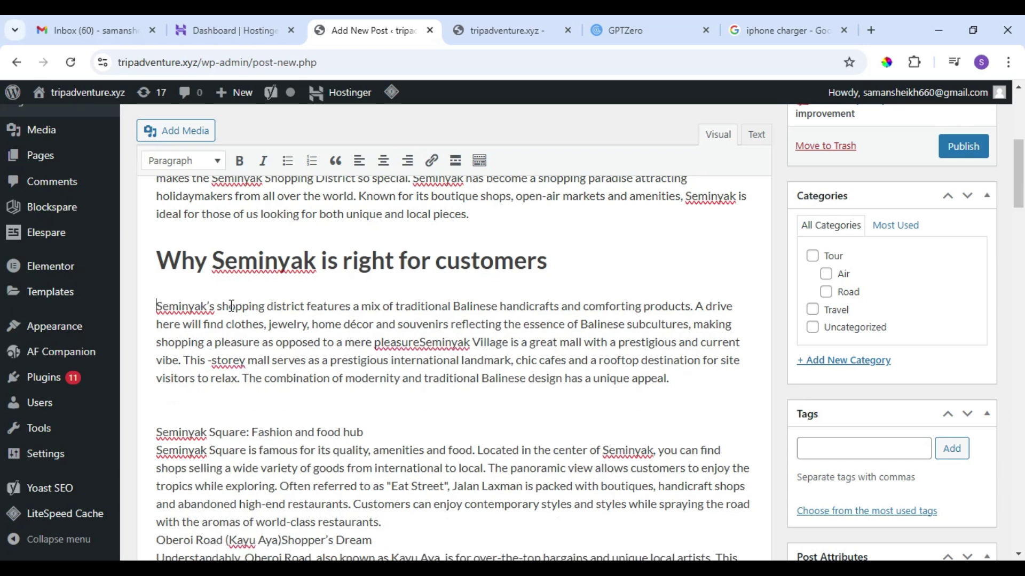
{"action": "left_click", "coordinate": [296, 416]}
{"action": "key", "text": "BackSpace"}
{"action": "key", "text": "Delete"}
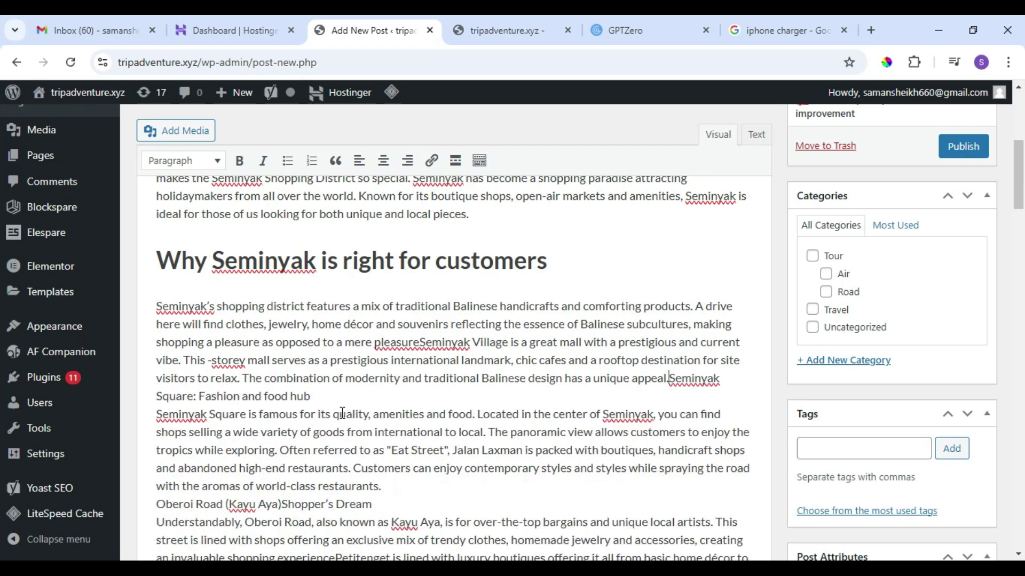
- Check the "Seminyak Square: Fashion and food hub" heading in the WordPad article and return to the post editor
{"action": "left_click", "coordinate": [737, 380]}
{"action": "key", "text": "alt+Tab"}
{"action": "scroll", "coordinate": [479, 284], "scroll_direction": "down", "scroll_amount": 4}
{"action": "scroll", "coordinate": [442, 428], "scroll_direction": "down", "scroll_amount": 3}
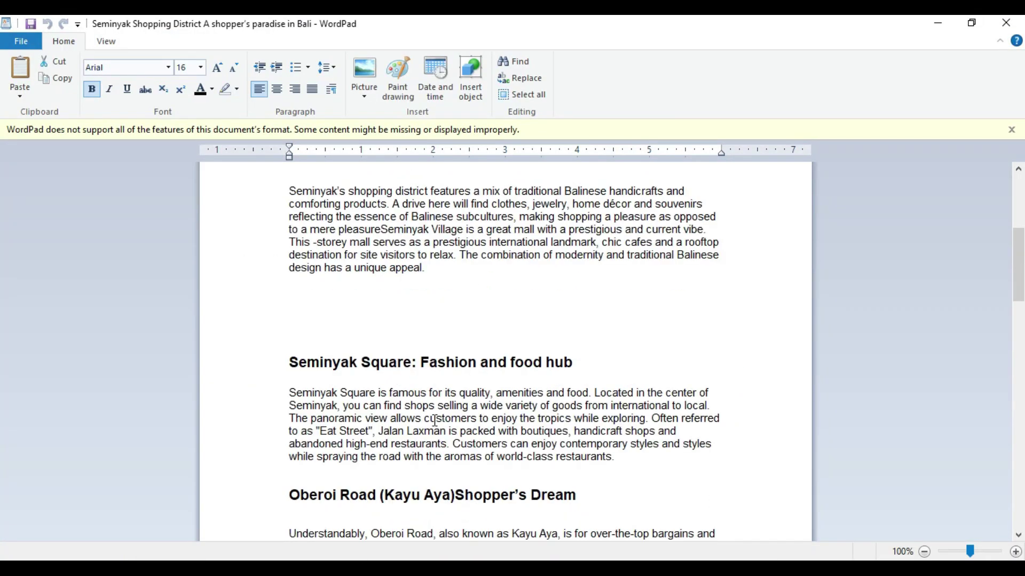
{"action": "triple_click", "coordinate": [438, 365]}
{"action": "left_click", "coordinate": [439, 366]}
{"action": "key", "text": "alt+Tab"}
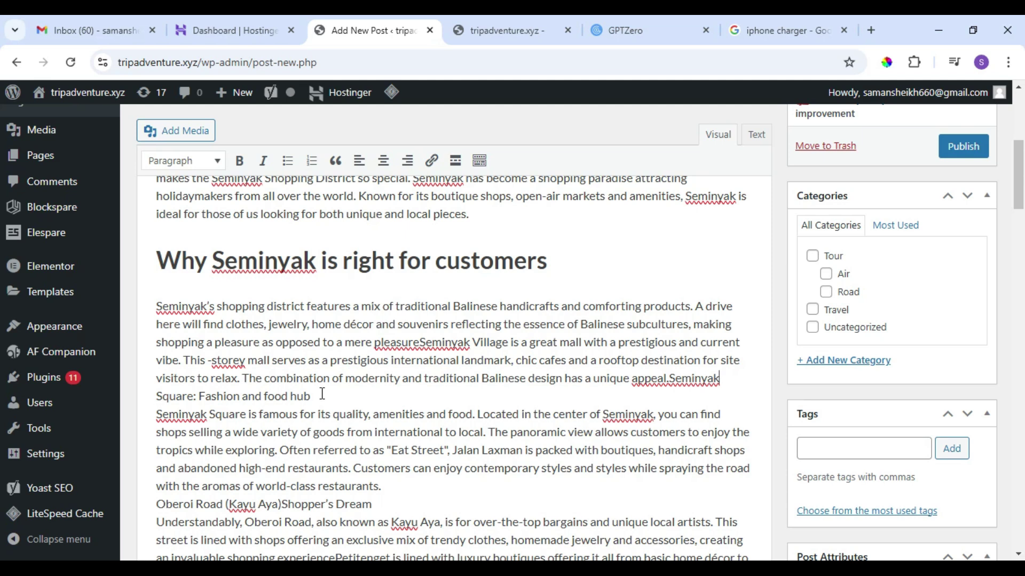
- Insert the missing space between "pleasure" and "Seminyak Village" in the paragraph under the first section heading
{"action": "left_click", "coordinate": [357, 398]}
{"action": "left_click", "coordinate": [420, 343]}
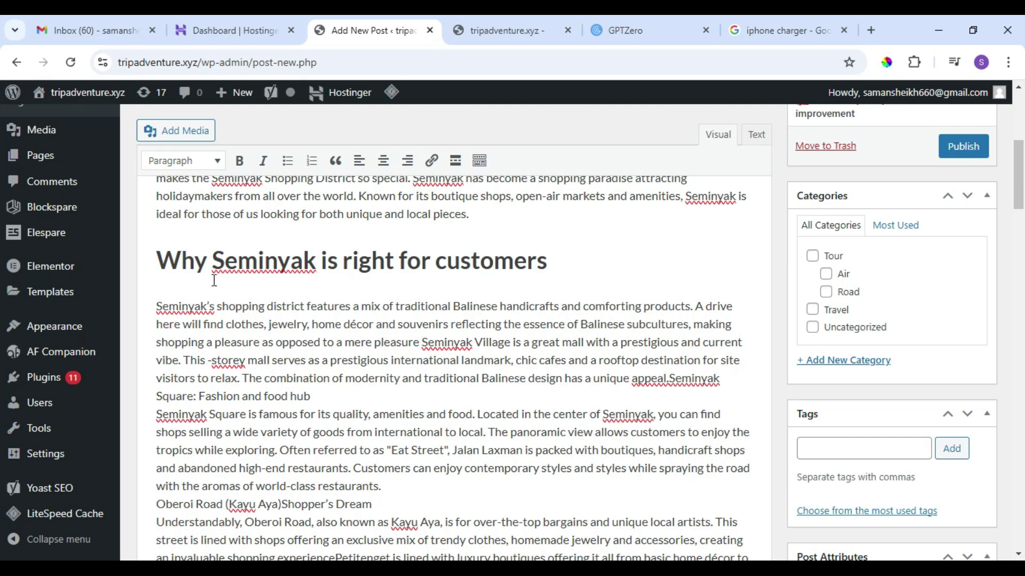
- Split "Seminyak Square: Fashion and food hub" off the preceding paragraph onto its own line, with blank space below it
{"action": "left_click", "coordinate": [371, 263]}
{"action": "left_click", "coordinate": [270, 257]}
{"action": "left_click", "coordinate": [622, 378]}
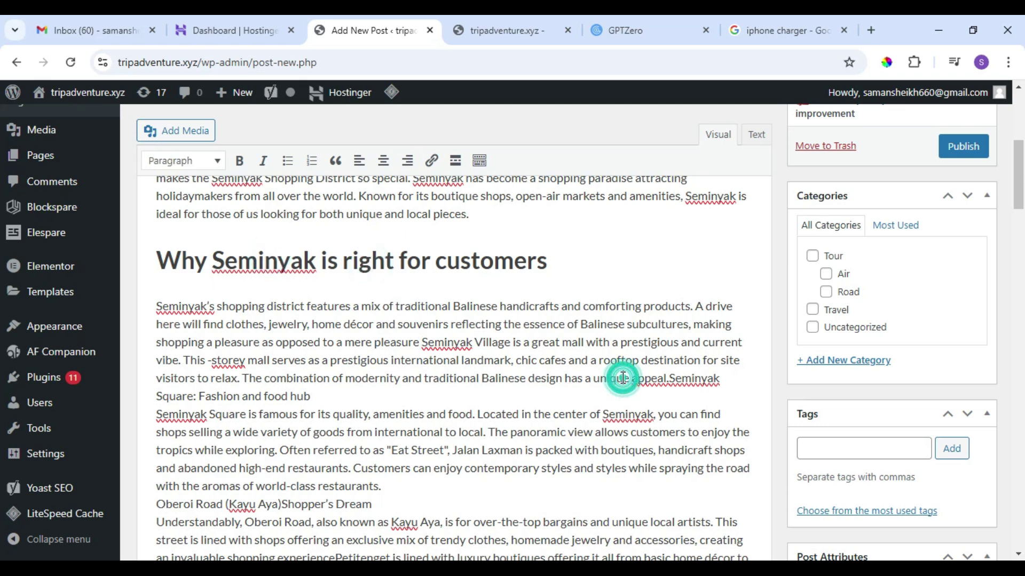
{"action": "left_click", "coordinate": [597, 384]}
{"action": "left_click", "coordinate": [670, 378]}
{"action": "key", "text": "Return"}
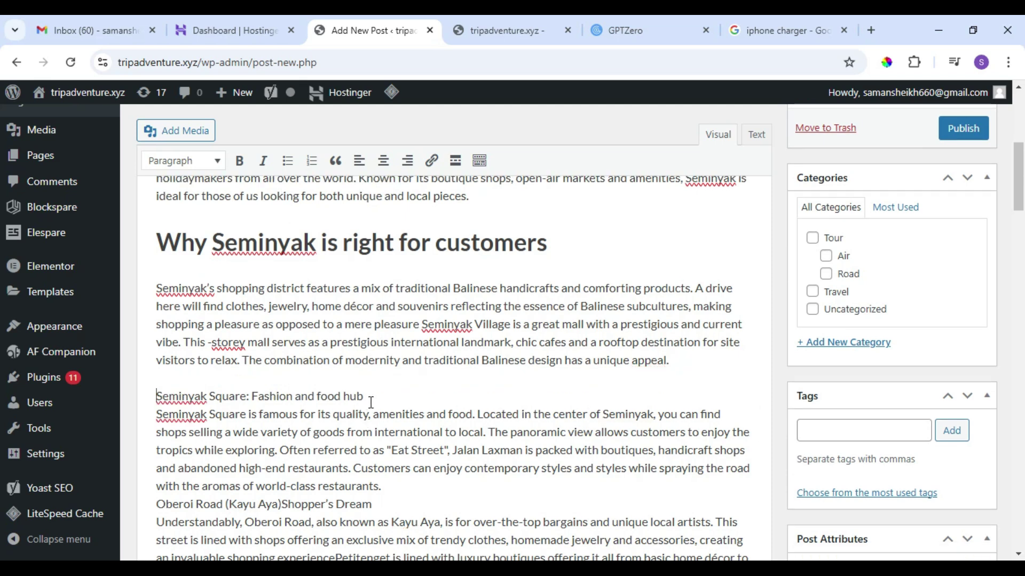
{"action": "left_click", "coordinate": [371, 403]}
{"action": "key", "text": "Return"}
- Format "Seminyak Square: Fashion and food hub" as Heading 2 and delete the extra blank line below it
{"action": "triple_click", "coordinate": [284, 279]}
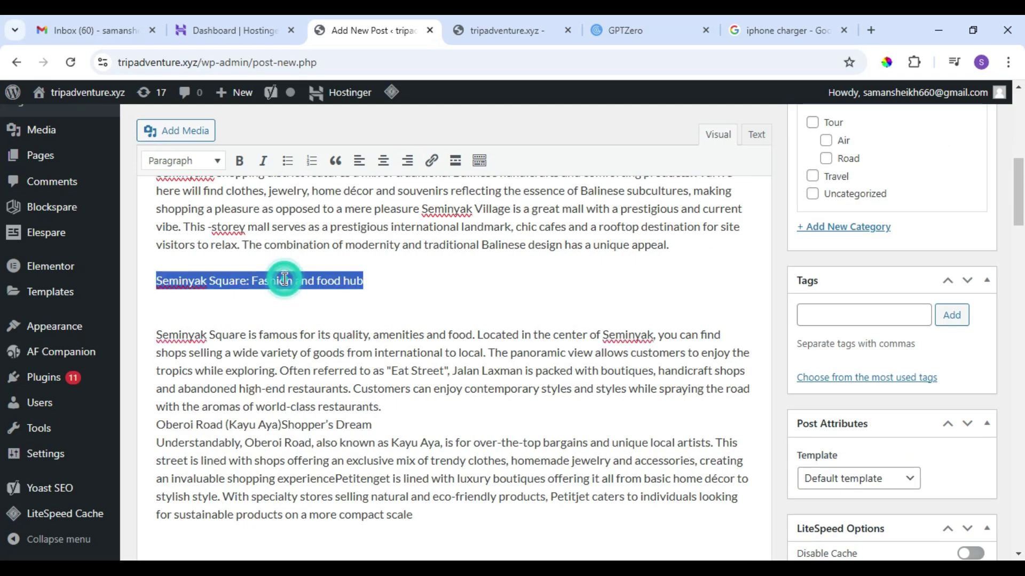
{"action": "left_click", "coordinate": [201, 162]}
{"action": "left_click", "coordinate": [225, 262]}
{"action": "left_click", "coordinate": [291, 298]}
{"action": "key", "text": "BackSpace"}
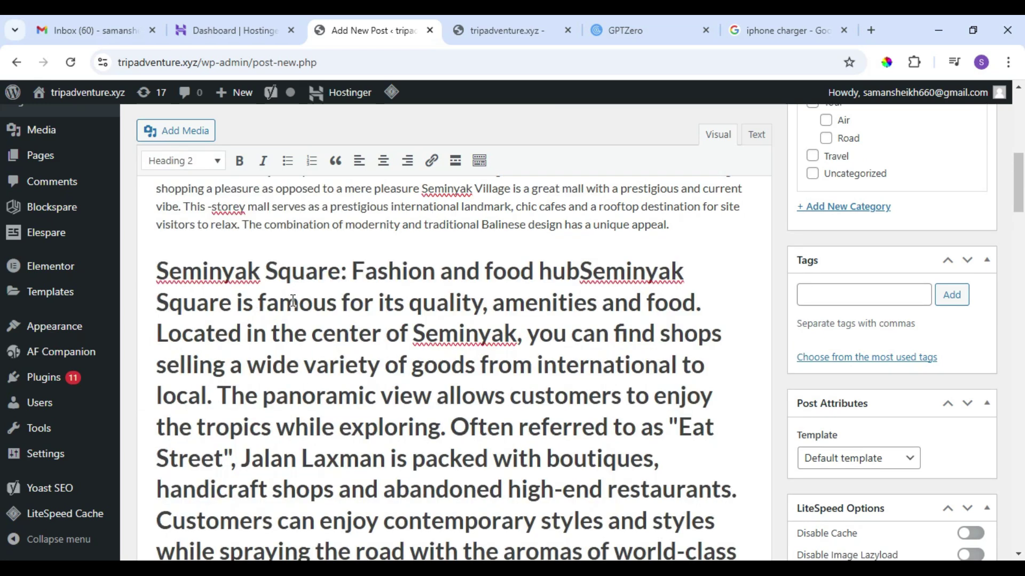
{"action": "key", "text": "ctrl+z"}
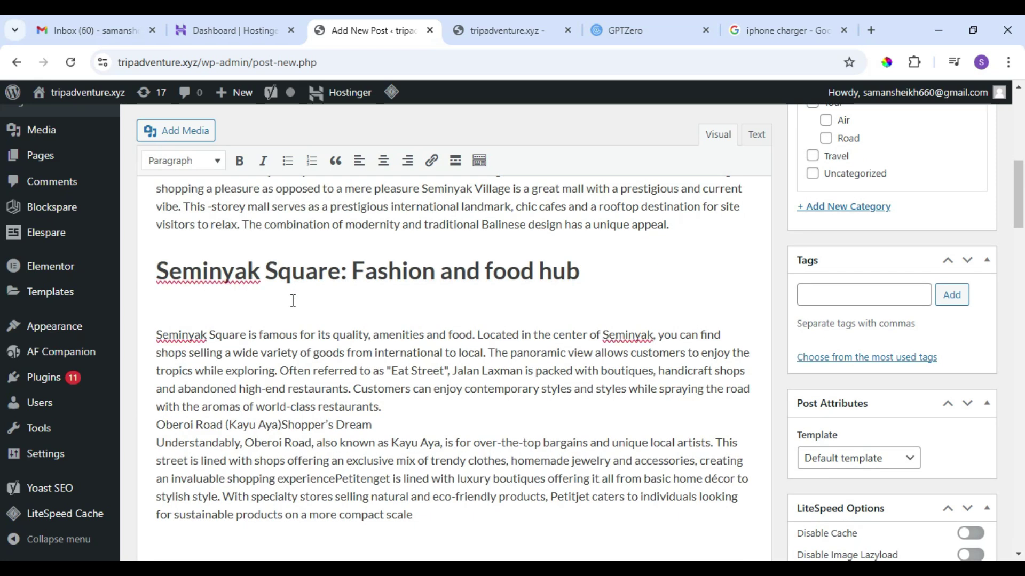
{"action": "key", "text": "Delete"}
- Check the "Oberoi Road (Kayu Aya)Shopper's Dream" heading in the WordPad article and return to the post editor
{"action": "scroll", "coordinate": [386, 385], "scroll_direction": "down", "scroll_amount": 1}
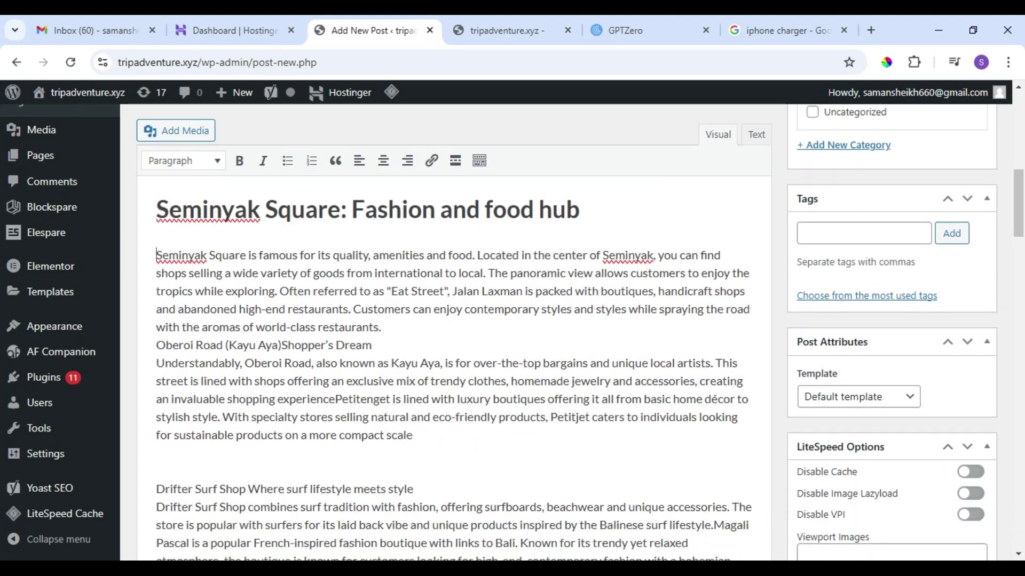
{"action": "key", "text": "alt+Tab"}
{"action": "scroll", "coordinate": [475, 295], "scroll_direction": "down", "scroll_amount": 3}
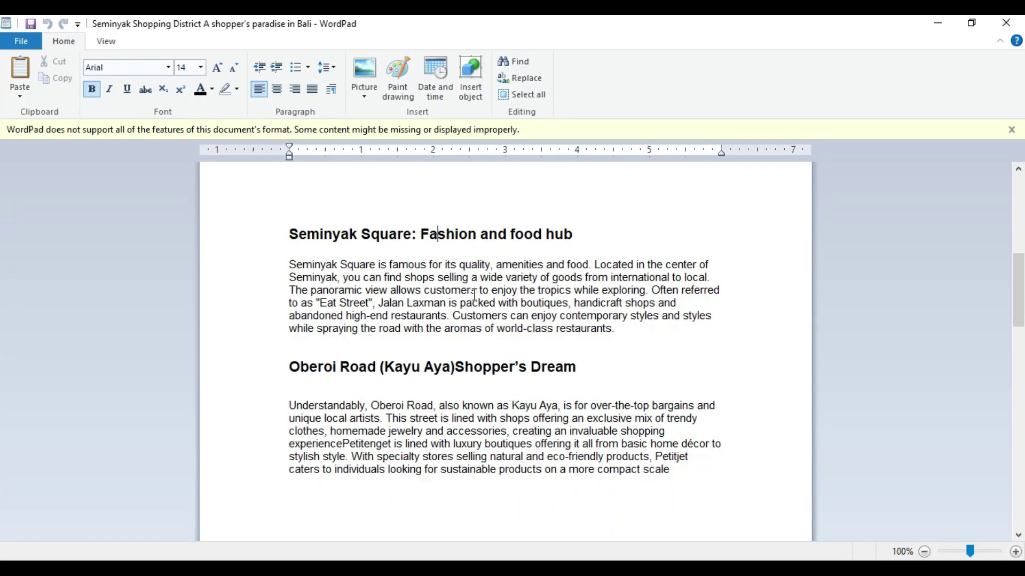
{"action": "triple_click", "coordinate": [338, 367]}
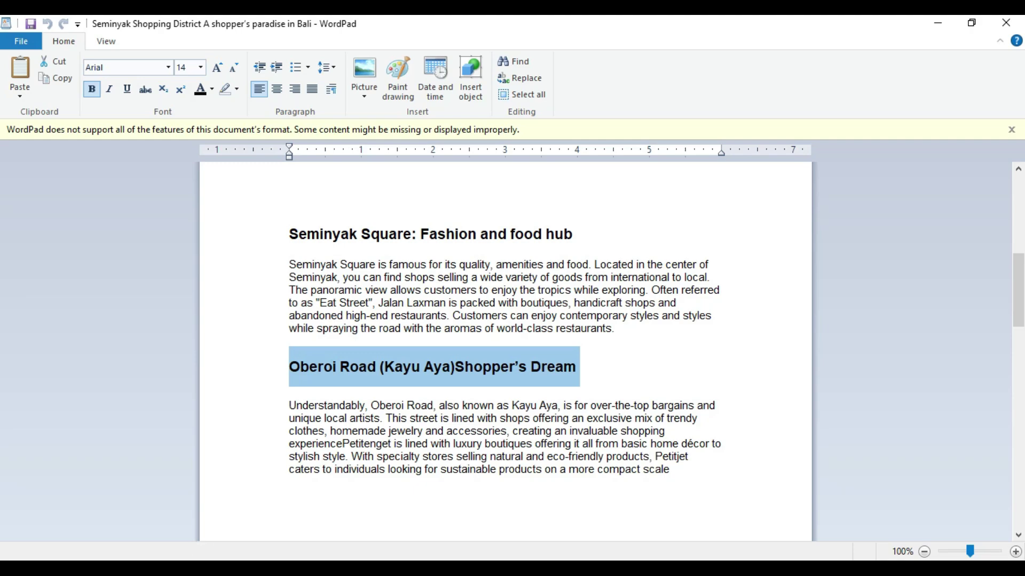
{"action": "key", "text": "alt+Tab"}
- Set "Oberoi Road (Kayu Aya)Shopper's Dream" apart from the surrounding paragraphs and format it as Heading 2
{"action": "triple_click", "coordinate": [403, 347]}
{"action": "left_click", "coordinate": [402, 327]}
{"action": "key", "text": "Return"}
{"action": "left_click", "coordinate": [390, 343]}
{"action": "key", "text": "Return"}
{"action": "triple_click", "coordinate": [294, 309]}
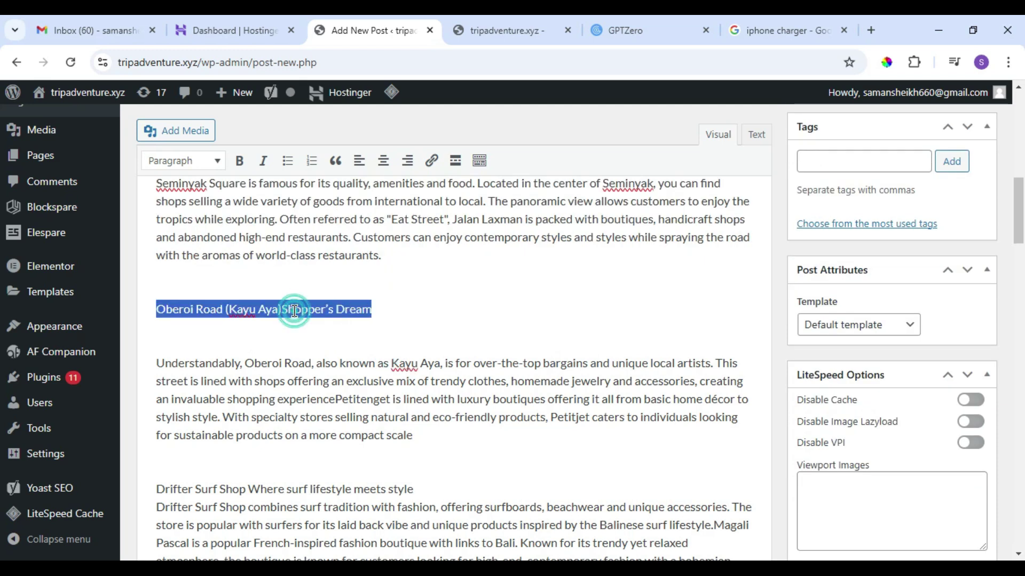
{"action": "left_click", "coordinate": [184, 160]}
{"action": "left_click", "coordinate": [228, 255]}
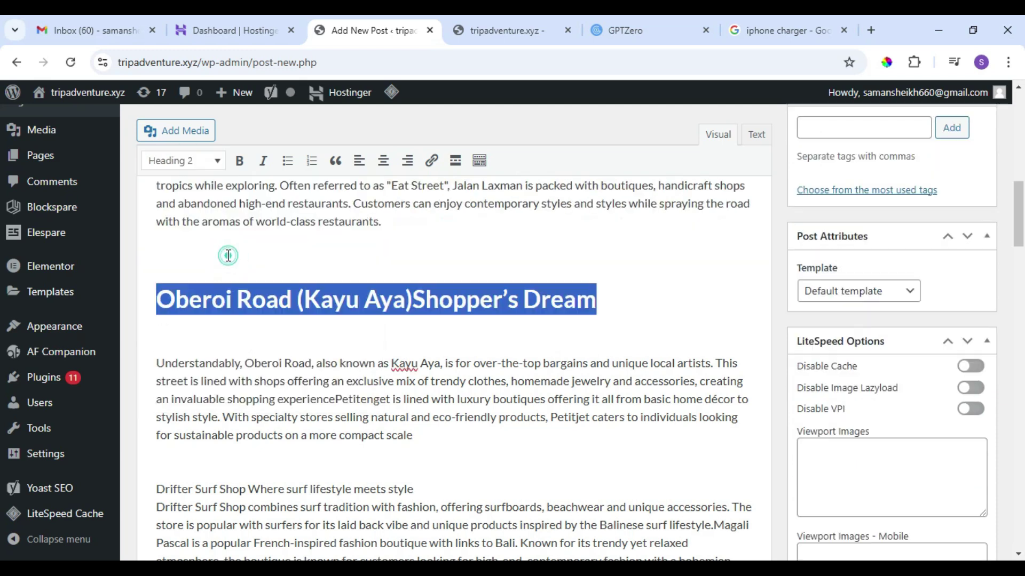
- Remove the extra blank line between the Seminyak Square paragraph and the "Oberoi Road (Kayu Aya)Shopper's Dream" line
{"action": "left_click", "coordinate": [352, 249]}
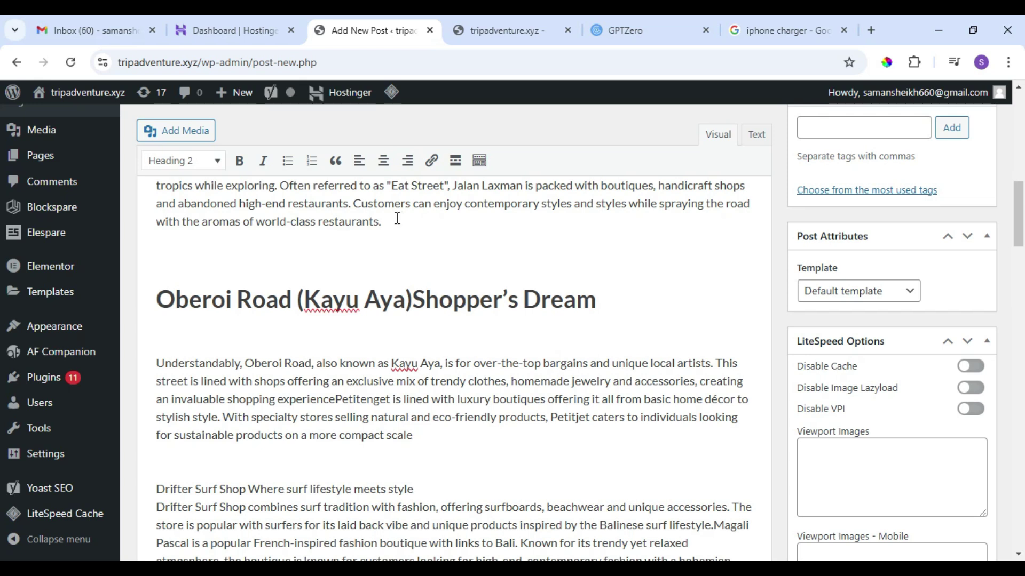
{"action": "key", "text": "Delete"}
{"action": "key", "text": "Return"}
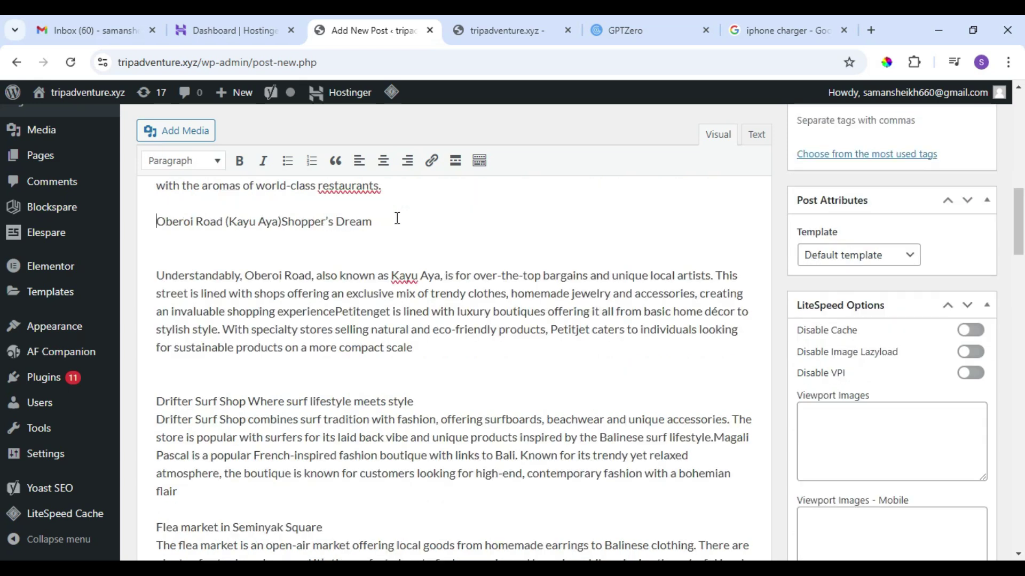
- Reapply Heading 2 to "Oberoi Road (Kayu Aya)Shopper's Dream" and delete the extra blank line below it
{"action": "triple_click", "coordinate": [297, 220]}
{"action": "left_click", "coordinate": [206, 160]}
{"action": "left_click", "coordinate": [230, 252]}
{"action": "left_click", "coordinate": [337, 281]}
{"action": "left_click", "coordinate": [312, 256]}
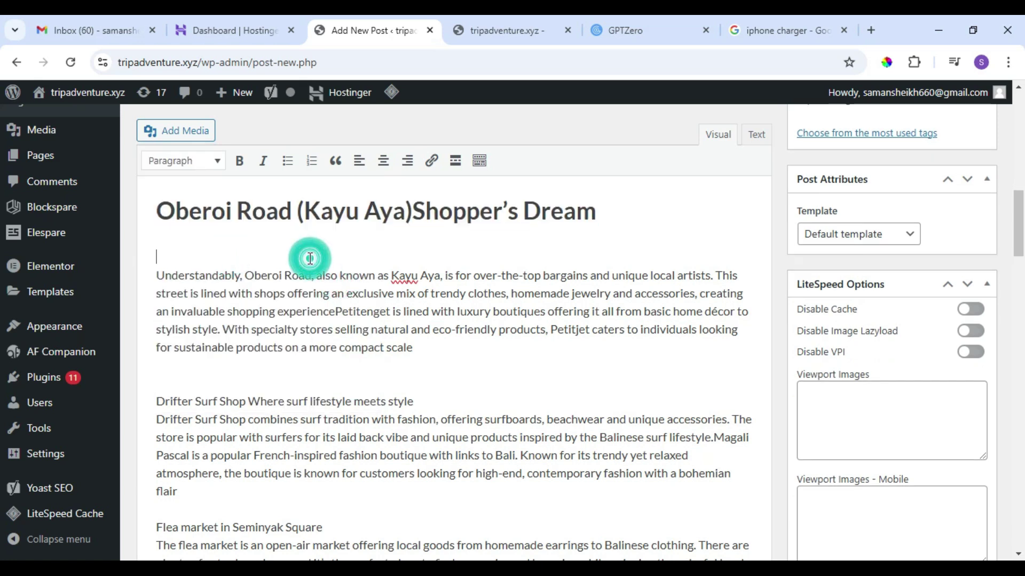
{"action": "key", "text": "Delete"}
- Check the "Drifter Surf Shop Where surf lifestyle meets style" heading in the WordPad article and return to the post editor
{"action": "scroll", "coordinate": [313, 267], "scroll_direction": "down", "scroll_amount": 2}
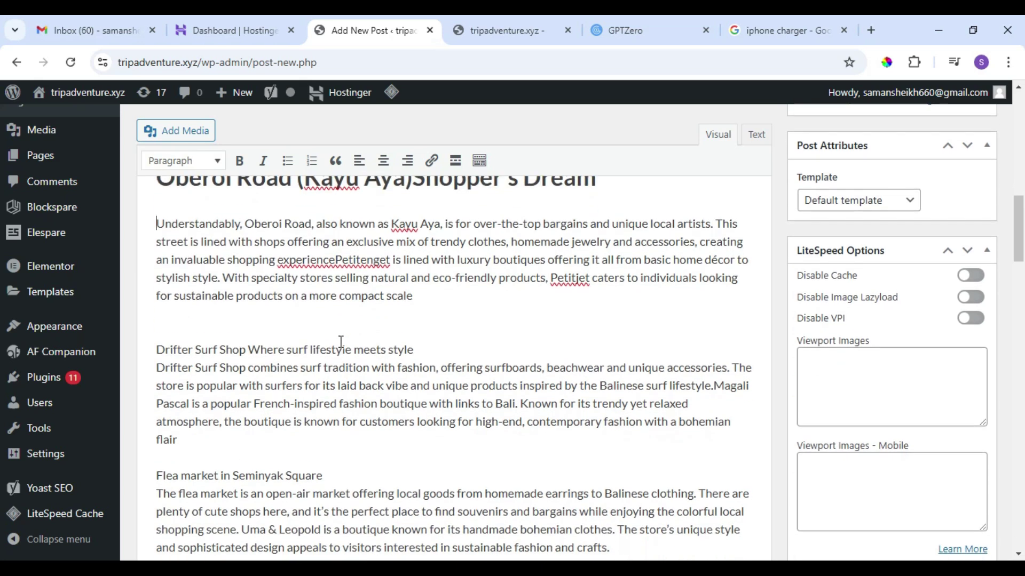
{"action": "key", "text": "alt+Tab"}
{"action": "scroll", "coordinate": [430, 369], "scroll_direction": "down", "scroll_amount": 5}
{"action": "scroll", "coordinate": [430, 364], "scroll_direction": "down", "scroll_amount": 1}
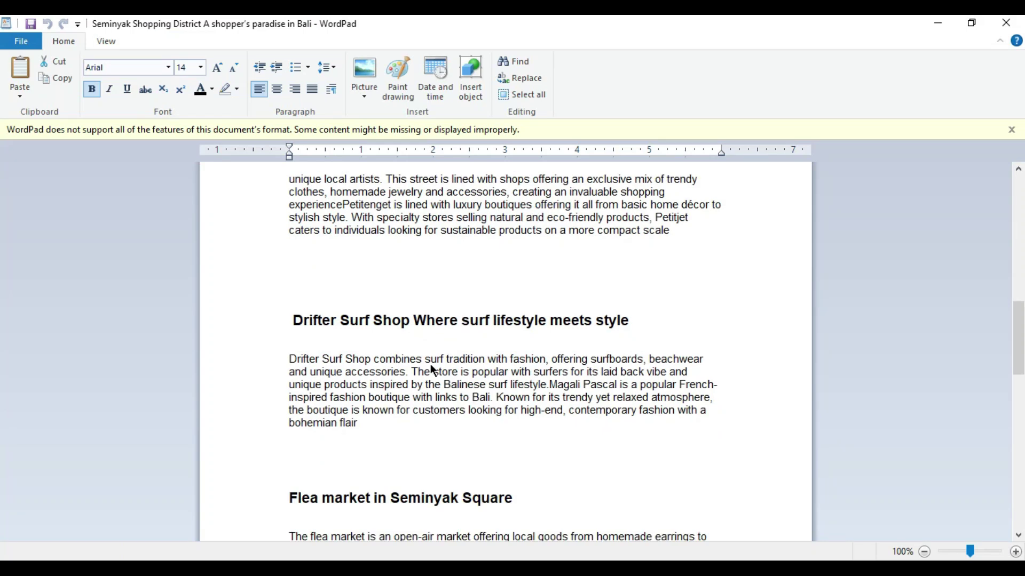
{"action": "triple_click", "coordinate": [366, 315]}
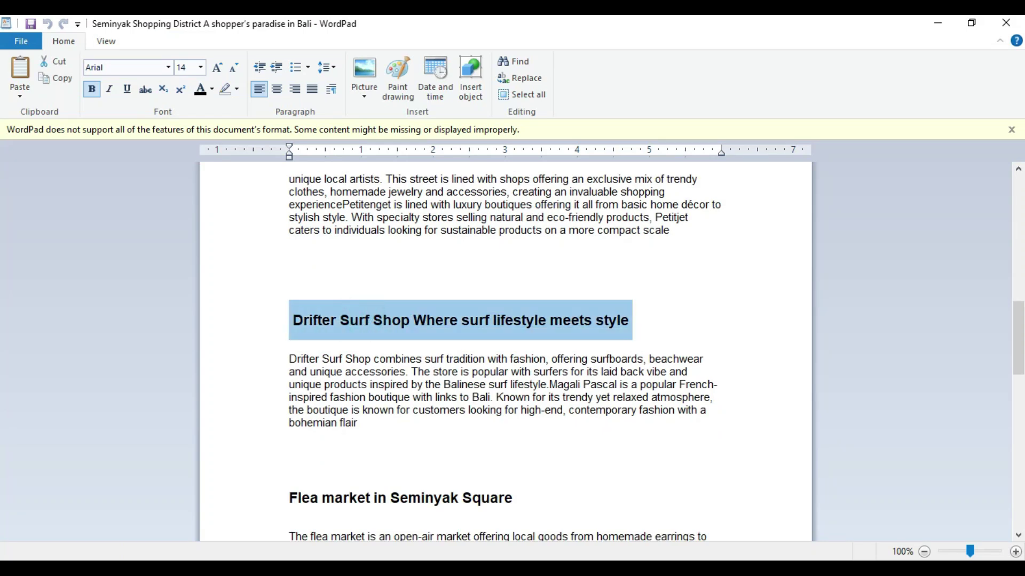
{"action": "key", "text": "alt+Tab"}
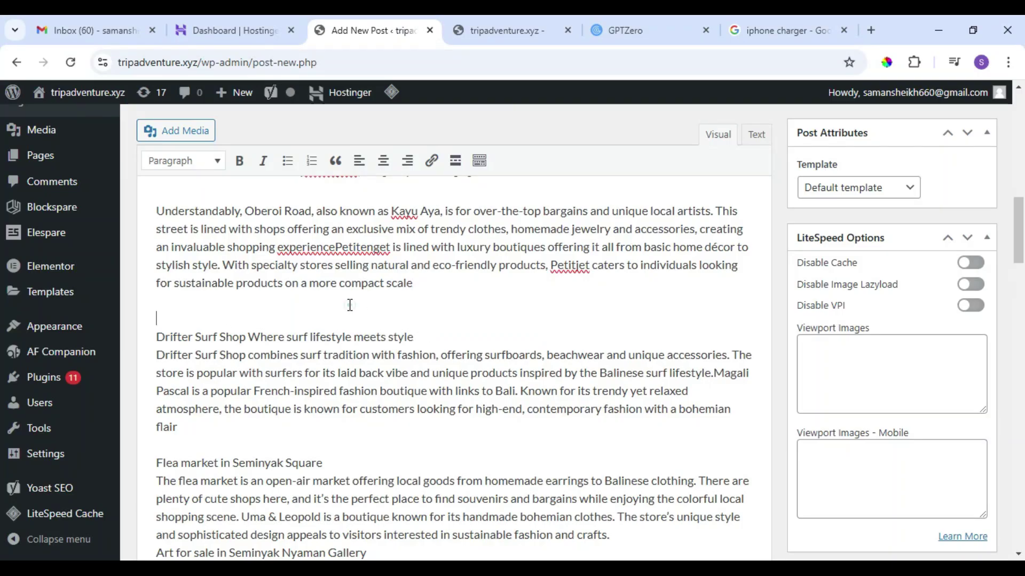
- Separate "Drifter Surf Shop Where surf lifestyle meets style" from the text below, format it as Heading 2 and trim the extra blank line
{"action": "left_click", "coordinate": [435, 336]}
{"action": "key", "text": "Return"}
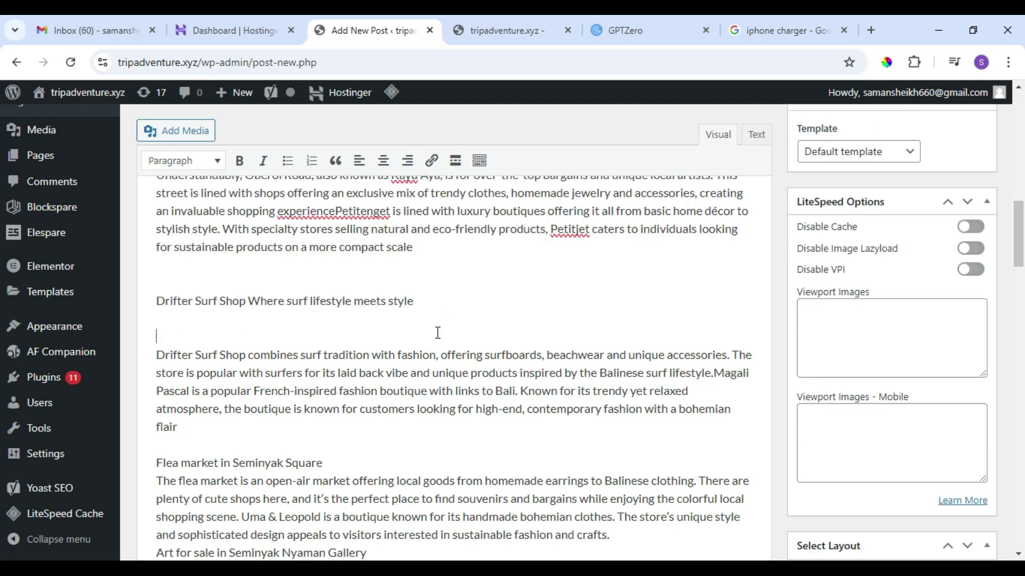
{"action": "triple_click", "coordinate": [376, 302]}
{"action": "left_click", "coordinate": [176, 161]}
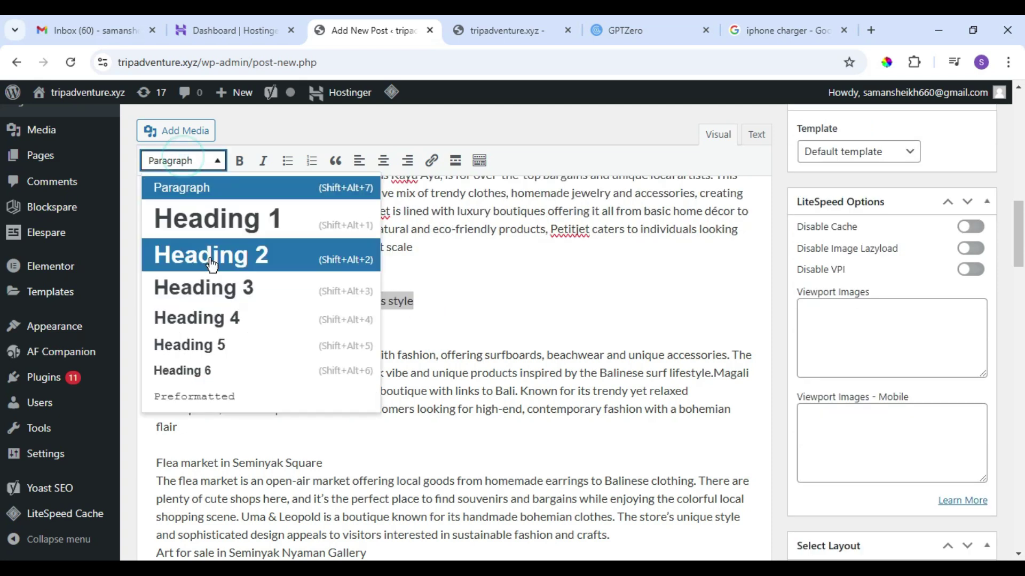
{"action": "left_click", "coordinate": [226, 256]}
{"action": "left_click", "coordinate": [227, 320]}
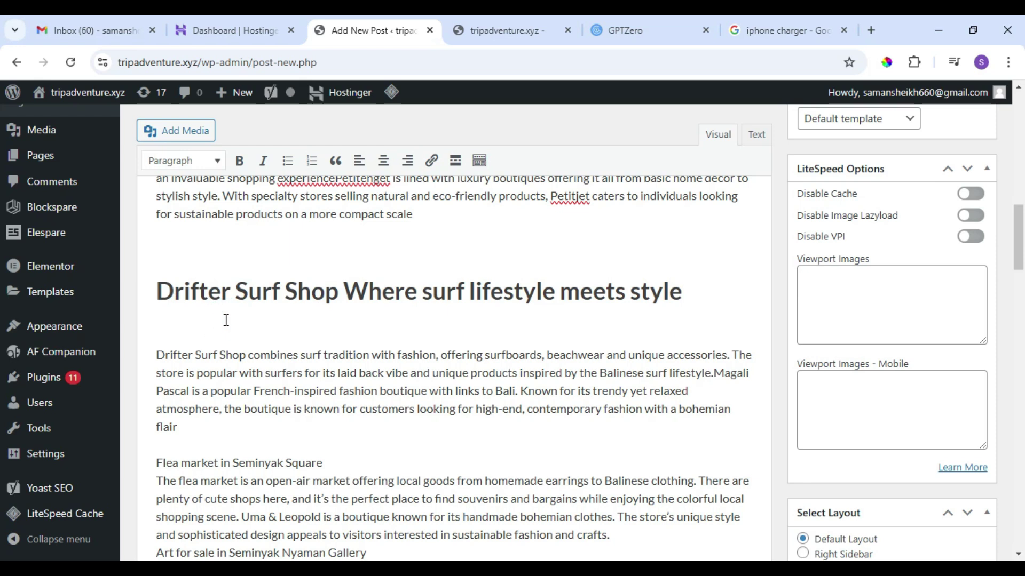
{"action": "key", "text": "Delete"}
- Separate "Flea market in Seminyak Square" from the text below, format it as Heading 2 and trim the extra blank line
{"action": "scroll", "coordinate": [289, 339], "scroll_direction": "down", "scroll_amount": 3}
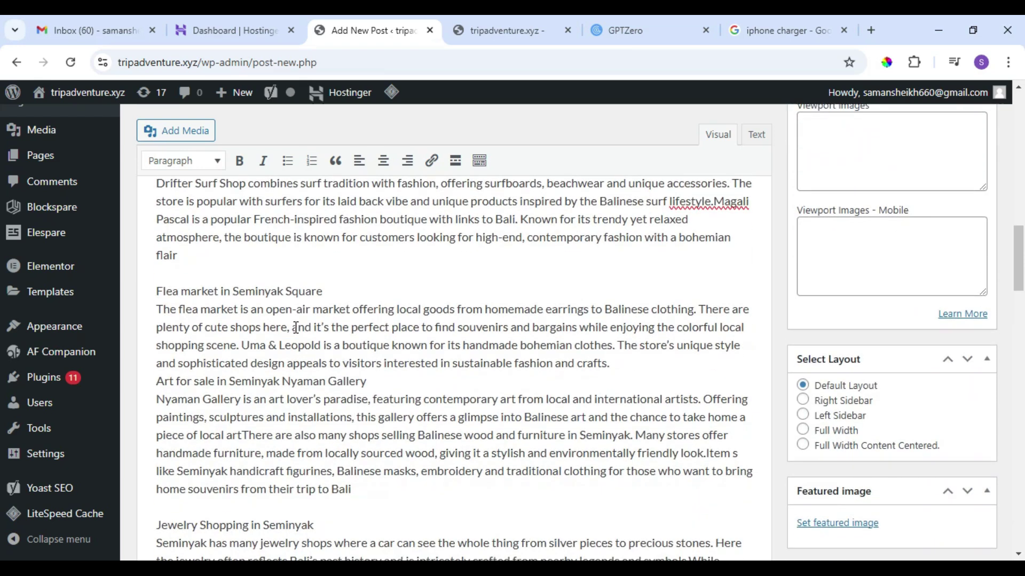
{"action": "left_click", "coordinate": [348, 291]}
{"action": "key", "text": "Return"}
{"action": "triple_click", "coordinate": [251, 255]}
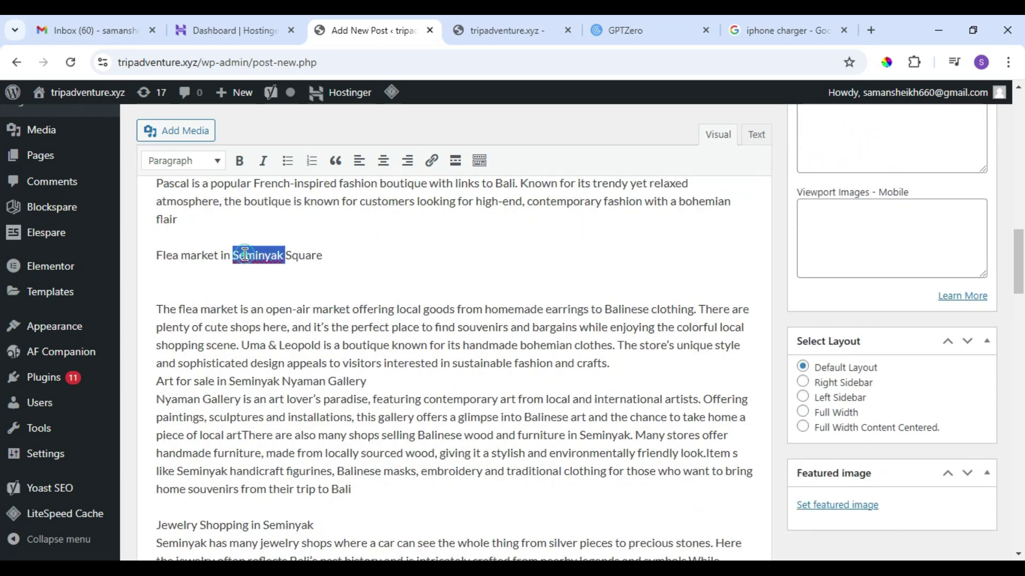
{"action": "left_click", "coordinate": [213, 161]}
{"action": "left_click", "coordinate": [223, 261]}
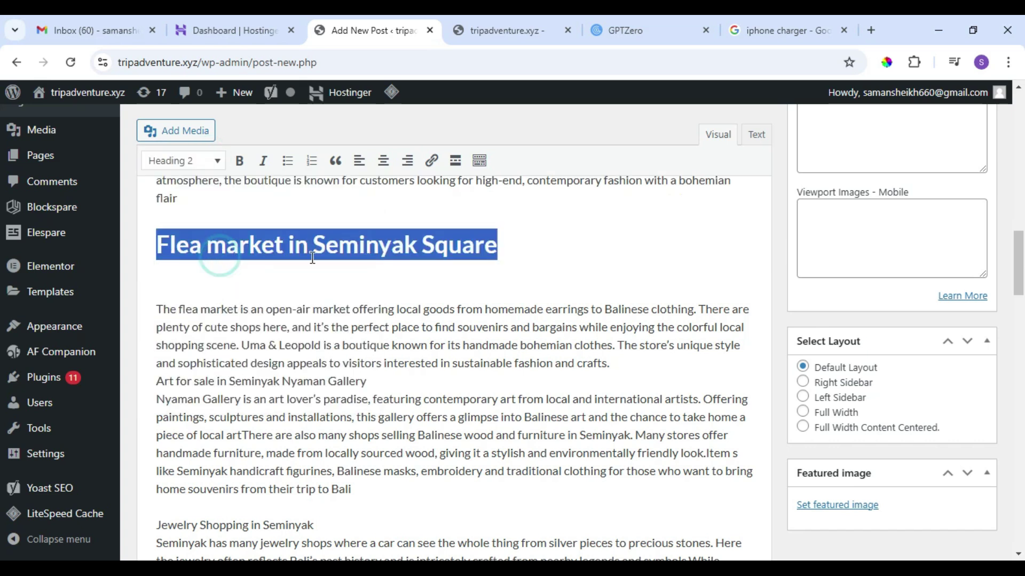
{"action": "left_click", "coordinate": [225, 288]}
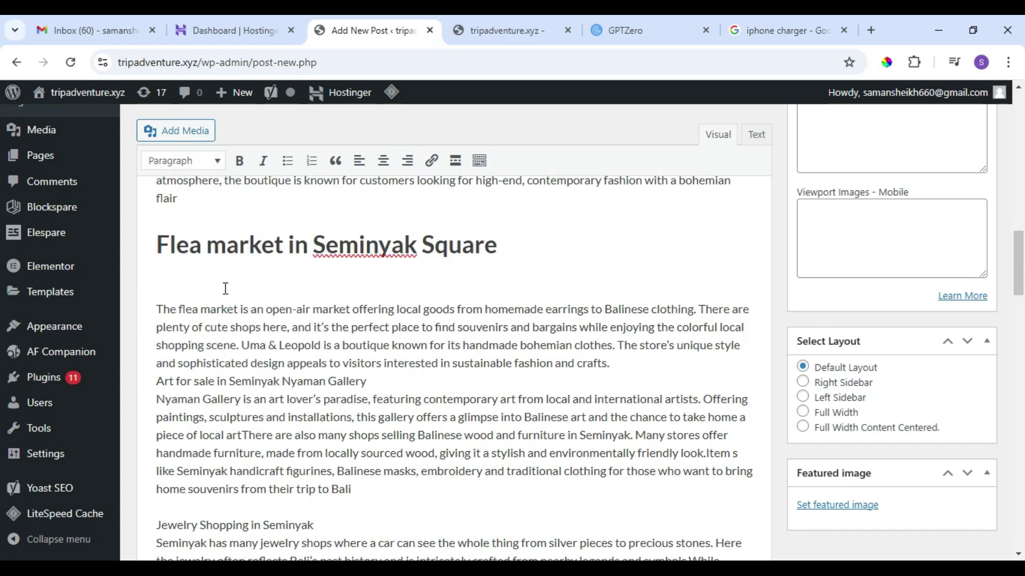
{"action": "key", "text": "Delete"}
- Check the "Art for sale in Seminyak Nyaman Gallery" heading in the WordPad article and return to the post editor
{"action": "scroll", "coordinate": [225, 288], "scroll_direction": "down", "scroll_amount": 1}
{"action": "key", "text": "alt+Tab"}
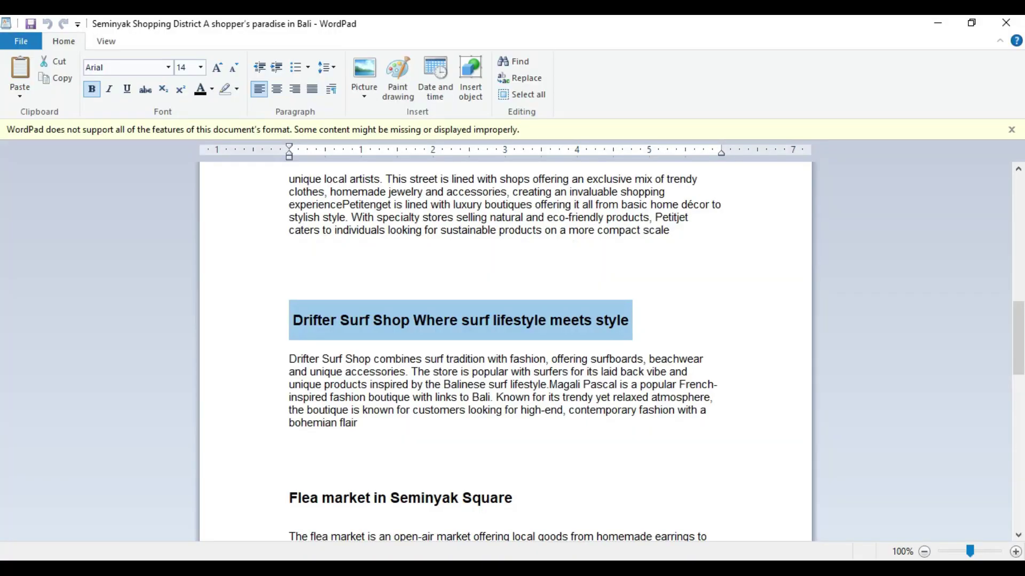
{"action": "scroll", "coordinate": [463, 403], "scroll_direction": "down", "scroll_amount": 5}
{"action": "double_click", "coordinate": [560, 355]}
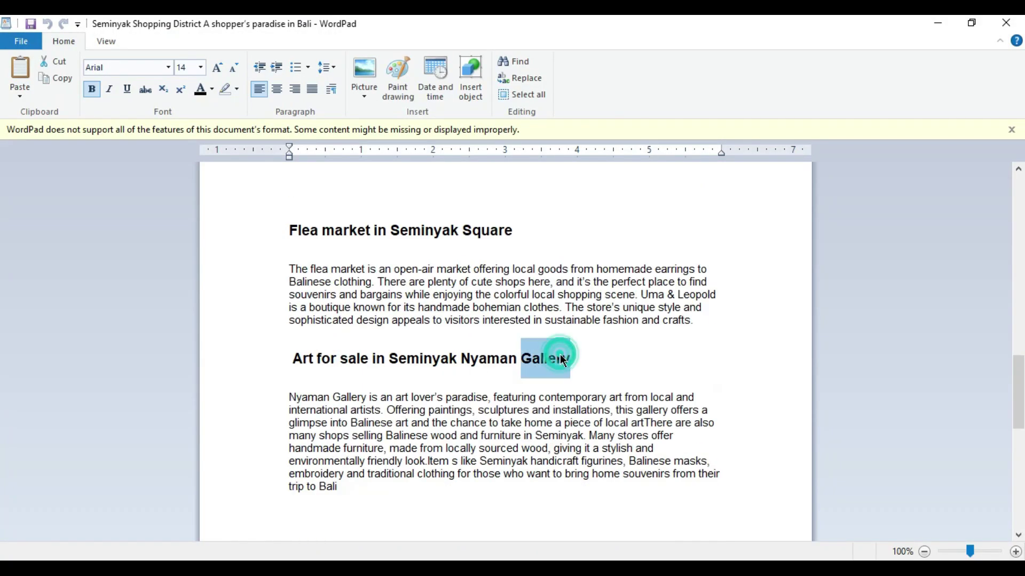
{"action": "key", "text": "alt+Tab"}
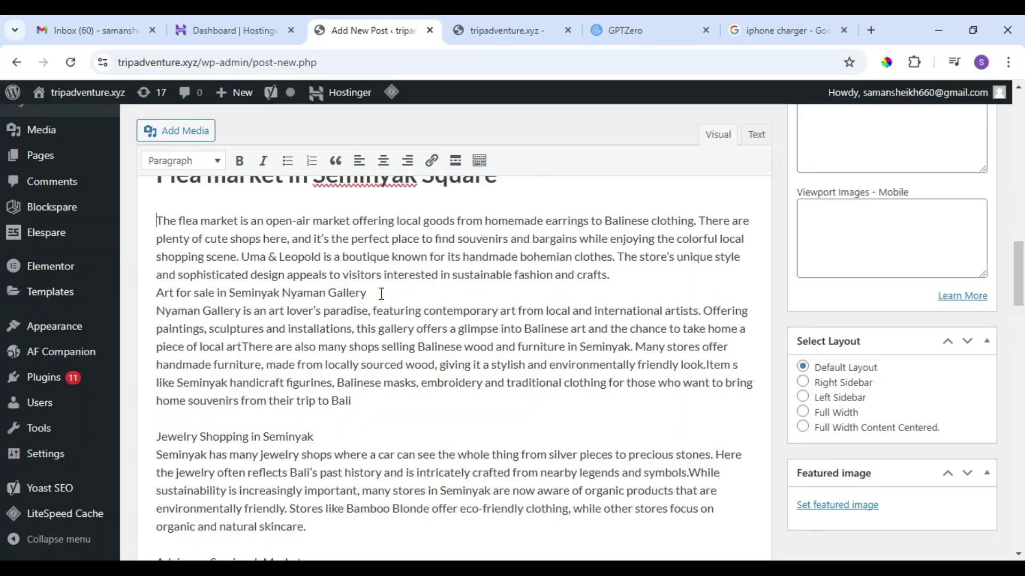
- Add blank lines above and below "Art for sale in Seminyak Nyaman Gallery" and format it as Heading 2
{"action": "left_click", "coordinate": [643, 282]}
{"action": "key", "text": "Return"}
{"action": "key", "text": "Return"}
{"action": "left_click", "coordinate": [384, 293]}
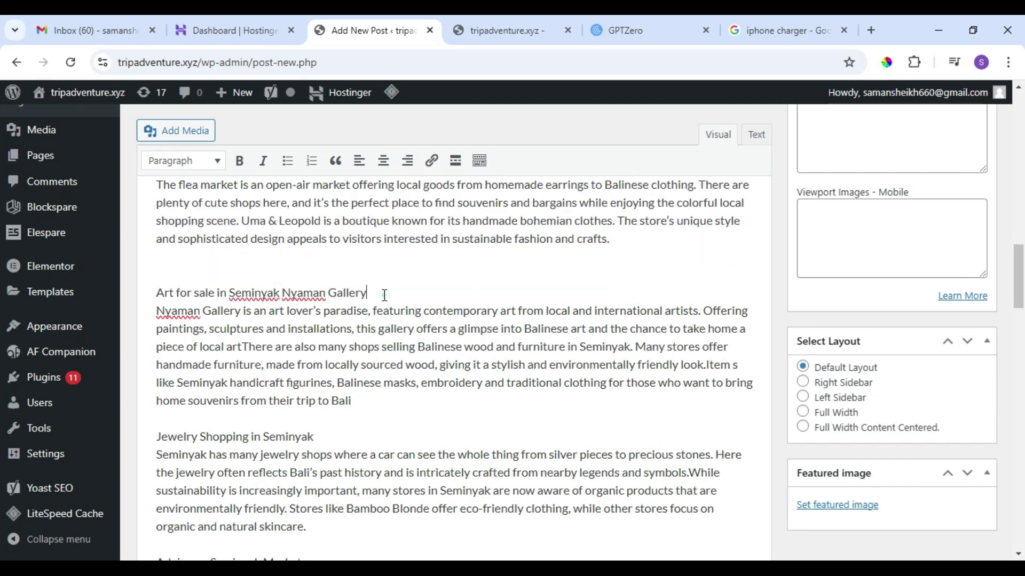
{"action": "key", "text": "Return"}
{"action": "key", "text": "Return"}
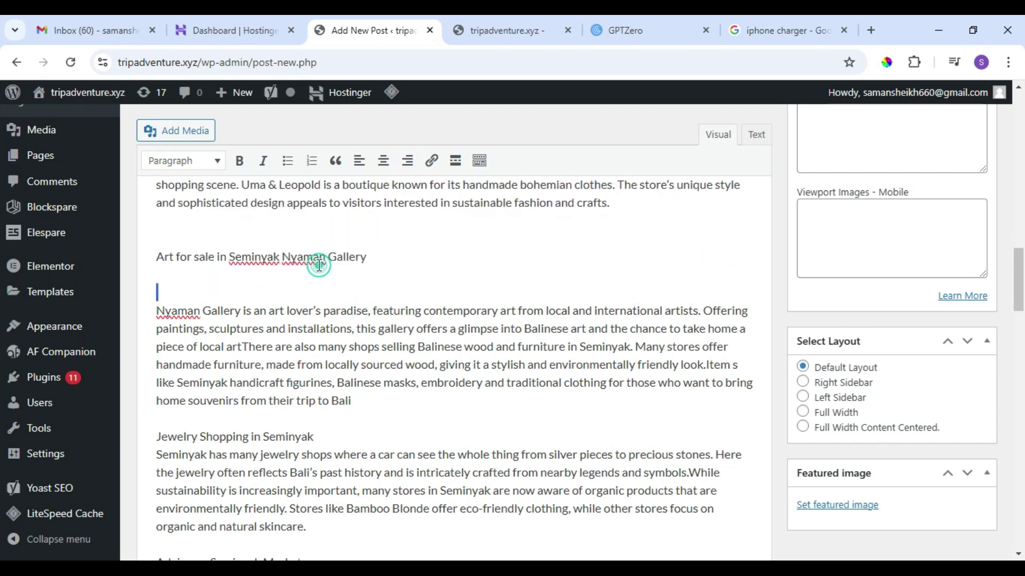
{"action": "triple_click", "coordinate": [293, 257]}
{"action": "left_click", "coordinate": [216, 165]}
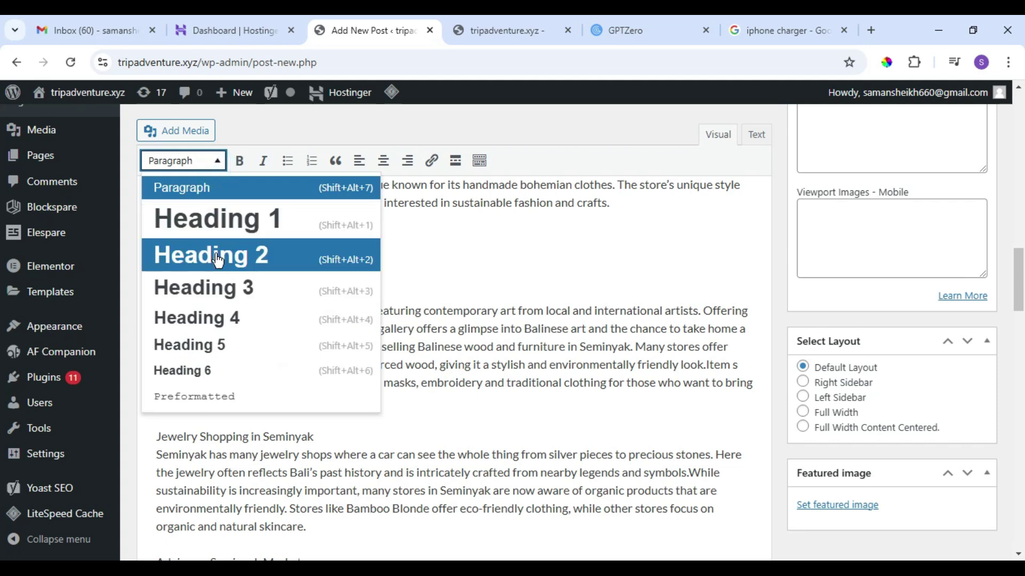
{"action": "left_click", "coordinate": [205, 256]}
- Add a period after "trip to Bali" and insert blank space below the line "Jewelry Shopping in Seminyak"
{"action": "scroll", "coordinate": [365, 289], "scroll_direction": "down", "scroll_amount": 3}
{"action": "left_click", "coordinate": [361, 255]}
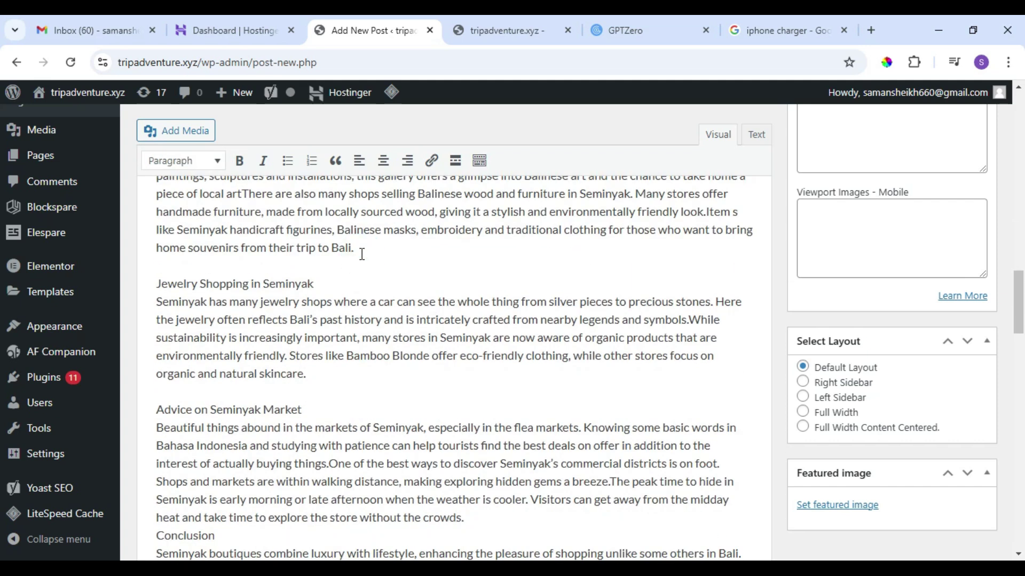
{"action": "left_click", "coordinate": [343, 282]}
{"action": "key", "text": "Return"}
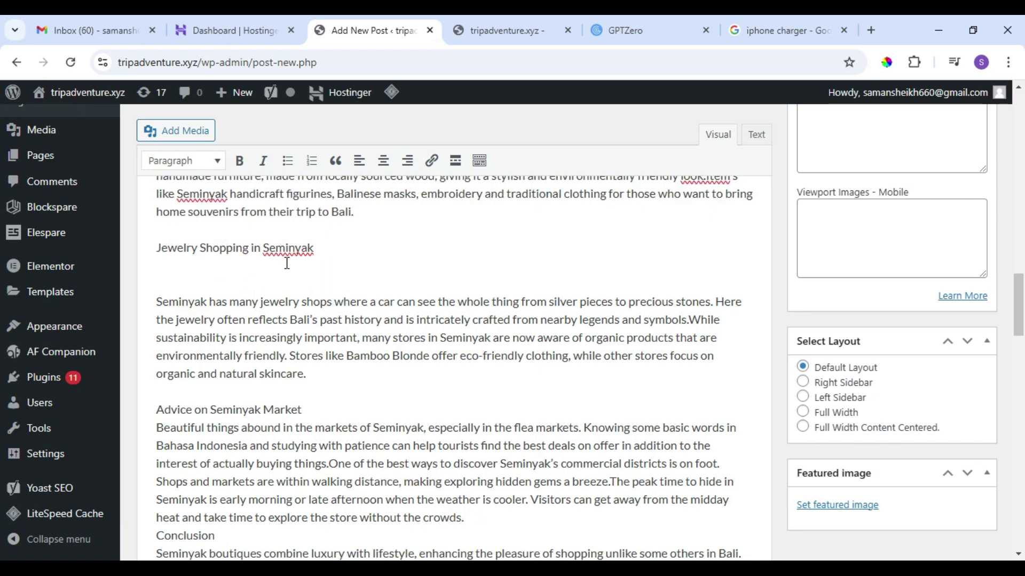
- Select "Jewelry Shopping in Seminyak", check the jewelry and market advice headings in the WordPad article, and return to the post editor
{"action": "triple_click", "coordinate": [241, 247]}
{"action": "key", "text": "alt+Tab"}
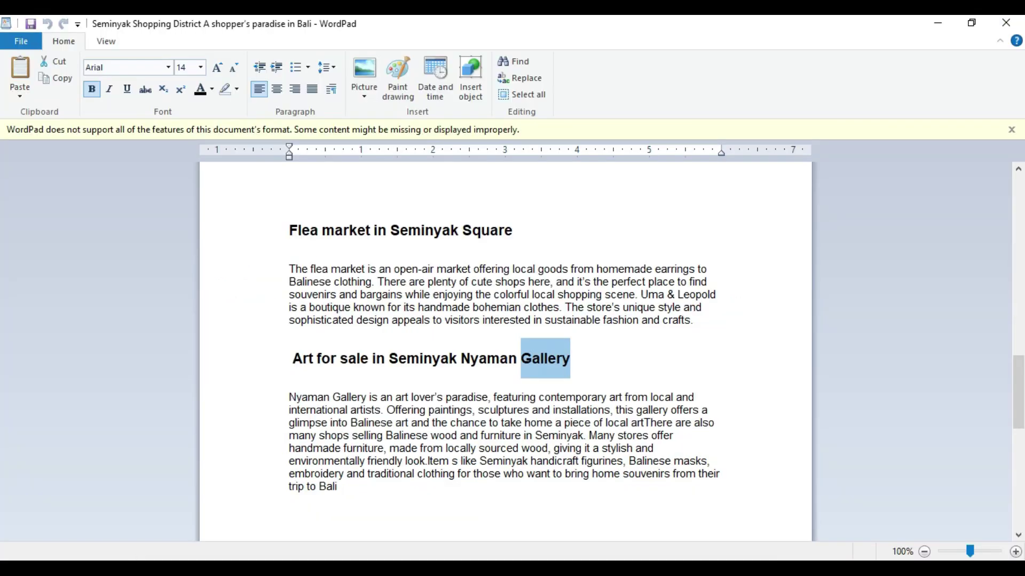
{"action": "scroll", "coordinate": [489, 405], "scroll_direction": "down", "scroll_amount": 4}
{"action": "scroll", "coordinate": [489, 405], "scroll_direction": "down", "scroll_amount": 6}
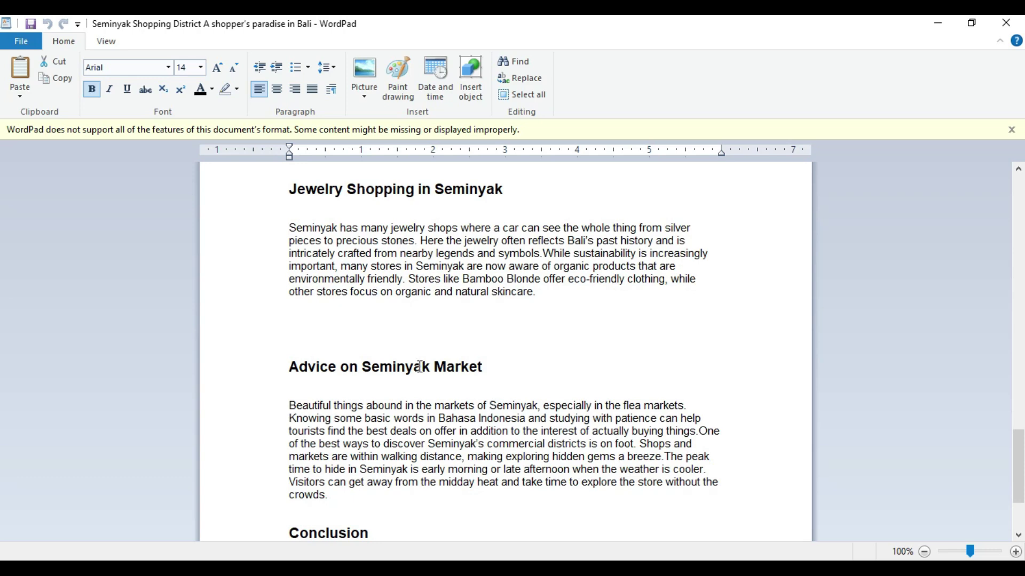
{"action": "key", "text": "alt+Tab"}
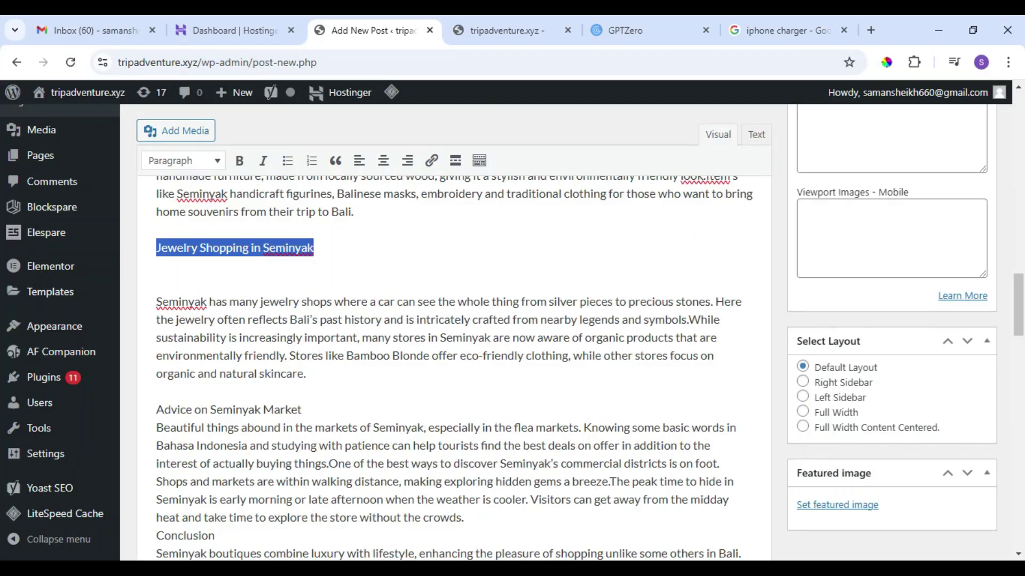
- Format "Jewelry Shopping in Seminyak" and "Advice on Seminyak Market" as Heading 2, adding a blank line below the market title
{"action": "left_click", "coordinate": [206, 161]}
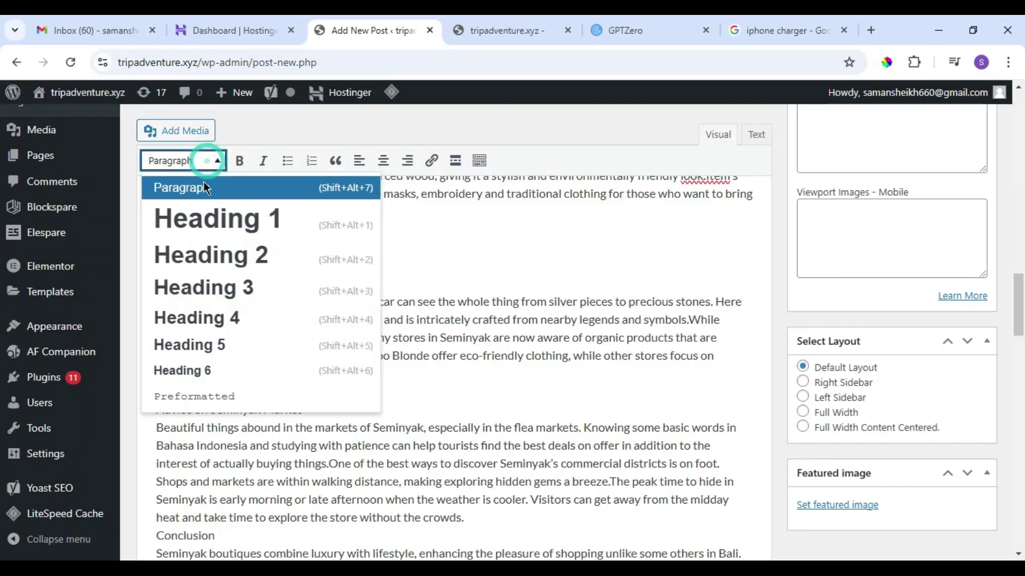
{"action": "left_click", "coordinate": [224, 256]}
{"action": "left_click", "coordinate": [316, 410]}
{"action": "key", "text": "Return"}
{"action": "scroll", "coordinate": [315, 410], "scroll_direction": "down", "scroll_amount": 3}
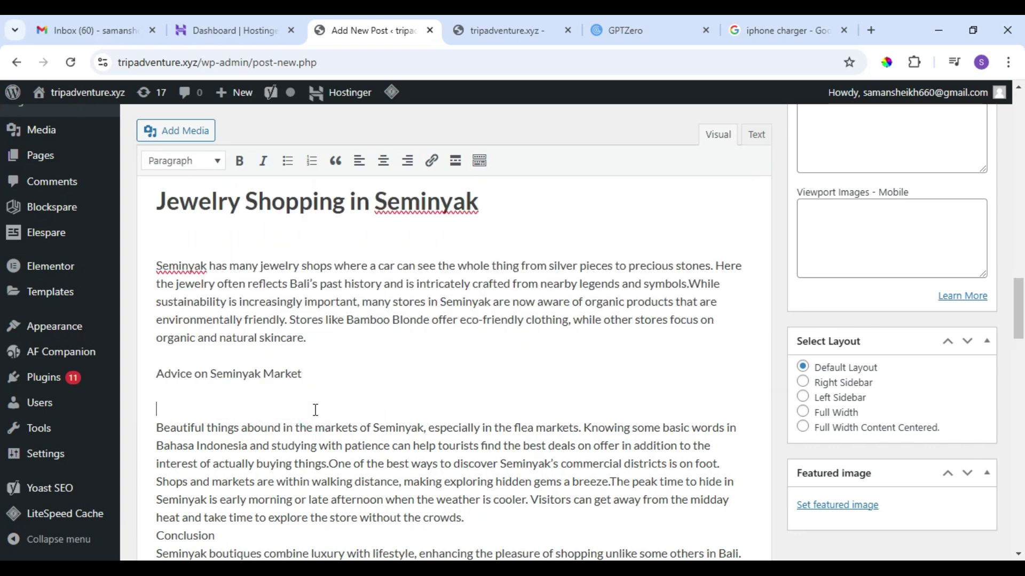
{"action": "triple_click", "coordinate": [255, 300]}
{"action": "left_click", "coordinate": [216, 160]}
{"action": "left_click", "coordinate": [219, 254]}
- Insert blank lines above and below the "Conclusion" line near the end of the article
{"action": "scroll", "coordinate": [360, 392], "scroll_direction": "down", "scroll_amount": 1}
{"action": "scroll", "coordinate": [360, 391], "scroll_direction": "down", "scroll_amount": 3}
{"action": "left_click", "coordinate": [237, 275]}
{"action": "left_click", "coordinate": [478, 258]}
{"action": "key", "text": "Return"}
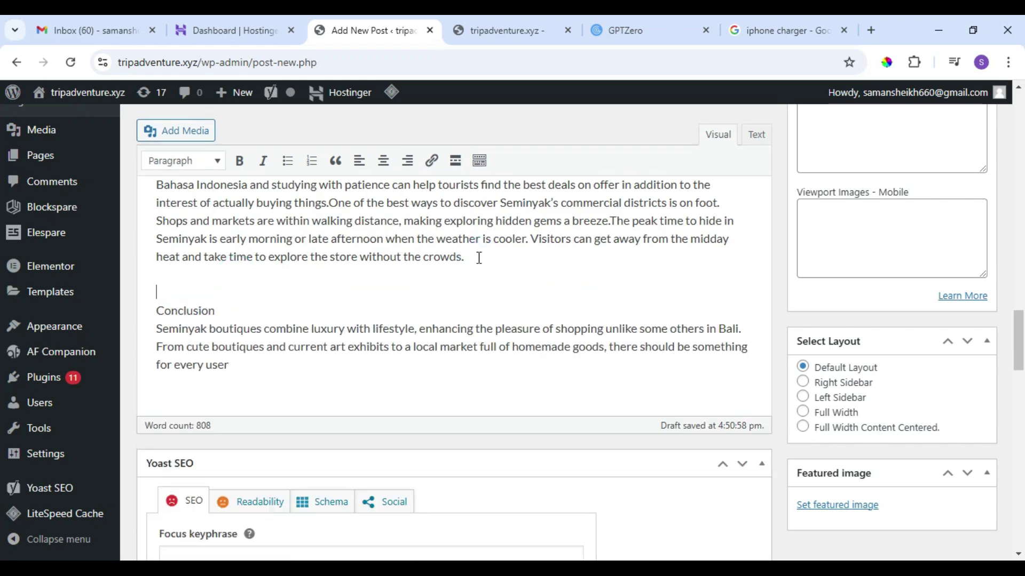
{"action": "left_click", "coordinate": [228, 320]}
{"action": "left_click", "coordinate": [227, 310]}
{"action": "key", "text": "Return"}
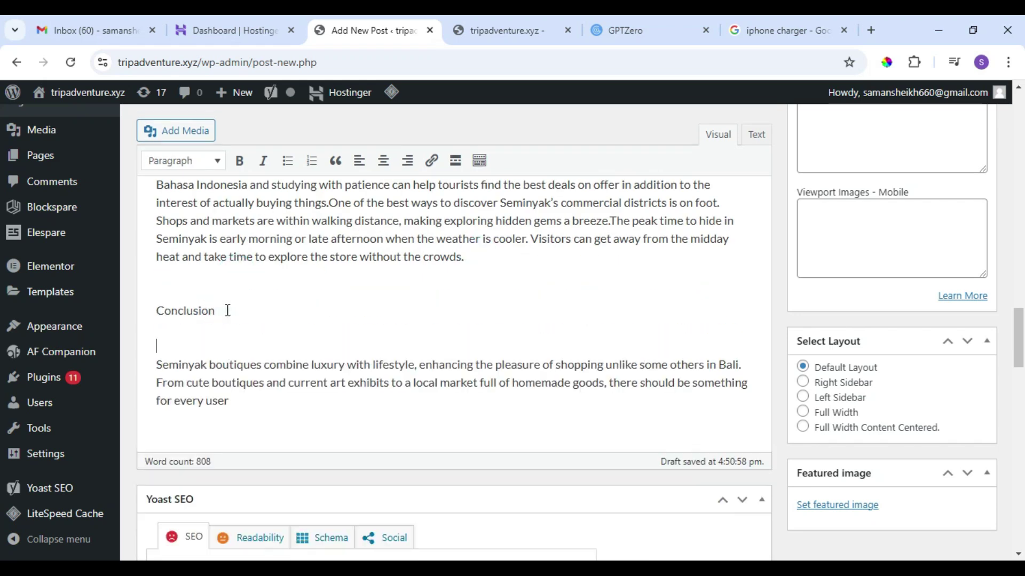
- Format "Conclusion" as Heading 3 and remove the blank line between it and the closing paragraph
{"action": "double_click", "coordinate": [187, 311]}
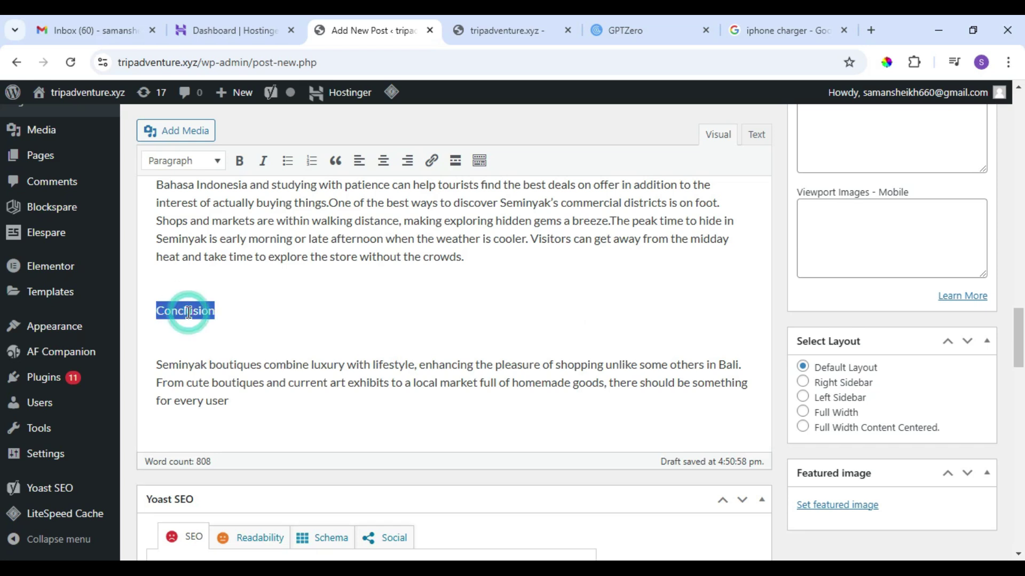
{"action": "left_click", "coordinate": [198, 161]}
{"action": "left_click", "coordinate": [228, 290]}
{"action": "left_click", "coordinate": [206, 291]}
{"action": "left_click", "coordinate": [188, 363]}
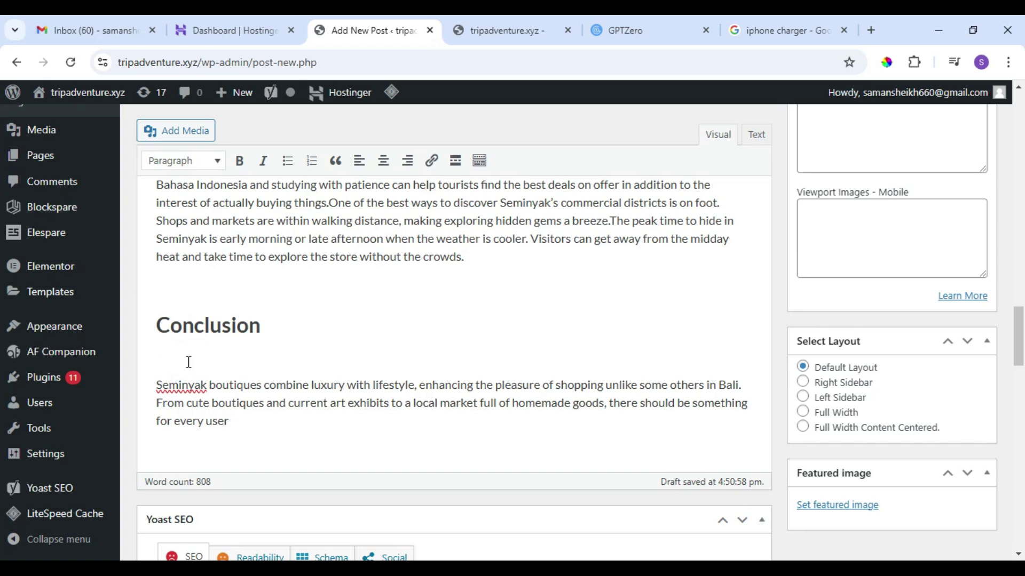
{"action": "key", "text": "BackSpace"}
{"action": "left_click", "coordinate": [289, 385]}
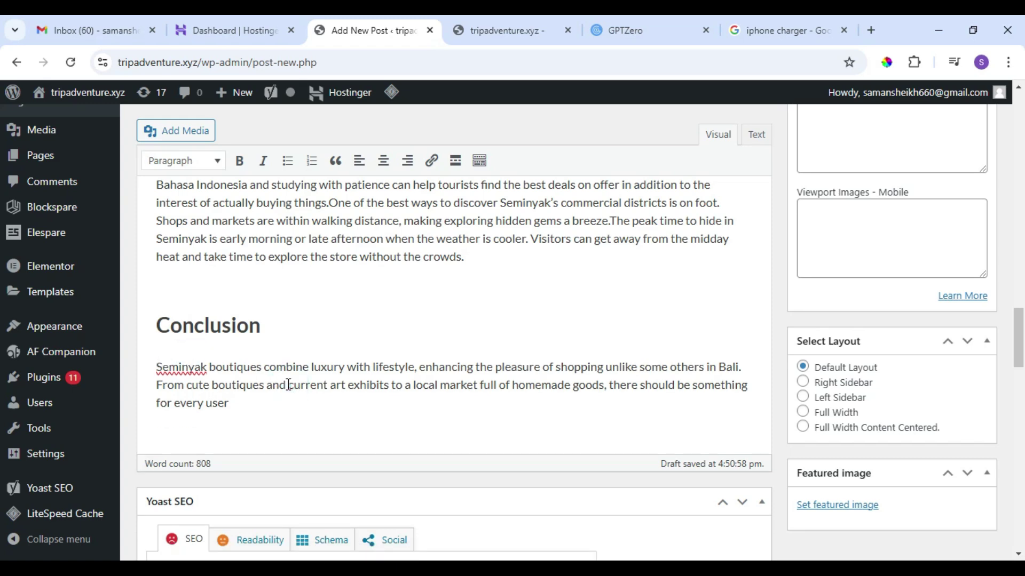
- Review the post's title, section headings and Yoast SEO section
{"action": "scroll", "coordinate": [459, 342], "scroll_direction": "up", "scroll_amount": 10}
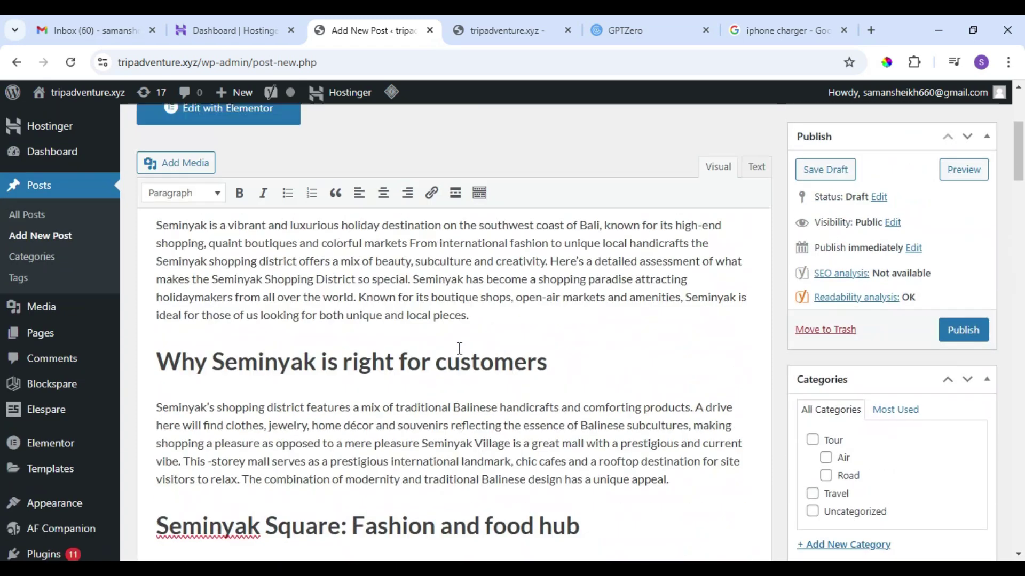
{"action": "scroll", "coordinate": [459, 341], "scroll_direction": "down", "scroll_amount": 9}
{"action": "scroll", "coordinate": [459, 340], "scroll_direction": "down", "scroll_amount": 5}
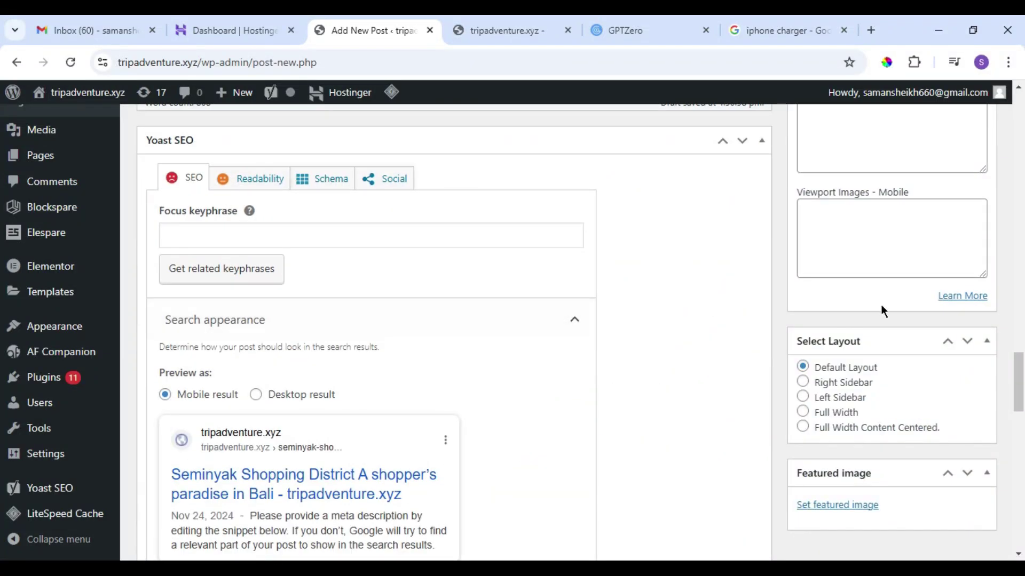
{"action": "scroll", "coordinate": [881, 305], "scroll_direction": "up", "scroll_amount": 20}
{"action": "scroll", "coordinate": [880, 304], "scroll_direction": "down", "scroll_amount": 6}
{"action": "scroll", "coordinate": [882, 307], "scroll_direction": "up", "scroll_amount": 6}
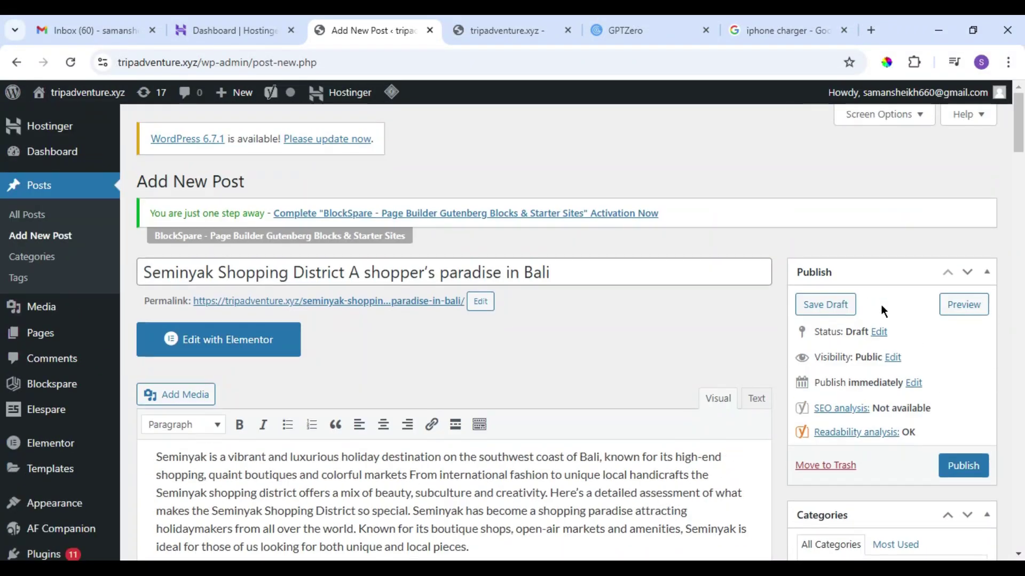
{"action": "scroll", "coordinate": [880, 306], "scroll_direction": "down", "scroll_amount": 1}
{"action": "left_click_drag", "start_coordinate": [313, 215], "coordinate": [401, 206]}
{"action": "left_click", "coordinate": [231, 209]}
{"action": "left_click_drag", "start_coordinate": [235, 210], "coordinate": [560, 211]}
{"action": "left_click", "coordinate": [555, 212]}
{"action": "left_click", "coordinate": [584, 283]}
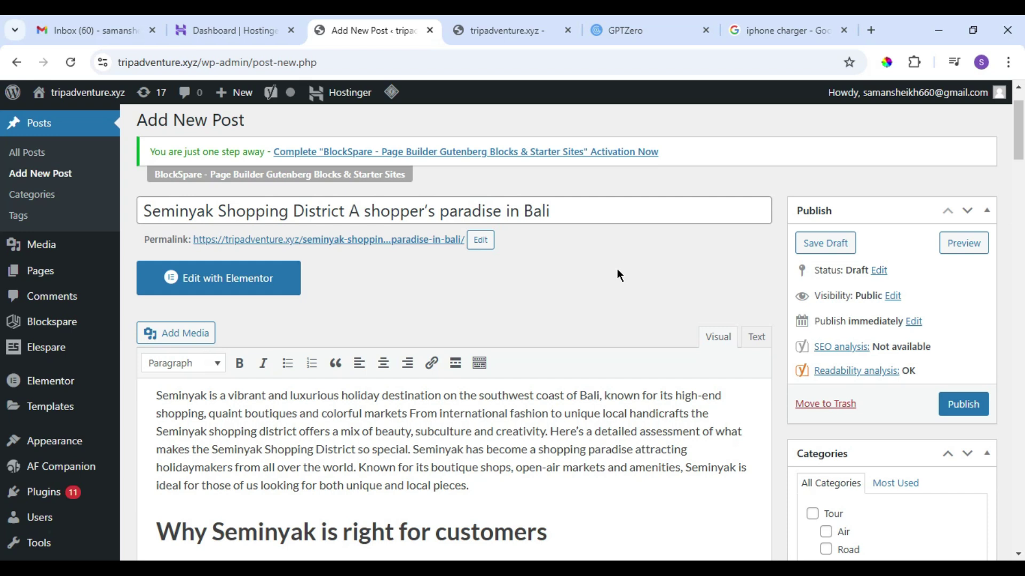
{"action": "scroll", "coordinate": [560, 356], "scroll_direction": "down", "scroll_amount": 3}
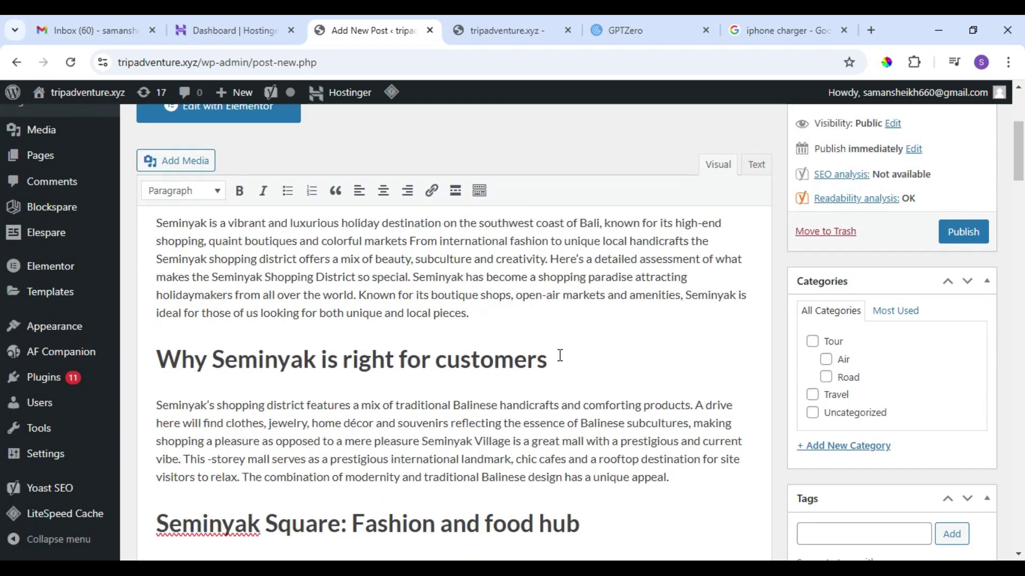
{"action": "scroll", "coordinate": [560, 355], "scroll_direction": "down", "scroll_amount": 5}
{"action": "left_click", "coordinate": [605, 399]}
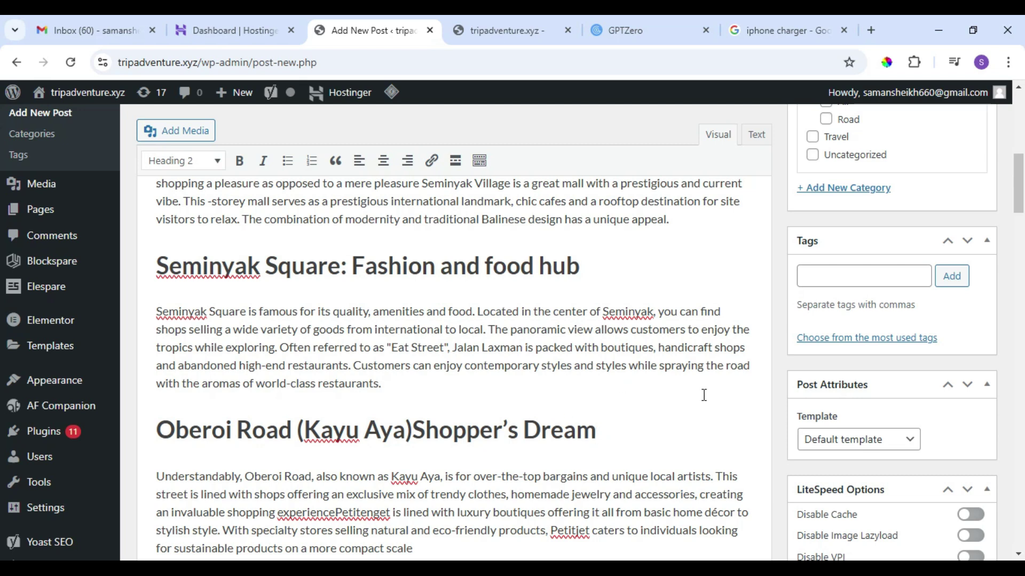
- Assign the post to the Uncategorized category
{"action": "scroll", "coordinate": [703, 395], "scroll_direction": "up", "scroll_amount": 3}
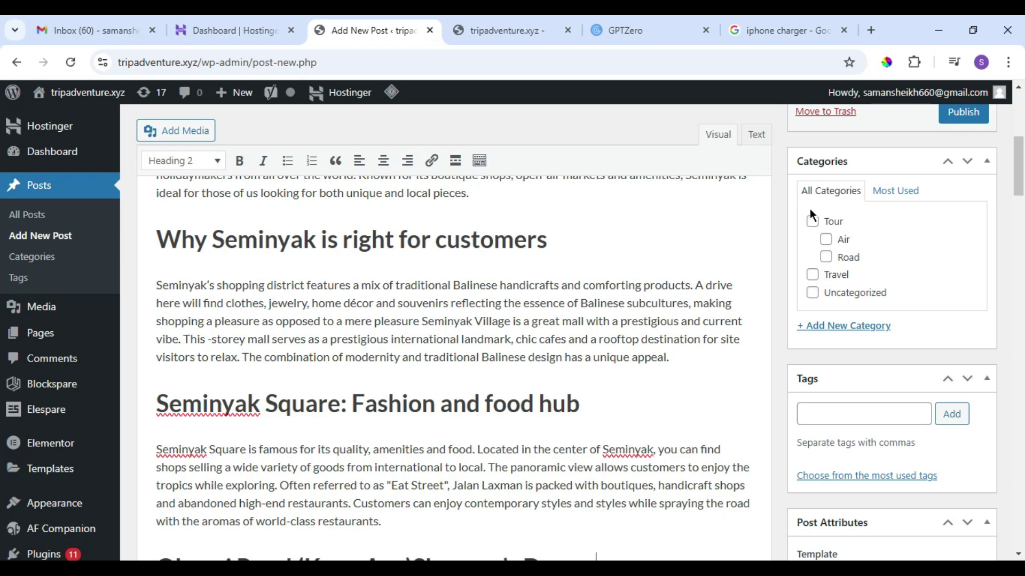
{"action": "left_click", "coordinate": [812, 295]}
{"action": "scroll", "coordinate": [776, 339], "scroll_direction": "down", "scroll_amount": 8}
{"action": "scroll", "coordinate": [779, 339], "scroll_direction": "up", "scroll_amount": 6}
- Examine the post title and introduction for keywords to use as tags
{"action": "left_click", "coordinate": [819, 316]}
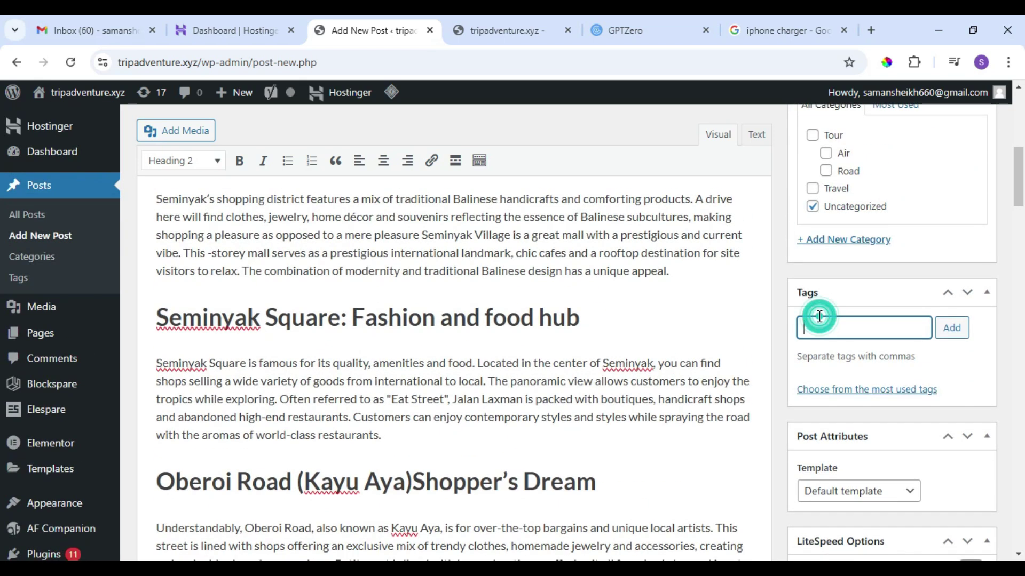
{"action": "scroll", "coordinate": [819, 316], "scroll_direction": "up", "scroll_amount": 5}
{"action": "triple_click", "coordinate": [366, 269]}
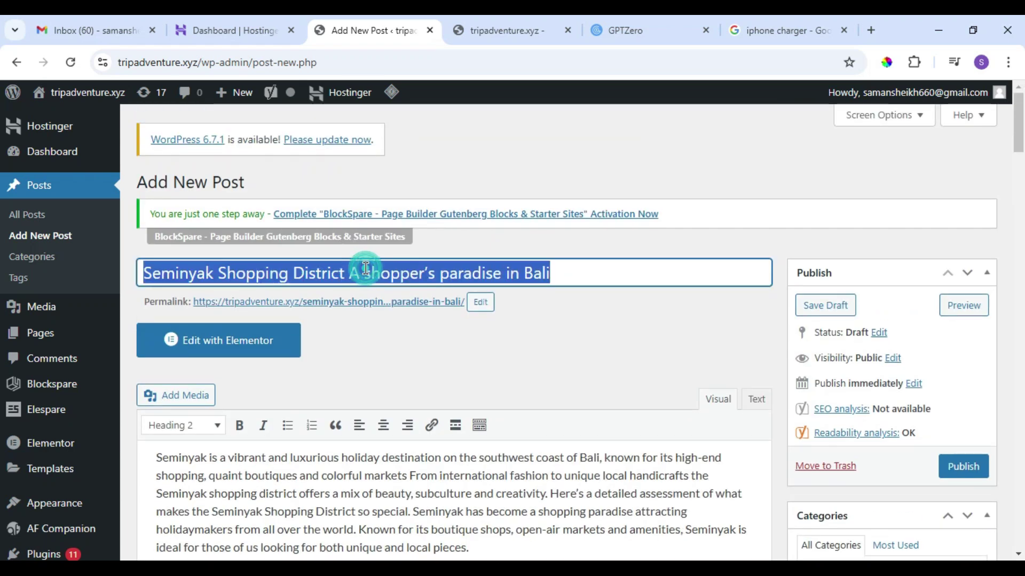
{"action": "left_click", "coordinate": [434, 331]}
{"action": "scroll", "coordinate": [400, 320], "scroll_direction": "down", "scroll_amount": 5}
{"action": "left_click", "coordinate": [371, 310]}
{"action": "left_click", "coordinate": [548, 274]}
{"action": "scroll", "coordinate": [613, 263], "scroll_direction": "up", "scroll_amount": 6}
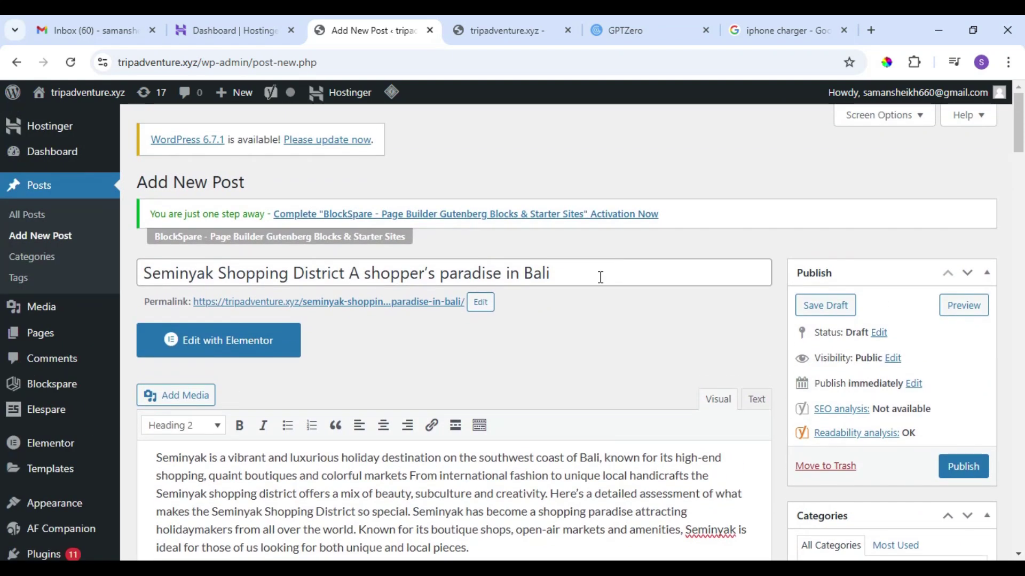
{"action": "triple_click", "coordinate": [600, 277]}
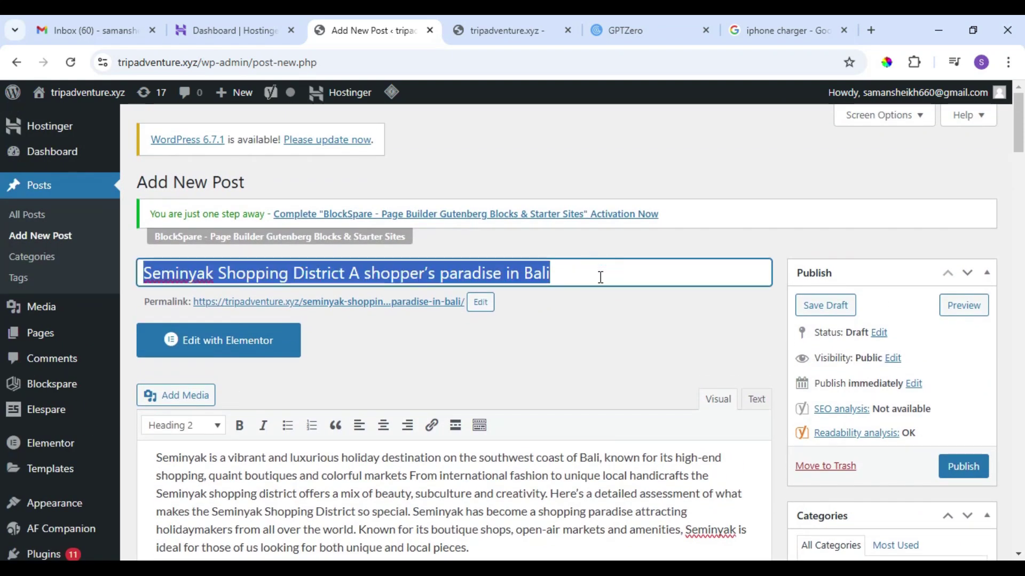
{"action": "left_click", "coordinate": [601, 276]}
{"action": "left_click", "coordinate": [574, 342]}
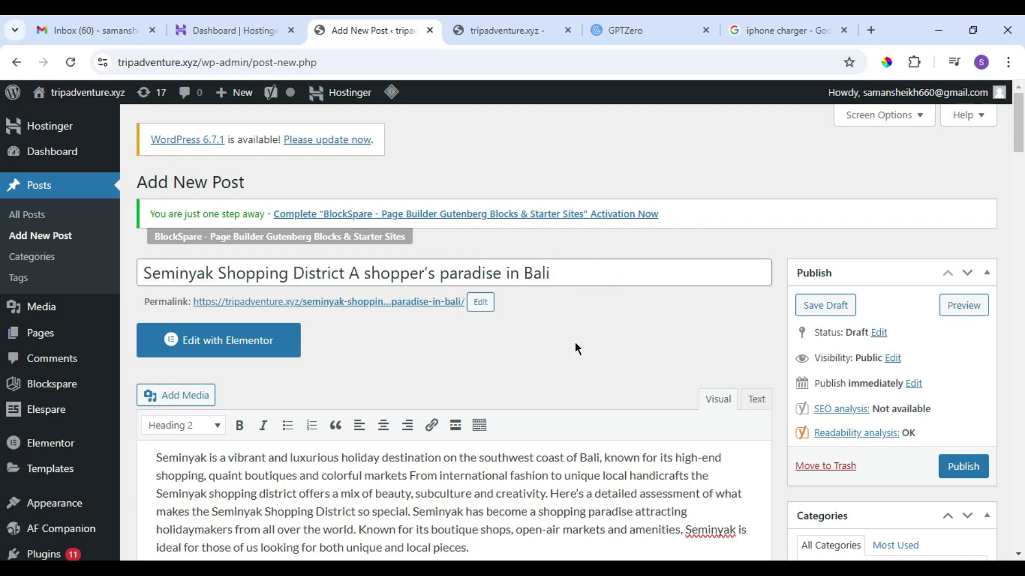
{"action": "left_click", "coordinate": [600, 275]}
{"action": "left_click", "coordinate": [620, 336]}
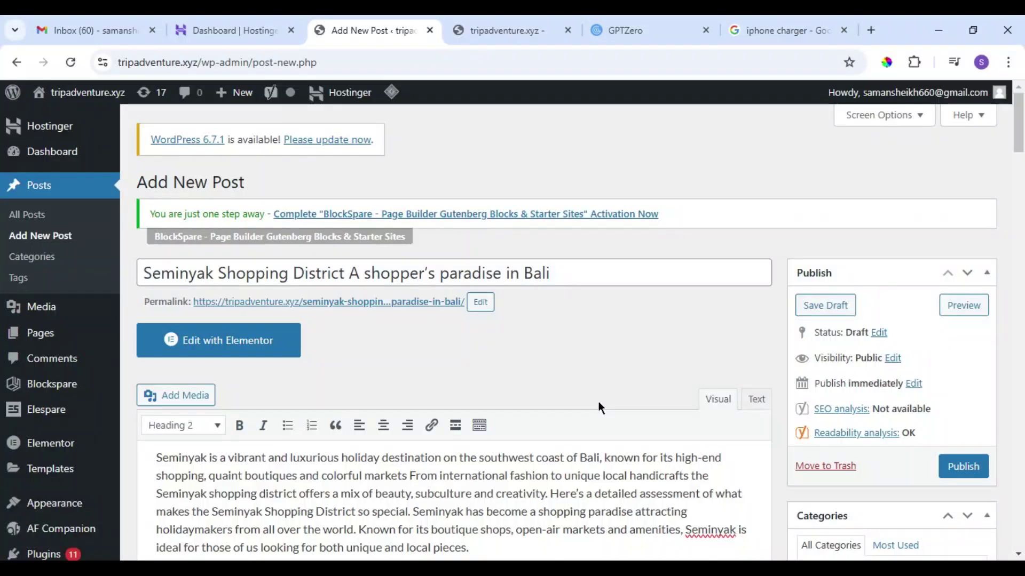
- Copy "Seminyak Shopping" from the post title and add it as a tag
{"action": "left_click", "coordinate": [260, 270]}
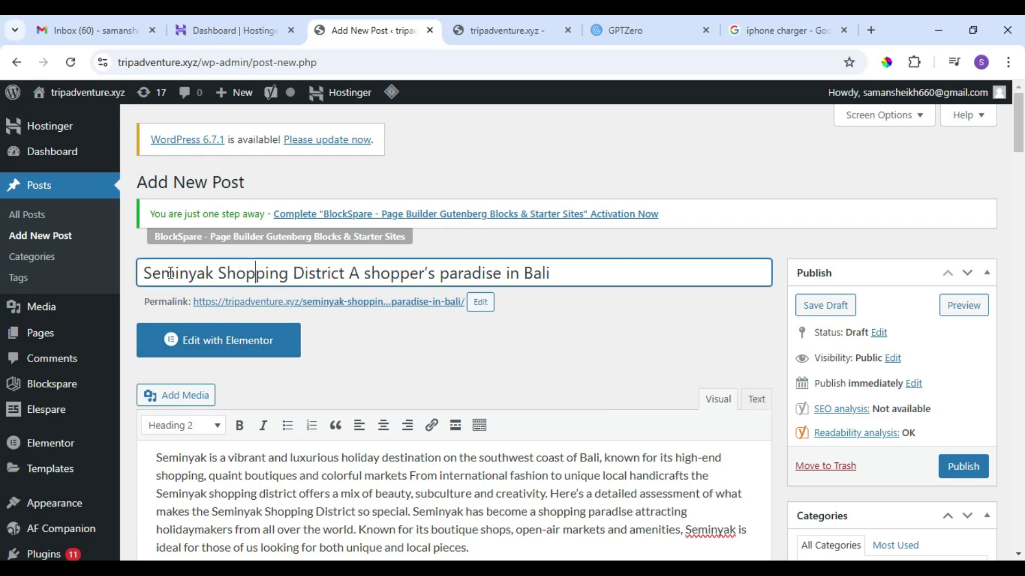
{"action": "left_click_drag", "start_coordinate": [143, 269], "coordinate": [287, 271]}
{"action": "key", "text": "ctrl+c"}
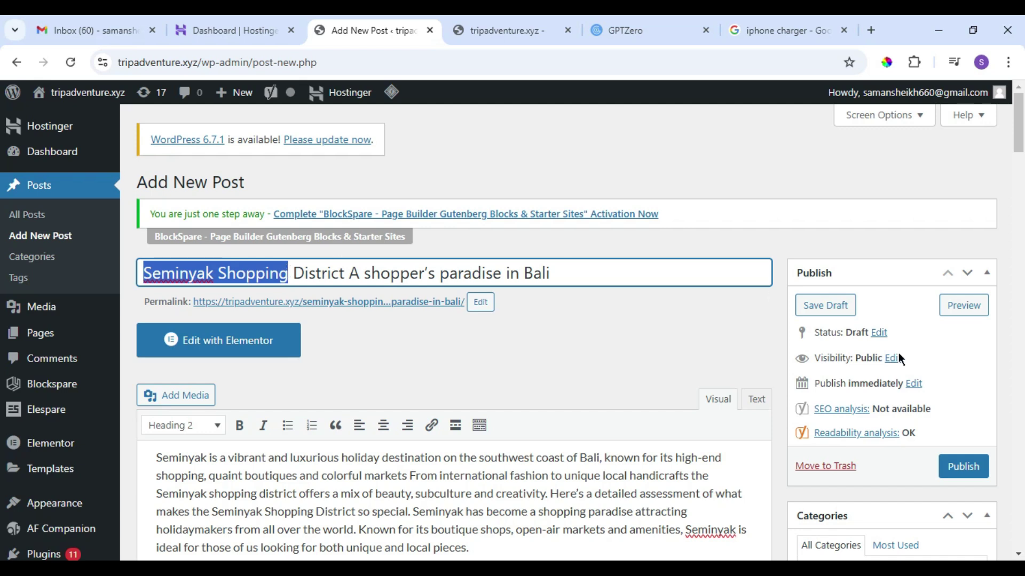
{"action": "scroll", "coordinate": [940, 383], "scroll_direction": "down", "scroll_amount": 5}
{"action": "left_click", "coordinate": [881, 490]}
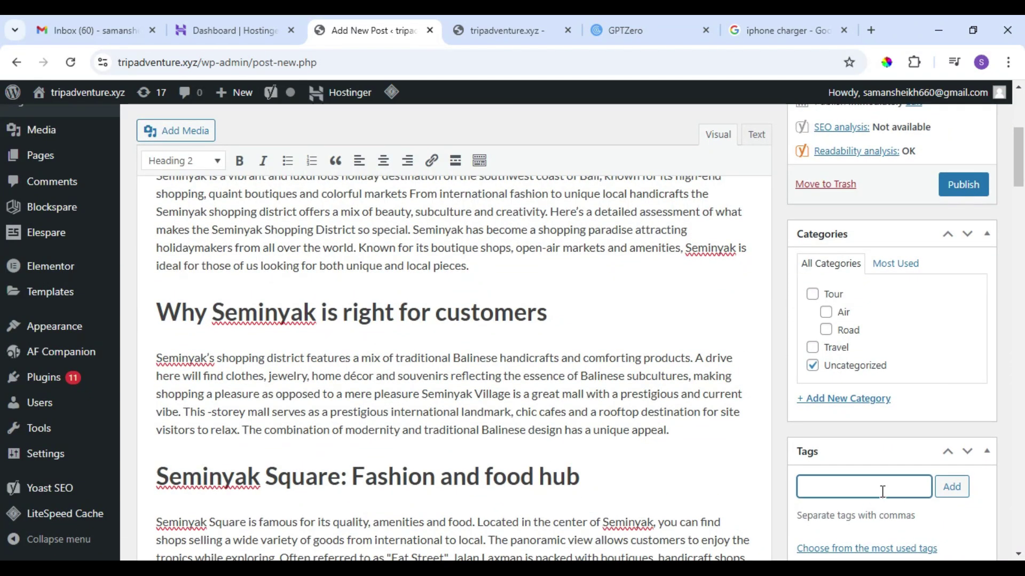
{"action": "key", "text": "ctrl+v"}
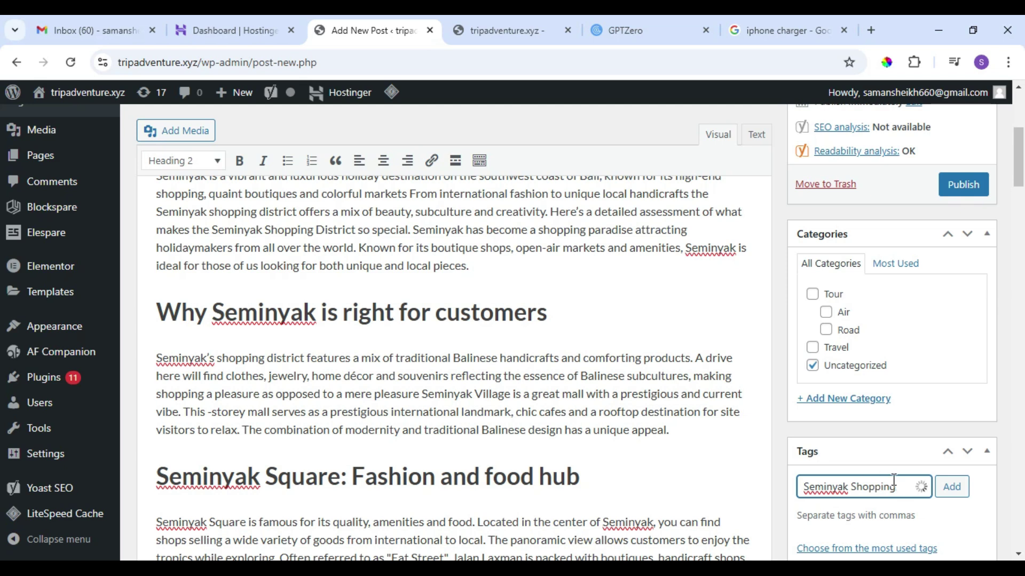
{"action": "key", "text": "Return"}
- Examine the words "Seminyak Shopping District" in the post title for further tag ideas
{"action": "scroll", "coordinate": [582, 368], "scroll_direction": "up", "scroll_amount": 5}
{"action": "left_click", "coordinate": [330, 267]}
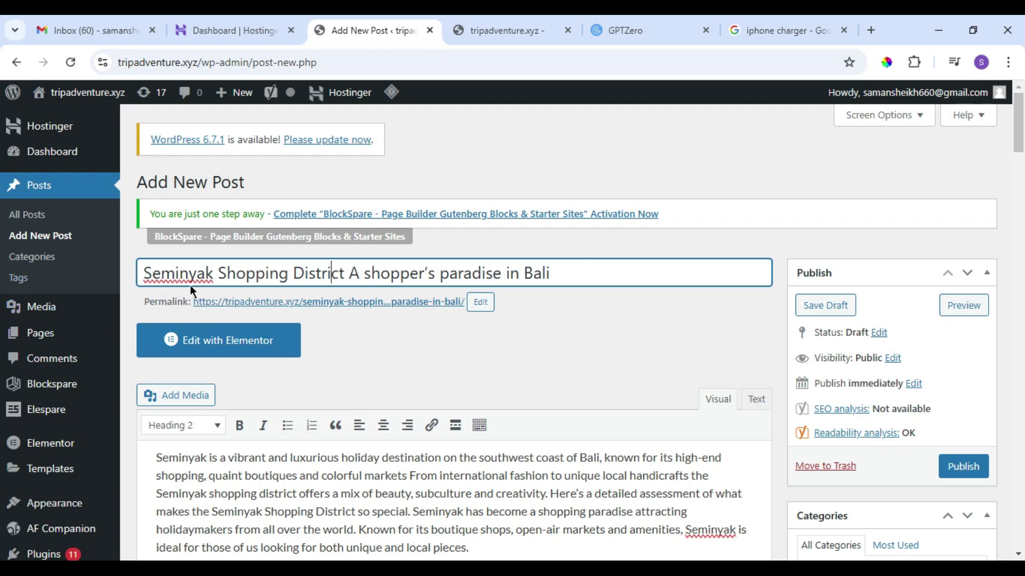
{"action": "double_click", "coordinate": [147, 270]}
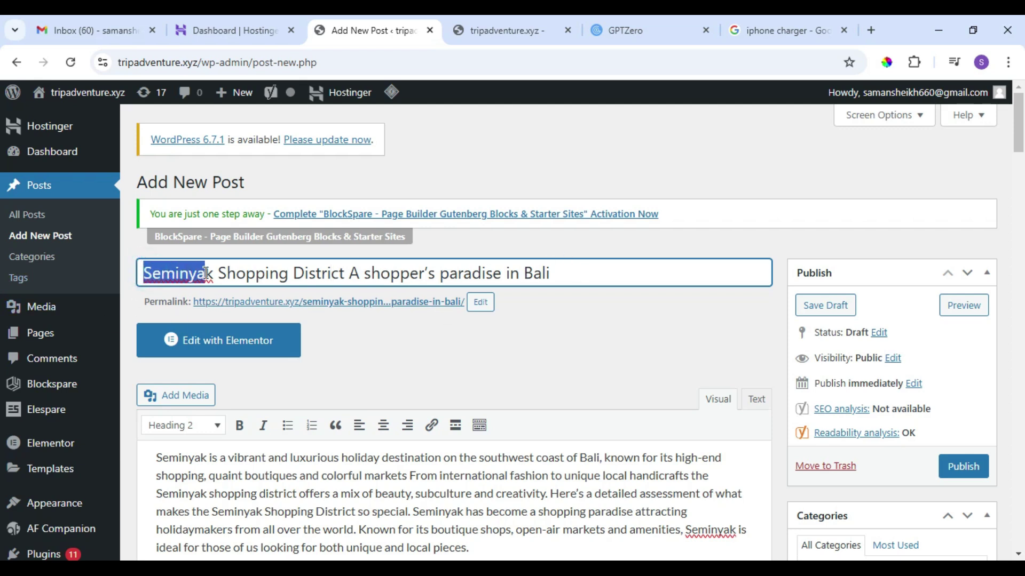
{"action": "left_click", "coordinate": [217, 271]}
{"action": "left_click_drag", "start_coordinate": [288, 274], "coordinate": [121, 275]}
{"action": "left_click", "coordinate": [293, 277]}
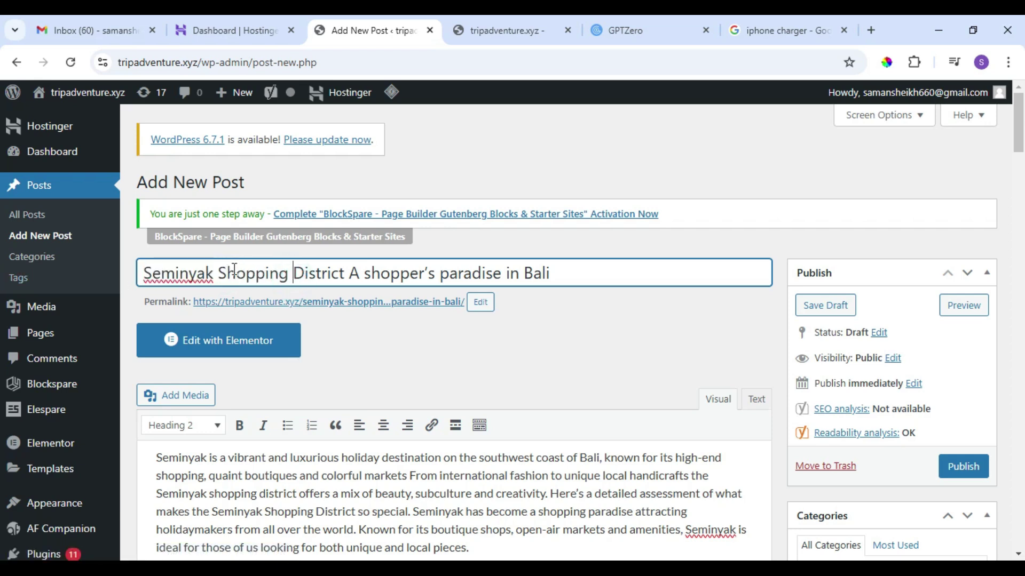
{"action": "left_click_drag", "start_coordinate": [346, 274], "coordinate": [98, 258]}
{"action": "left_click", "coordinate": [346, 273]}
- Add the word "shopper's" from the post title as another tag
{"action": "left_click_drag", "start_coordinate": [364, 272], "coordinate": [431, 270]}
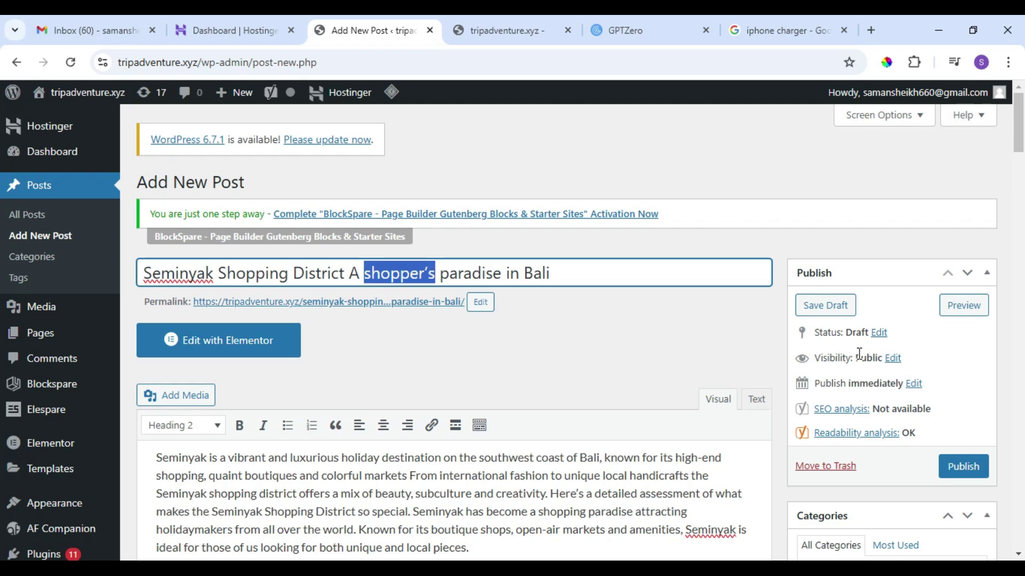
{"action": "scroll", "coordinate": [859, 354], "scroll_direction": "down", "scroll_amount": 5}
{"action": "left_click", "coordinate": [878, 448]}
{"action": "type", "text": "shopper’s"}
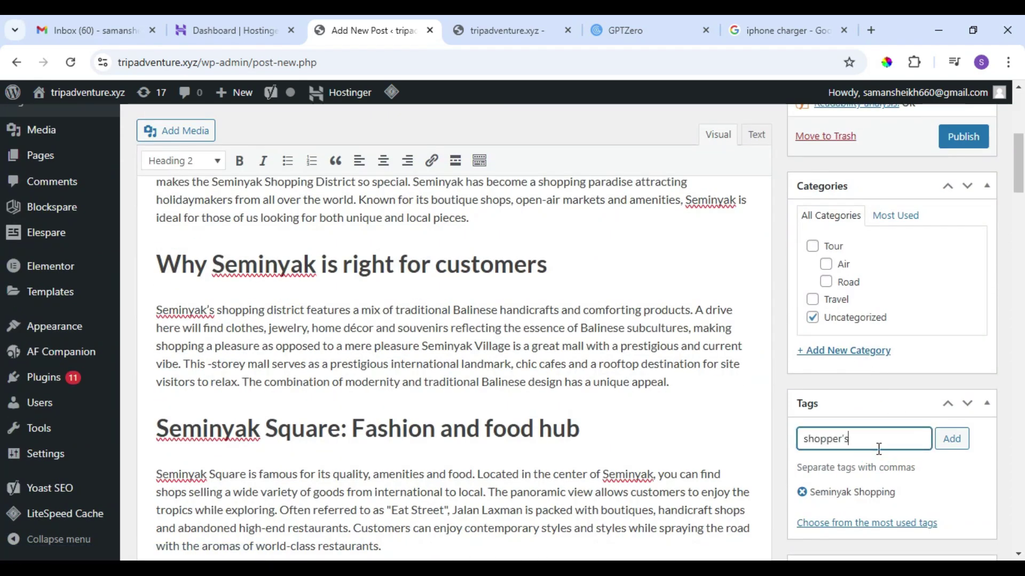
{"action": "left_click", "coordinate": [948, 446]}
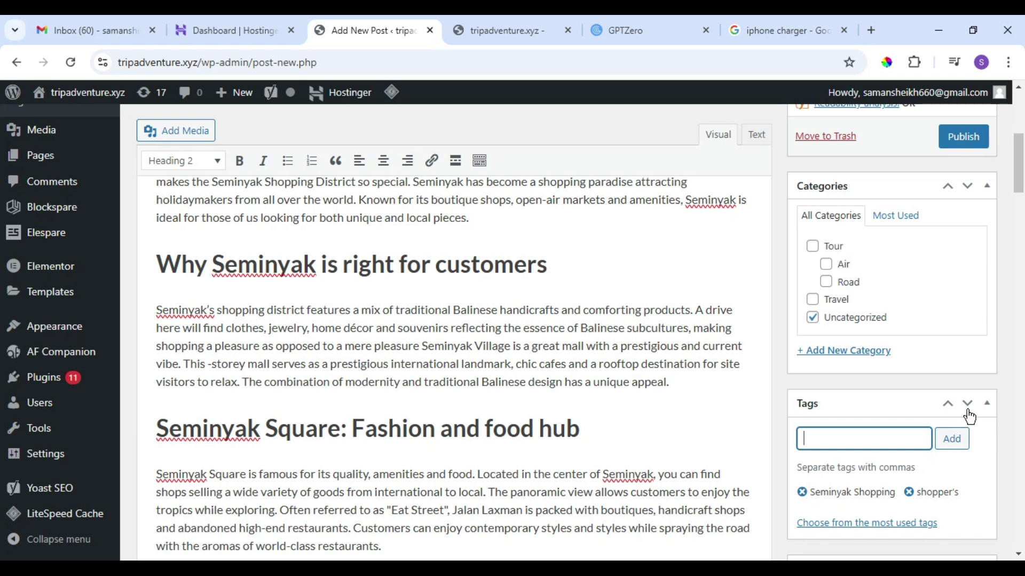
- Copy "Seminyak Shopping" from the post title and set it as the Yoast SEO focus keyphrase
{"action": "scroll", "coordinate": [607, 336], "scroll_direction": "down", "scroll_amount": 5}
{"action": "scroll", "coordinate": [988, 293], "scroll_direction": "down", "scroll_amount": 3}
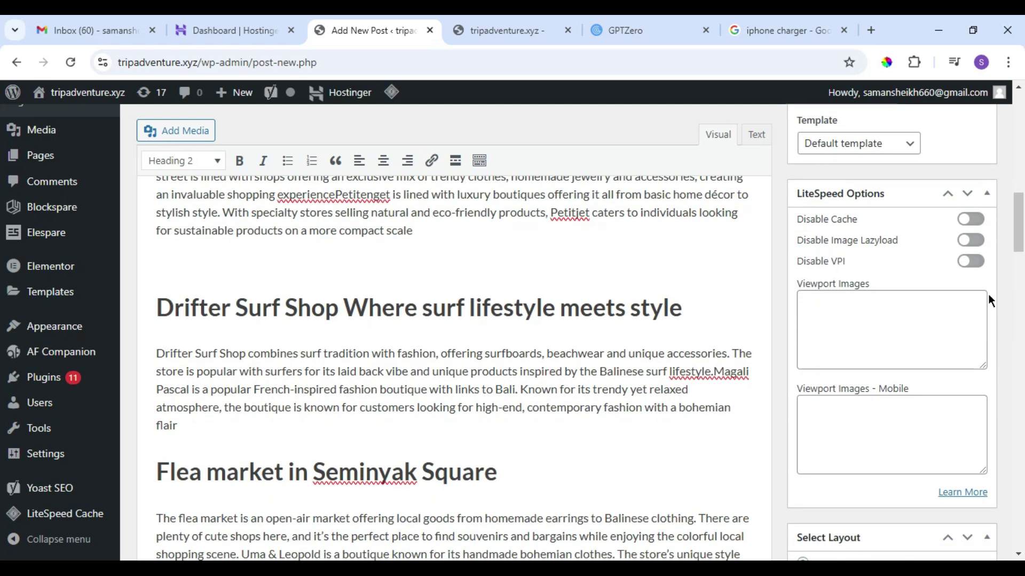
{"action": "scroll", "coordinate": [853, 406], "scroll_direction": "down", "scroll_amount": 10}
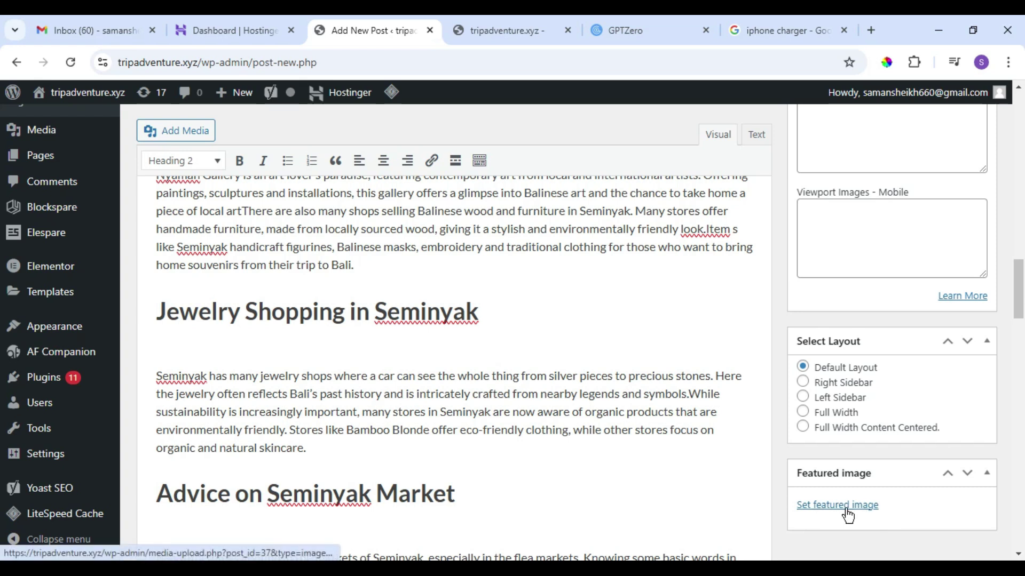
{"action": "scroll", "coordinate": [463, 261], "scroll_direction": "down", "scroll_amount": 5}
{"action": "scroll", "coordinate": [460, 384], "scroll_direction": "down", "scroll_amount": 5}
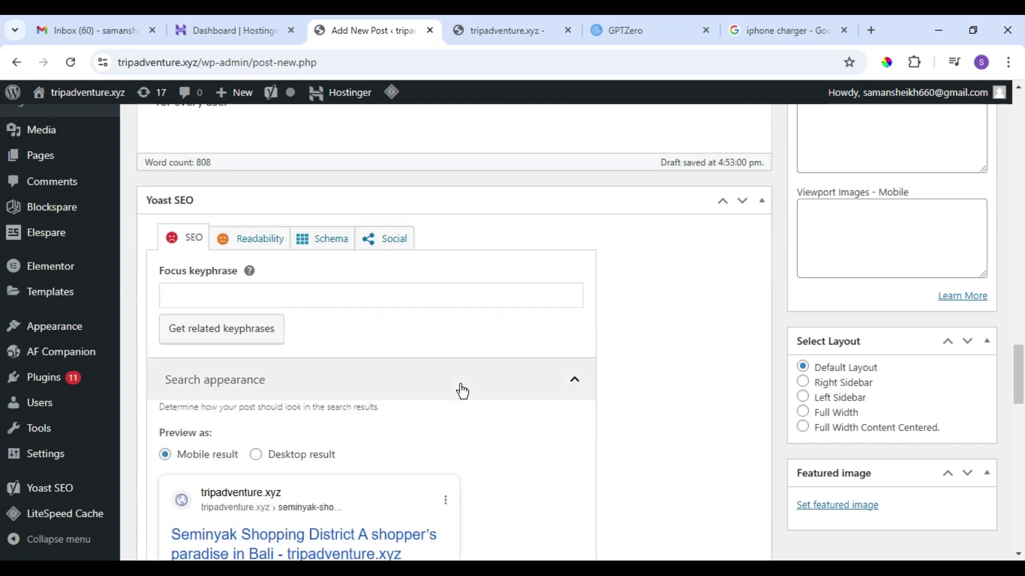
{"action": "left_click", "coordinate": [247, 292]}
{"action": "scroll", "coordinate": [248, 292], "scroll_direction": "up", "scroll_amount": 10}
{"action": "scroll", "coordinate": [248, 293], "scroll_direction": "up", "scroll_amount": 10}
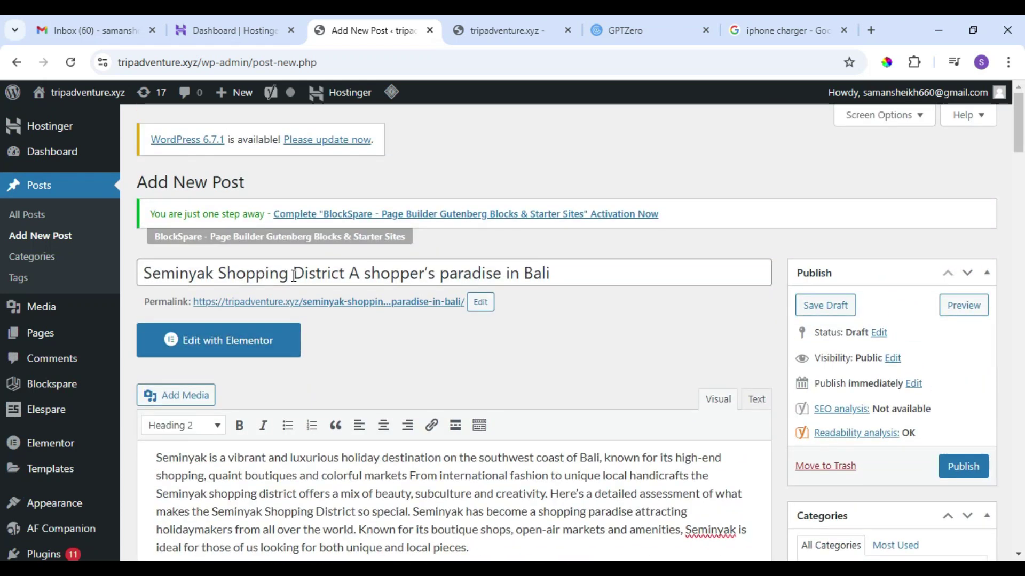
{"action": "left_click_drag", "start_coordinate": [290, 274], "coordinate": [139, 263]}
{"action": "key", "text": "ctrl+c"}
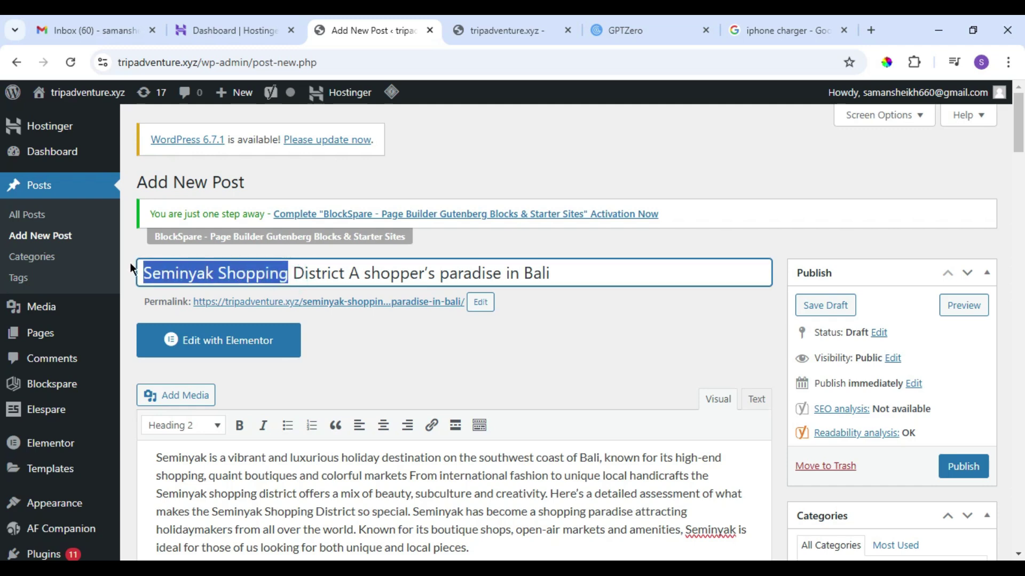
{"action": "scroll", "coordinate": [488, 412], "scroll_direction": "down", "scroll_amount": 20}
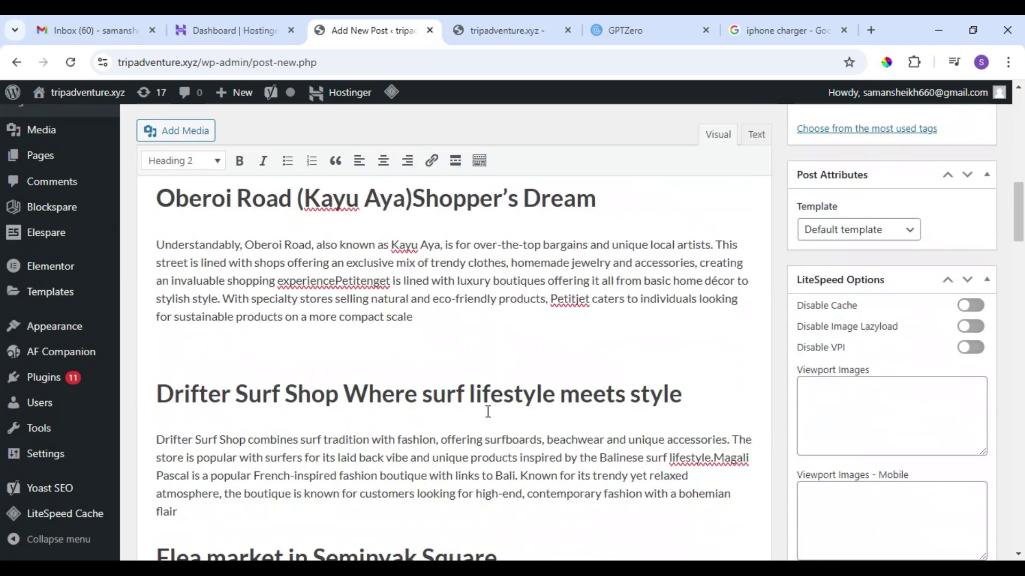
{"action": "left_click", "coordinate": [258, 251]}
{"action": "key", "text": "ctrl+v"}
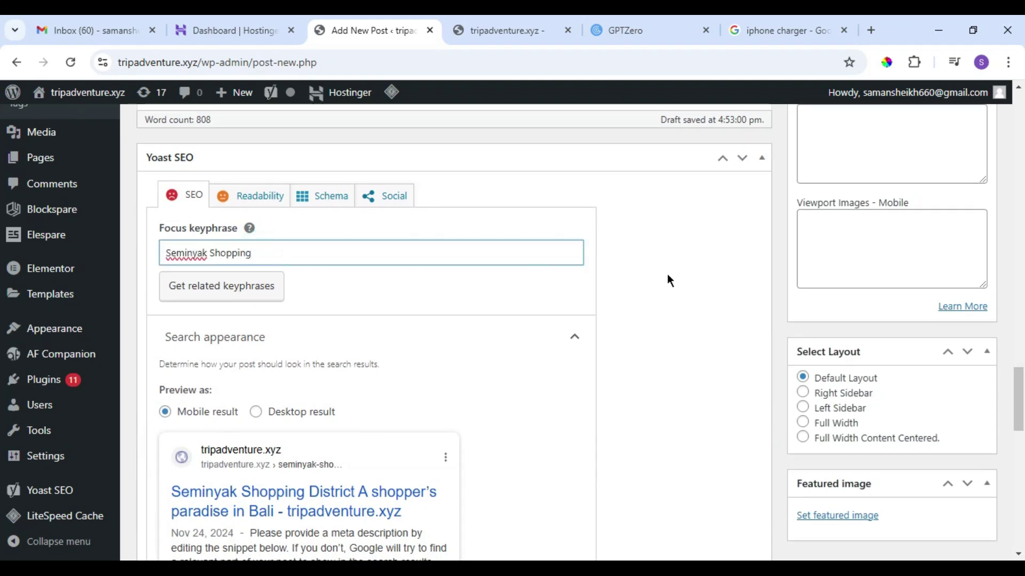
{"action": "left_click", "coordinate": [667, 276]}
- Examine the Yoast search preview and how the Title, Page and Separator variables make up the SEO title
{"action": "scroll", "coordinate": [667, 277], "scroll_direction": "down", "scroll_amount": 5}
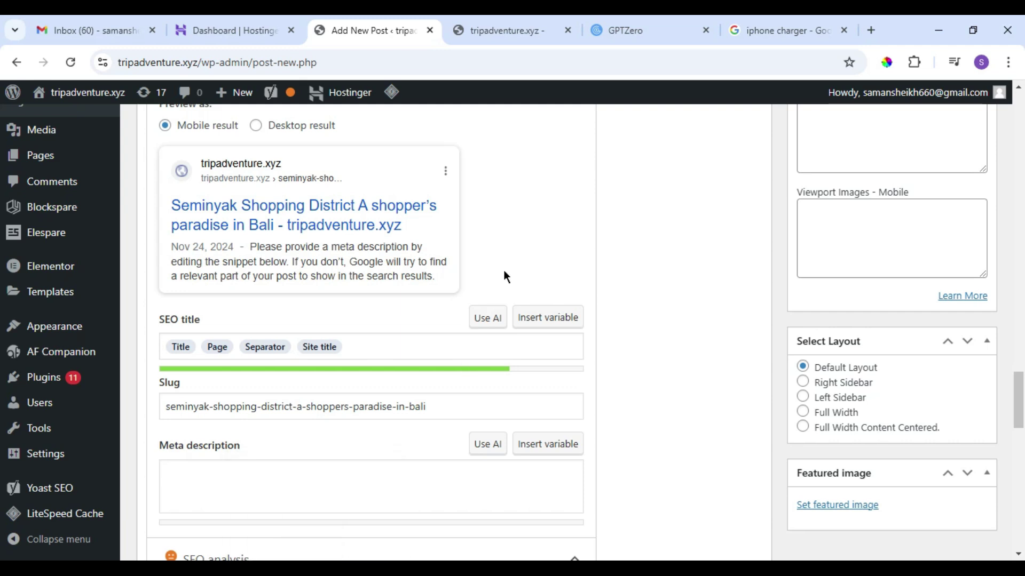
{"action": "scroll", "coordinate": [504, 274], "scroll_direction": "up", "scroll_amount": 4}
{"action": "scroll", "coordinate": [327, 236], "scroll_direction": "down", "scroll_amount": 3}
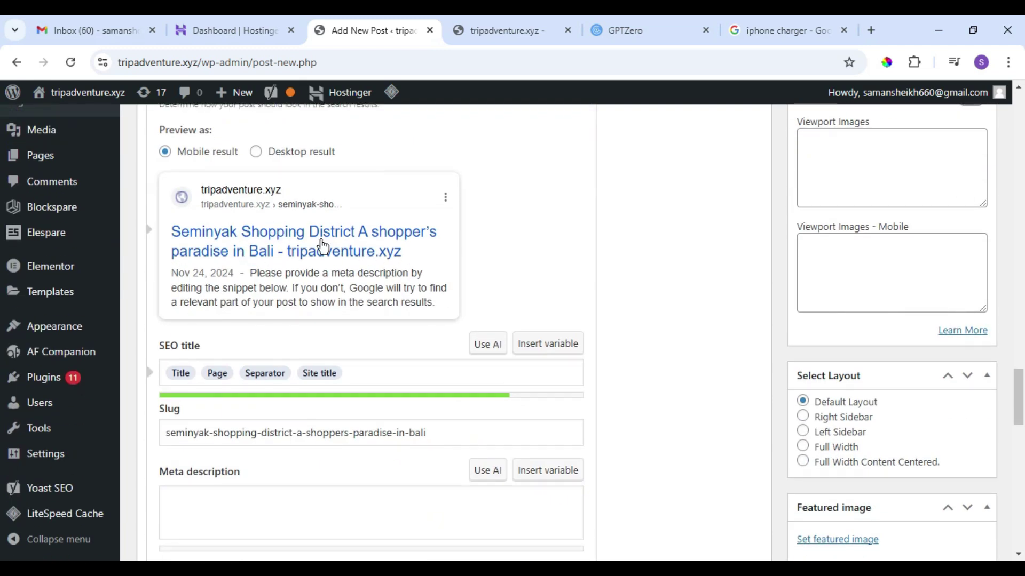
{"action": "left_click", "coordinate": [353, 372]}
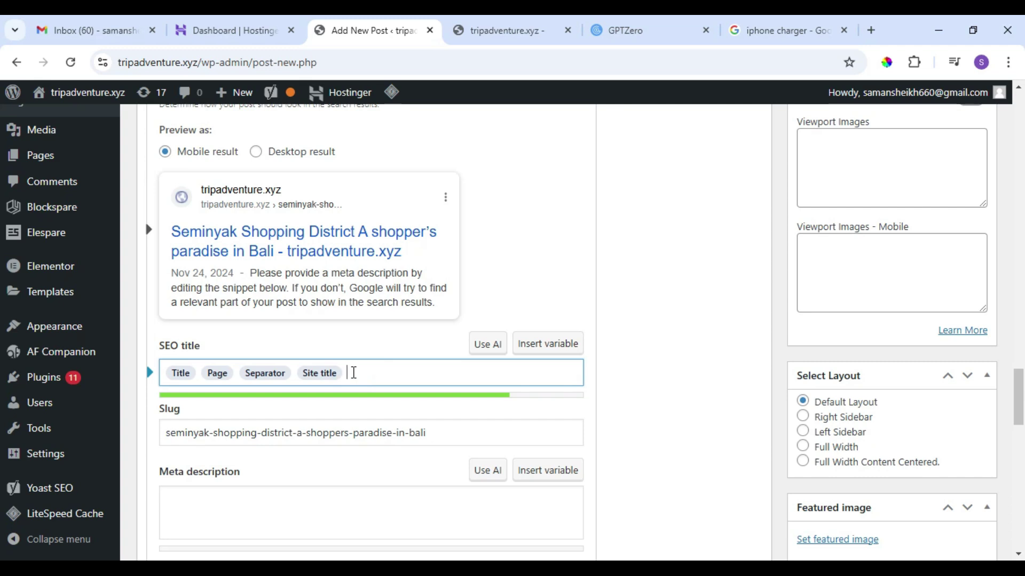
{"action": "double_click", "coordinate": [178, 373]}
{"action": "double_click", "coordinate": [217, 373]}
{"action": "double_click", "coordinate": [276, 372]}
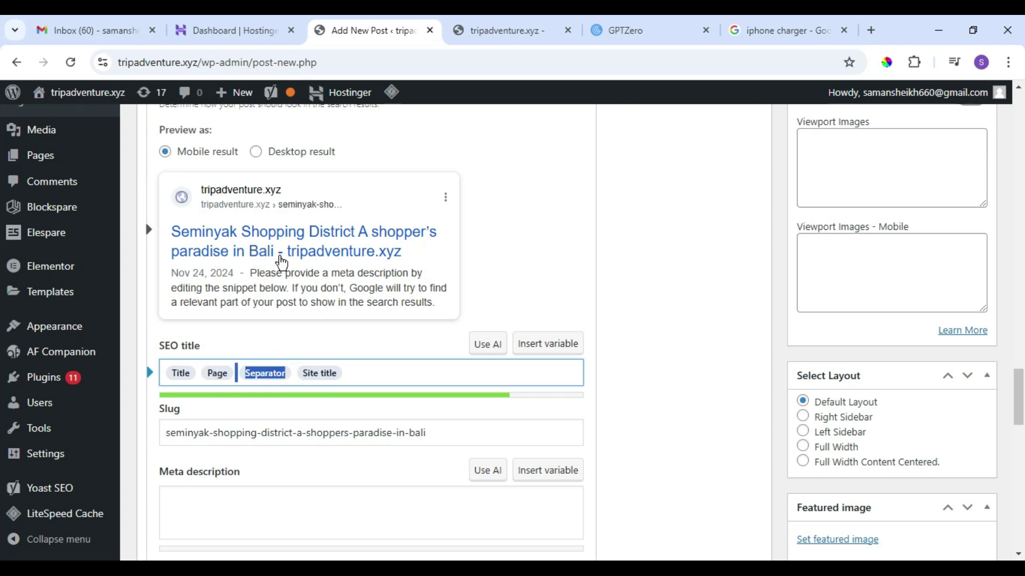
- Remove the Site title, Separator and Page variables from the SEO title, keeping only Title
{"action": "left_click", "coordinate": [370, 364]}
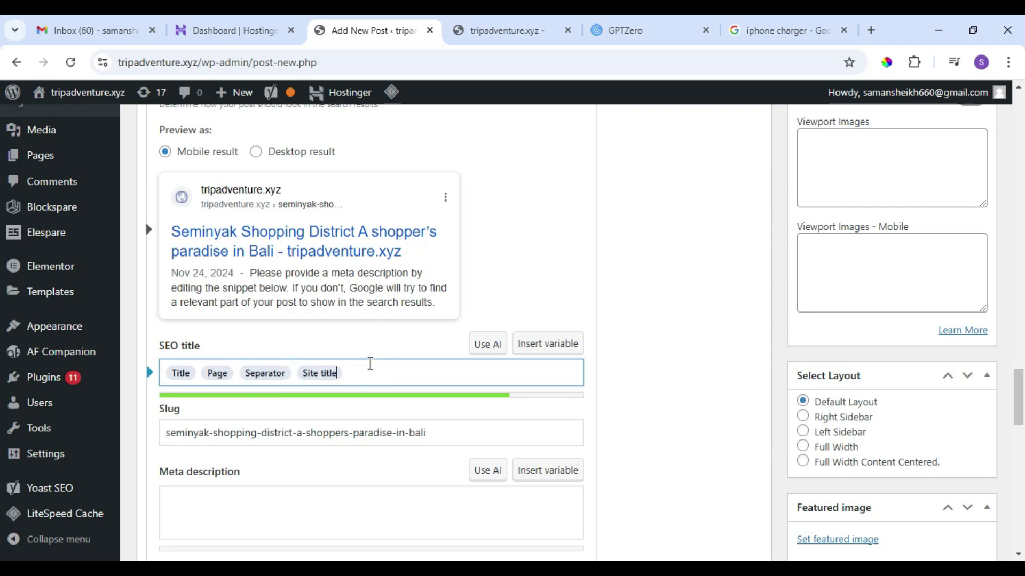
{"action": "key", "text": "BackSpace"}
{"action": "key", "text": "BackSpace"}
{"action": "key", "text": "BackSpace"}
{"action": "key", "text": "BackSpace"}
{"action": "key", "text": "BackSpace"}
{"action": "key", "text": "BackSpace"}
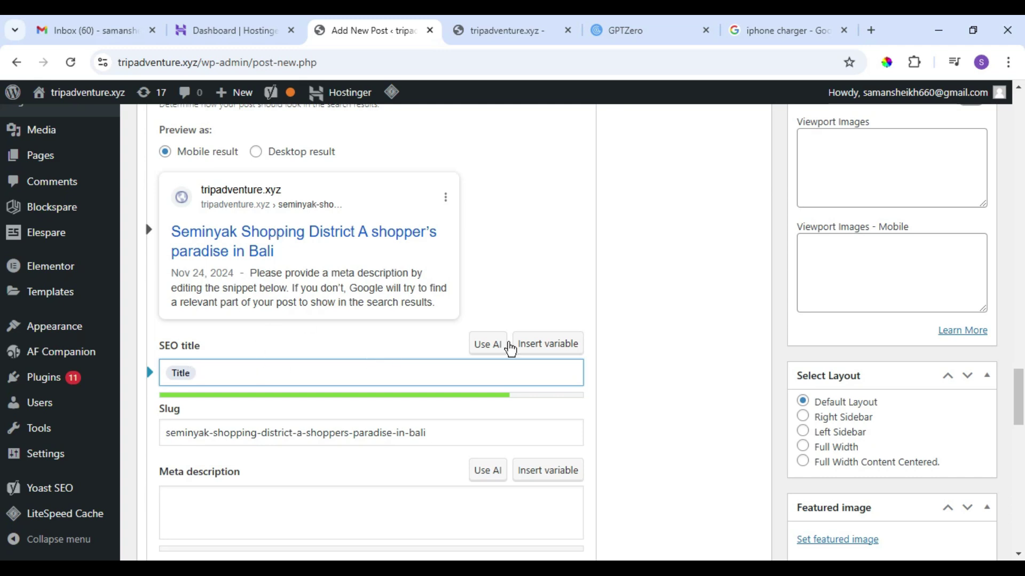
- Insert the Site title variable after Title in the SEO title
{"action": "left_click", "coordinate": [514, 342]}
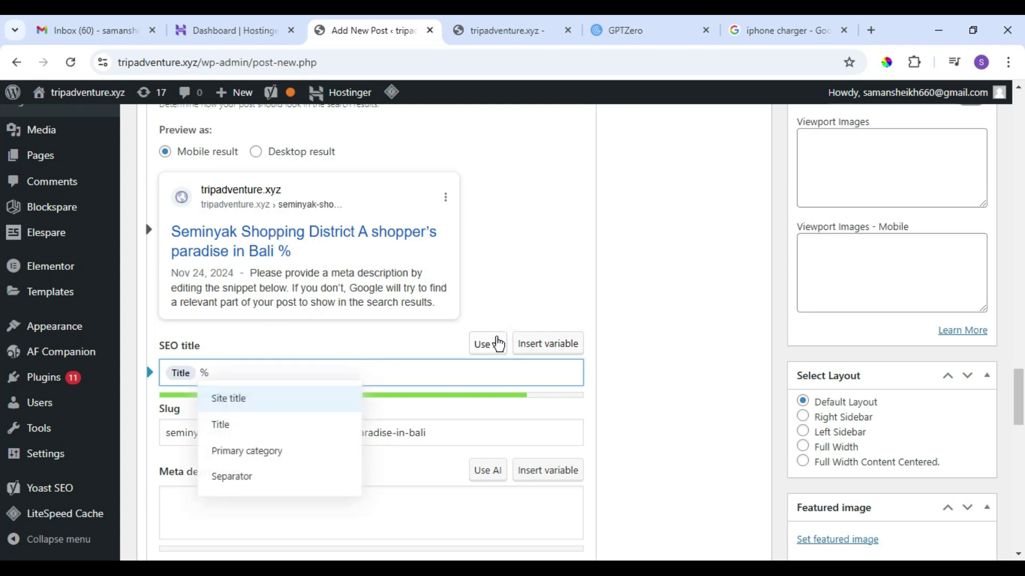
{"action": "left_click", "coordinate": [230, 398]}
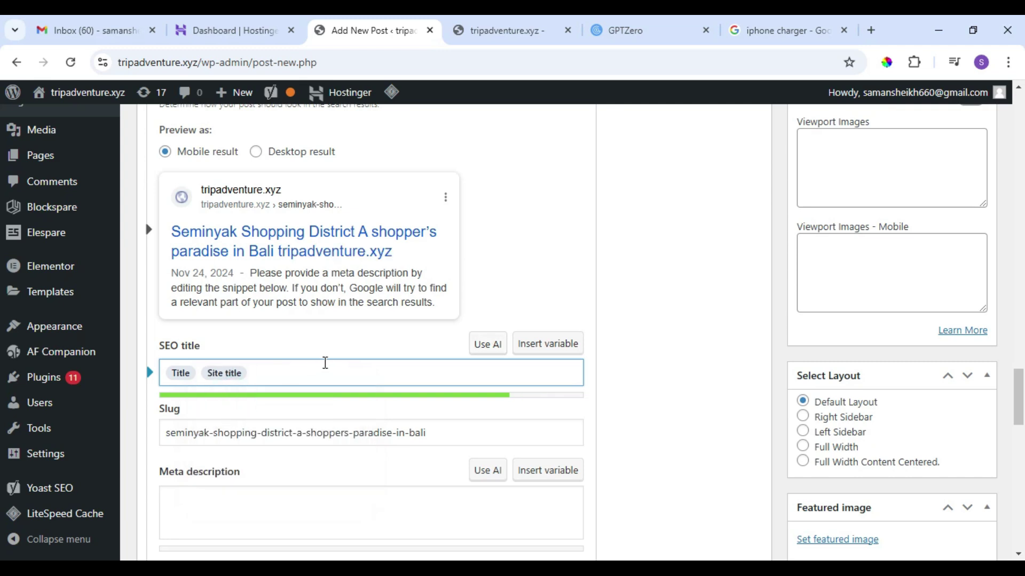
{"action": "left_click", "coordinate": [659, 302]}
- Examine the post's slug in the Yoast settings and compare it with the GPTZero page's URL as an example
{"action": "scroll", "coordinate": [662, 303], "scroll_direction": "down", "scroll_amount": 3}
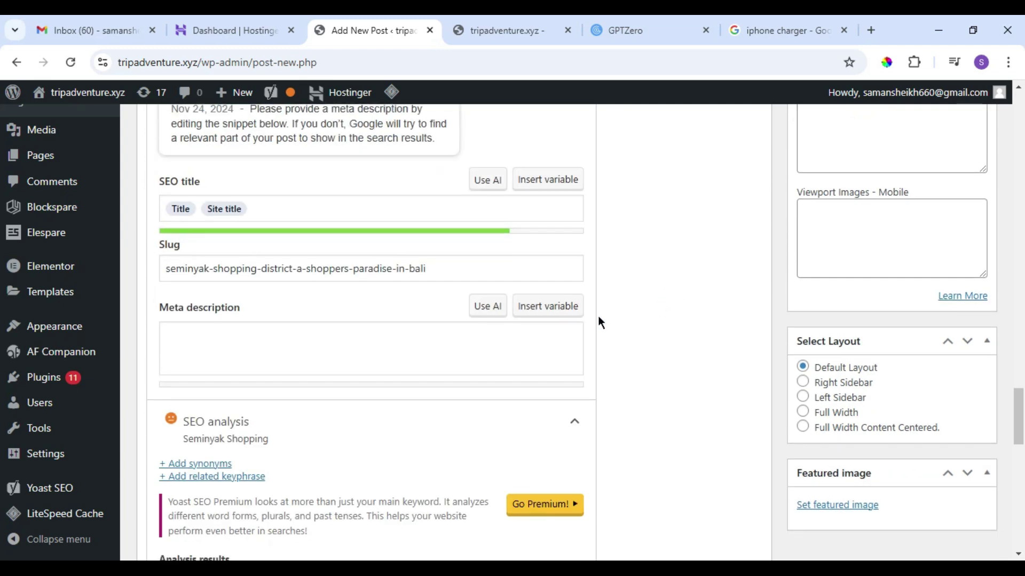
{"action": "left_click", "coordinate": [321, 275]}
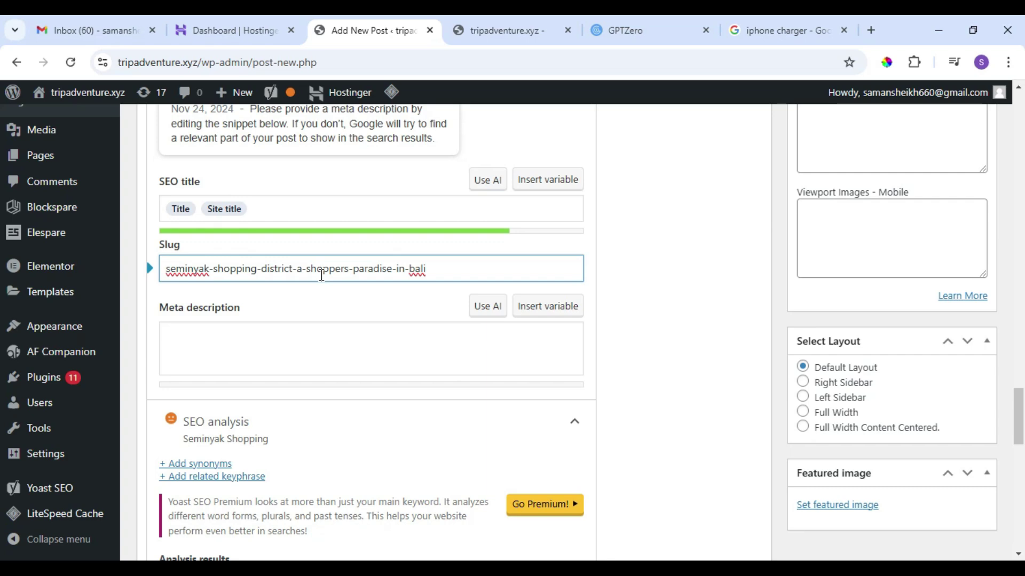
{"action": "left_click", "coordinate": [457, 276]}
{"action": "scroll", "coordinate": [457, 283], "scroll_direction": "up", "scroll_amount": 20}
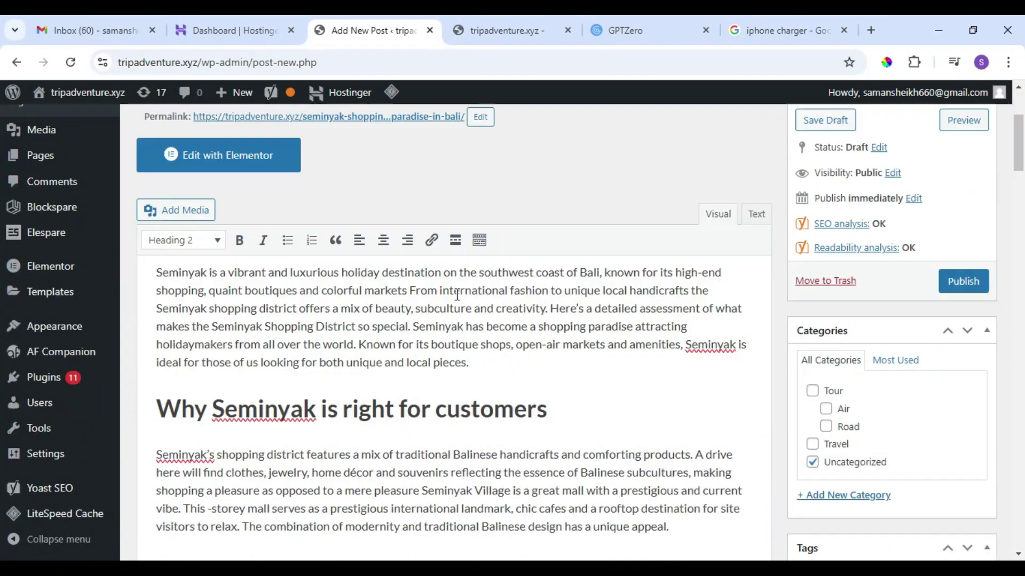
{"action": "scroll", "coordinate": [457, 295], "scroll_direction": "down", "scroll_amount": 20}
{"action": "left_click", "coordinate": [457, 136]}
{"action": "scroll", "coordinate": [358, 198], "scroll_direction": "up", "scroll_amount": 3}
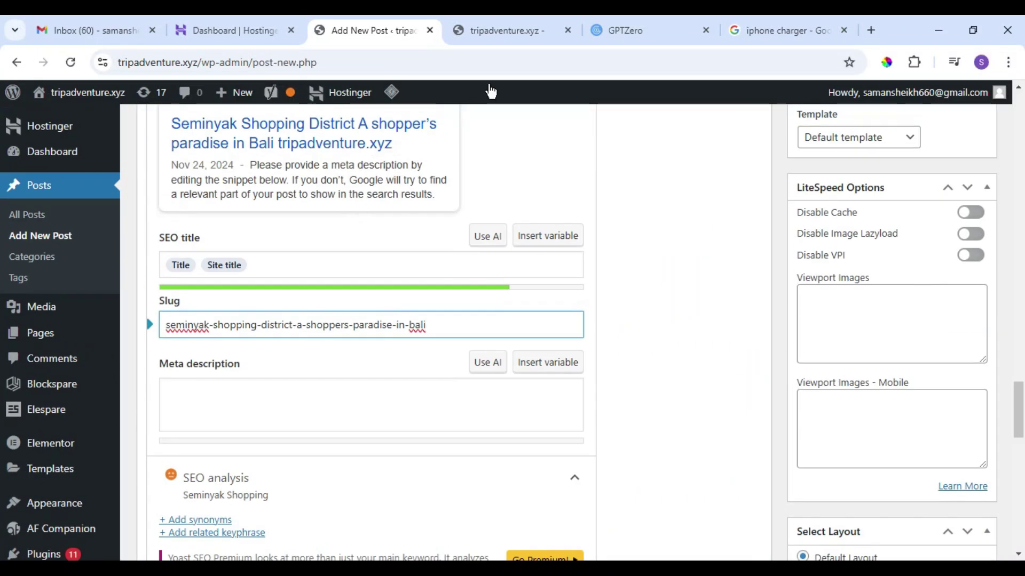
{"action": "left_click", "coordinate": [630, 22]}
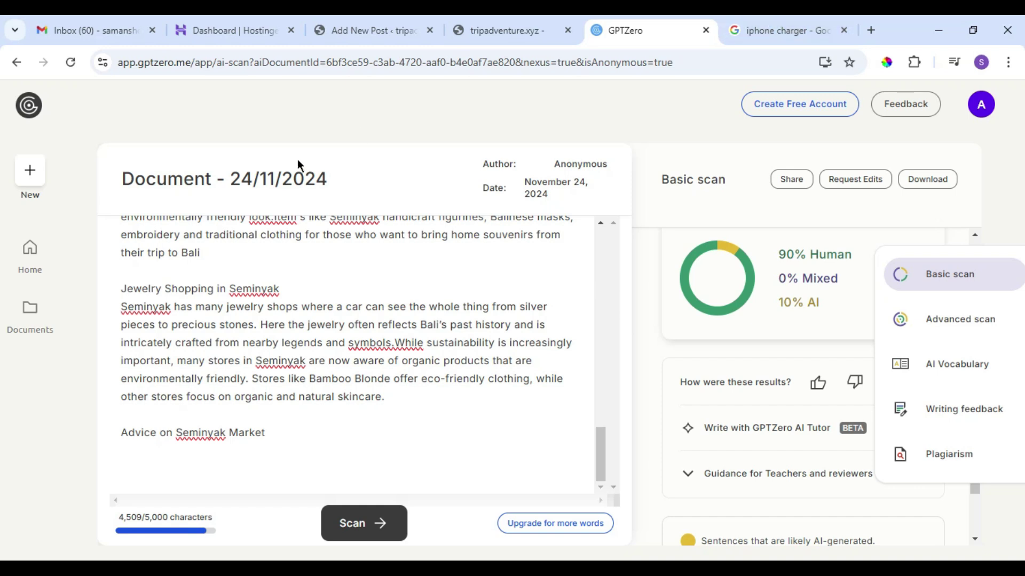
{"action": "left_click_drag", "start_coordinate": [203, 62], "coordinate": [673, 61]}
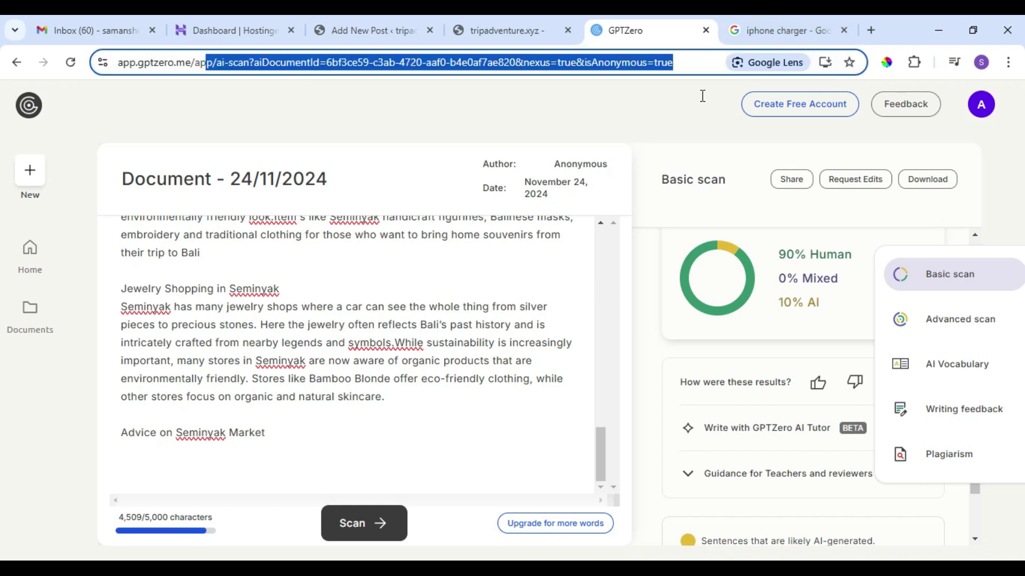
{"action": "left_click", "coordinate": [356, 21]}
- Locate the empty meta description field and copy the full post title as the topic for its text
{"action": "left_click", "coordinate": [309, 379]}
{"action": "scroll", "coordinate": [315, 388], "scroll_direction": "down", "scroll_amount": 2}
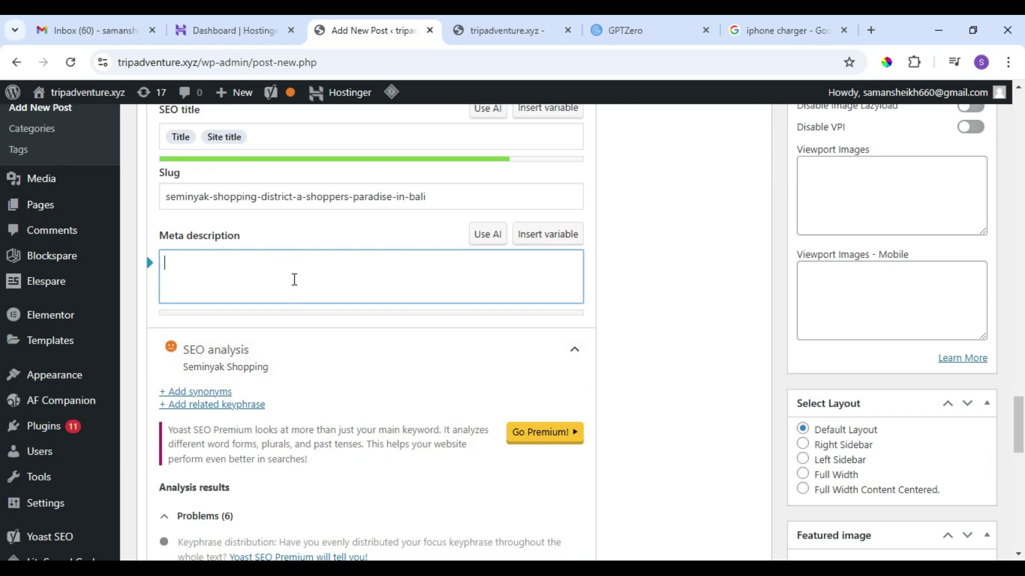
{"action": "scroll", "coordinate": [290, 277], "scroll_direction": "up", "scroll_amount": 15}
{"action": "scroll", "coordinate": [294, 279], "scroll_direction": "down", "scroll_amount": 3}
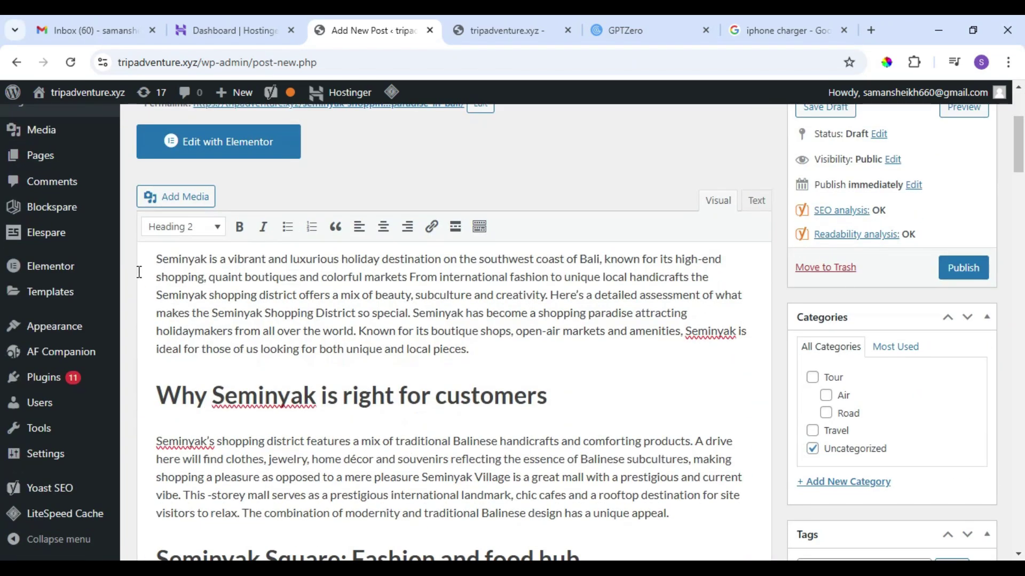
{"action": "double_click", "coordinate": [156, 258]}
{"action": "left_click", "coordinate": [201, 259]}
{"action": "scroll", "coordinate": [409, 280], "scroll_direction": "up", "scroll_amount": 4}
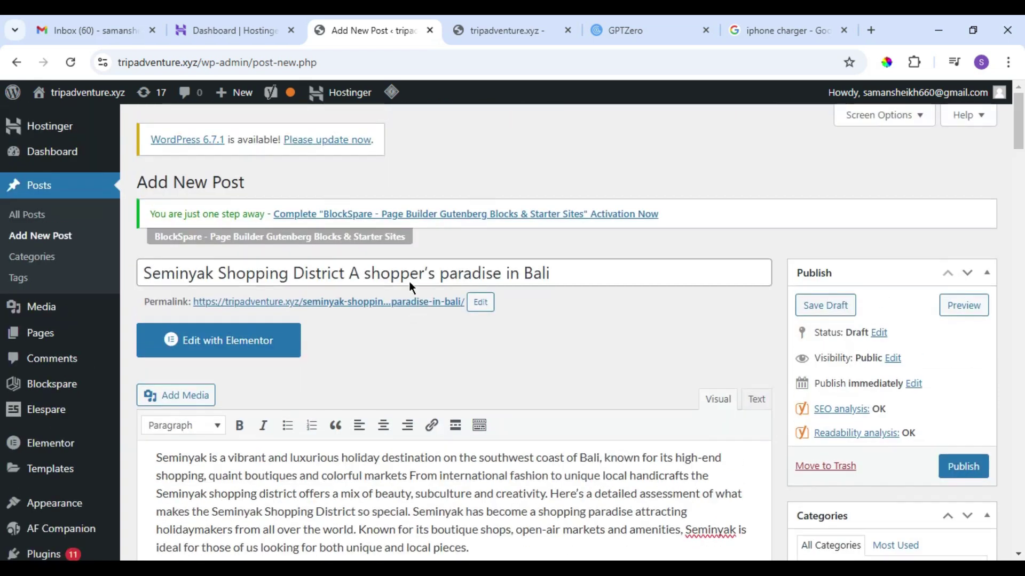
{"action": "triple_click", "coordinate": [406, 274]}
{"action": "key", "text": "ctrl+c"}
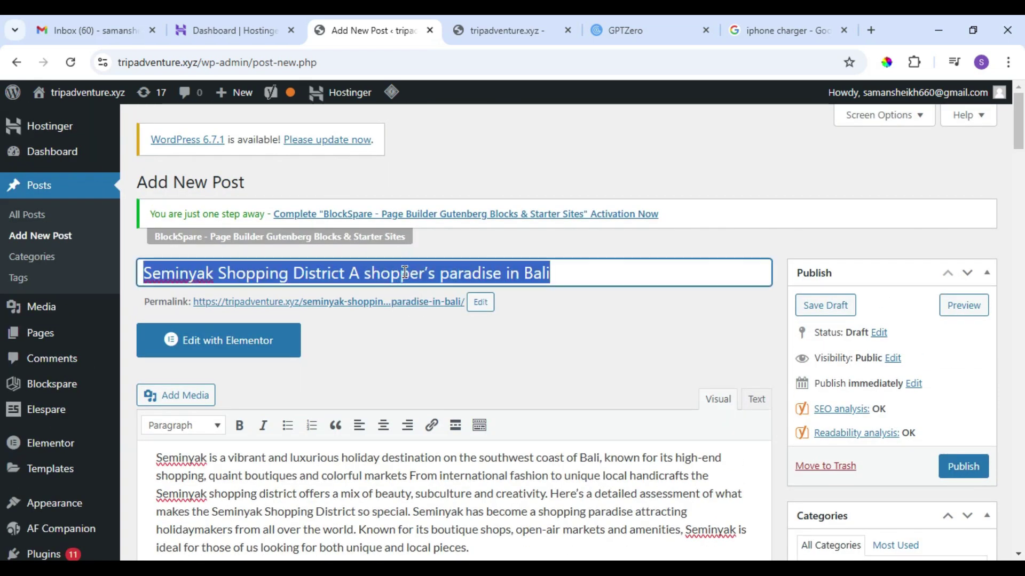
- Switch to ChatGPT and request a 120 character meta description on "Seminyak Shopping District A shopper's paradise in Bali"
{"action": "key", "text": "alt+Tab"}
{"action": "left_click", "coordinate": [400, 321]}
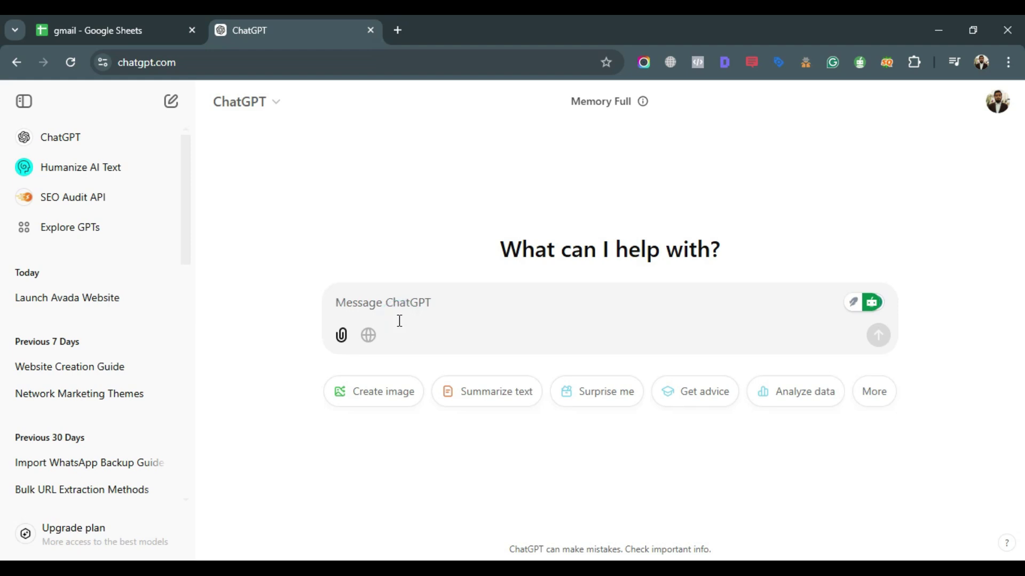
{"action": "type", "text": "120 ch"}
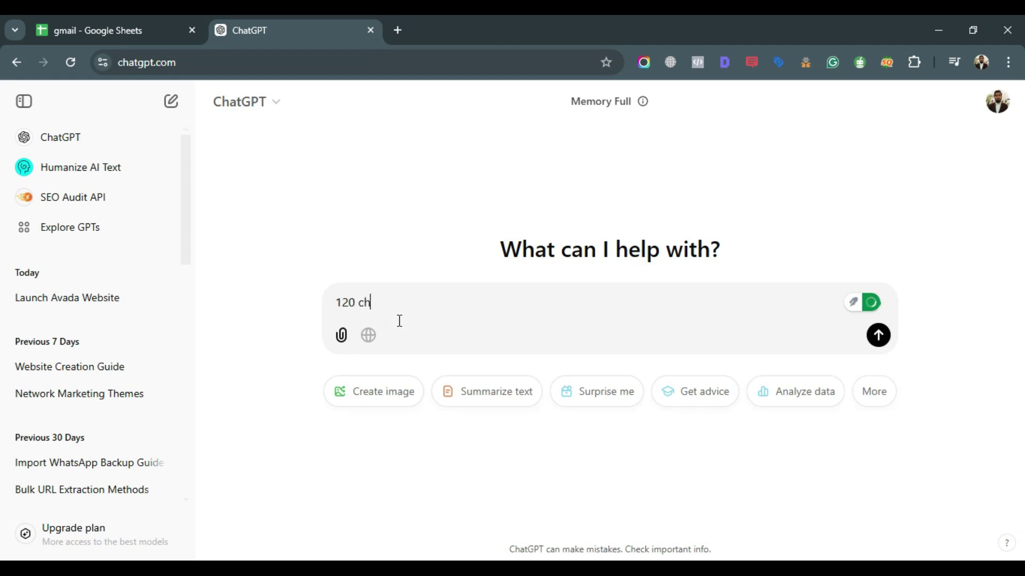
{"action": "type", "text": "aractyer"}
{"action": "key", "text": "BackSpace"}
{"action": "key", "text": "BackSpace"}
{"action": "key", "text": "BackSpace"}
{"action": "type", "text": "er meta description"}
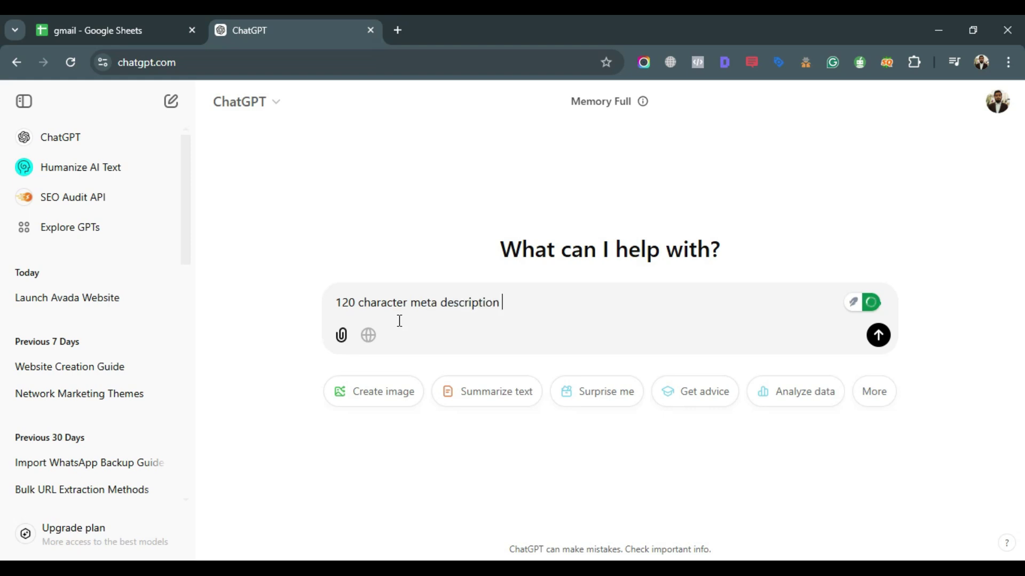
{"action": "type", "text": " on \""}
{"action": "key", "text": "ctrl+v"}
{"action": "key", "text": "Return"}
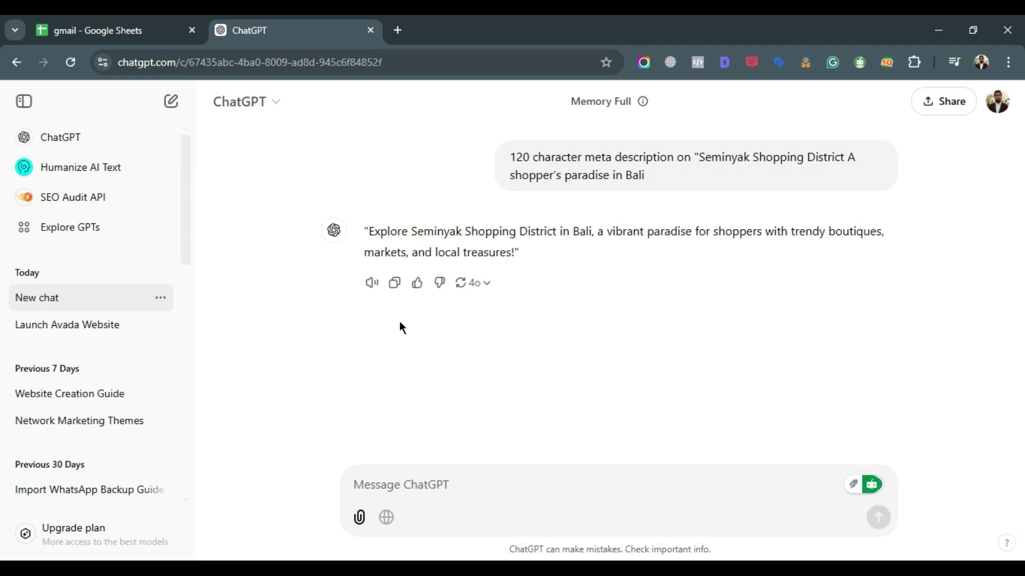
- Open aitohumantextconverter.com in a new browser tab and go to its empty input text area
{"action": "left_click", "coordinate": [407, 25]}
{"action": "type", "text": "aitohumantextconverter.com"}
{"action": "key", "text": "Return"}
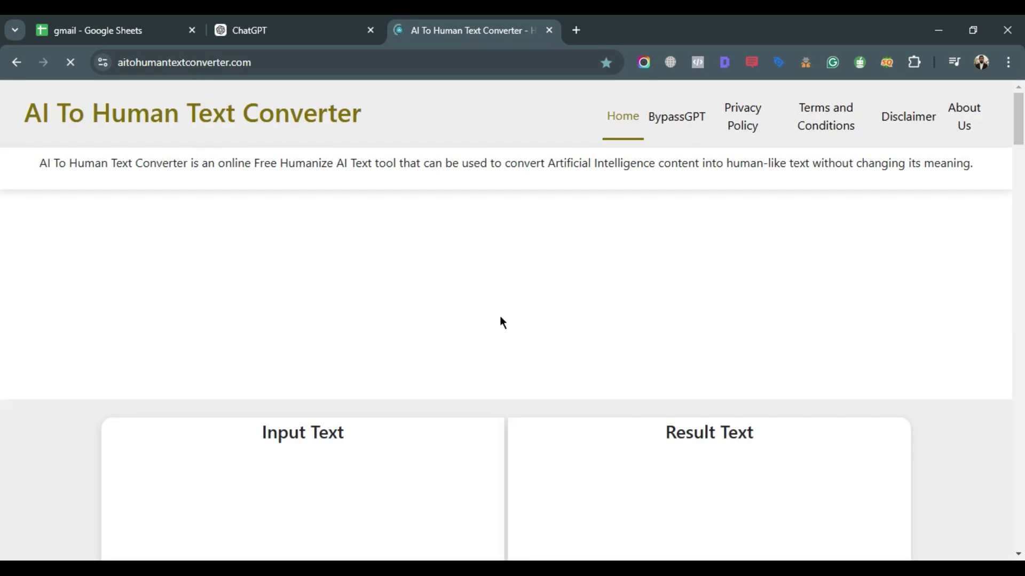
{"action": "scroll", "coordinate": [501, 322], "scroll_direction": "down", "scroll_amount": 5}
{"action": "left_click", "coordinate": [318, 265]}
{"action": "scroll", "coordinate": [224, 202], "scroll_direction": "down", "scroll_amount": 5}
{"action": "left_click", "coordinate": [219, 197]}
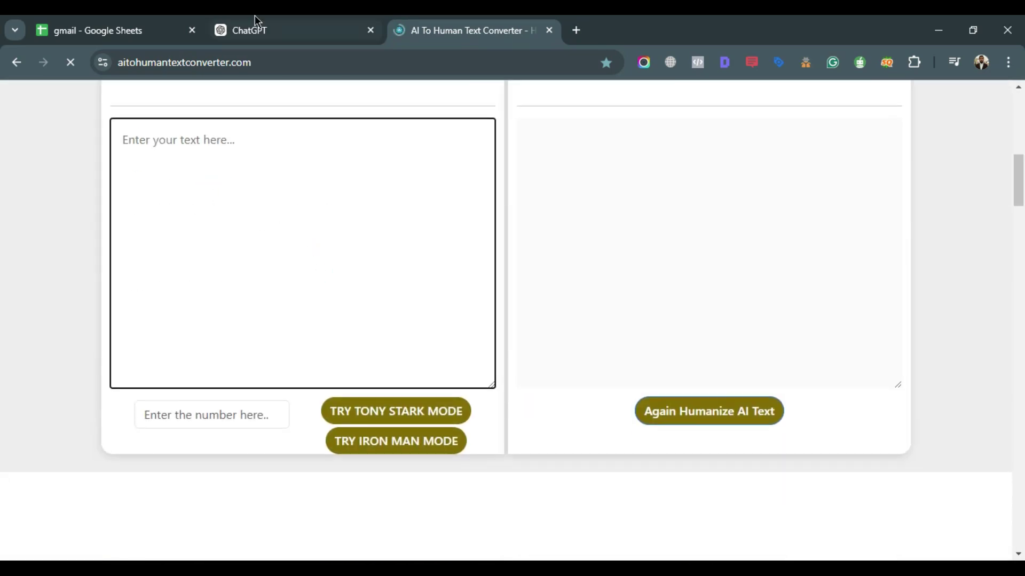
- Copy ChatGPT's meta description, without its quotation marks, into the text converter's input
{"action": "left_click", "coordinate": [254, 16]}
{"action": "left_click_drag", "start_coordinate": [368, 231], "coordinate": [510, 263]}
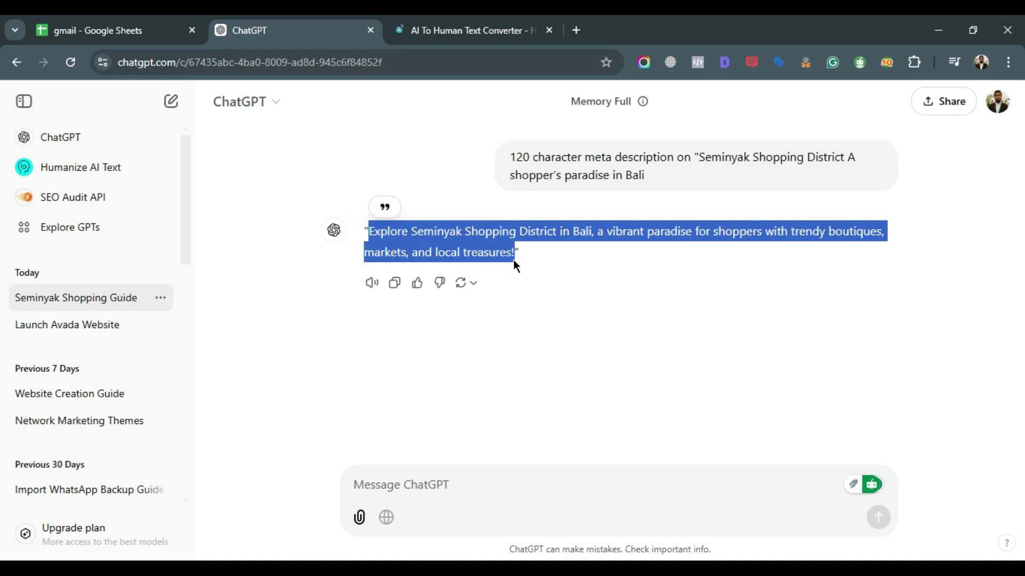
{"action": "left_click", "coordinate": [434, 28]}
{"action": "left_click", "coordinate": [288, 269]}
{"action": "type", "text": "Explore Seminyak Shopping District in Bali, a vibrant paradise for shoppers with trendy boutiques, markets, and local treasures!"}
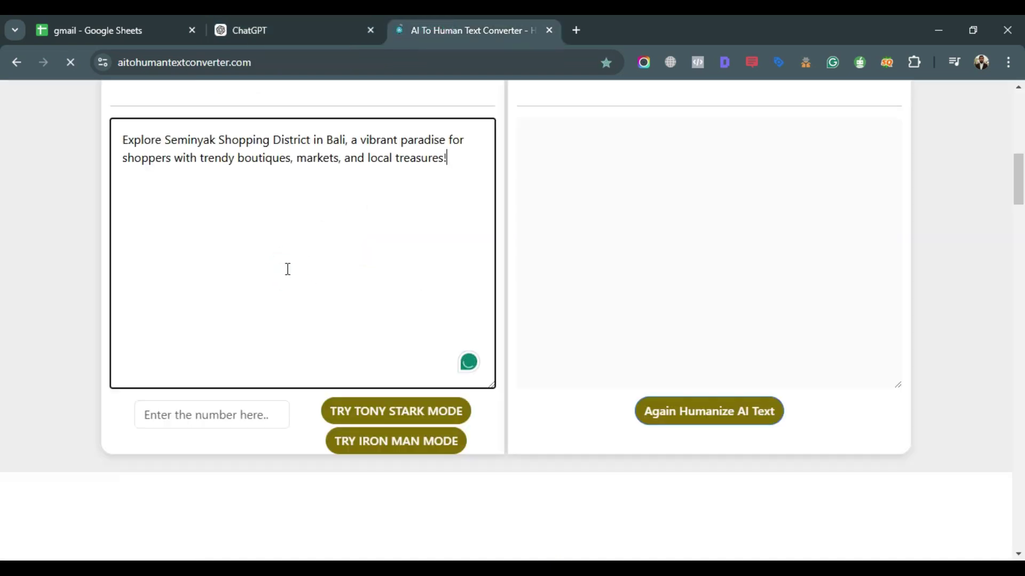
- Humanize the meta description in Tony Stark mode and copy the resulting text
{"action": "left_click", "coordinate": [404, 412]}
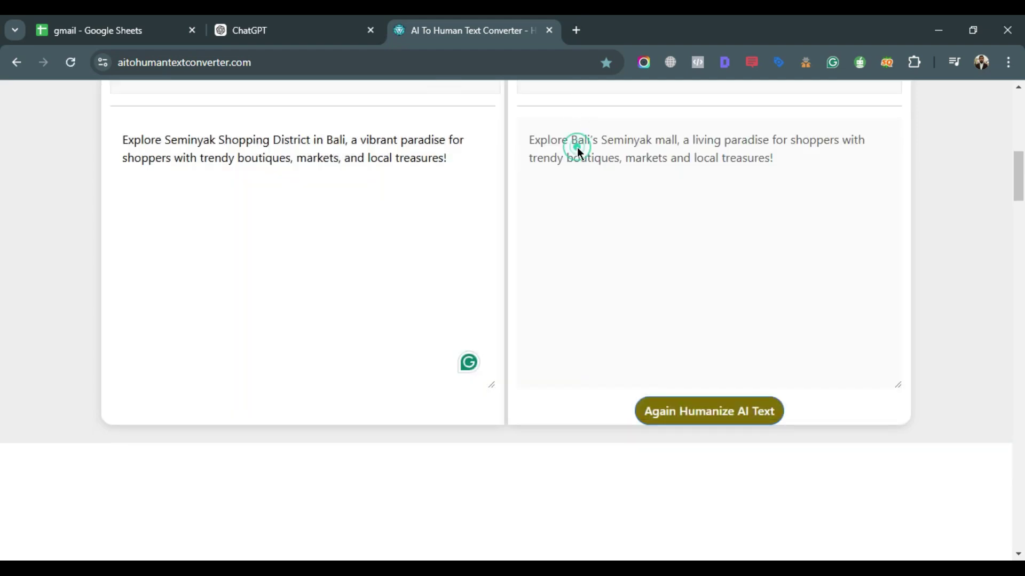
{"action": "triple_click", "coordinate": [577, 150]}
{"action": "key", "text": "ctrl+c"}
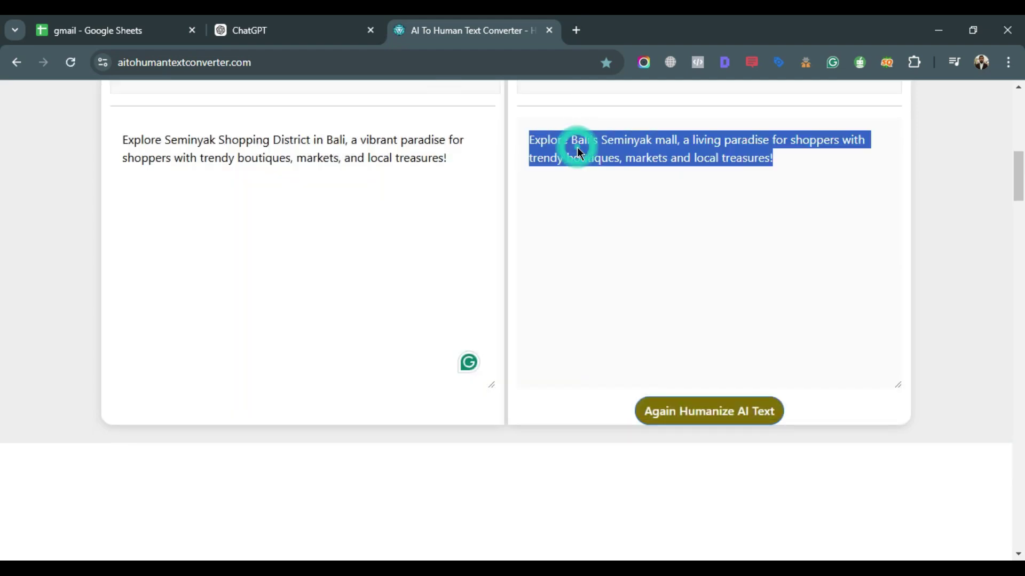
{"action": "left_click", "coordinate": [694, 417]}
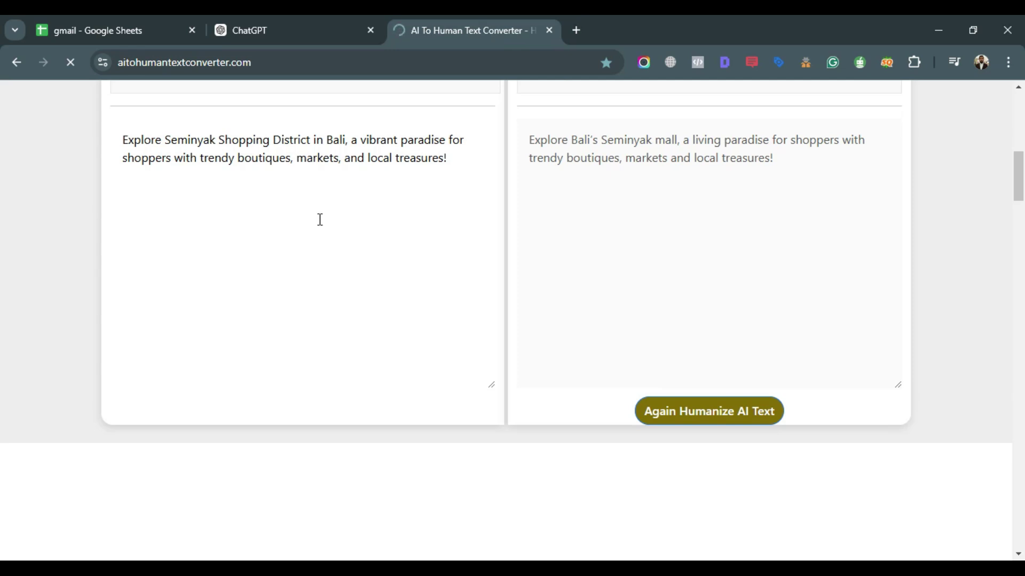
{"action": "left_click", "coordinate": [309, 123]}
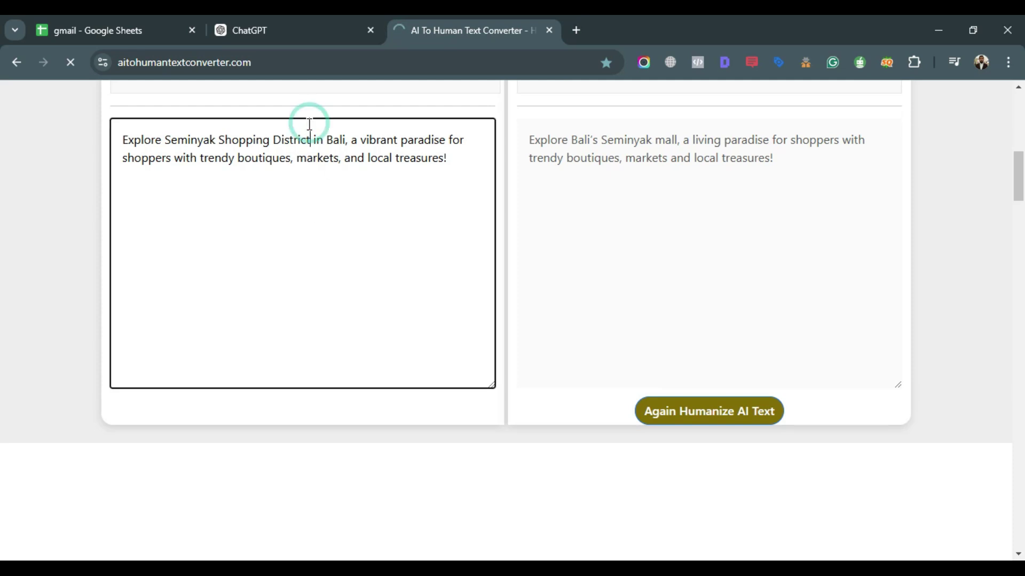
{"action": "left_click_drag", "start_coordinate": [159, 145], "coordinate": [343, 211]}
{"action": "left_click", "coordinate": [344, 210]}
{"action": "left_click", "coordinate": [427, 231]}
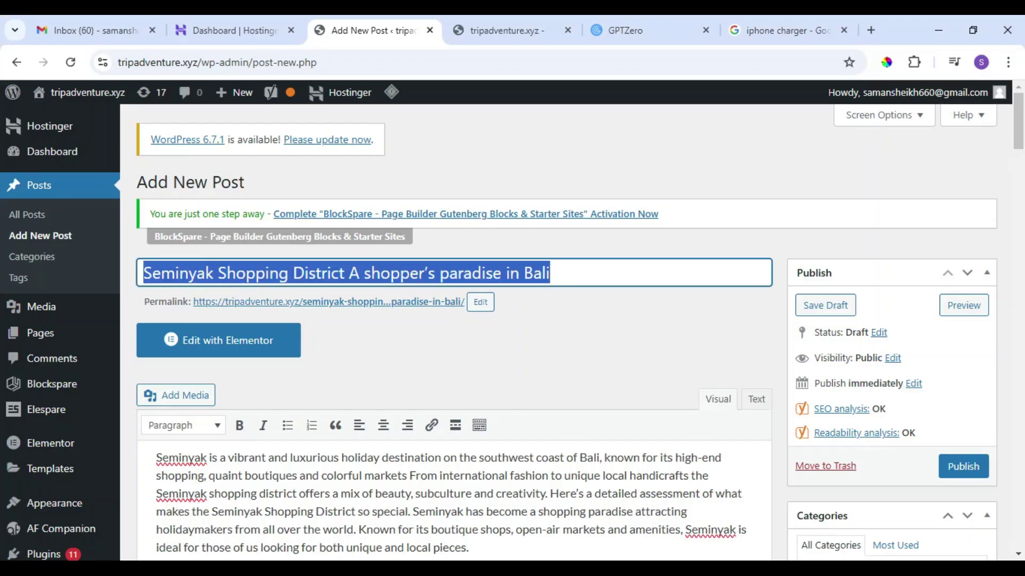
- Paste the humanized text "Explore Bali's Seminyak mall, a living paradise for shoppers with trendy boutiques, markets and local treasures!" as the Yoast meta description in WordPress
{"action": "scroll", "coordinate": [339, 376], "scroll_direction": "down", "scroll_amount": 15}
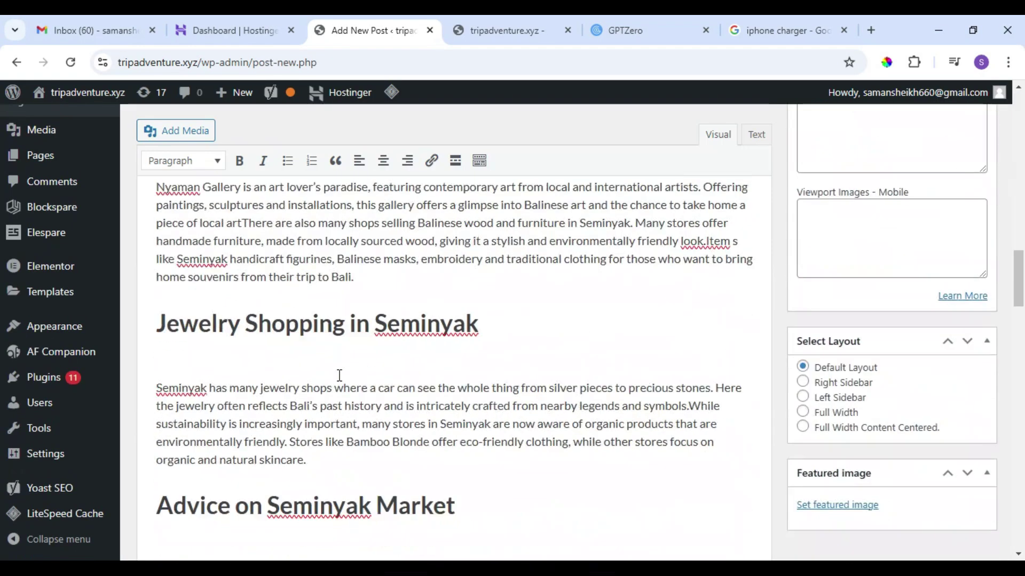
{"action": "scroll", "coordinate": [340, 377], "scroll_direction": "up", "scroll_amount": 8}
{"action": "scroll", "coordinate": [339, 373], "scroll_direction": "down", "scroll_amount": 6}
{"action": "left_click", "coordinate": [265, 198]}
{"action": "key", "text": "ctrl+v"}
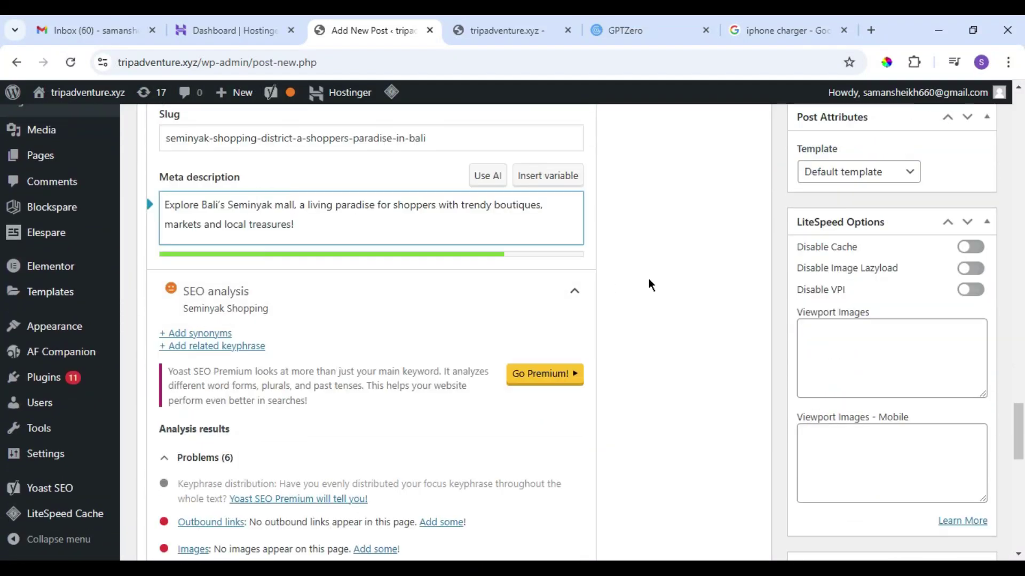
- Review the problems and good results in the post's Yoast SEO analysis
{"action": "scroll", "coordinate": [485, 254], "scroll_direction": "down", "scroll_amount": 6}
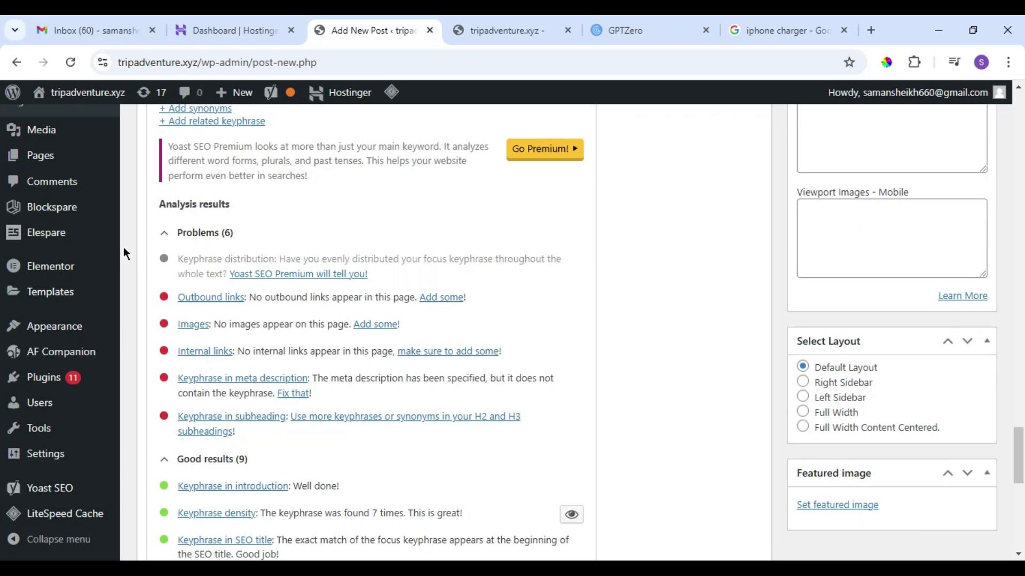
{"action": "scroll", "coordinate": [379, 210], "scroll_direction": "up", "scroll_amount": 8}
{"action": "scroll", "coordinate": [246, 240], "scroll_direction": "up", "scroll_amount": 5}
{"action": "scroll", "coordinate": [245, 240], "scroll_direction": "down", "scroll_amount": 12}
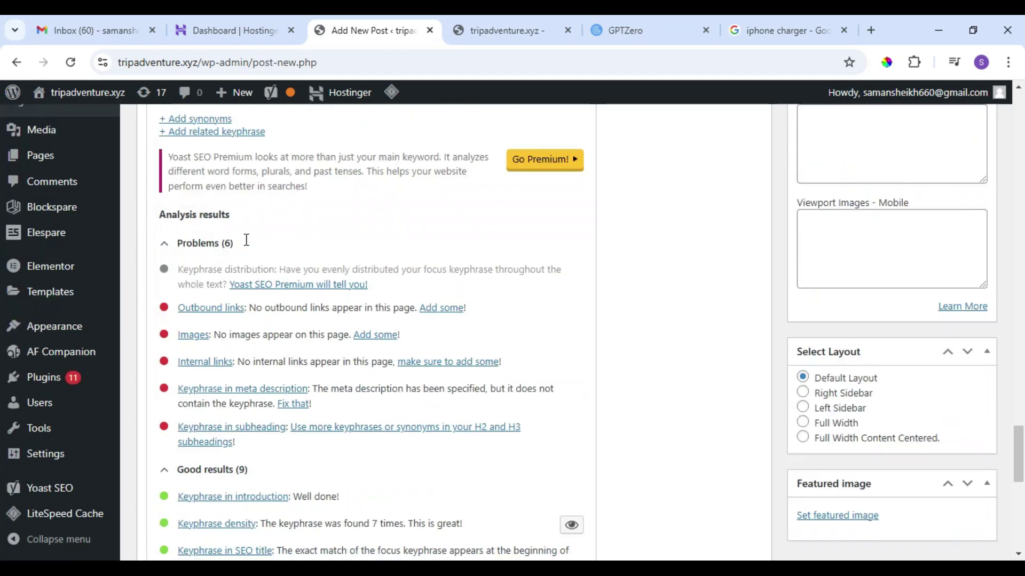
{"action": "scroll", "coordinate": [224, 354], "scroll_direction": "up", "scroll_amount": 8}
{"action": "scroll", "coordinate": [223, 354], "scroll_direction": "up", "scroll_amount": 8}
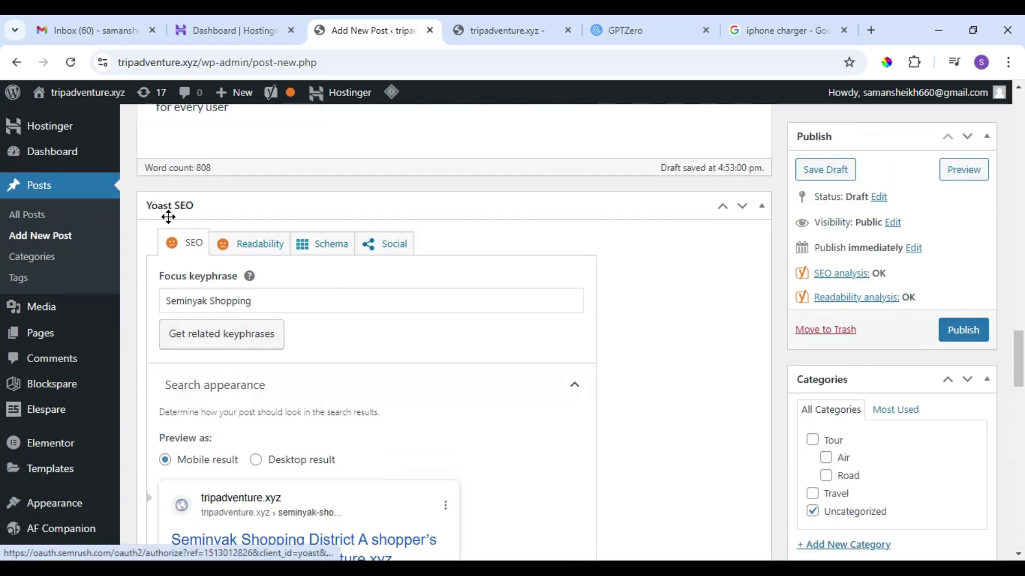
{"action": "scroll", "coordinate": [229, 215], "scroll_direction": "down", "scroll_amount": 14}
{"action": "scroll", "coordinate": [270, 368], "scroll_direction": "down", "scroll_amount": 3}
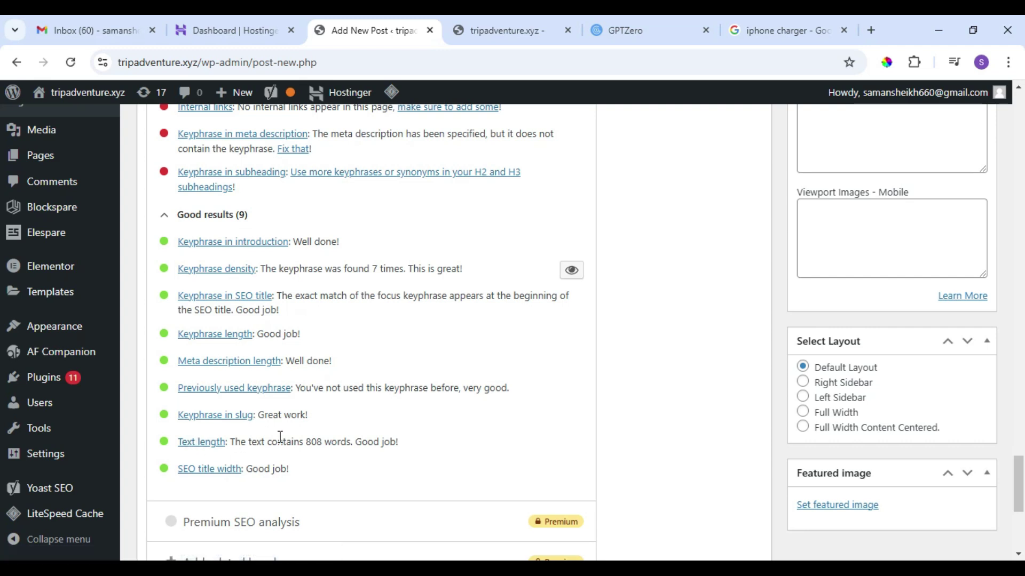
{"action": "left_click", "coordinate": [309, 435]}
{"action": "left_click_drag", "start_coordinate": [348, 383], "coordinate": [423, 389]}
{"action": "left_click", "coordinate": [431, 394]}
{"action": "scroll", "coordinate": [412, 327], "scroll_direction": "up", "scroll_amount": 4}
{"action": "scroll", "coordinate": [258, 438], "scroll_direction": "down", "scroll_amount": 1}
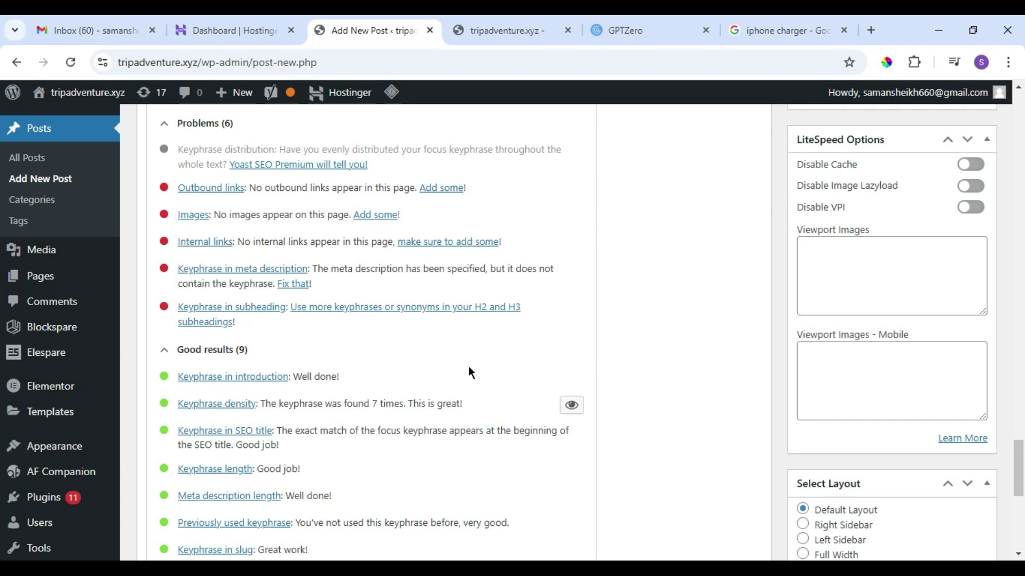
{"action": "scroll", "coordinate": [349, 259], "scroll_direction": "up", "scroll_amount": 2}
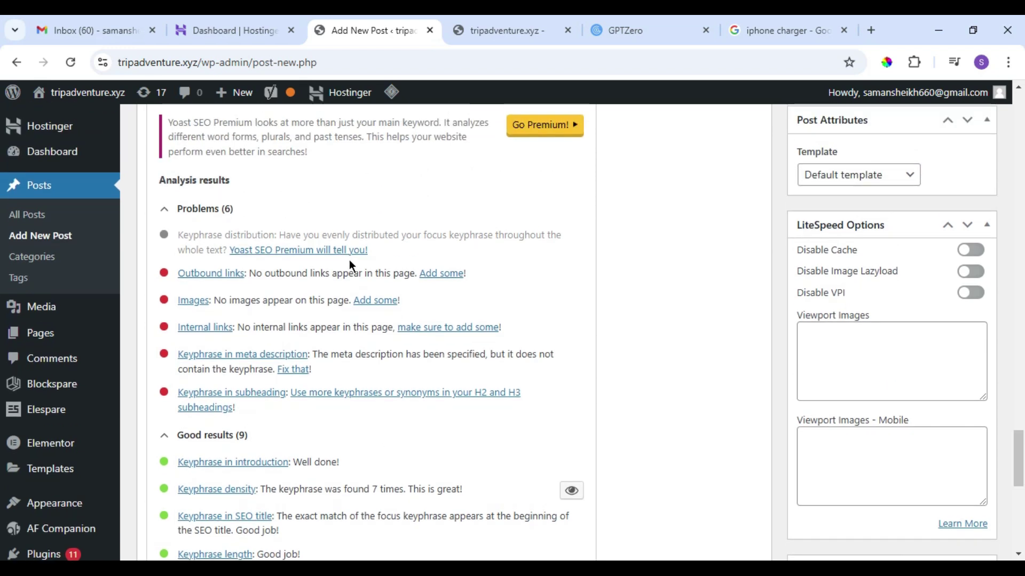
{"action": "triple_click", "coordinate": [291, 276]}
{"action": "left_click", "coordinate": [290, 273]}
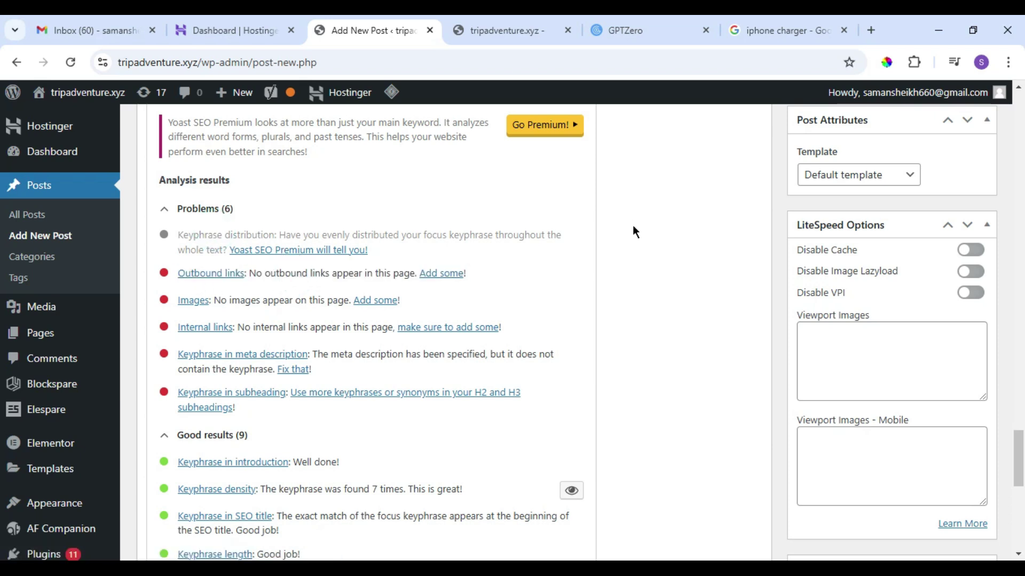
- Remove the blank line beneath the "Art for sale in Seminyak Nyaman Gallery" heading
{"action": "scroll", "coordinate": [501, 242], "scroll_direction": "up", "scroll_amount": 15}
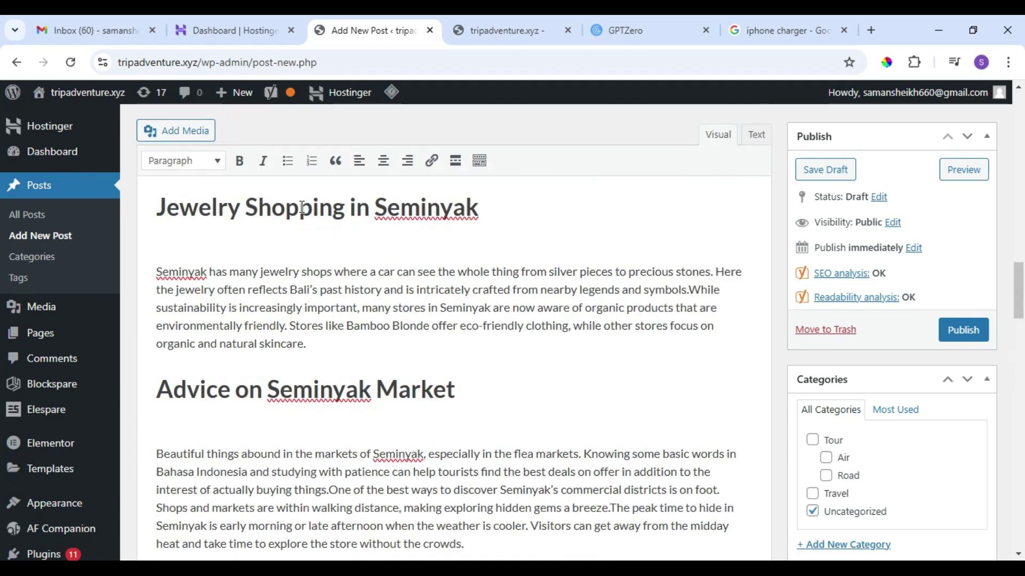
{"action": "scroll", "coordinate": [301, 207], "scroll_direction": "up", "scroll_amount": 5}
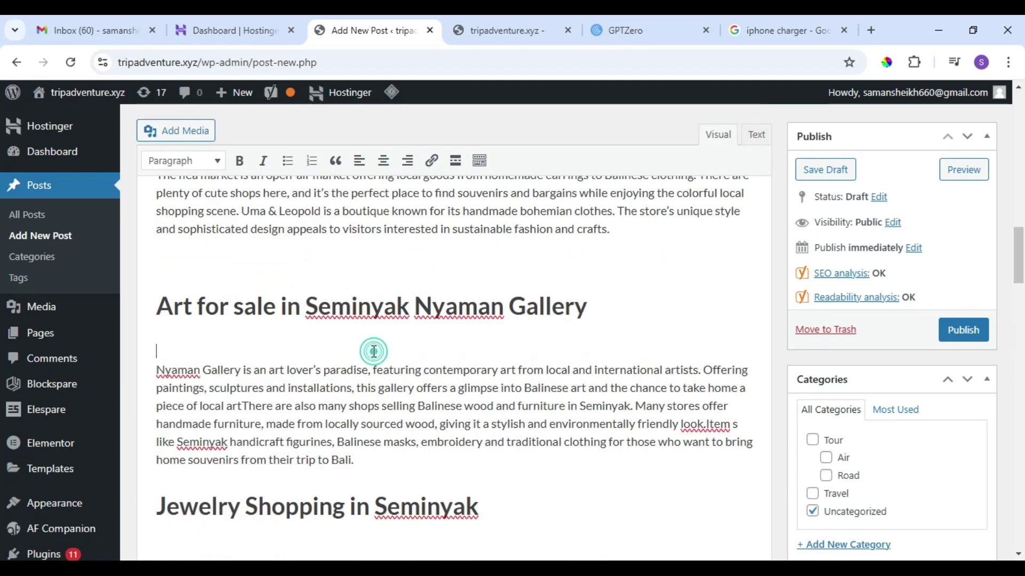
{"action": "left_click", "coordinate": [153, 354]}
{"action": "key", "text": "BackSpace"}
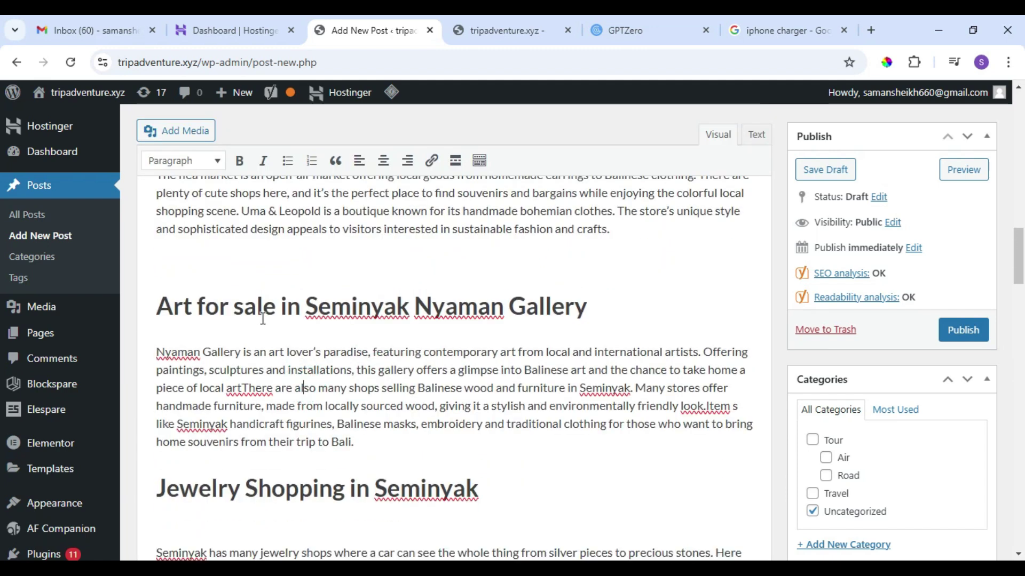
- Look through the article's title, headings and paragraphs, from the introduction to the conclusion
{"action": "scroll", "coordinate": [355, 382], "scroll_direction": "down", "scroll_amount": 4}
{"action": "scroll", "coordinate": [357, 382], "scroll_direction": "up", "scroll_amount": 4}
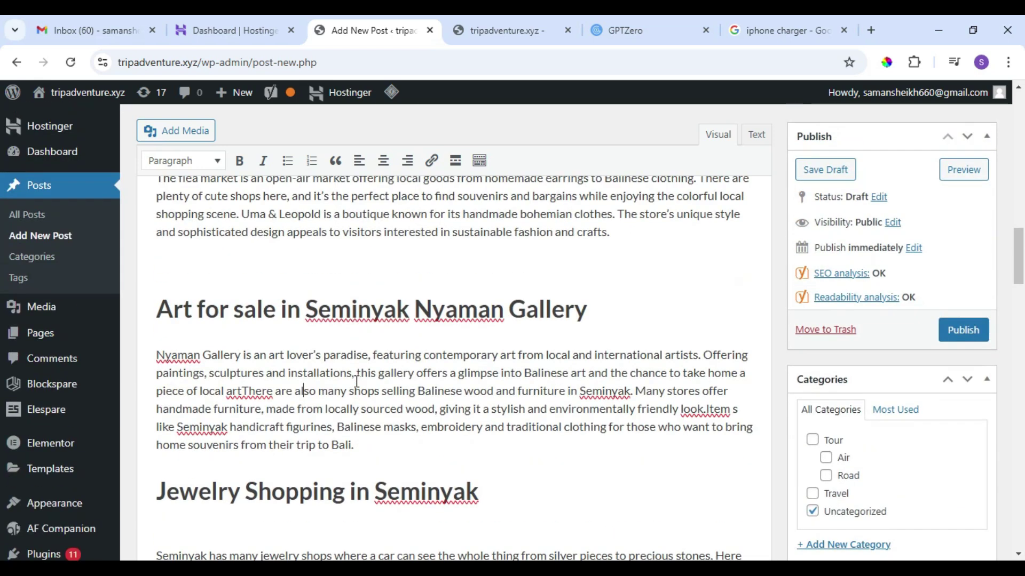
{"action": "double_click", "coordinate": [354, 391]}
{"action": "left_click_drag", "start_coordinate": [354, 391], "coordinate": [412, 390]}
{"action": "left_click", "coordinate": [418, 391]}
{"action": "scroll", "coordinate": [507, 442], "scroll_direction": "down", "scroll_amount": 15}
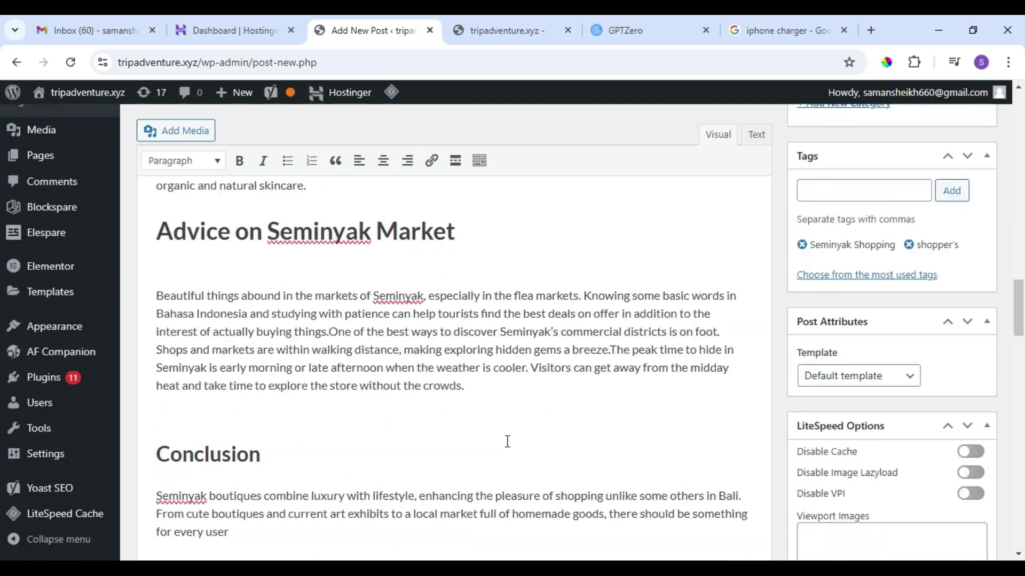
{"action": "scroll", "coordinate": [343, 212], "scroll_direction": "up", "scroll_amount": 12}
{"action": "scroll", "coordinate": [342, 208], "scroll_direction": "down", "scroll_amount": 2}
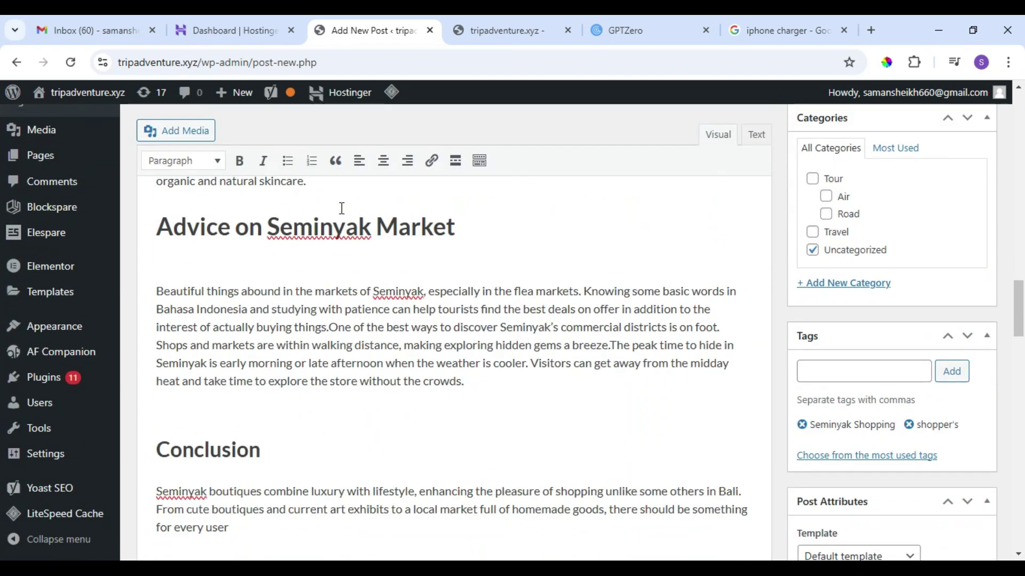
{"action": "left_click", "coordinate": [191, 416]}
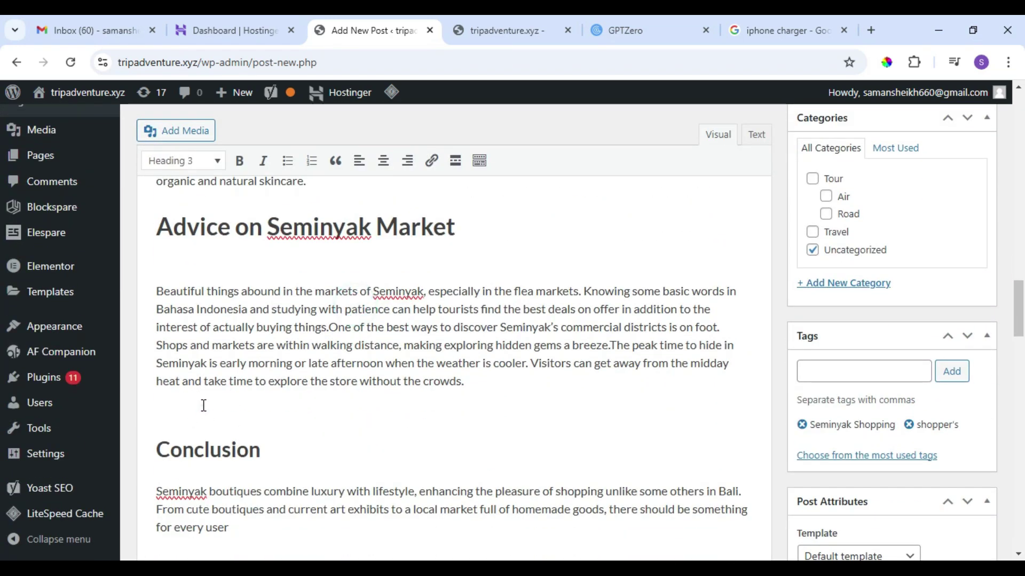
{"action": "left_click", "coordinate": [449, 309]}
{"action": "left_click", "coordinate": [515, 339]}
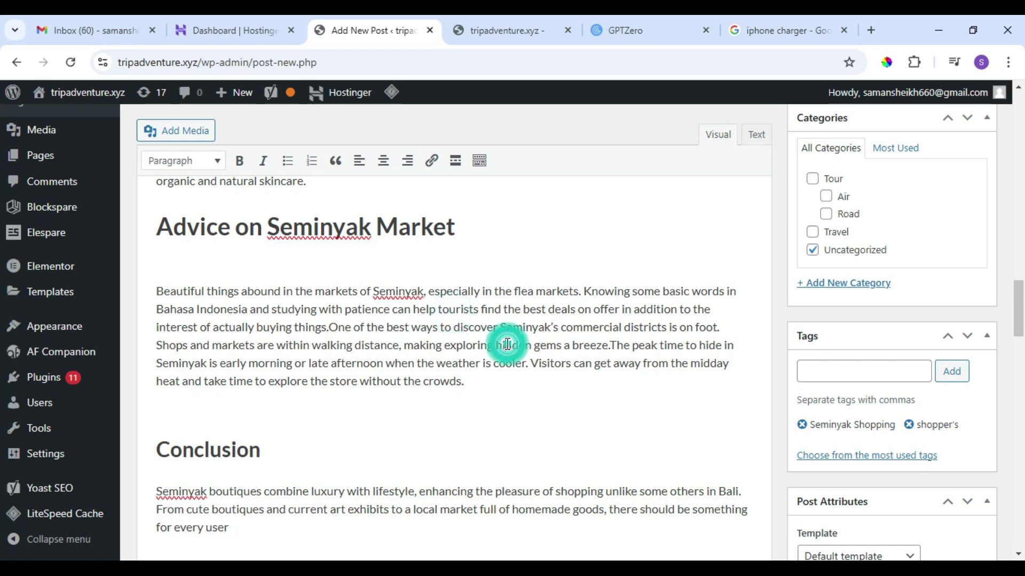
{"action": "scroll", "coordinate": [510, 352], "scroll_direction": "up", "scroll_amount": 10}
{"action": "left_click_drag", "start_coordinate": [288, 273], "coordinate": [140, 272]}
{"action": "left_click", "coordinate": [489, 465]}
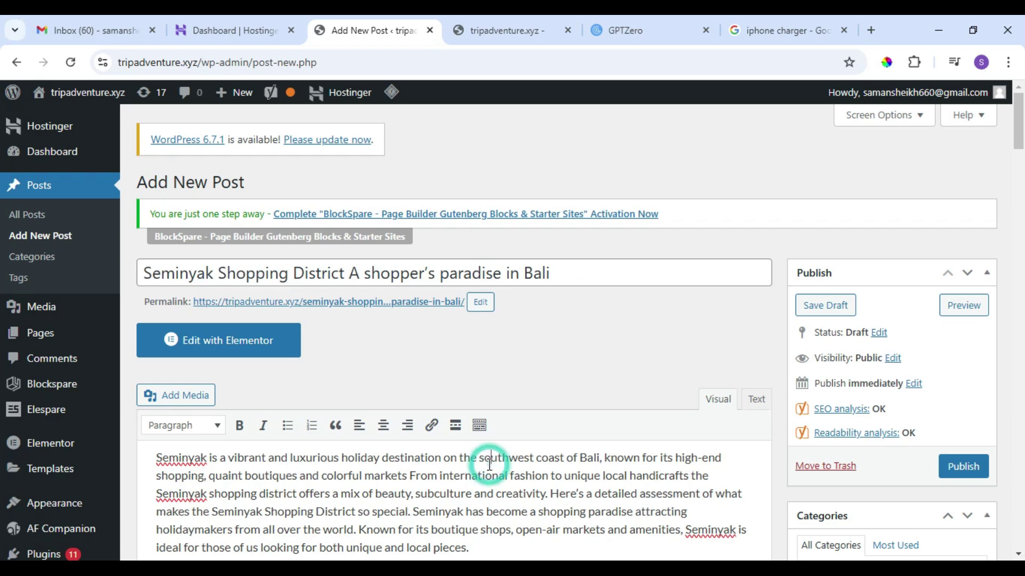
{"action": "scroll", "coordinate": [490, 464], "scroll_direction": "down", "scroll_amount": 5}
{"action": "left_click", "coordinate": [408, 345]}
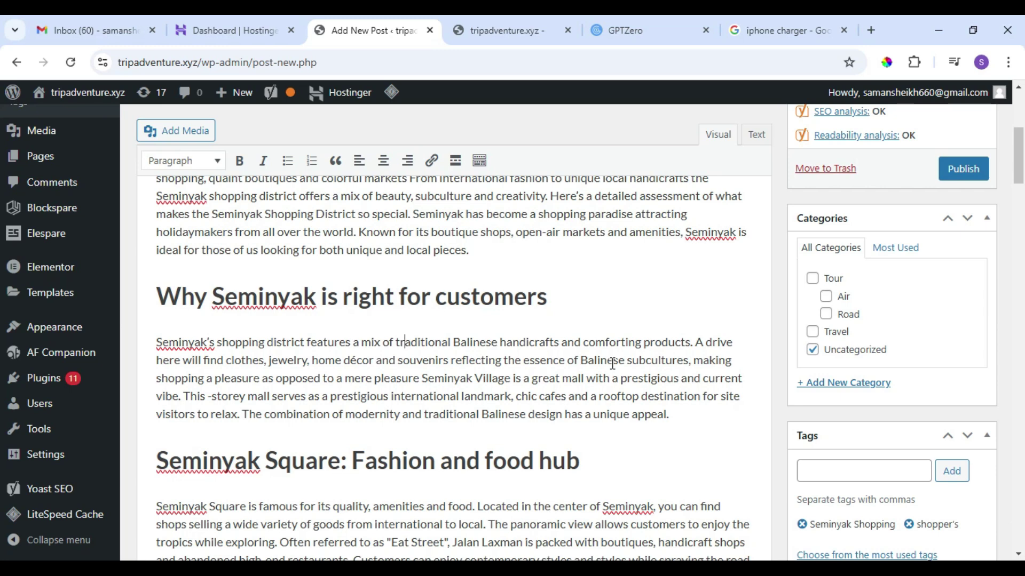
- Check the image and internal link problems in the Yoast SEO analysis
{"action": "scroll", "coordinate": [613, 364], "scroll_direction": "down", "scroll_amount": 15}
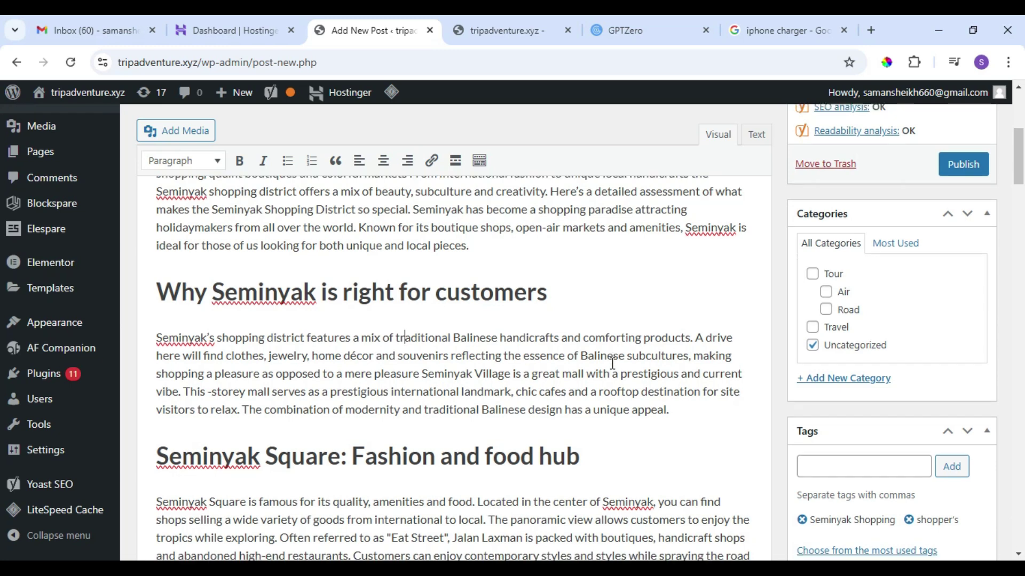
{"action": "scroll", "coordinate": [612, 363], "scroll_direction": "down", "scroll_amount": 13}
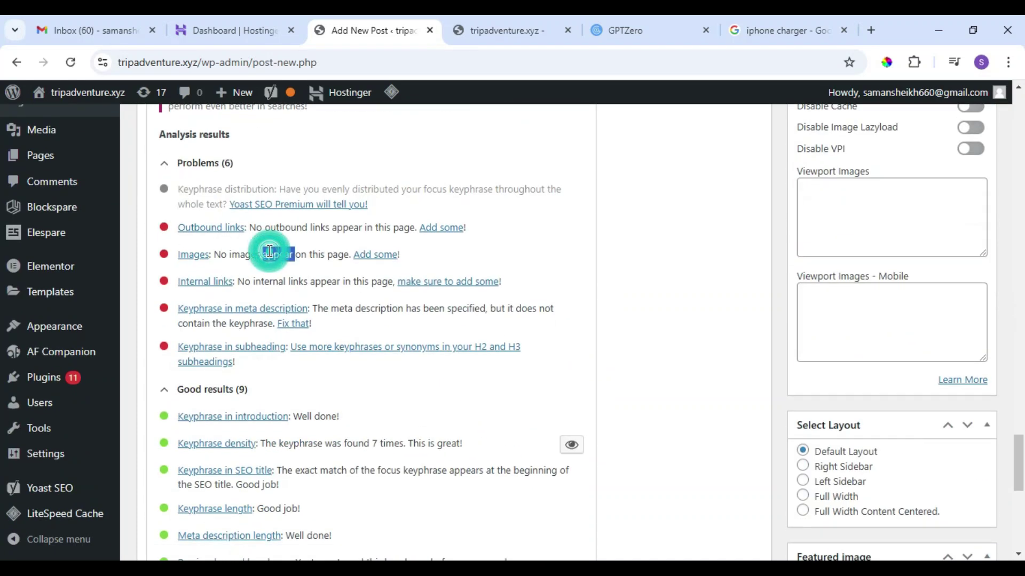
{"action": "double_click", "coordinate": [286, 254]}
{"action": "left_click", "coordinate": [286, 254]}
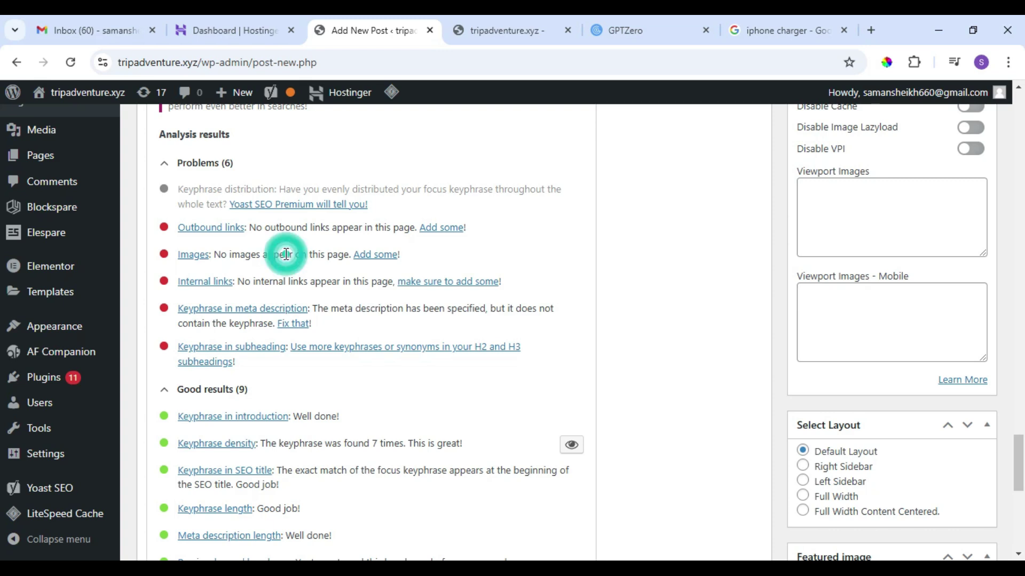
{"action": "scroll", "coordinate": [825, 372], "scroll_direction": "down", "scroll_amount": 3}
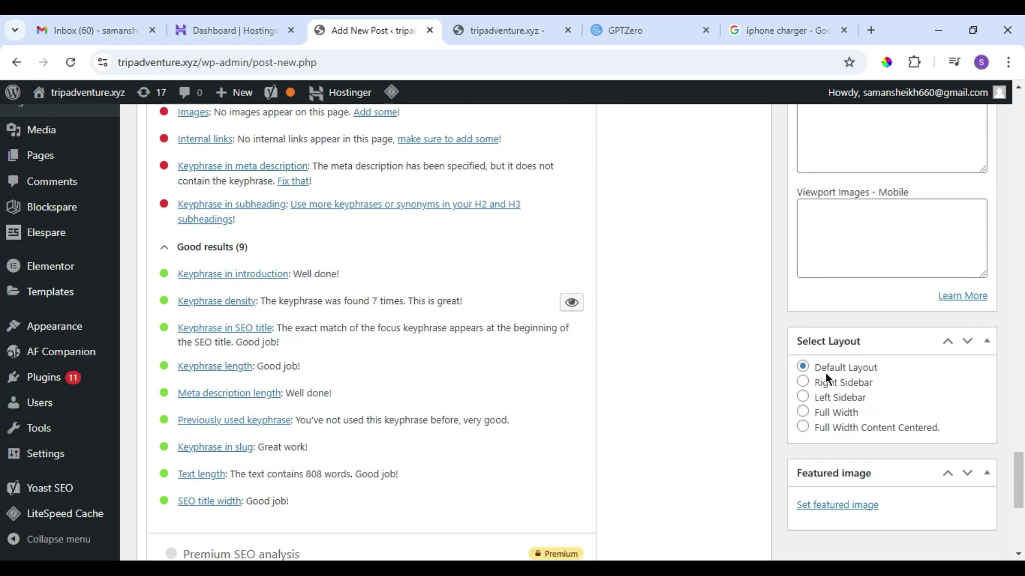
{"action": "scroll", "coordinate": [584, 305], "scroll_direction": "up", "scroll_amount": 1}
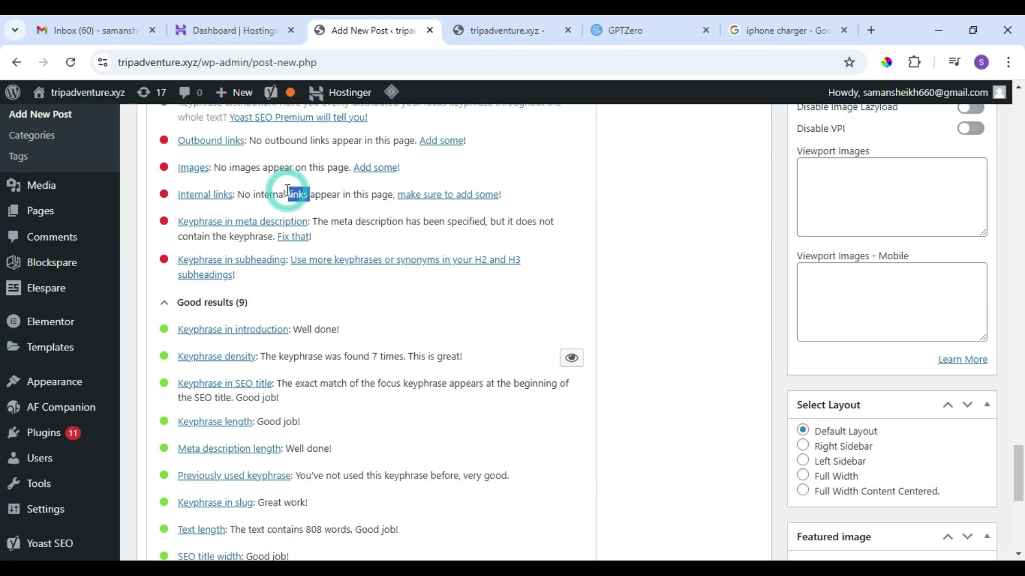
{"action": "scroll", "coordinate": [647, 267], "scroll_direction": "up", "scroll_amount": 10}
{"action": "scroll", "coordinate": [647, 266], "scroll_direction": "up", "scroll_amount": 9}
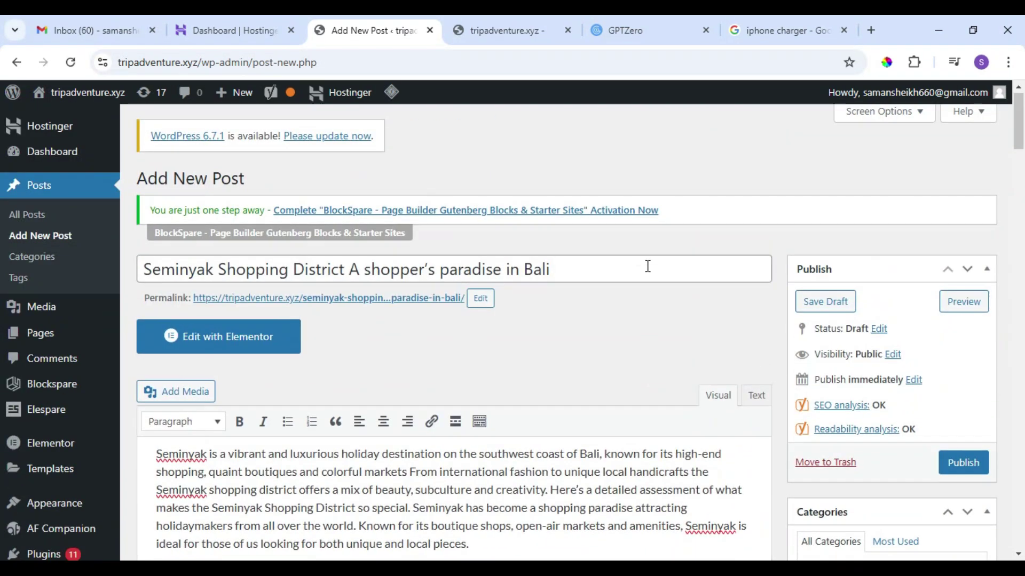
{"action": "scroll", "coordinate": [430, 266], "scroll_direction": "down", "scroll_amount": 6}
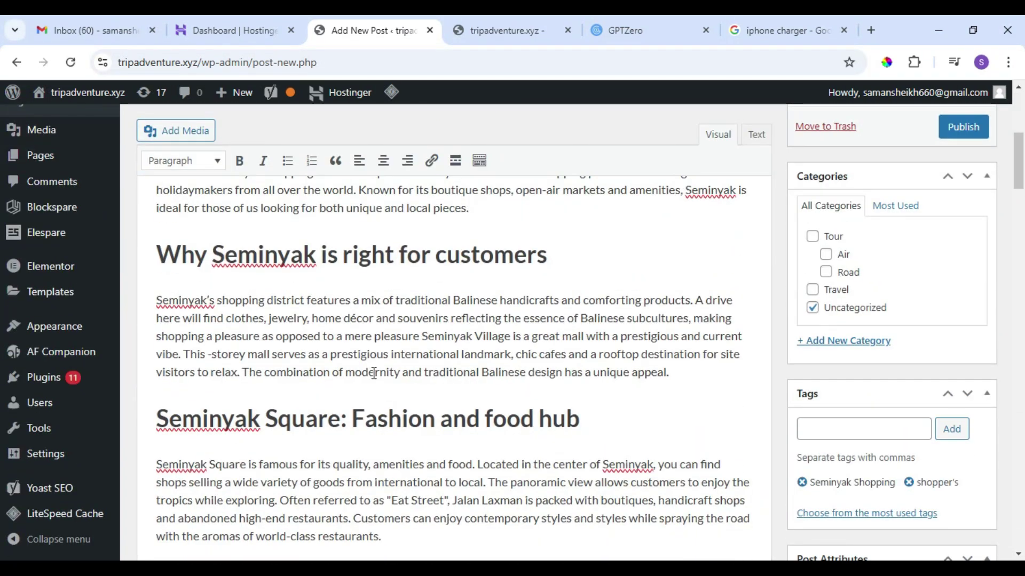
{"action": "scroll", "coordinate": [493, 365], "scroll_direction": "up", "scroll_amount": 2}
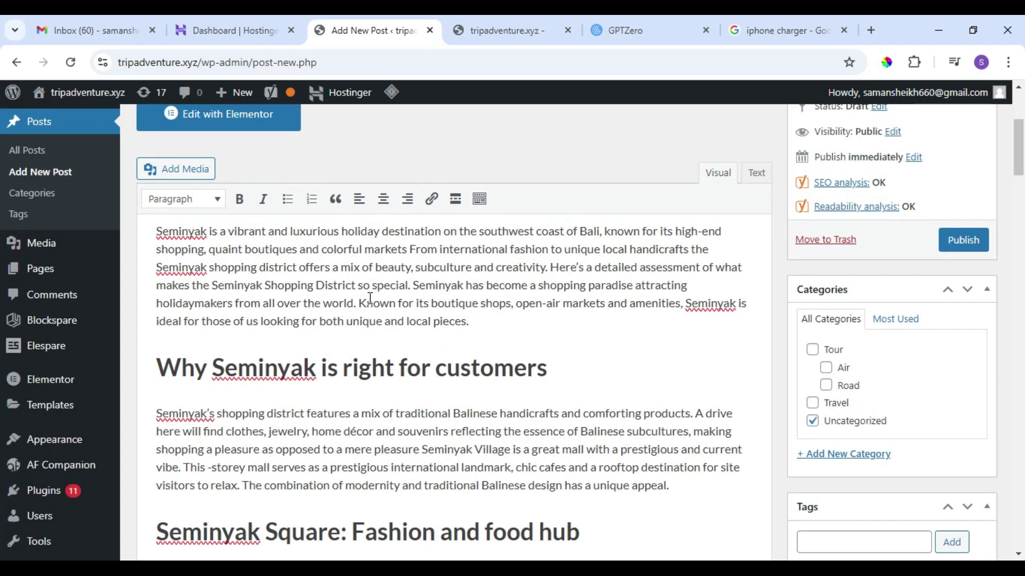
{"action": "scroll", "coordinate": [370, 298], "scroll_direction": "up", "scroll_amount": 1}
{"action": "scroll", "coordinate": [370, 297], "scroll_direction": "down", "scroll_amount": 15}
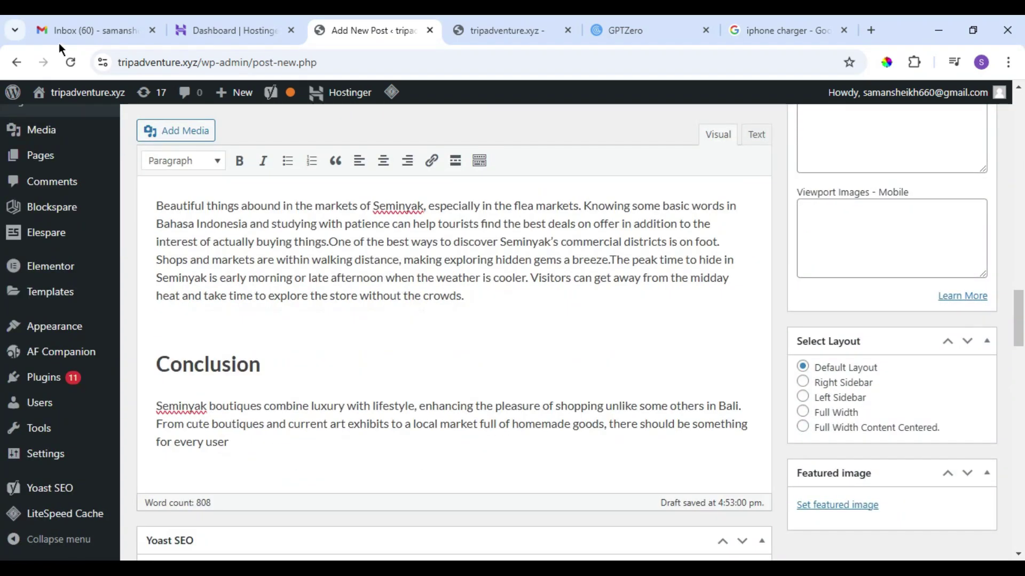
{"action": "left_click_drag", "start_coordinate": [197, 60], "coordinate": [18, 51]}
{"action": "key", "text": "ctrl+c"}
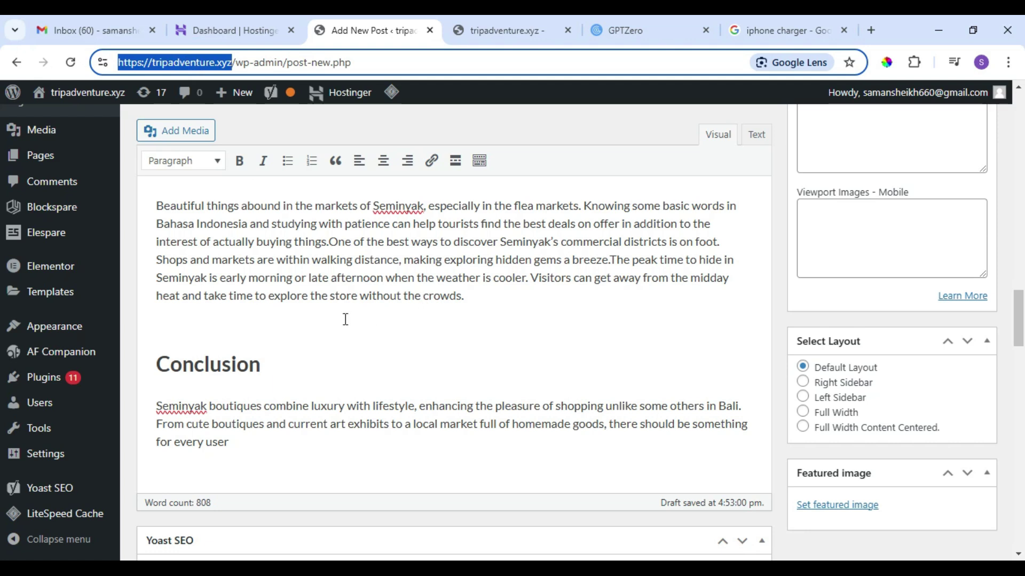
{"action": "left_click", "coordinate": [314, 321]}
{"action": "left_click", "coordinate": [230, 389]}
{"action": "scroll", "coordinate": [555, 264], "scroll_direction": "up", "scroll_amount": 8}
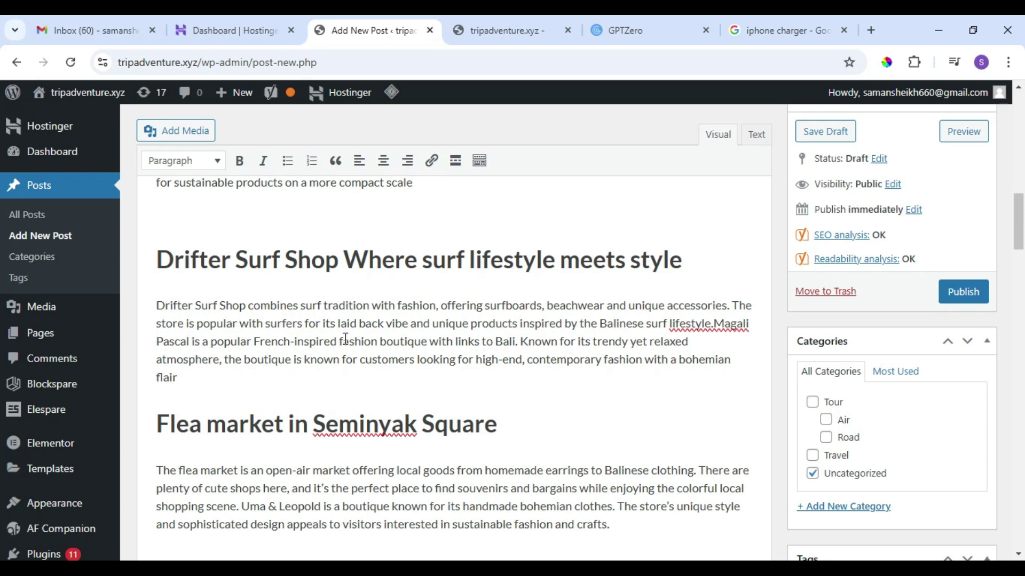
{"action": "left_click_drag", "start_coordinate": [435, 305], "coordinate": [322, 297]}
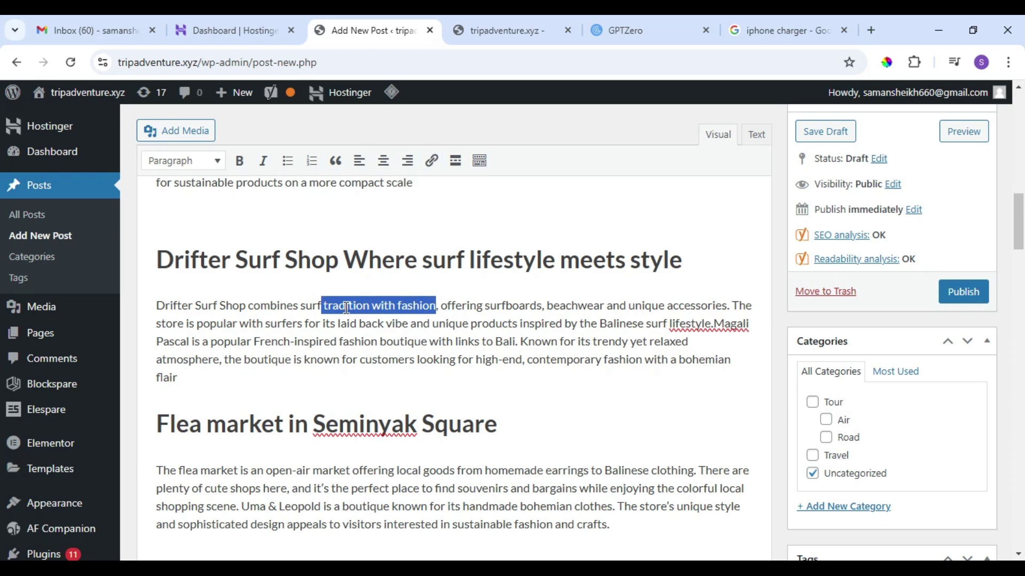
{"action": "left_click", "coordinate": [432, 160]}
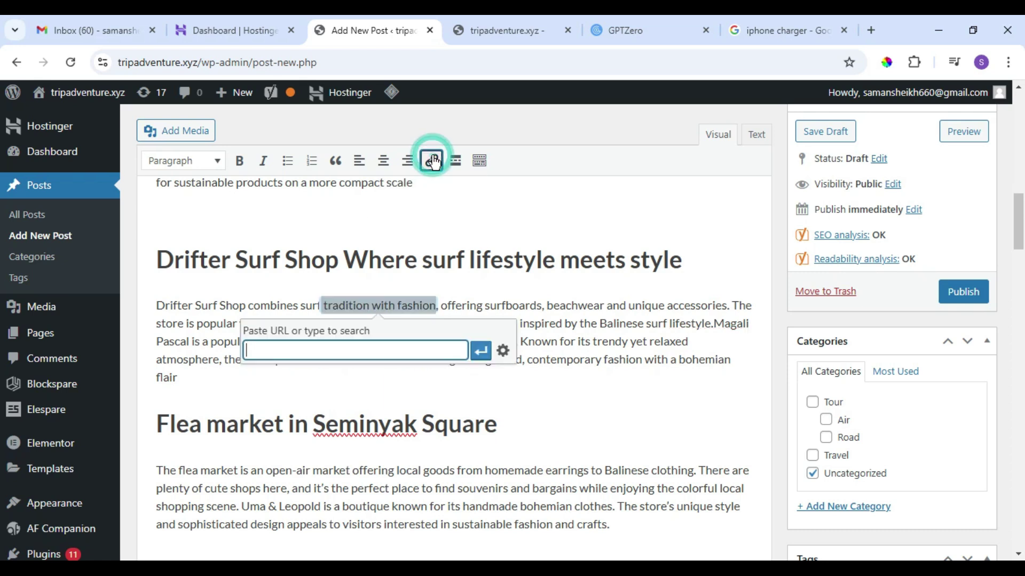
{"action": "key", "text": "ctrl+v"}
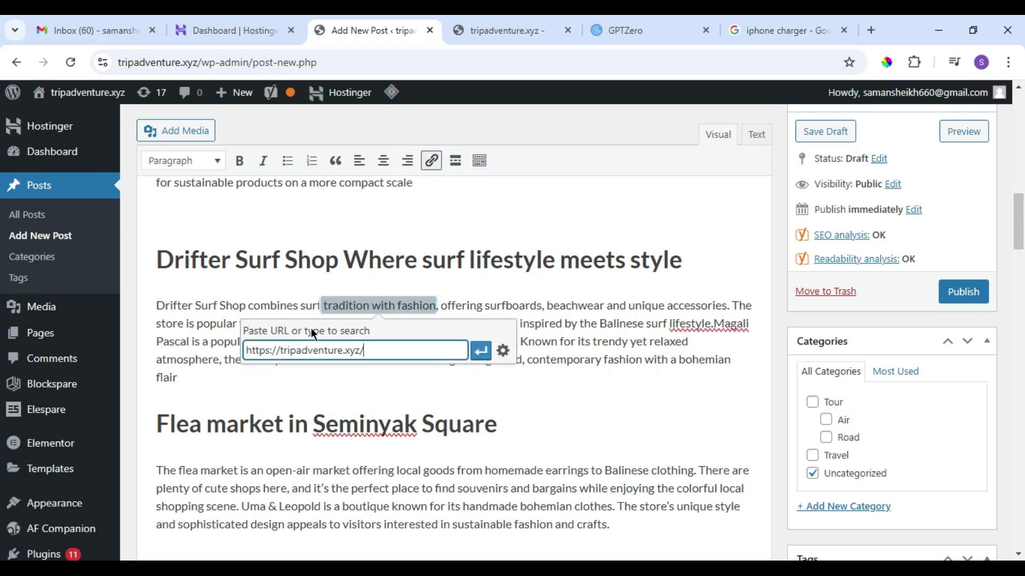
{"action": "left_click", "coordinate": [481, 351]}
- Check the internal link result and the remaining problems in the Yoast SEO analysis
{"action": "scroll", "coordinate": [557, 385], "scroll_direction": "down", "scroll_amount": 10}
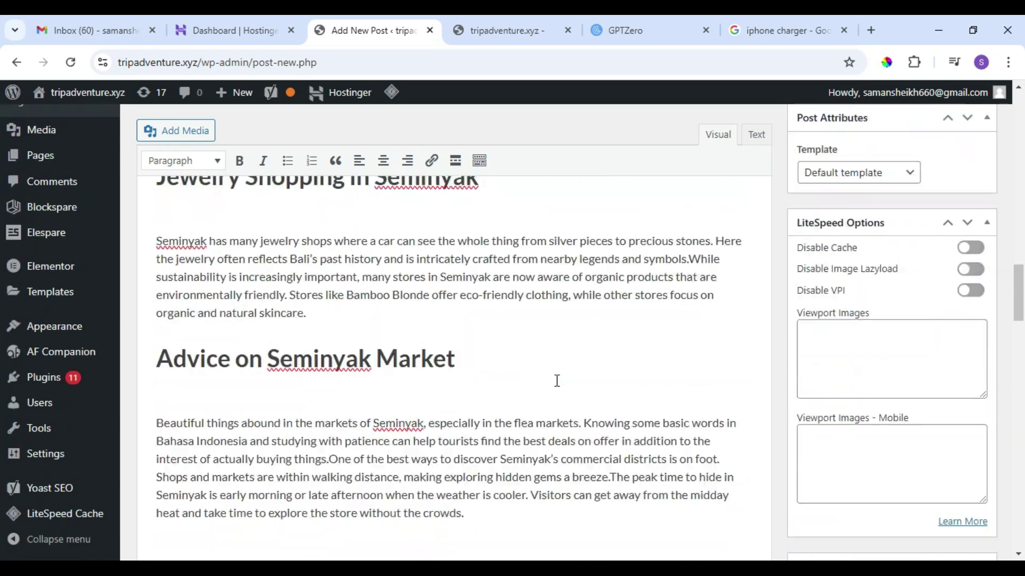
{"action": "scroll", "coordinate": [557, 387], "scroll_direction": "down", "scroll_amount": 10}
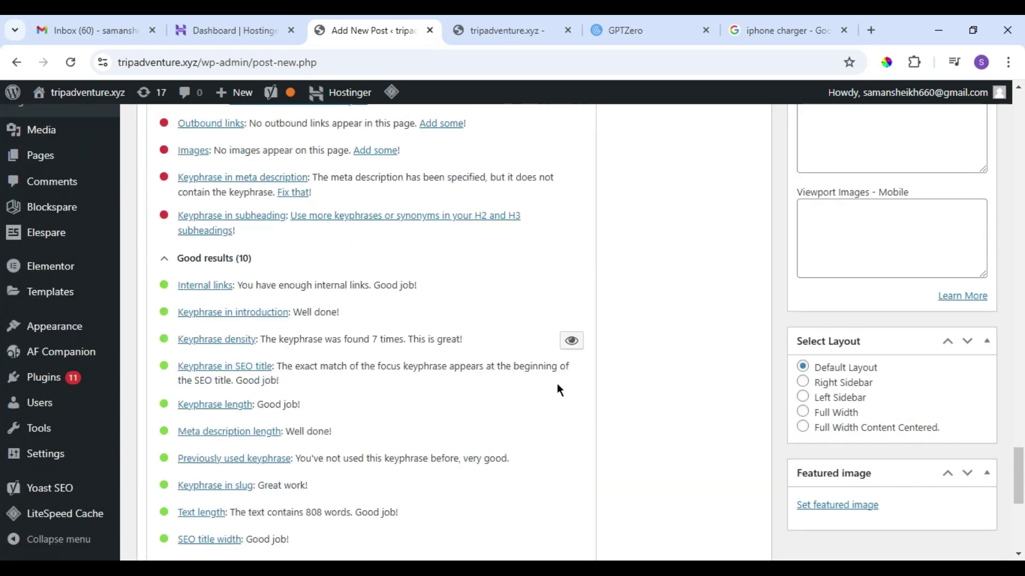
{"action": "scroll", "coordinate": [316, 427], "scroll_direction": "down", "scroll_amount": 5}
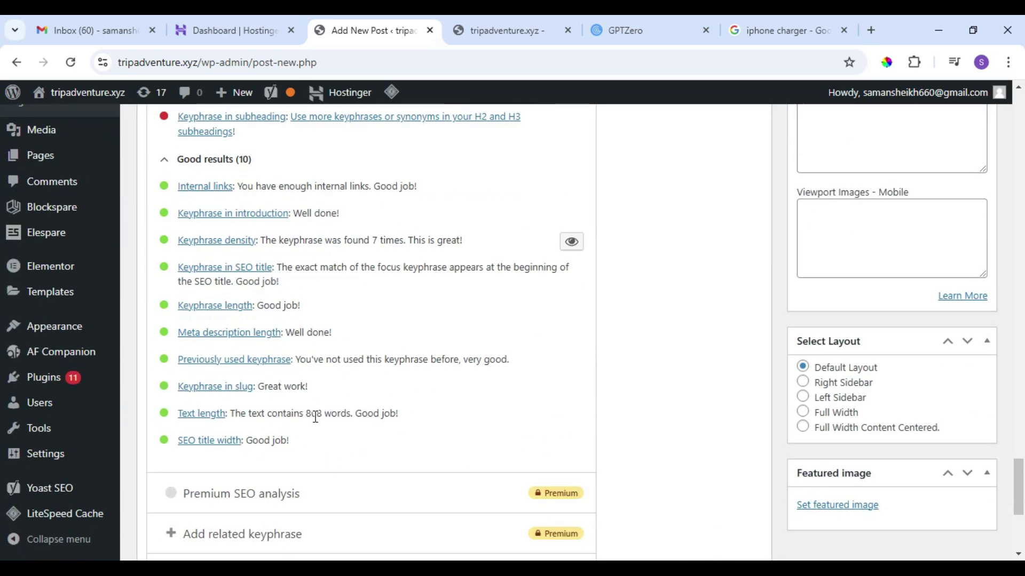
{"action": "scroll", "coordinate": [381, 352], "scroll_direction": "up", "scroll_amount": 5}
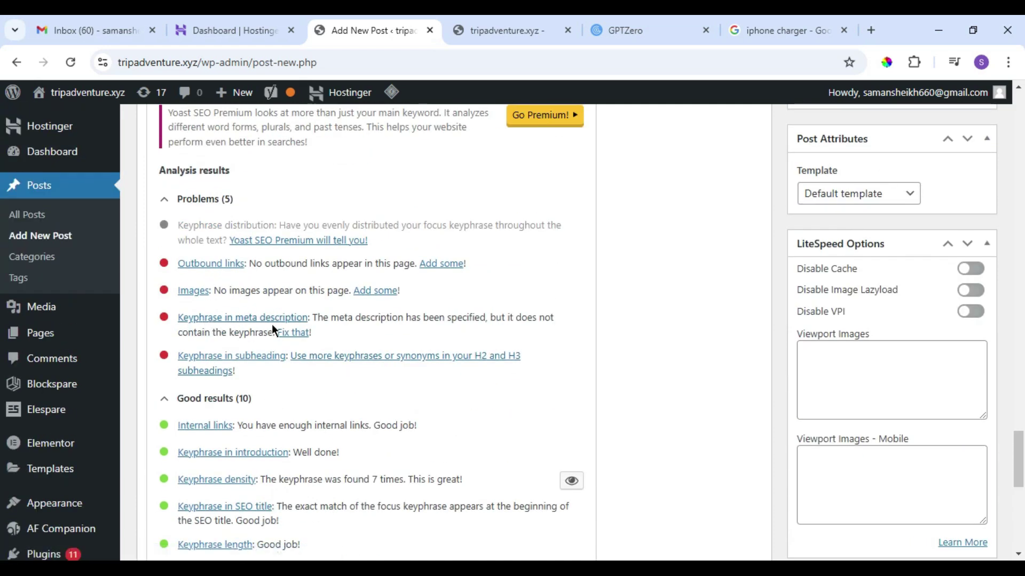
{"action": "scroll", "coordinate": [408, 316], "scroll_direction": "up", "scroll_amount": 9}
{"action": "left_click", "coordinate": [324, 439]}
- Copy "Seminyak Shopping" from the post title and replace "Seminyak" with it in the Yoast meta description
{"action": "scroll", "coordinate": [353, 424], "scroll_direction": "up", "scroll_amount": 20}
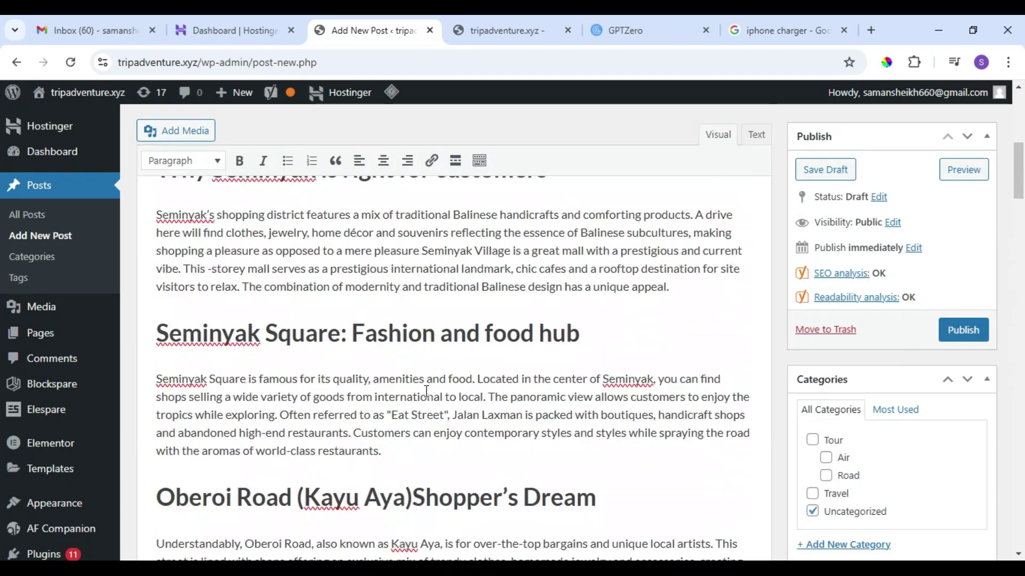
{"action": "left_click_drag", "start_coordinate": [288, 270], "coordinate": [124, 262]}
{"action": "key", "text": "ctrl+c"}
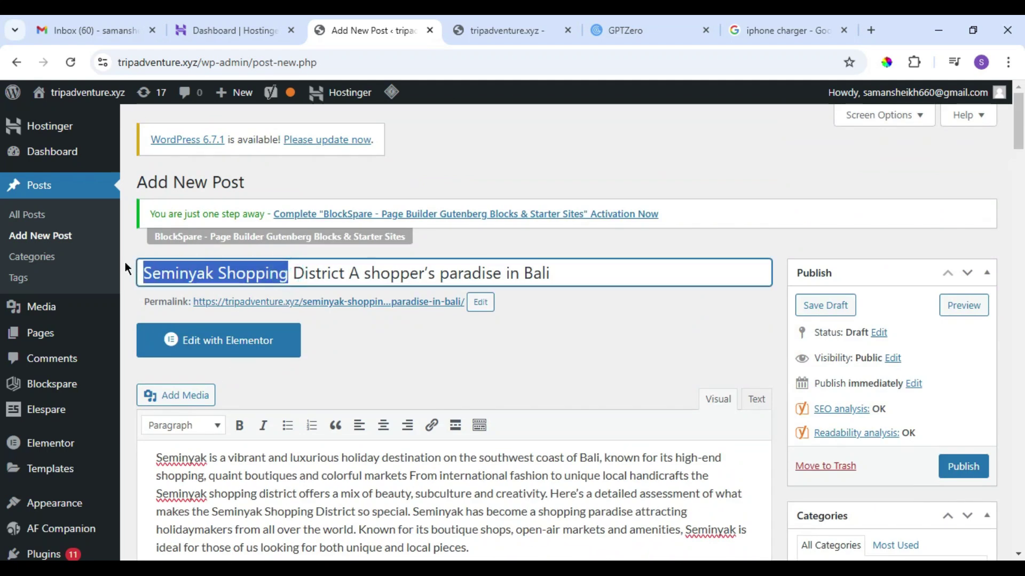
{"action": "scroll", "coordinate": [449, 431], "scroll_direction": "down", "scroll_amount": 20}
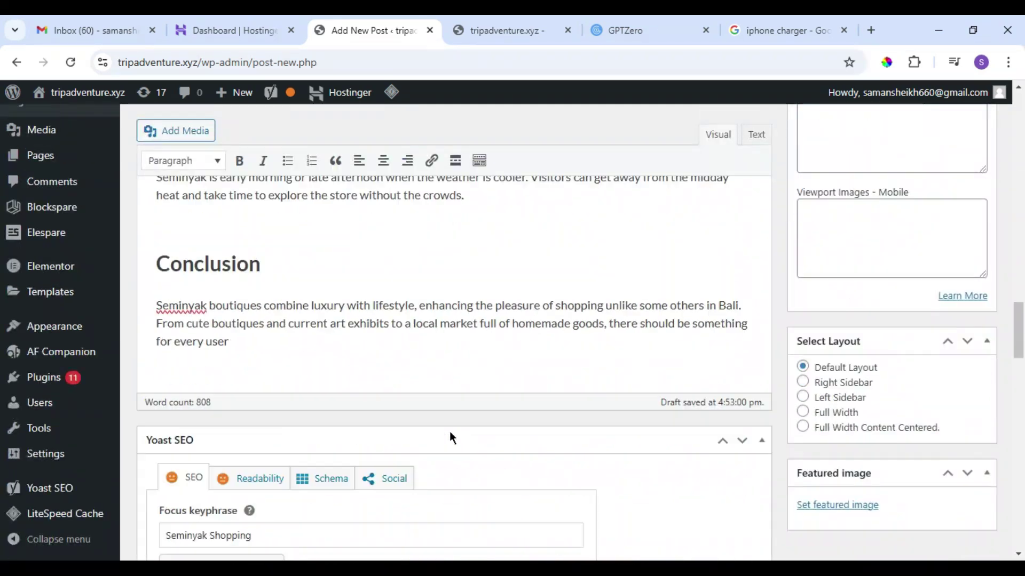
{"action": "scroll", "coordinate": [449, 430], "scroll_direction": "down", "scroll_amount": 5}
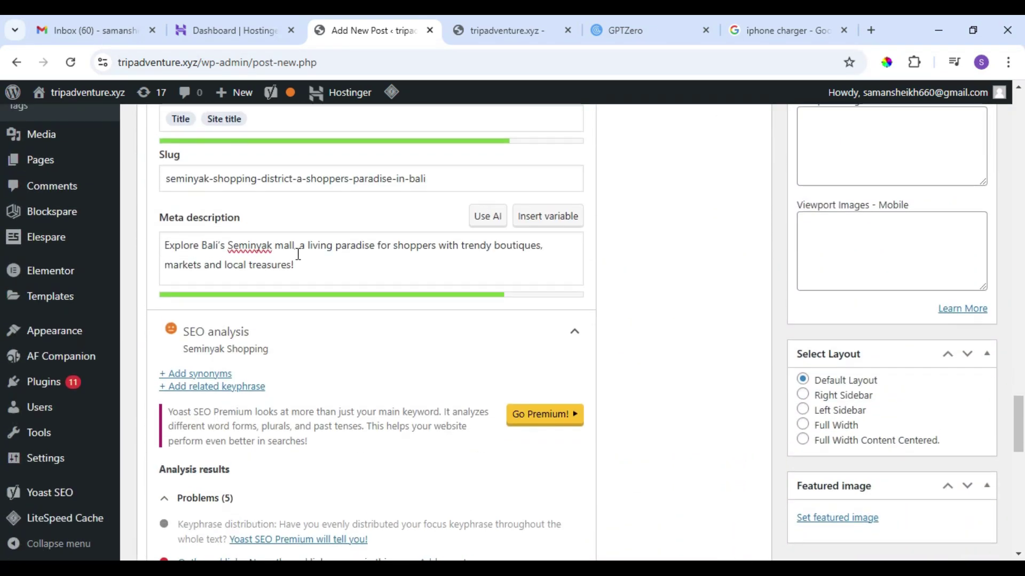
{"action": "left_click_drag", "start_coordinate": [273, 246], "coordinate": [229, 244]}
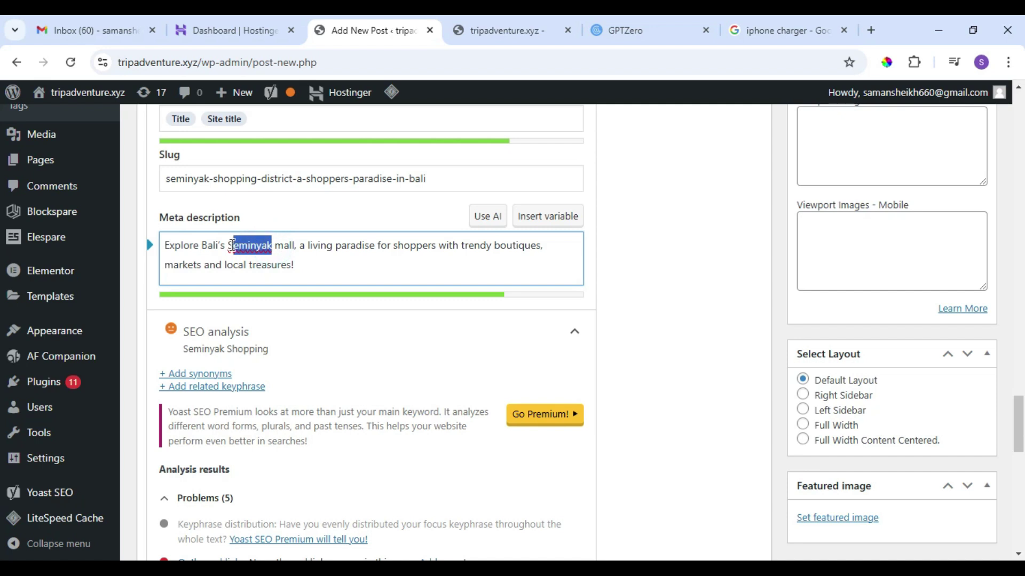
{"action": "key", "text": "ctrl+v"}
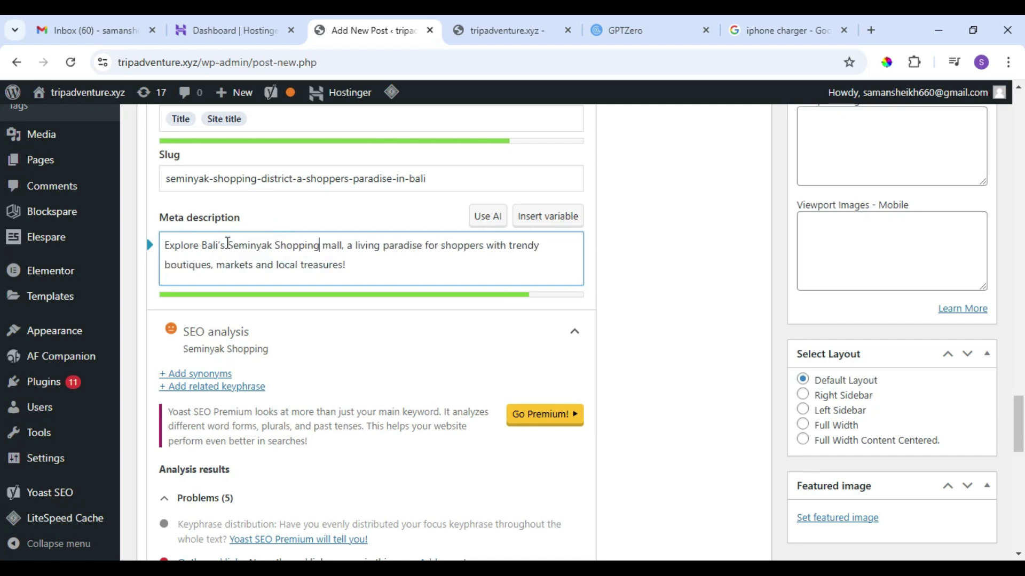
- Check the Yoast keyphrase-in-subheading problem and look through the article's subheadings
{"action": "scroll", "coordinate": [685, 283], "scroll_direction": "down", "scroll_amount": 6}
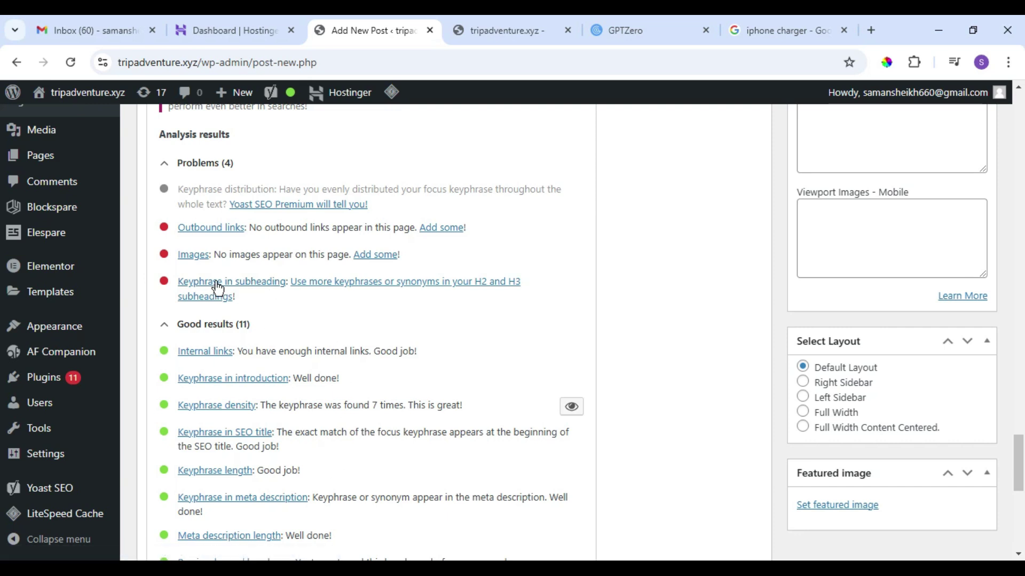
{"action": "left_click", "coordinate": [619, 291]}
{"action": "scroll", "coordinate": [535, 318], "scroll_direction": "up", "scroll_amount": 20}
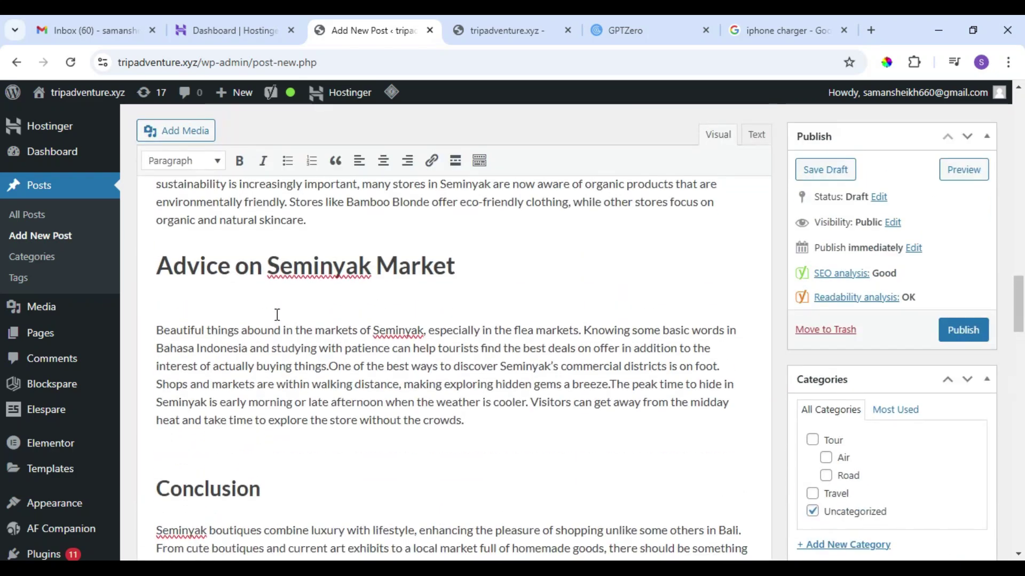
{"action": "scroll", "coordinate": [276, 315], "scroll_direction": "up", "scroll_amount": 10}
{"action": "scroll", "coordinate": [555, 317], "scroll_direction": "down", "scroll_amount": 6}
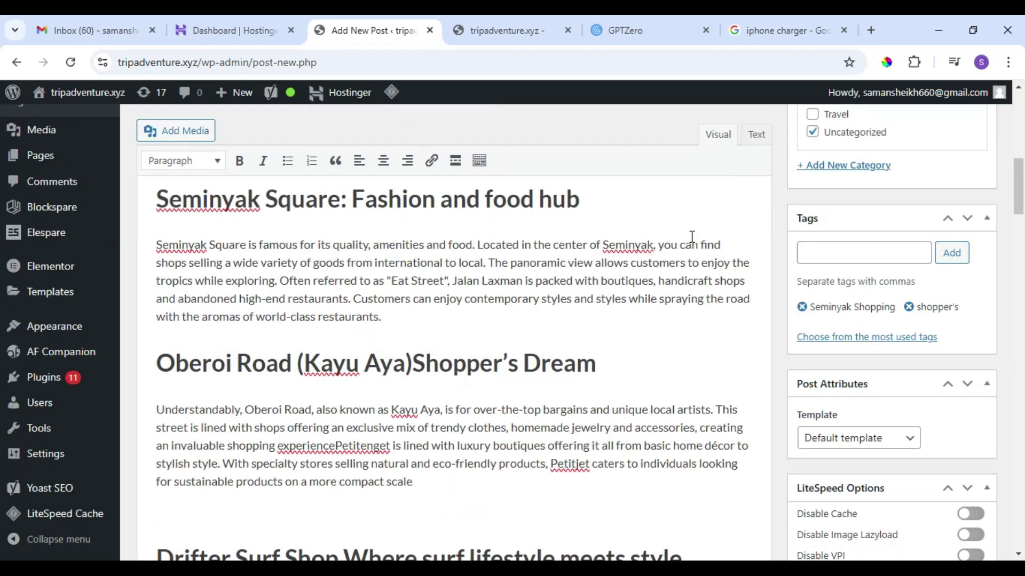
{"action": "left_click", "coordinate": [551, 404]}
{"action": "left_click", "coordinate": [436, 357]}
{"action": "scroll", "coordinate": [437, 356], "scroll_direction": "up", "scroll_amount": 15}
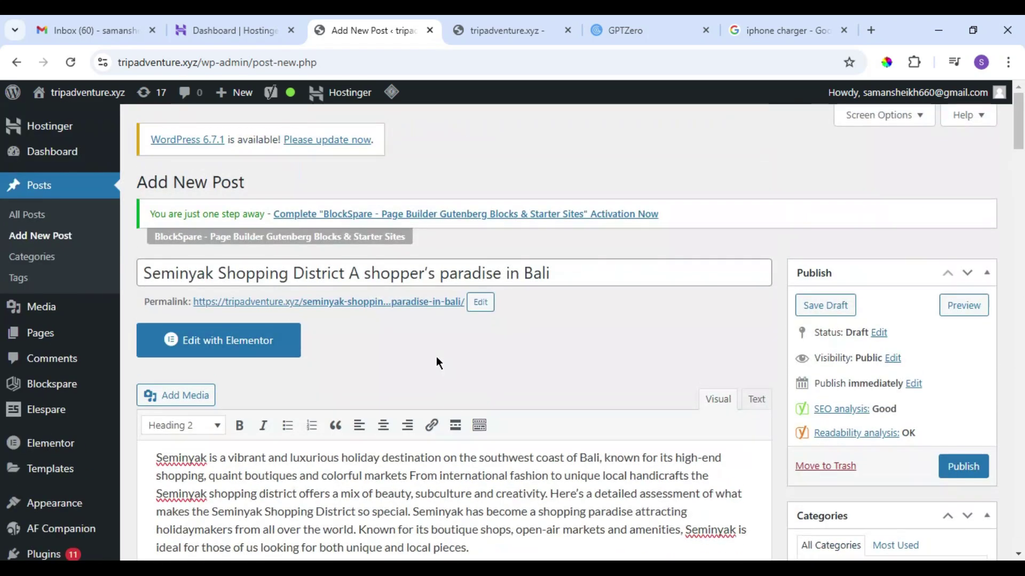
- Review the outbound link, image and subheading problems still listed in the Yoast SEO analysis
{"action": "scroll", "coordinate": [436, 358], "scroll_direction": "down", "scroll_amount": 20}
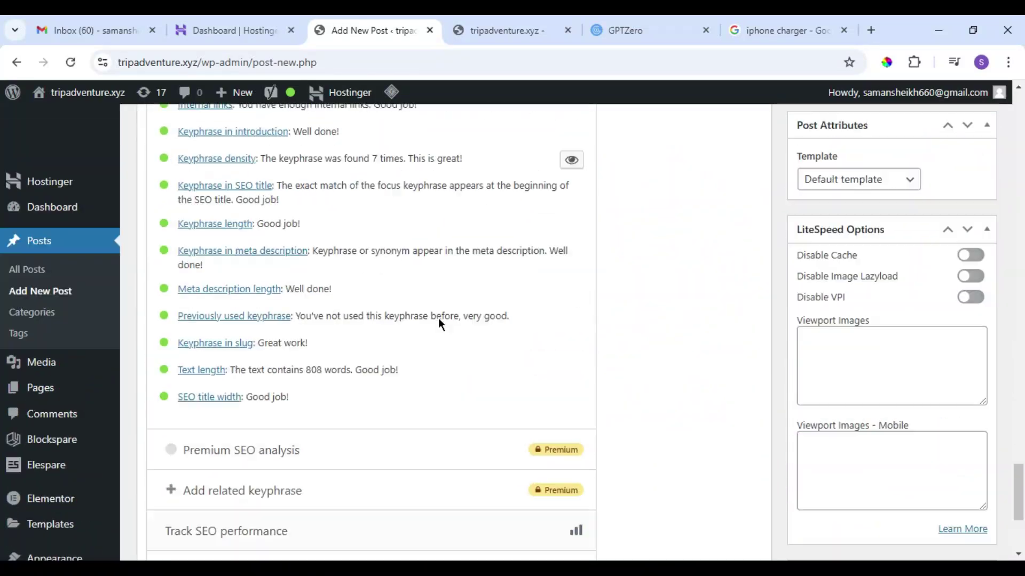
{"action": "scroll", "coordinate": [437, 323], "scroll_direction": "up", "scroll_amount": 10}
{"action": "scroll", "coordinate": [438, 328], "scroll_direction": "down", "scroll_amount": 6}
{"action": "left_click", "coordinate": [646, 322]}
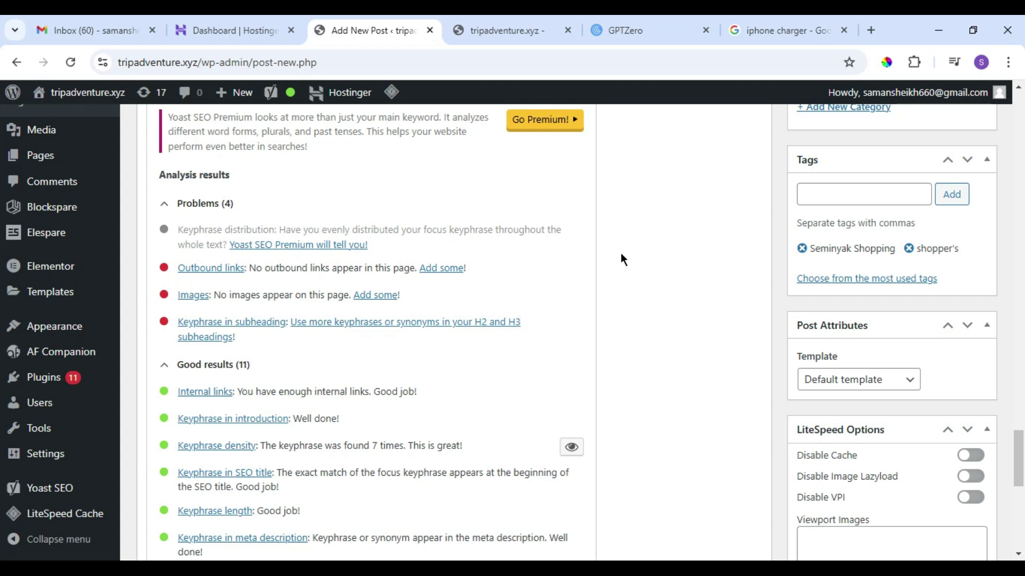
{"action": "triple_click", "coordinate": [236, 293]}
{"action": "left_click", "coordinate": [238, 293]}
{"action": "scroll", "coordinate": [305, 295], "scroll_direction": "up", "scroll_amount": 10}
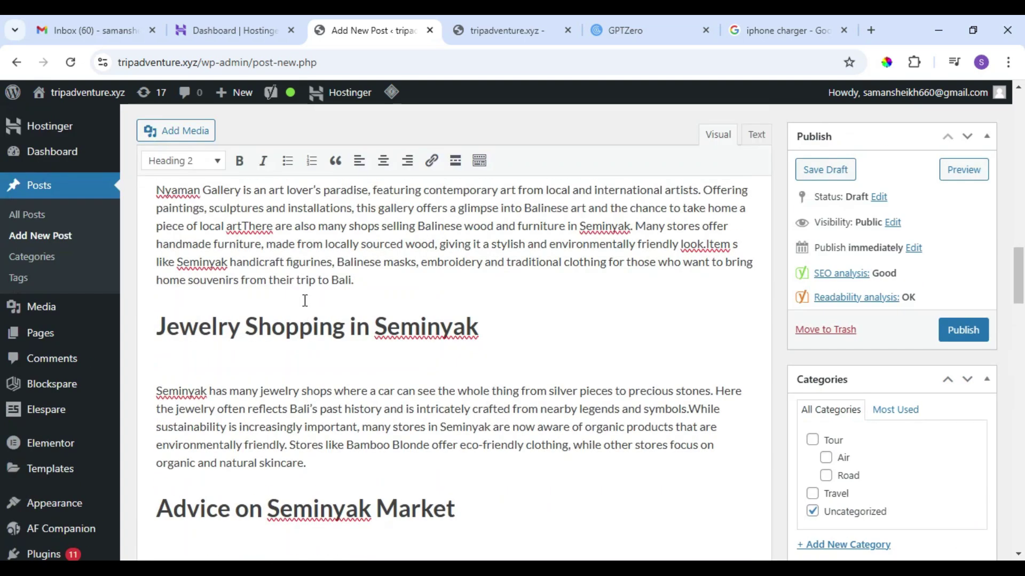
- Show the Yoast readability analysis and highlight the overly long sentences in the article text
{"action": "scroll", "coordinate": [305, 299], "scroll_direction": "down", "scroll_amount": 8}
{"action": "scroll", "coordinate": [303, 300], "scroll_direction": "up", "scroll_amount": 2}
{"action": "scroll", "coordinate": [303, 300], "scroll_direction": "down", "scroll_amount": 1}
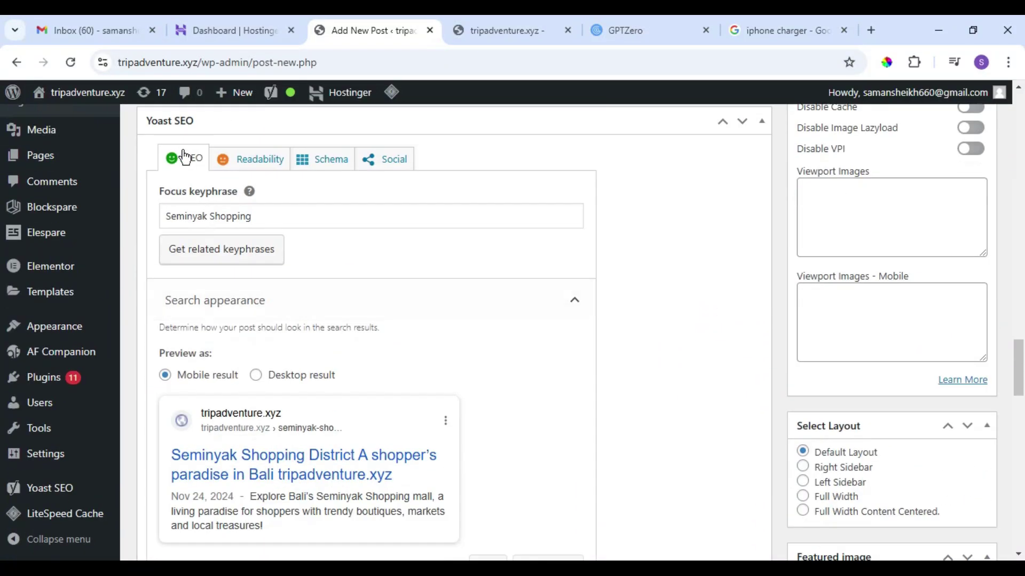
{"action": "left_click", "coordinate": [176, 159]}
{"action": "left_click", "coordinate": [245, 159]}
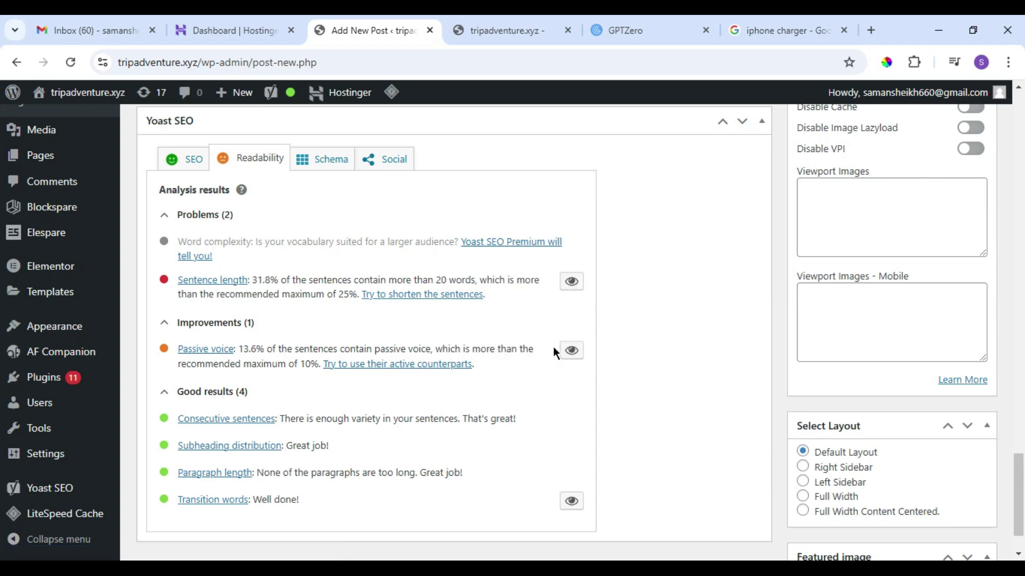
{"action": "left_click", "coordinate": [571, 283]}
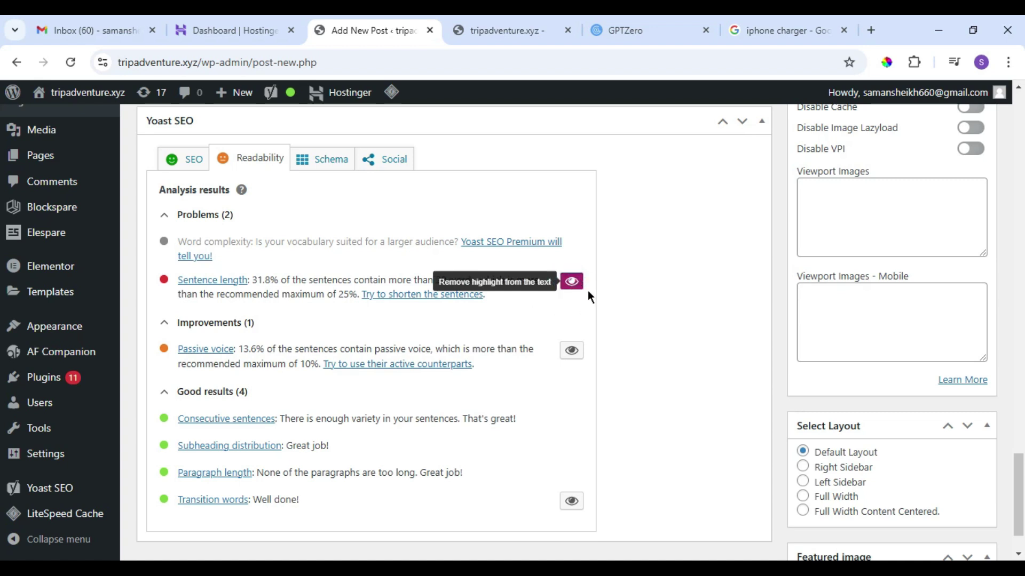
- Look through the highlighted long sentences across the article, comparing them with the Yoast sentence length problem
{"action": "scroll", "coordinate": [587, 293], "scroll_direction": "up", "scroll_amount": 1}
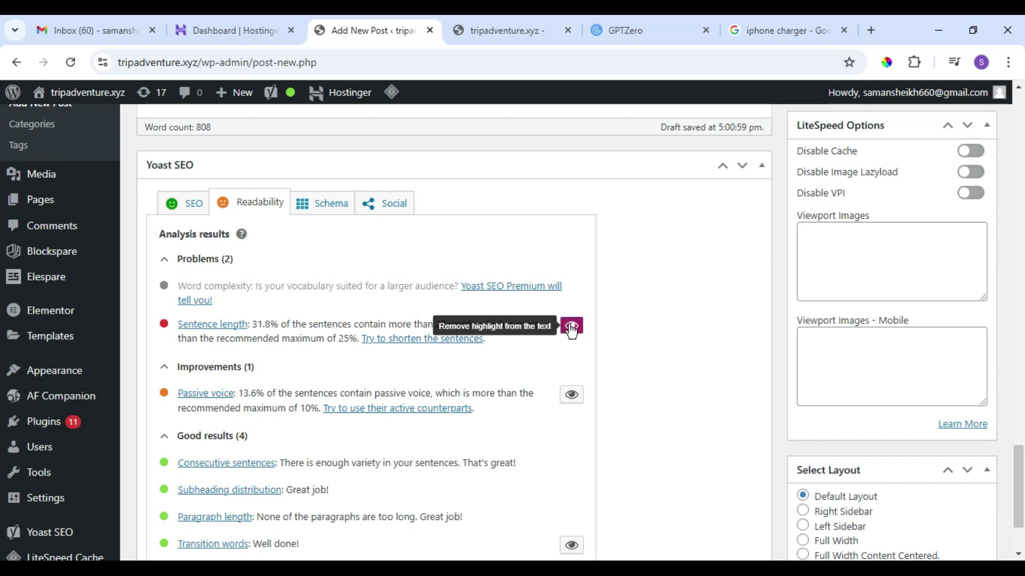
{"action": "scroll", "coordinate": [565, 340], "scroll_direction": "up", "scroll_amount": 10}
{"action": "scroll", "coordinate": [569, 338], "scroll_direction": "up", "scroll_amount": 3}
{"action": "scroll", "coordinate": [569, 339], "scroll_direction": "down", "scroll_amount": 15}
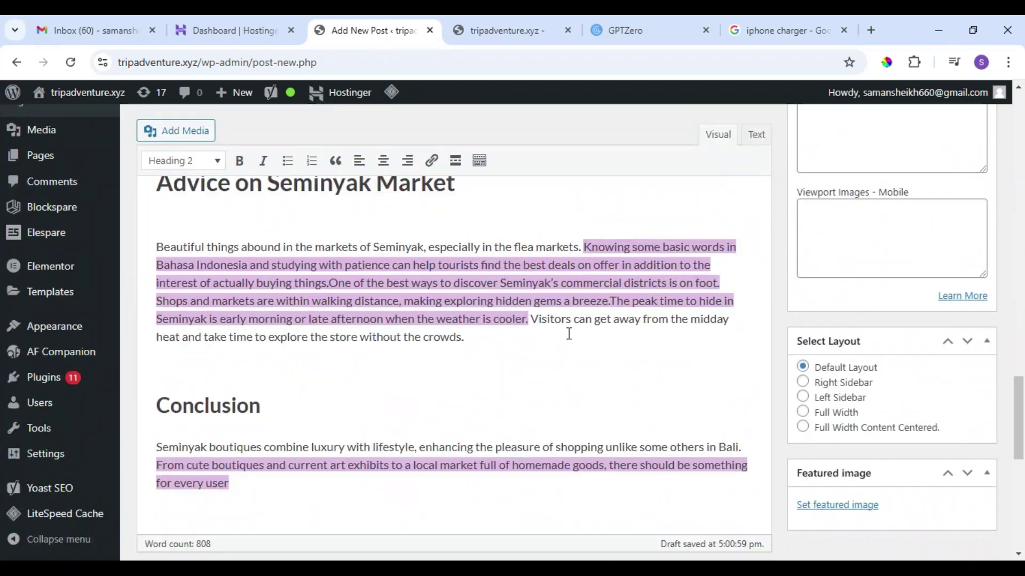
{"action": "scroll", "coordinate": [571, 340], "scroll_direction": "up", "scroll_amount": 1}
{"action": "left_click", "coordinate": [287, 304]}
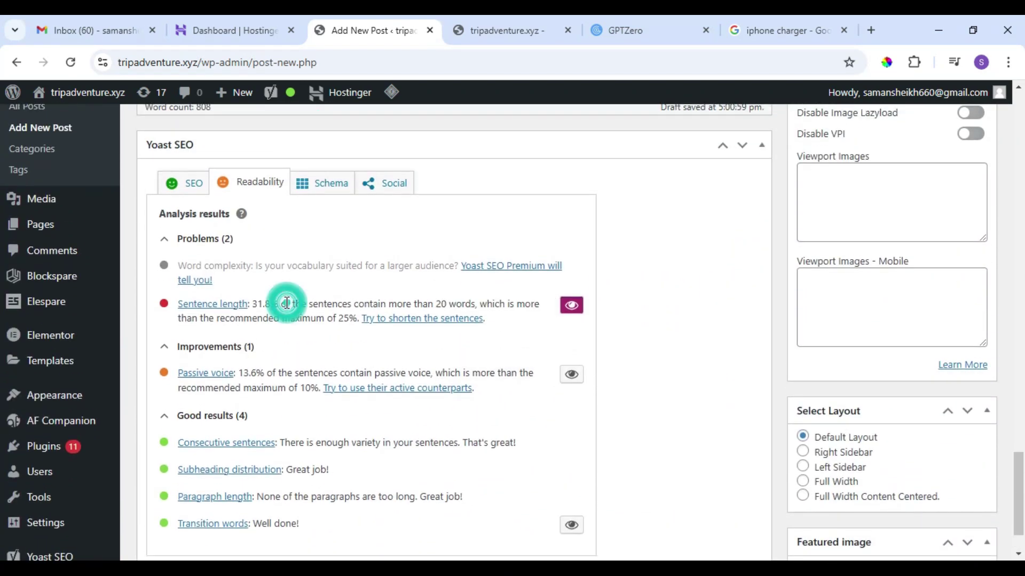
{"action": "left_click", "coordinate": [253, 298]}
{"action": "scroll", "coordinate": [673, 306], "scroll_direction": "up", "scroll_amount": 20}
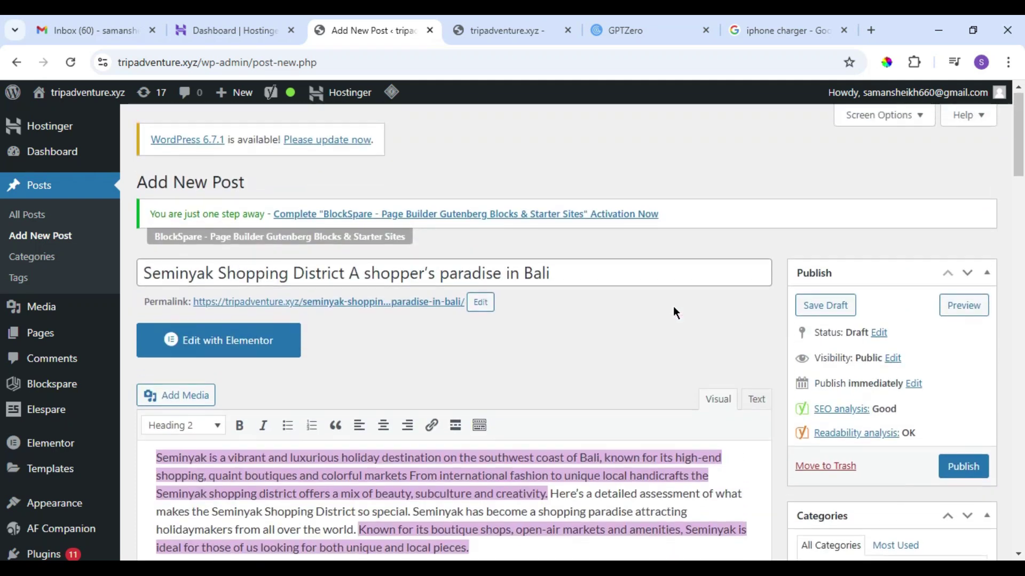
{"action": "scroll", "coordinate": [673, 306], "scroll_direction": "down", "scroll_amount": 4}
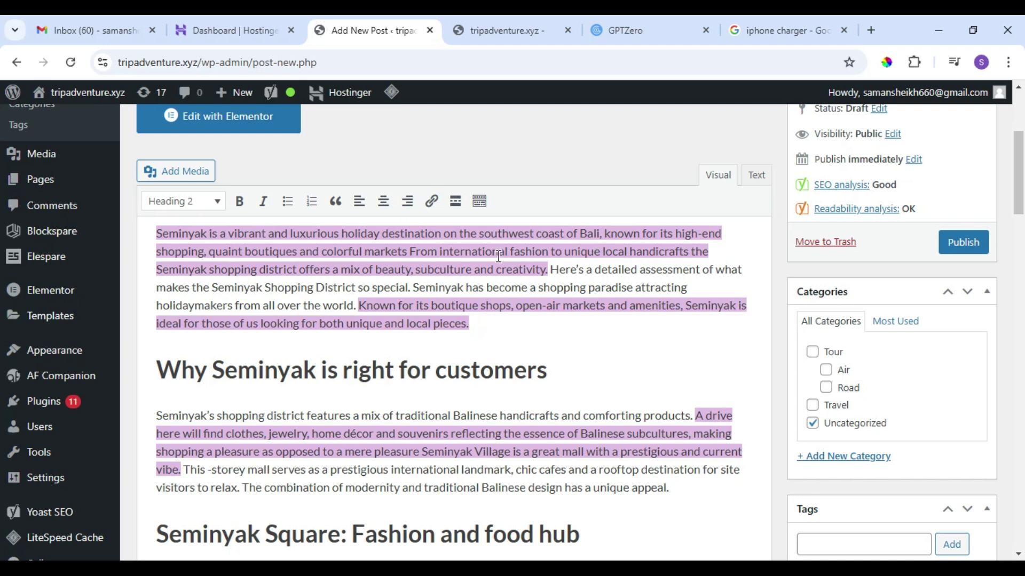
{"action": "left_click", "coordinate": [281, 234]}
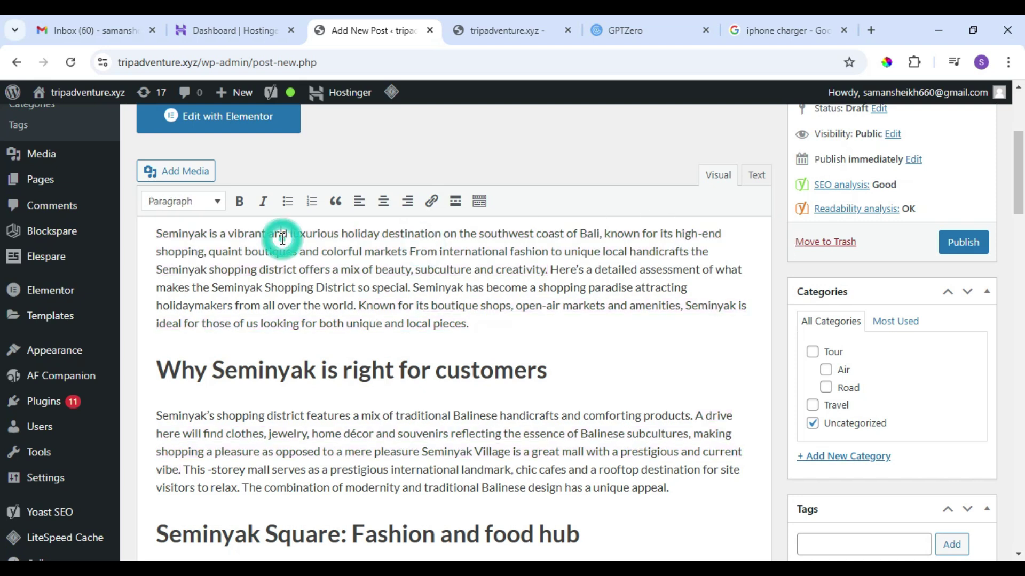
- Highlight the overly long sentences again and examine those in the "Advice on Seminyak Market" section
{"action": "scroll", "coordinate": [441, 275], "scroll_direction": "down", "scroll_amount": 20}
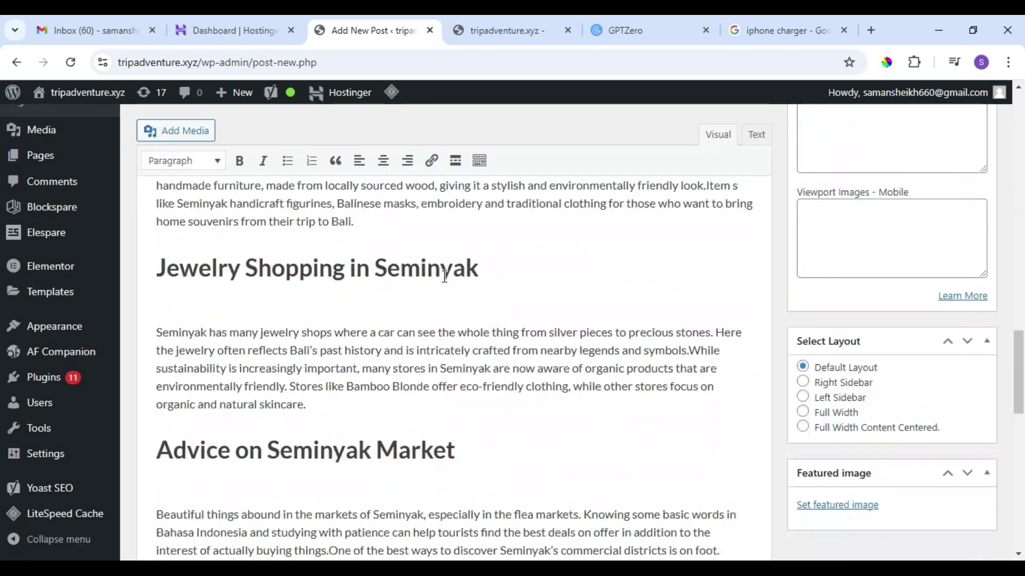
{"action": "scroll", "coordinate": [446, 283], "scroll_direction": "up", "scroll_amount": 7}
{"action": "scroll", "coordinate": [443, 276], "scroll_direction": "down", "scroll_amount": 5}
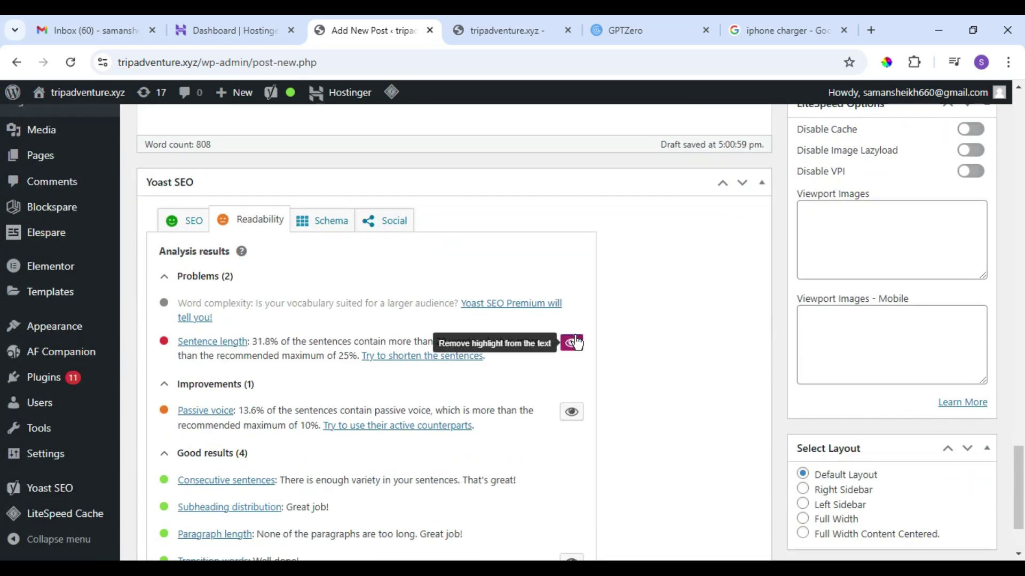
{"action": "scroll", "coordinate": [675, 302], "scroll_direction": "up", "scroll_amount": 10}
{"action": "scroll", "coordinate": [675, 302], "scroll_direction": "down", "scroll_amount": 3}
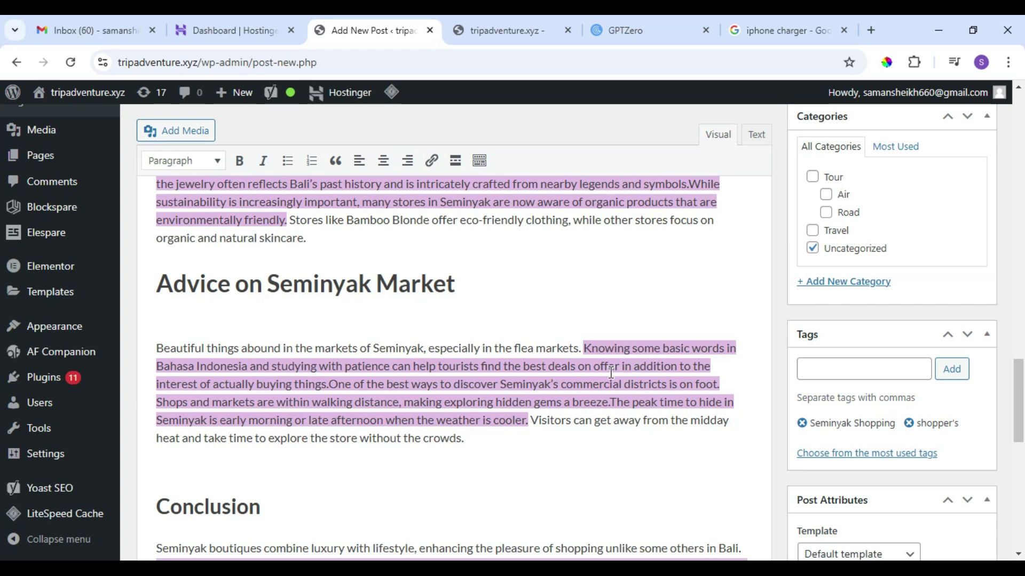
{"action": "left_click", "coordinate": [331, 384]}
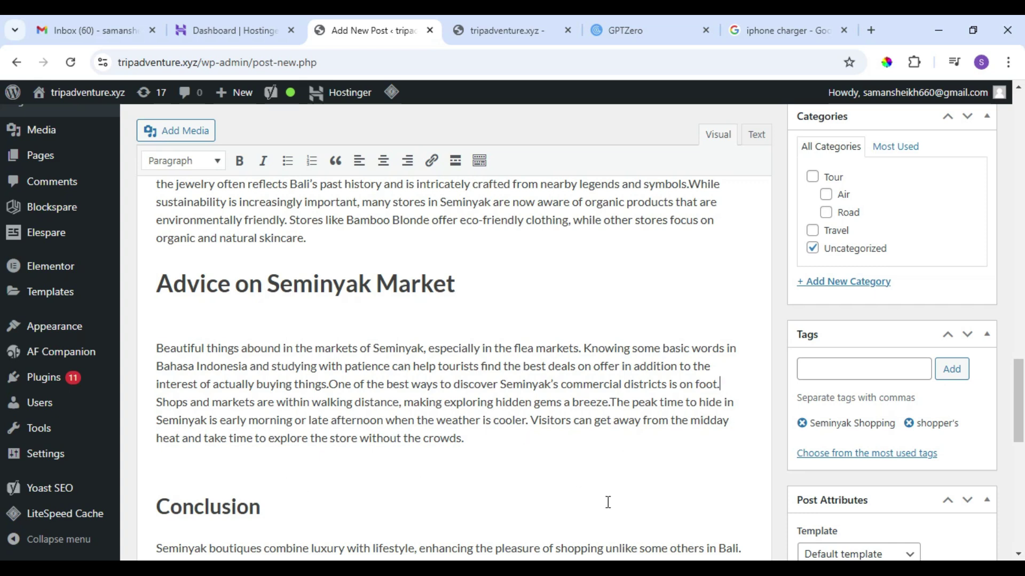
{"action": "scroll", "coordinate": [607, 502], "scroll_direction": "down", "scroll_amount": 10}
{"action": "scroll", "coordinate": [607, 502], "scroll_direction": "up", "scroll_amount": 2}
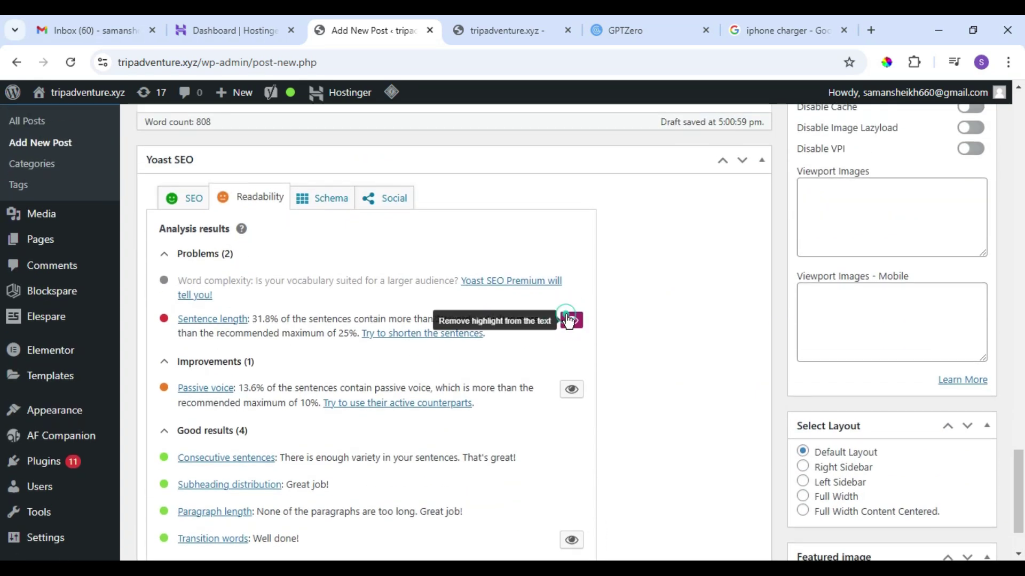
- Insert the missing space between "buying things." and "One of the best ways" under "Advice on Seminyak Market", and highlight the overly long sentences again
{"action": "scroll", "coordinate": [639, 284], "scroll_direction": "up", "scroll_amount": 8}
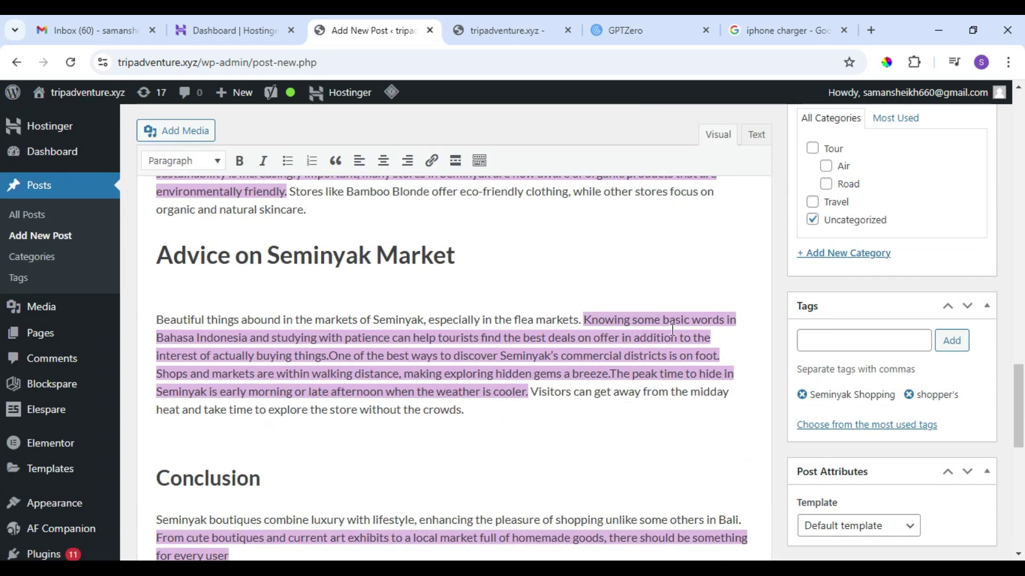
{"action": "left_click", "coordinate": [730, 358]}
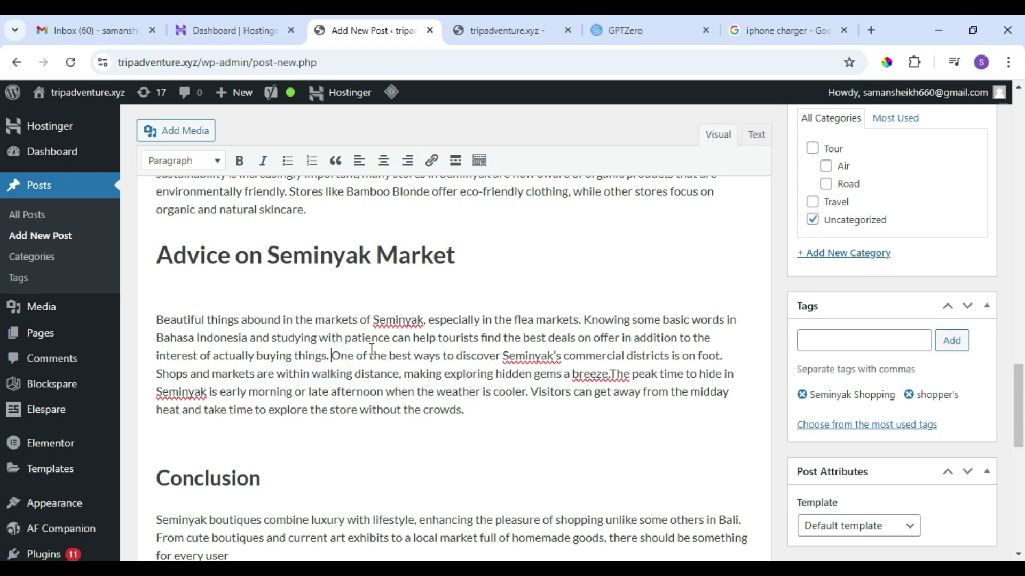
{"action": "scroll", "coordinate": [433, 410], "scroll_direction": "down", "scroll_amount": 7}
{"action": "left_click", "coordinate": [571, 444]}
{"action": "scroll", "coordinate": [646, 353], "scroll_direction": "up", "scroll_amount": 5}
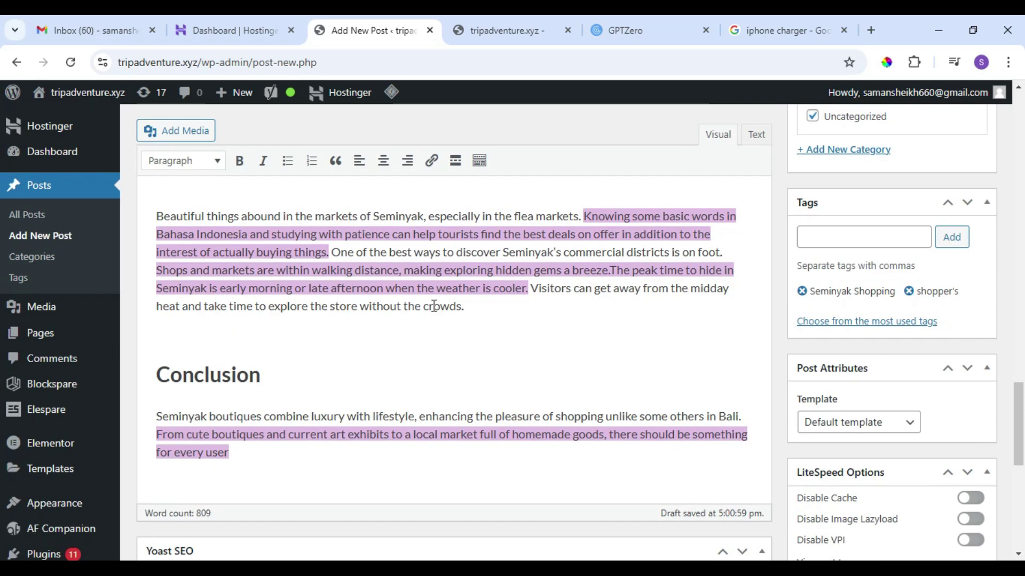
- Refresh the long-sentence highlighting and insert the missing space between "breeze." and "The peak time" under "Advice on Seminyak Market"
{"action": "left_click", "coordinate": [428, 245]}
{"action": "triple_click", "coordinate": [427, 244]}
{"action": "left_click", "coordinate": [587, 292]}
{"action": "scroll", "coordinate": [591, 295], "scroll_direction": "down", "scroll_amount": 8}
{"action": "left_click", "coordinate": [572, 237]}
{"action": "left_click", "coordinate": [571, 237]}
{"action": "scroll", "coordinate": [573, 246], "scroll_direction": "up", "scroll_amount": 7}
{"action": "scroll", "coordinate": [573, 245], "scroll_direction": "up", "scroll_amount": 1}
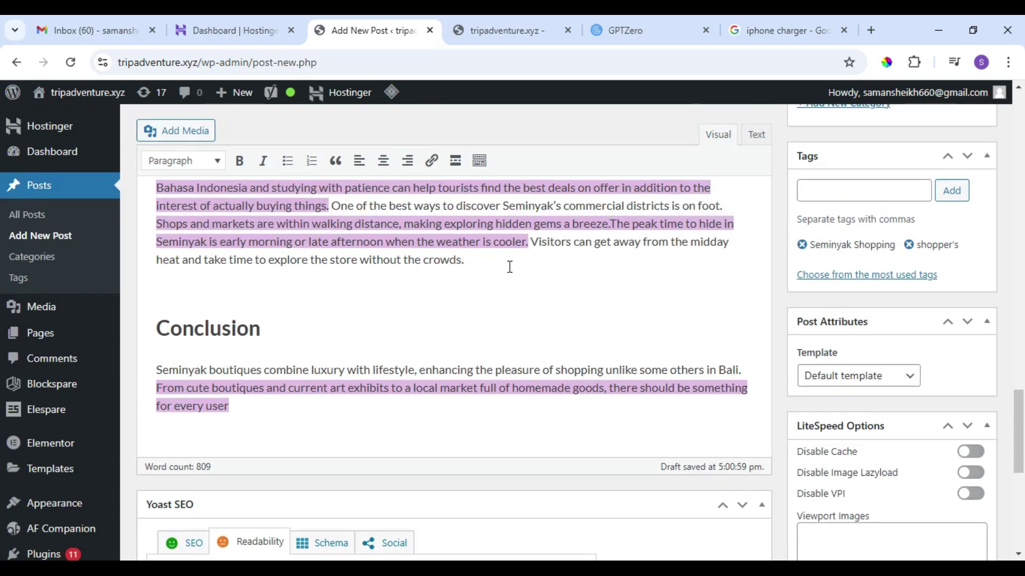
{"action": "left_click", "coordinate": [611, 220]}
{"action": "type", "text": "."}
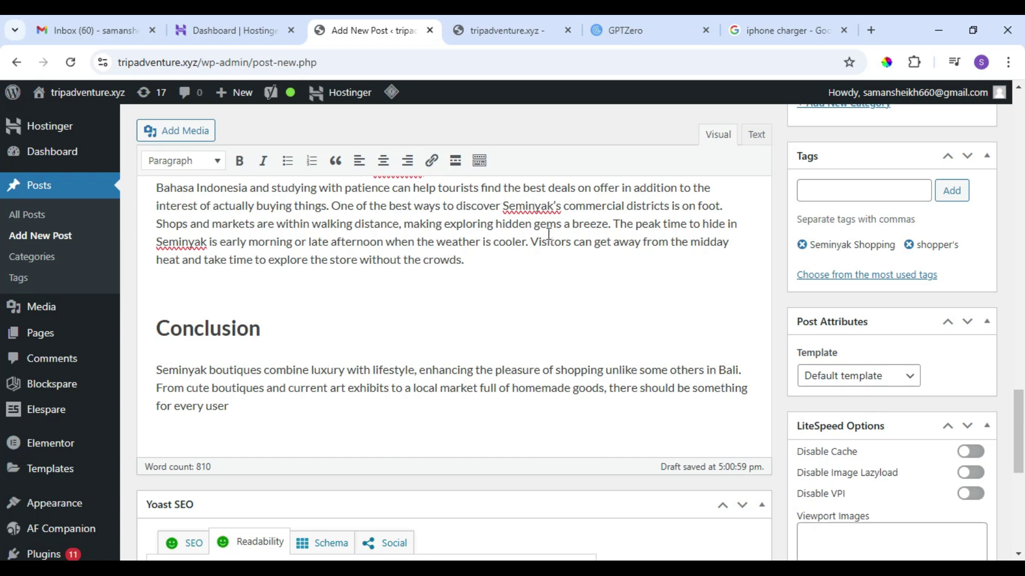
- Recheck the Yoast sentence length result by switching its text highlighting on and off
{"action": "scroll", "coordinate": [659, 304], "scroll_direction": "up", "scroll_amount": 1}
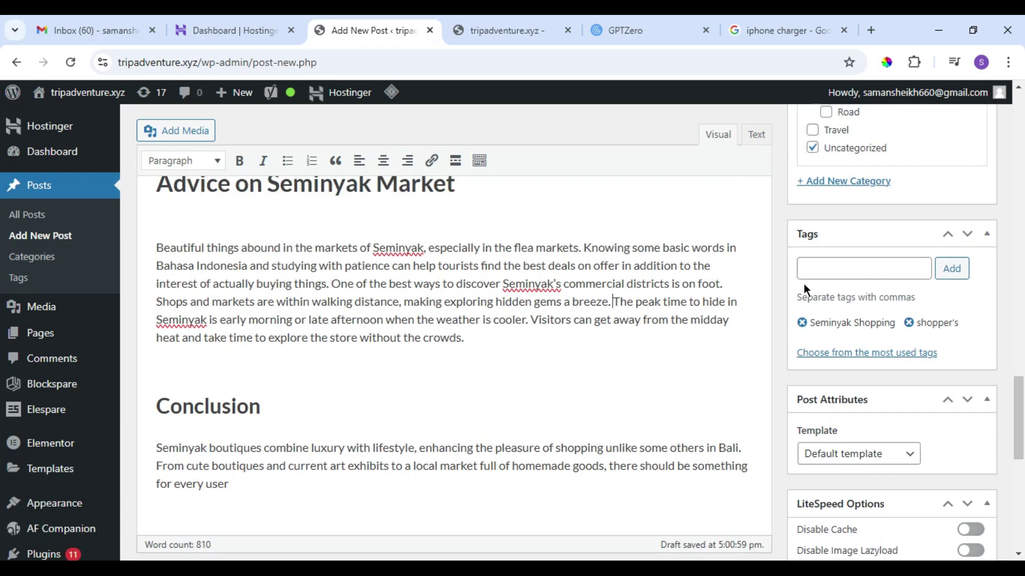
{"action": "scroll", "coordinate": [660, 307], "scroll_direction": "down", "scroll_amount": 6}
{"action": "left_click", "coordinate": [571, 374]}
{"action": "left_click", "coordinate": [572, 374]}
{"action": "left_click", "coordinate": [265, 374]}
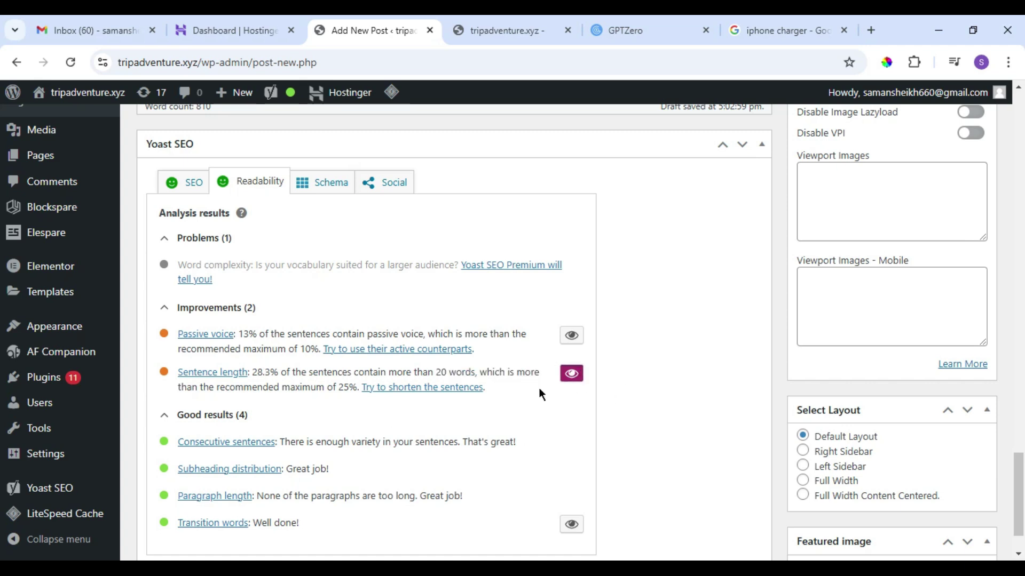
{"action": "left_click", "coordinate": [571, 374]}
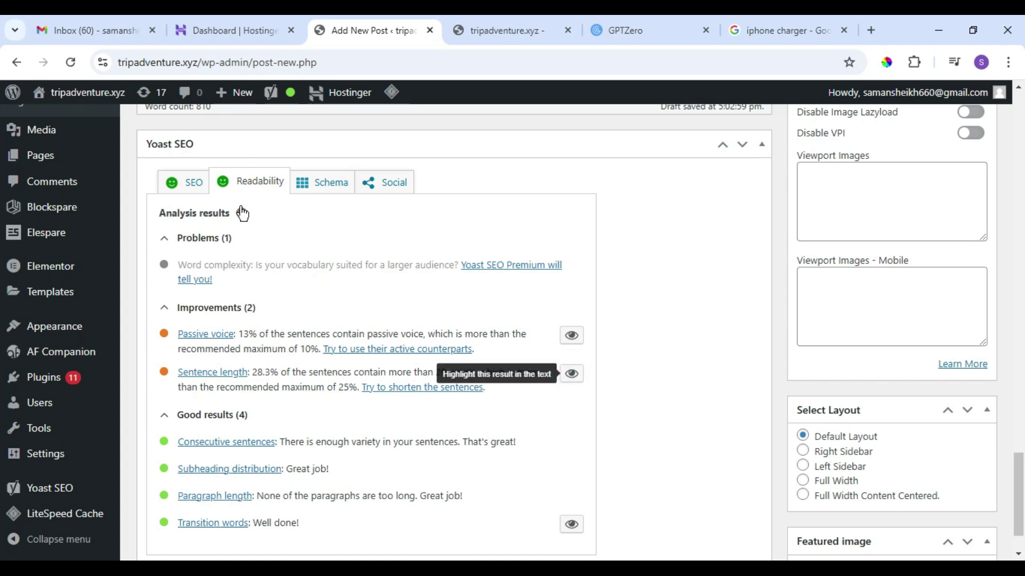
- Review the updated Yoast SEO and readability analyses against the article text
{"action": "left_click", "coordinate": [183, 186]}
{"action": "left_click", "coordinate": [238, 184]}
{"action": "scroll", "coordinate": [545, 330], "scroll_direction": "down", "scroll_amount": 1}
{"action": "scroll", "coordinate": [545, 328], "scroll_direction": "up", "scroll_amount": 10}
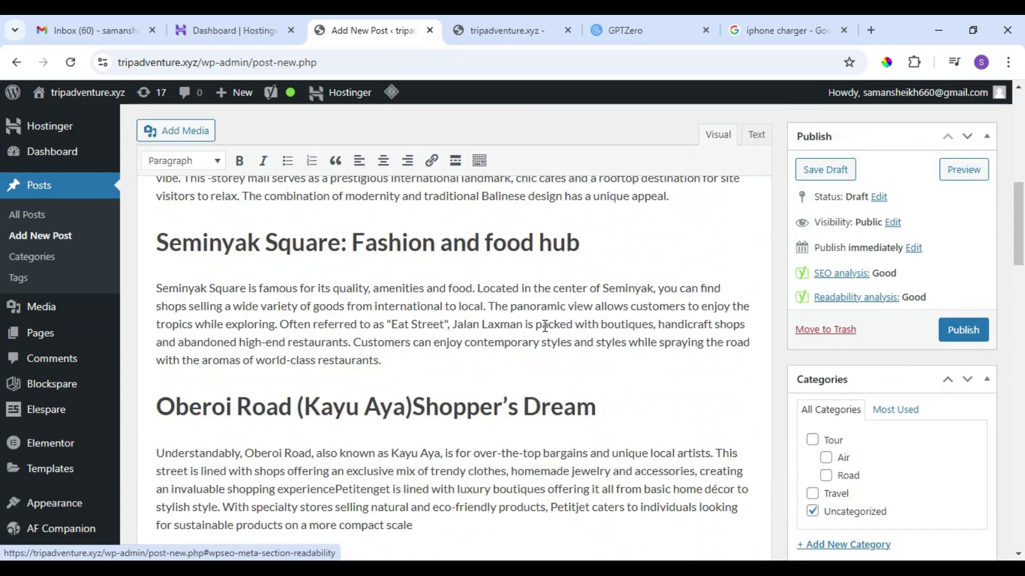
{"action": "scroll", "coordinate": [544, 327], "scroll_direction": "down", "scroll_amount": 8}
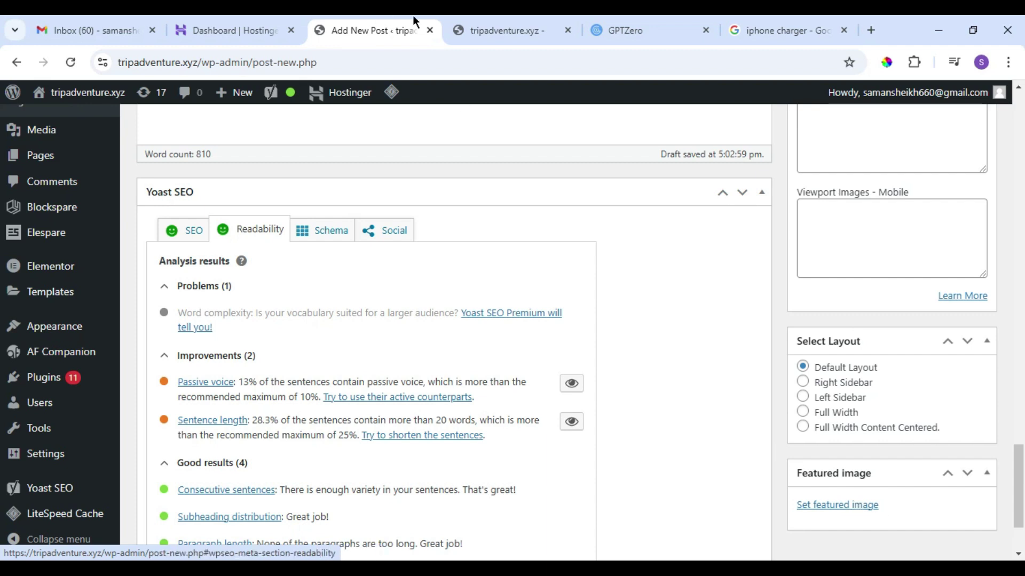
{"action": "left_click", "coordinate": [512, 27]}
{"action": "left_click", "coordinate": [379, 29]}
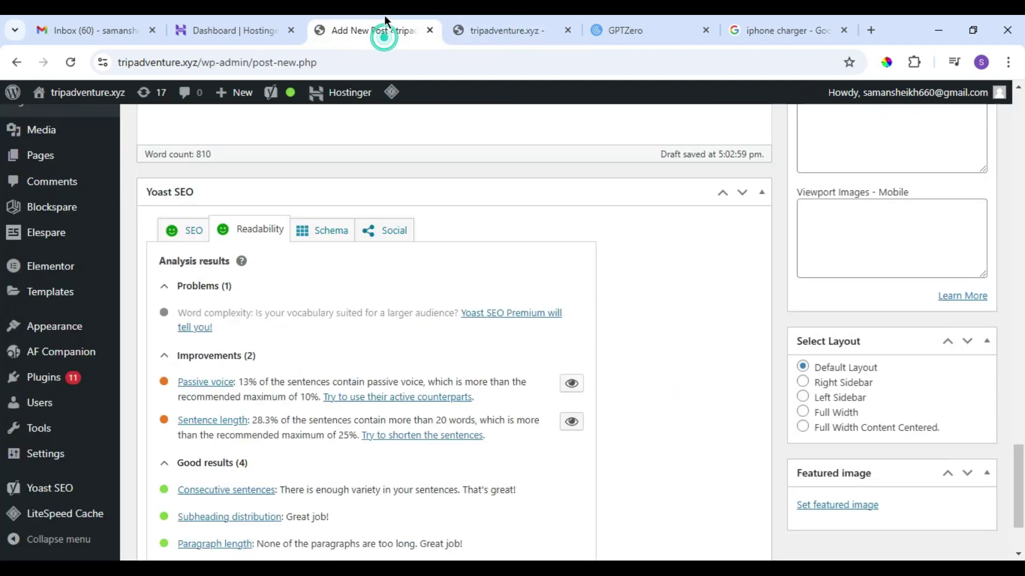
{"action": "scroll", "coordinate": [591, 361], "scroll_direction": "up", "scroll_amount": 10}
{"action": "scroll", "coordinate": [591, 362], "scroll_direction": "down", "scroll_amount": 10}
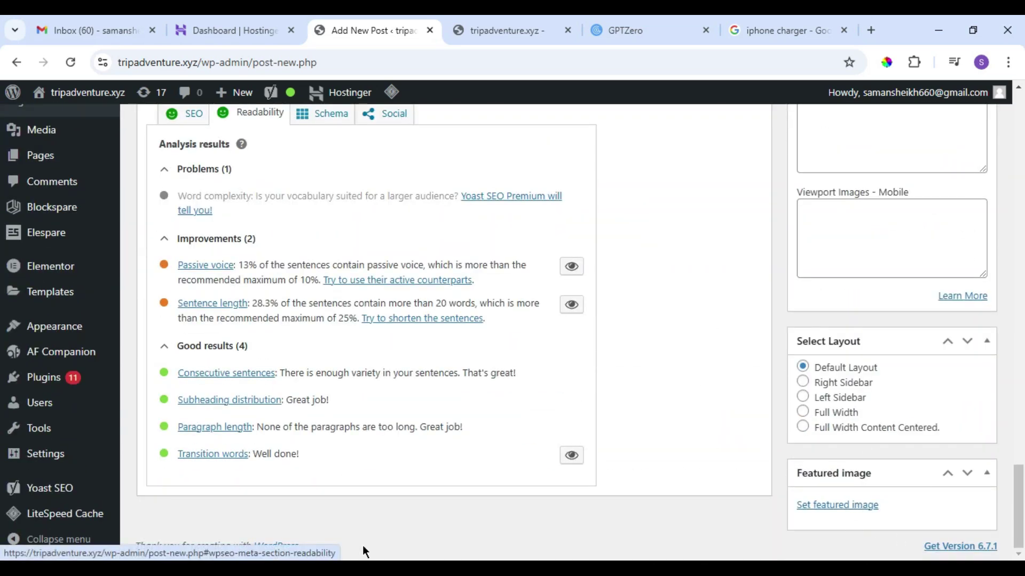
{"action": "scroll", "coordinate": [363, 546], "scroll_direction": "up", "scroll_amount": 15}
- Copy the post title "Seminyak Shopping District A shopper's paradise in Bali"
{"action": "left_click", "coordinate": [319, 266]}
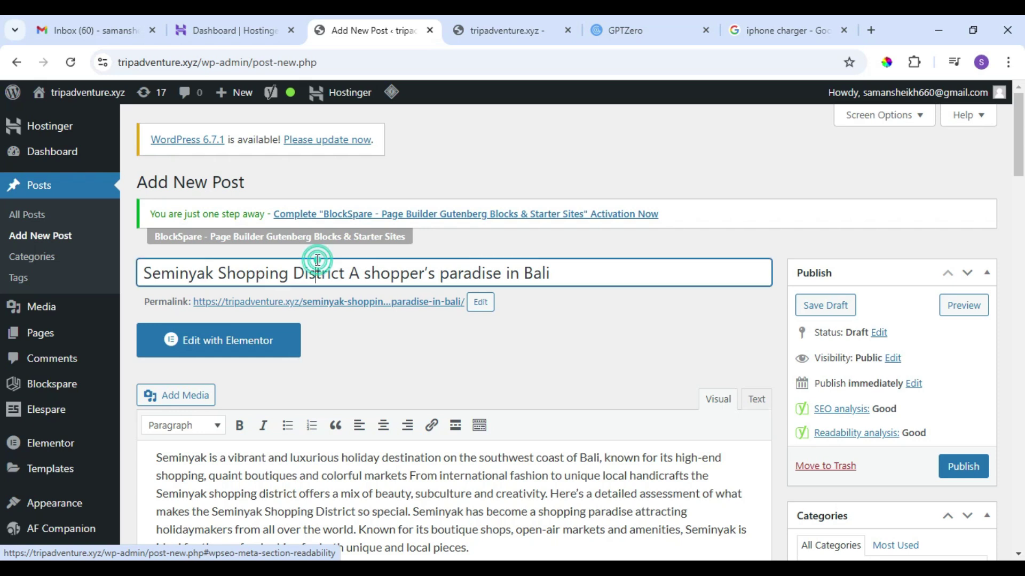
{"action": "key", "text": "ctrl+a"}
{"action": "key", "text": "ctrl+c"}
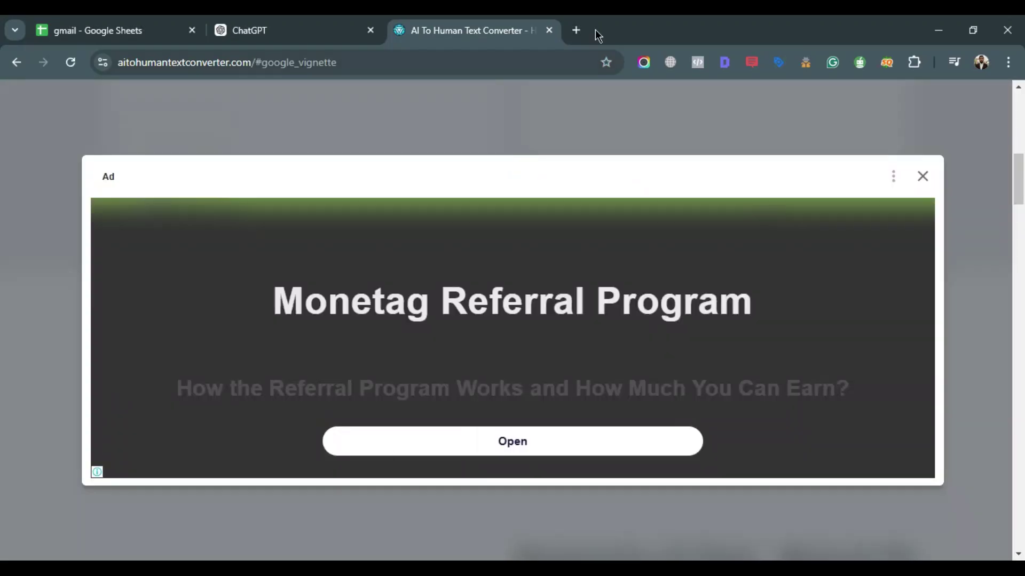
- Switch to the other browser window and open the bookmarked Merlin image generator in a new tab
{"action": "left_click", "coordinate": [576, 29]}
{"action": "left_click", "coordinate": [909, 89]}
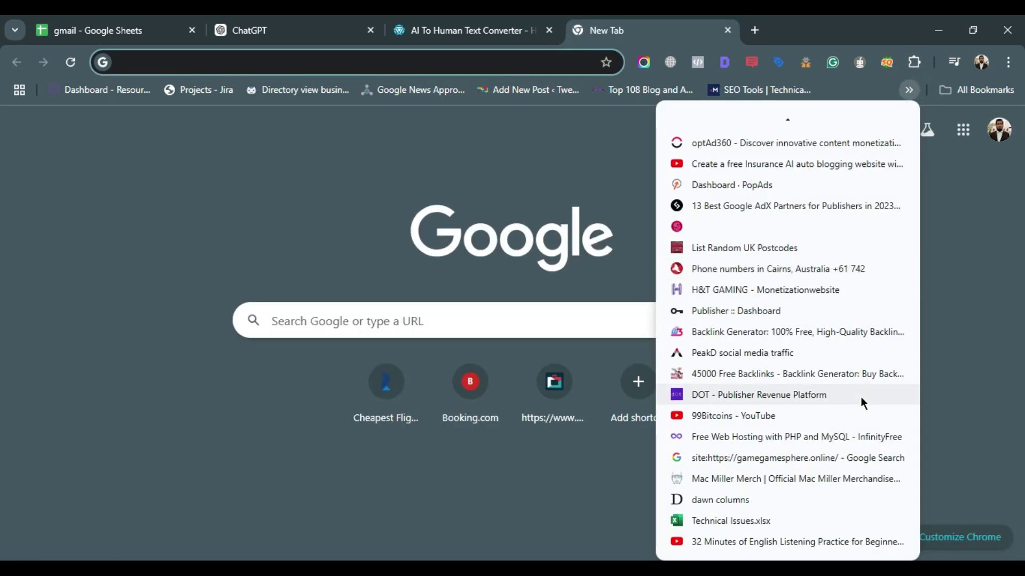
{"action": "left_click", "coordinate": [846, 315]}
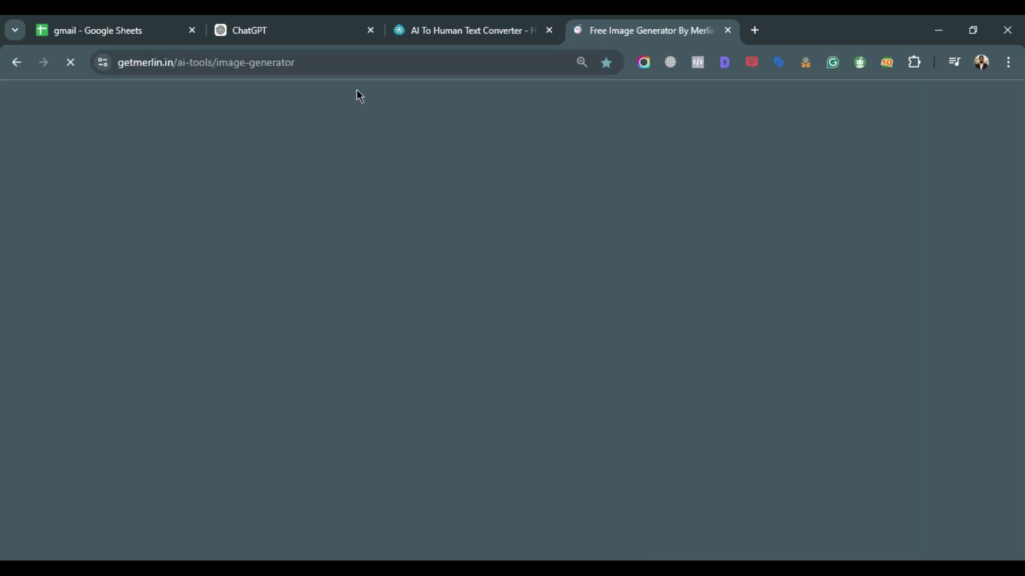
- Enter the copied title "Seminyak Shopping District A shopper's paradise in Bali" as the image prompt and request the image
{"action": "double_click", "coordinate": [356, 68]}
{"action": "left_click", "coordinate": [399, 335]}
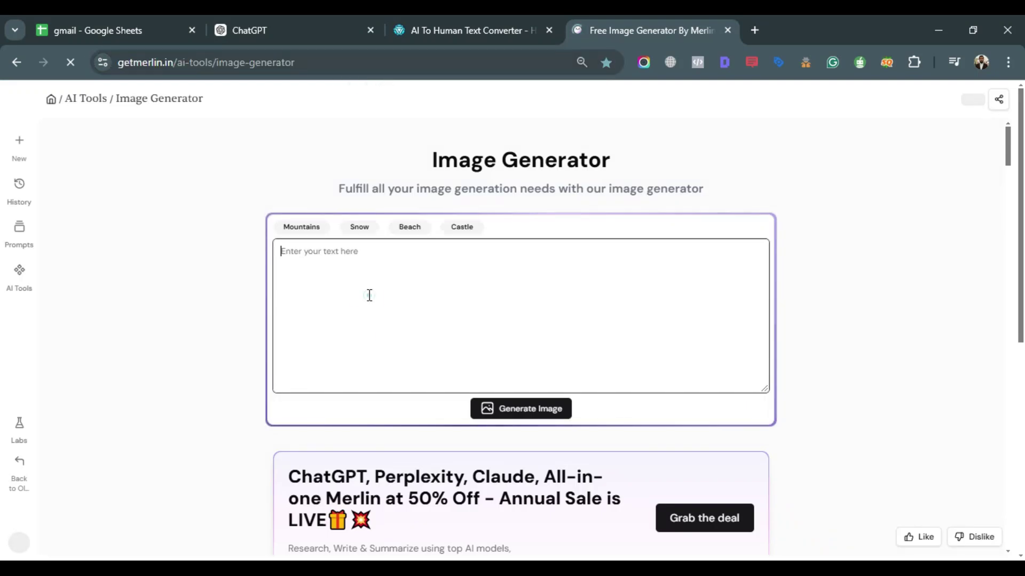
{"action": "key", "text": "ctrl+v"}
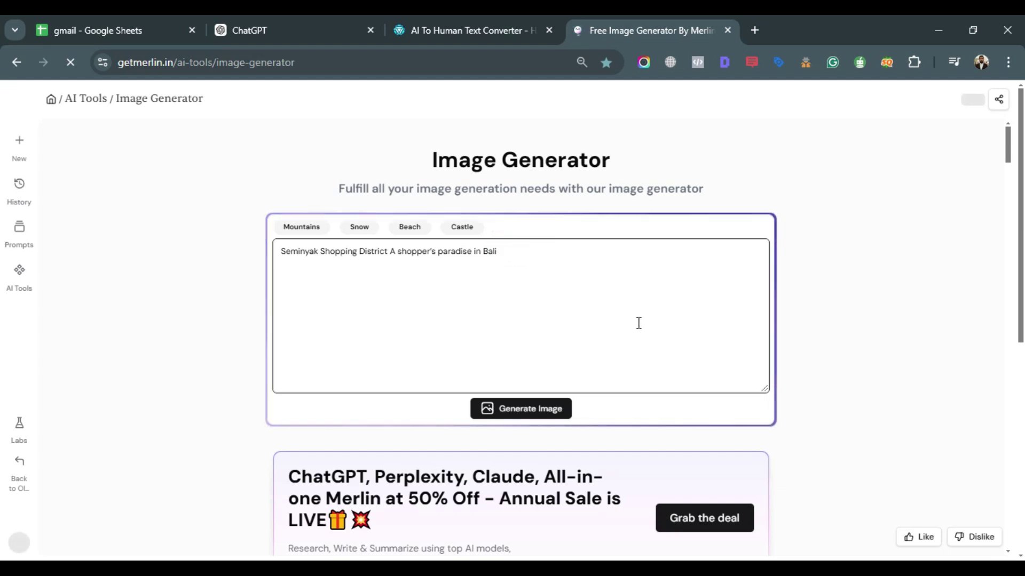
{"action": "scroll", "coordinate": [638, 323], "scroll_direction": "down", "scroll_amount": 3}
{"action": "left_click", "coordinate": [524, 237]}
{"action": "scroll", "coordinate": [850, 226], "scroll_direction": "up", "scroll_amount": 3}
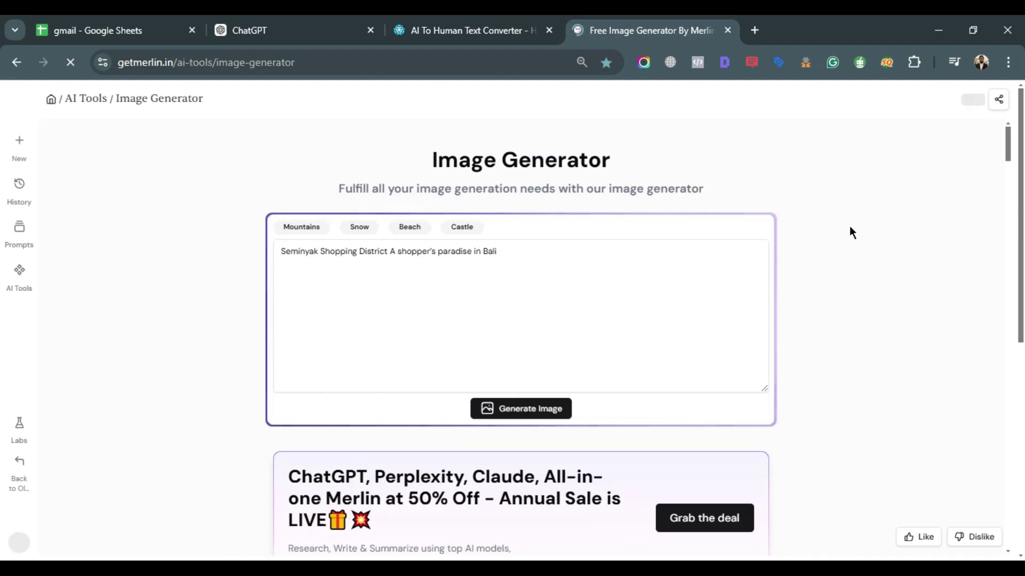
{"action": "scroll", "coordinate": [850, 225], "scroll_direction": "down", "scroll_amount": 3}
{"action": "left_click", "coordinate": [849, 226]}
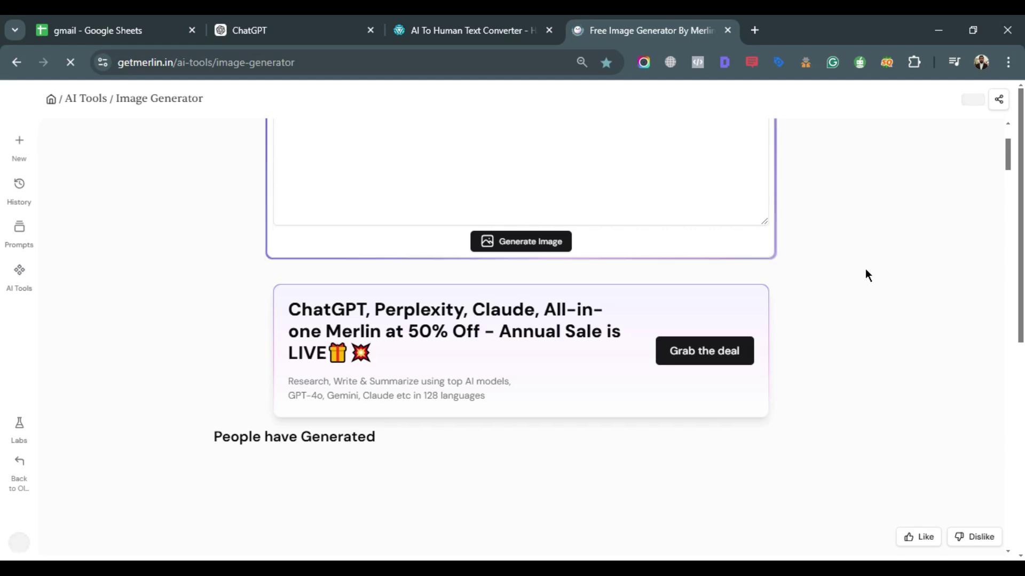
{"action": "key", "text": "ctrl+shift+n"}
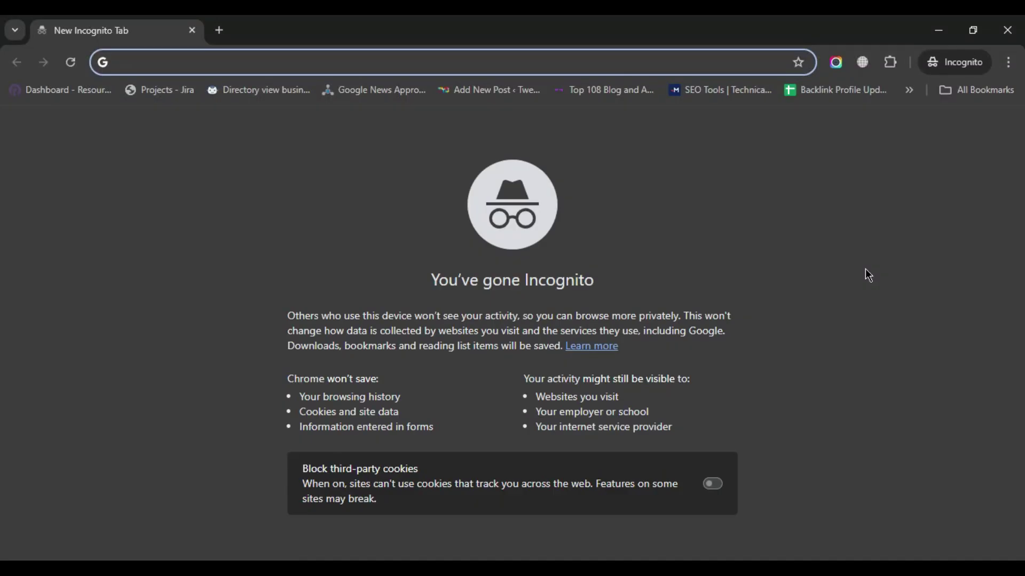
{"action": "left_click", "coordinate": [1007, 30]}
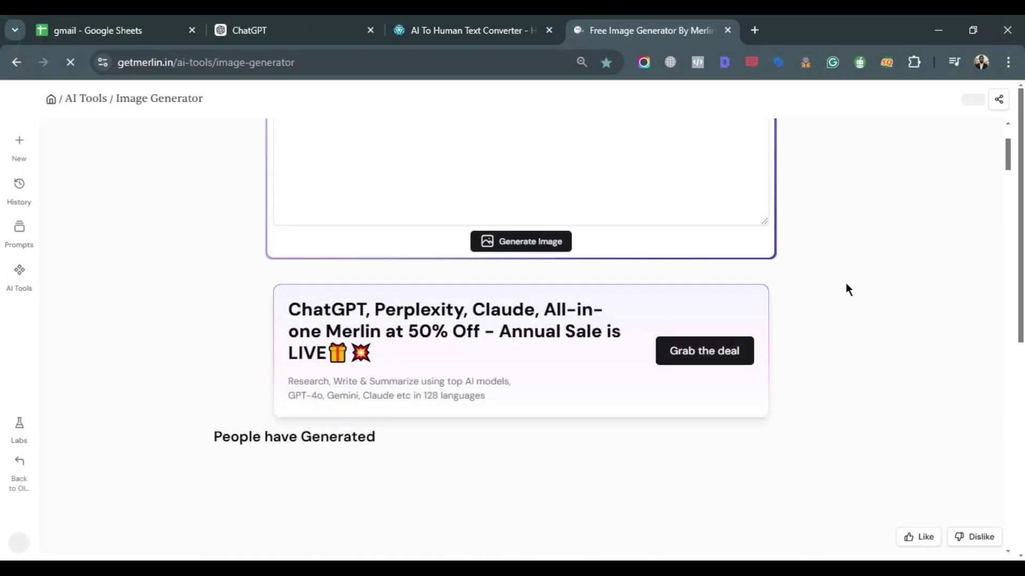
- Try again to generate an image from the Seminyak Shopping District prompt
{"action": "scroll", "coordinate": [863, 278], "scroll_direction": "up", "scroll_amount": 3}
{"action": "scroll", "coordinate": [487, 275], "scroll_direction": "down", "scroll_amount": 3}
{"action": "left_click", "coordinate": [507, 247]}
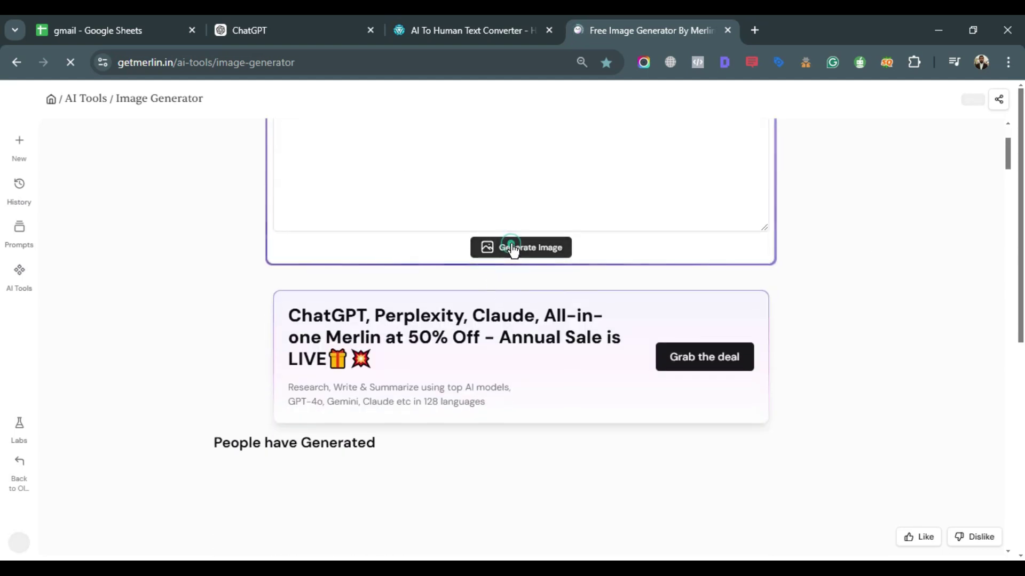
{"action": "scroll", "coordinate": [902, 263], "scroll_direction": "up", "scroll_amount": 3}
{"action": "scroll", "coordinate": [903, 261], "scroll_direction": "down", "scroll_amount": 1}
{"action": "left_click", "coordinate": [904, 261]}
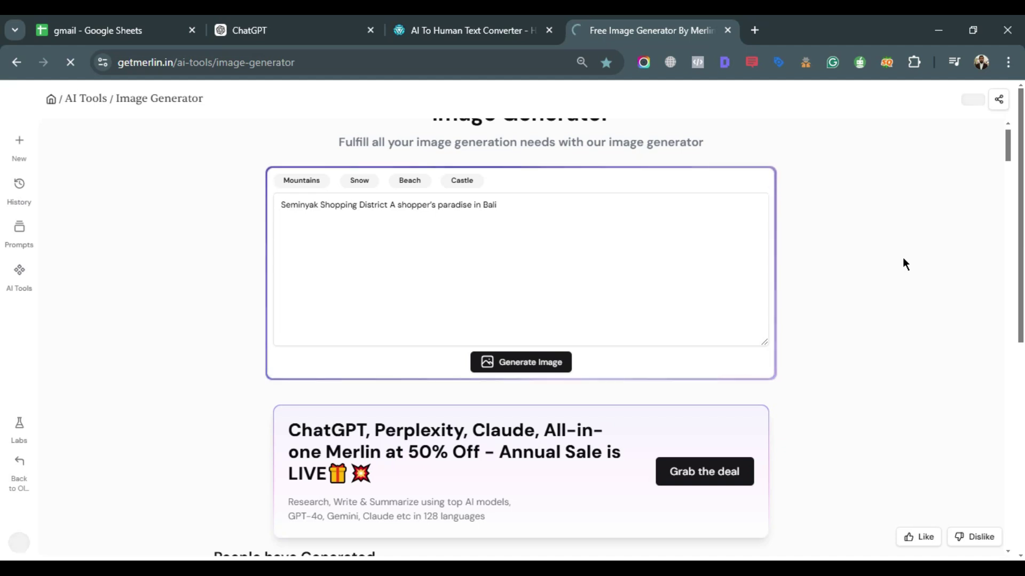
{"action": "scroll", "coordinate": [902, 258], "scroll_direction": "down", "scroll_amount": 5}
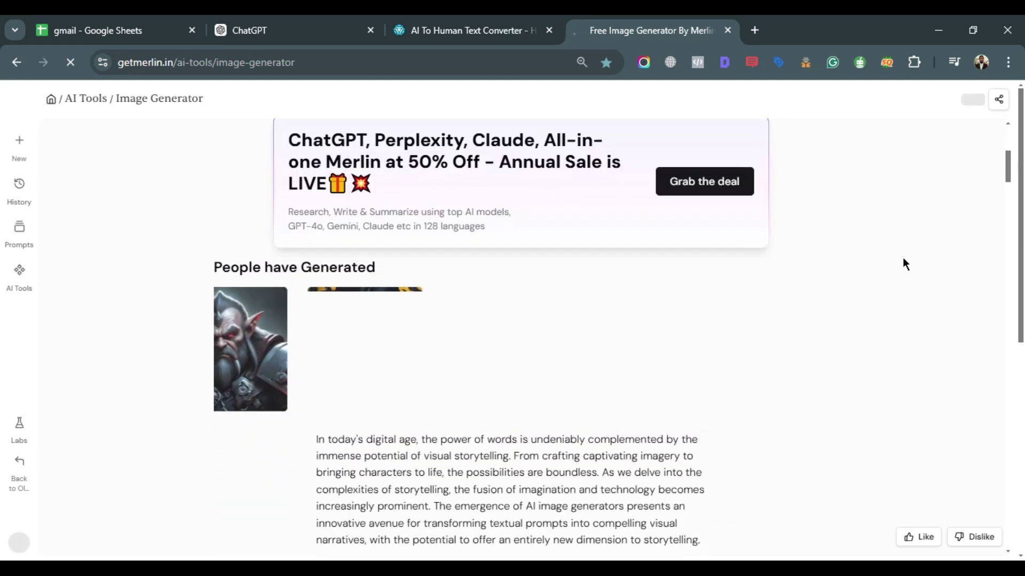
{"action": "scroll", "coordinate": [562, 262], "scroll_direction": "down", "scroll_amount": 6}
{"action": "scroll", "coordinate": [562, 261], "scroll_direction": "up", "scroll_amount": 10}
{"action": "scroll", "coordinate": [562, 258], "scroll_direction": "down", "scroll_amount": 15}
{"action": "scroll", "coordinate": [561, 281], "scroll_direction": "up", "scroll_amount": 10}
{"action": "scroll", "coordinate": [561, 281], "scroll_direction": "down", "scroll_amount": 3}
{"action": "scroll", "coordinate": [561, 281], "scroll_direction": "up", "scroll_amount": 3}
{"action": "scroll", "coordinate": [562, 280], "scroll_direction": "down", "scroll_amount": 1}
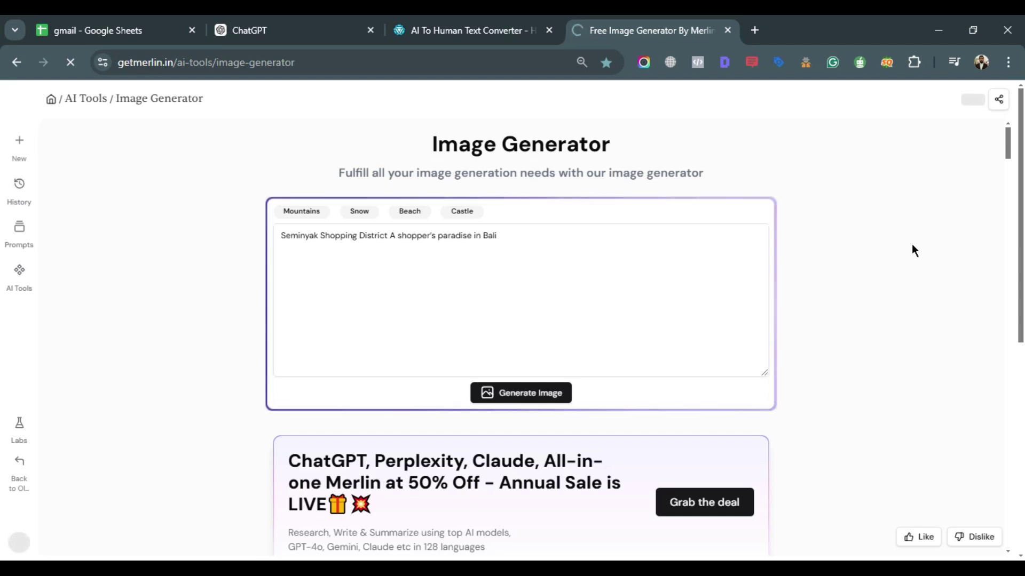
{"action": "scroll", "coordinate": [911, 246], "scroll_direction": "down", "scroll_amount": 5}
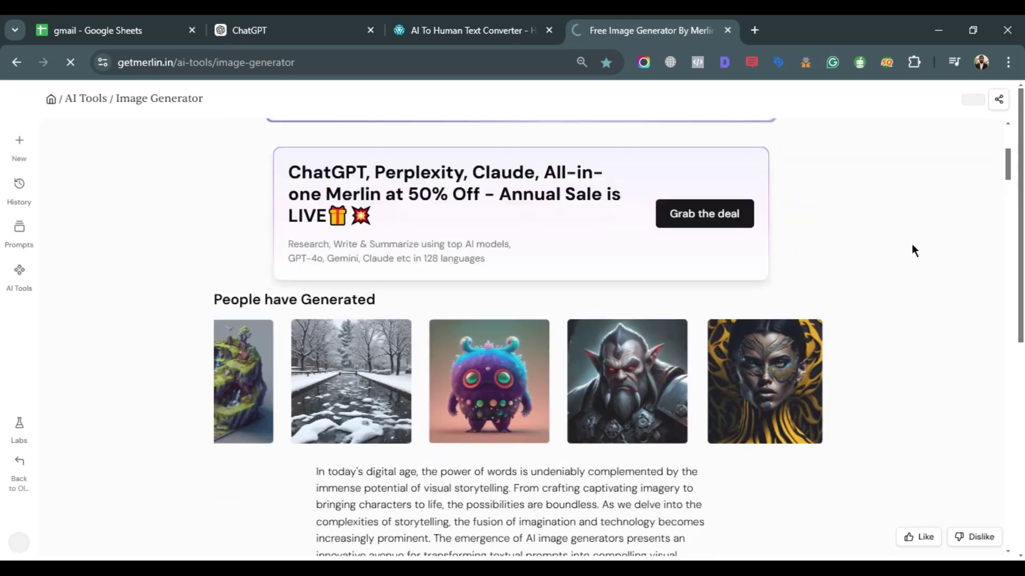
{"action": "scroll", "coordinate": [911, 246], "scroll_direction": "up", "scroll_amount": 4}
{"action": "scroll", "coordinate": [902, 249], "scroll_direction": "up", "scroll_amount": 1}
{"action": "left_click", "coordinate": [889, 254]}
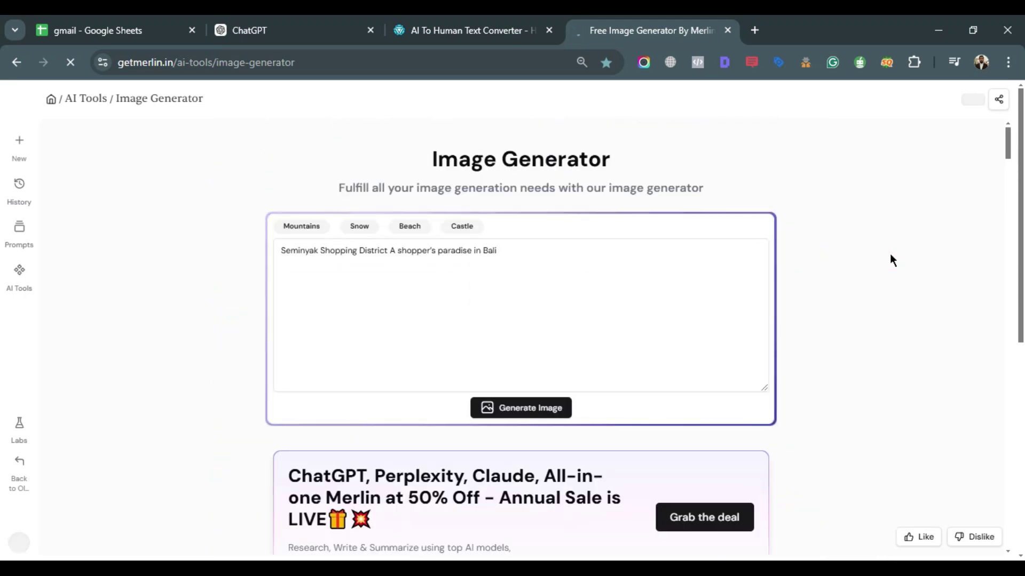
{"action": "scroll", "coordinate": [890, 257], "scroll_direction": "down", "scroll_amount": 10}
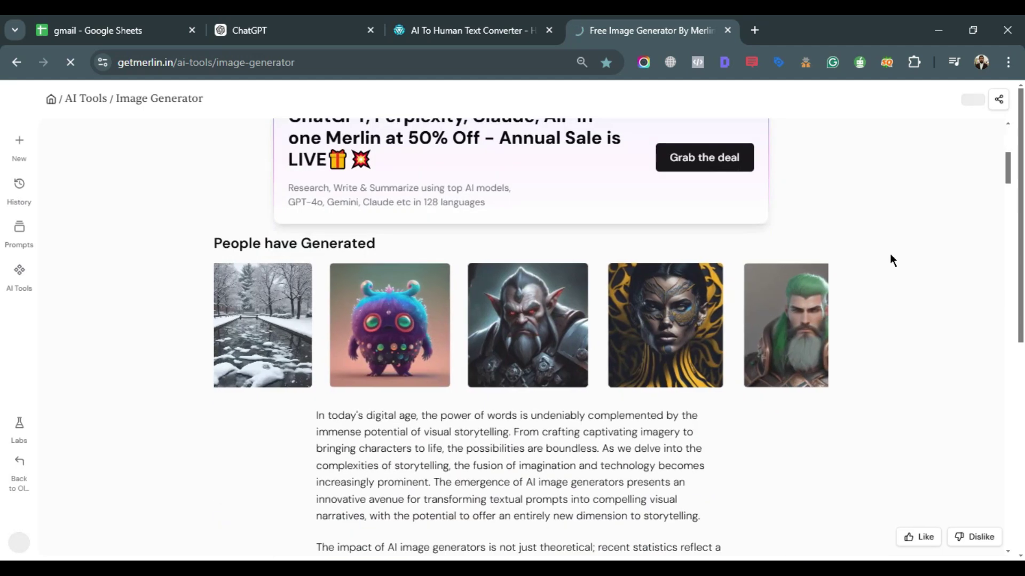
{"action": "scroll", "coordinate": [886, 264], "scroll_direction": "up", "scroll_amount": 10}
- Return to the WordPress post editor and publish the Seminyak Shopping District post
{"action": "left_click", "coordinate": [440, 254]}
{"action": "left_click", "coordinate": [519, 231]}
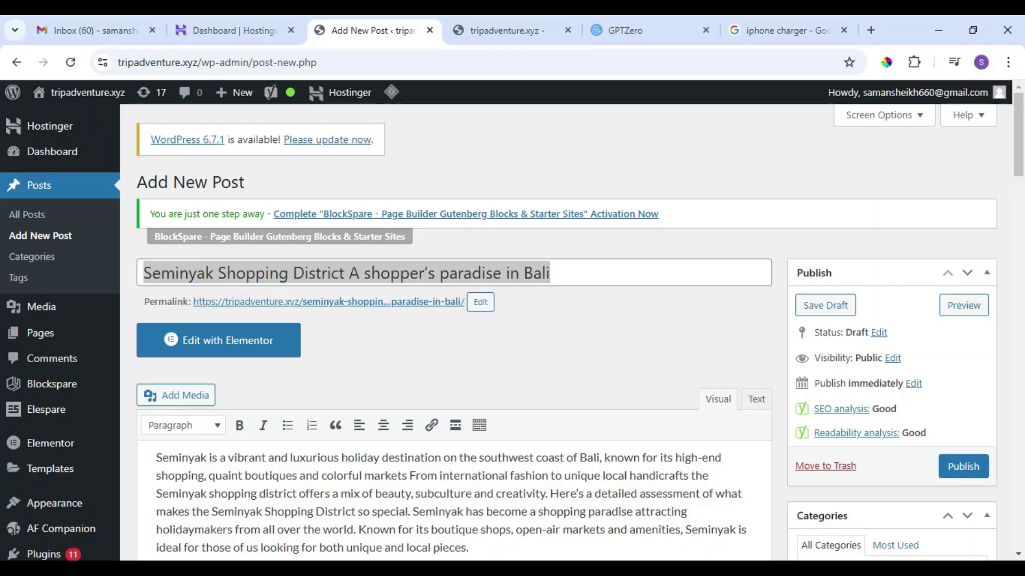
{"action": "left_click", "coordinate": [645, 385]}
{"action": "scroll", "coordinate": [645, 385], "scroll_direction": "down", "scroll_amount": 5}
{"action": "scroll", "coordinate": [645, 379], "scroll_direction": "up", "scroll_amount": 5}
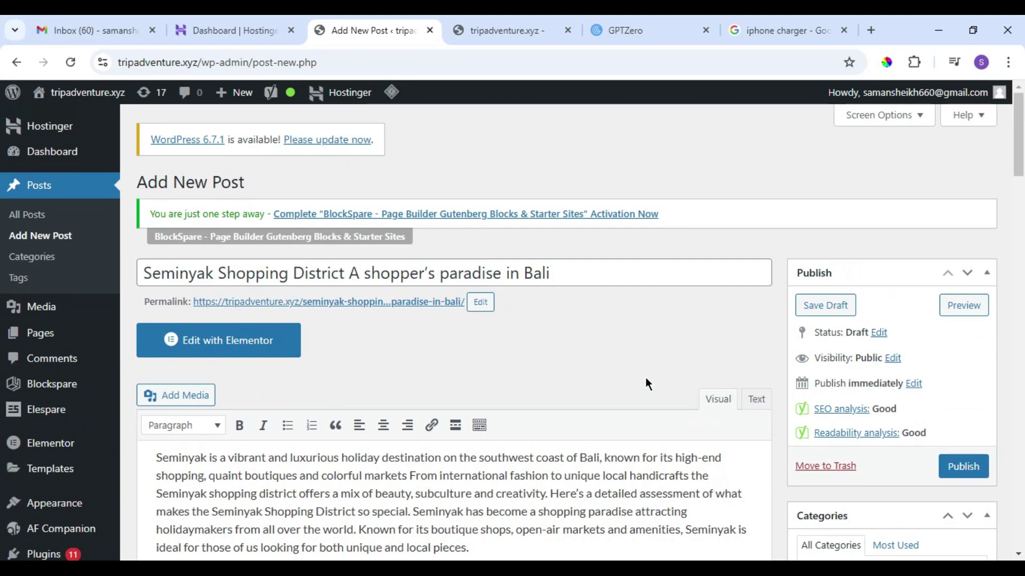
{"action": "scroll", "coordinate": [545, 351], "scroll_direction": "down", "scroll_amount": 4}
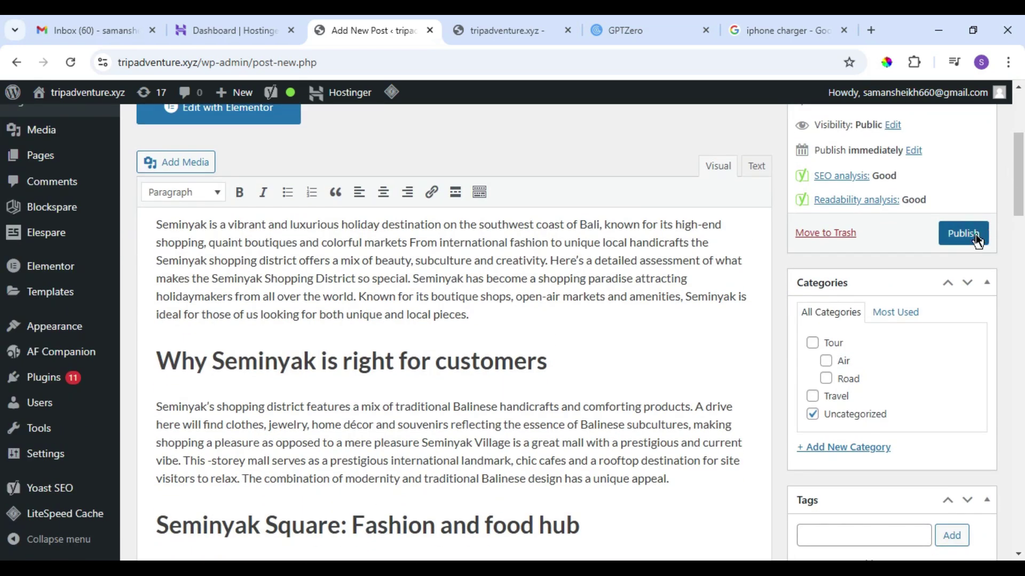
{"action": "left_click", "coordinate": [974, 235]}
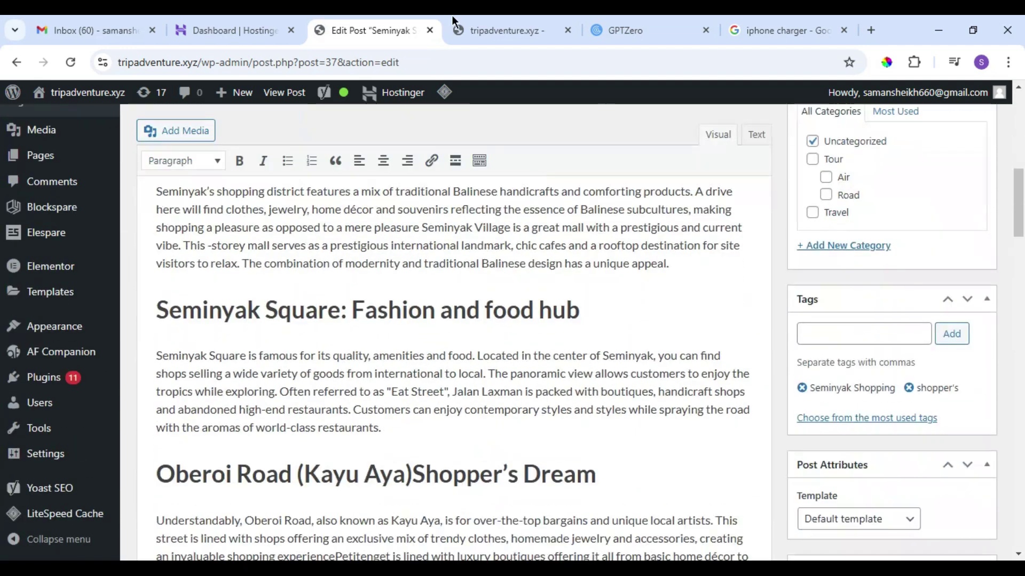
- View the Seminyak post on the tripadventure.xyz home page and return to its editor
{"action": "left_click", "coordinate": [499, 30]}
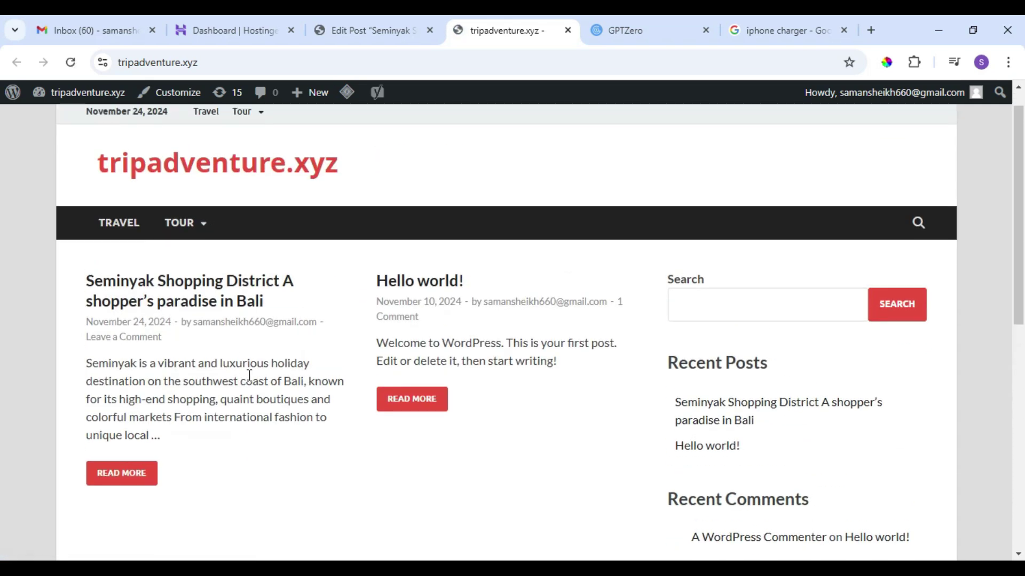
{"action": "left_click", "coordinate": [363, 27]}
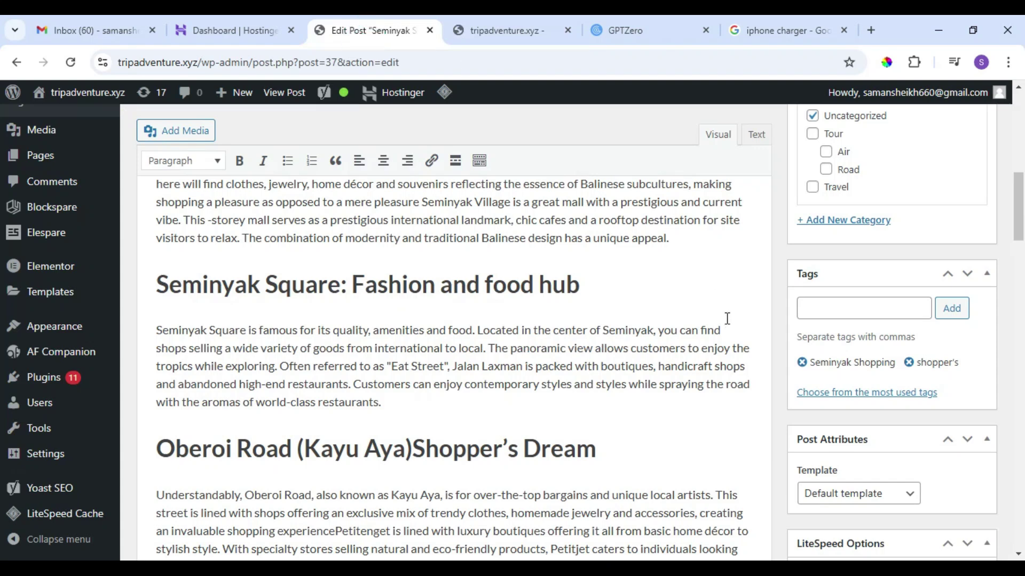
- Upload hawaii_beach_wedding_the_ultimate_book_for_a_romantic_tropical_getaway.webp from Downloads and try to set it as the Seminyak post's featured image
{"action": "scroll", "coordinate": [727, 319], "scroll_direction": "down", "scroll_amount": 20}
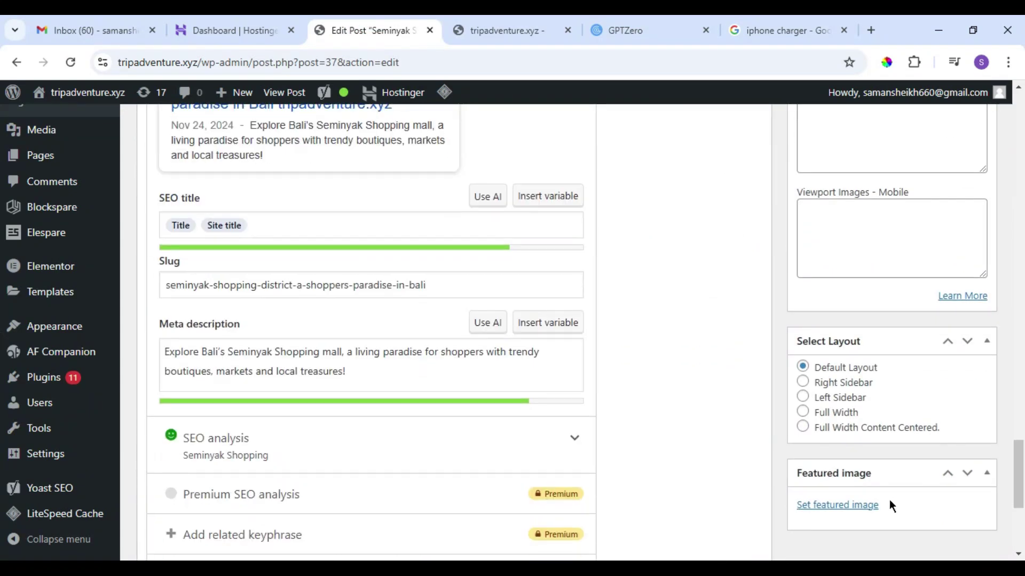
{"action": "left_click", "coordinate": [858, 509]}
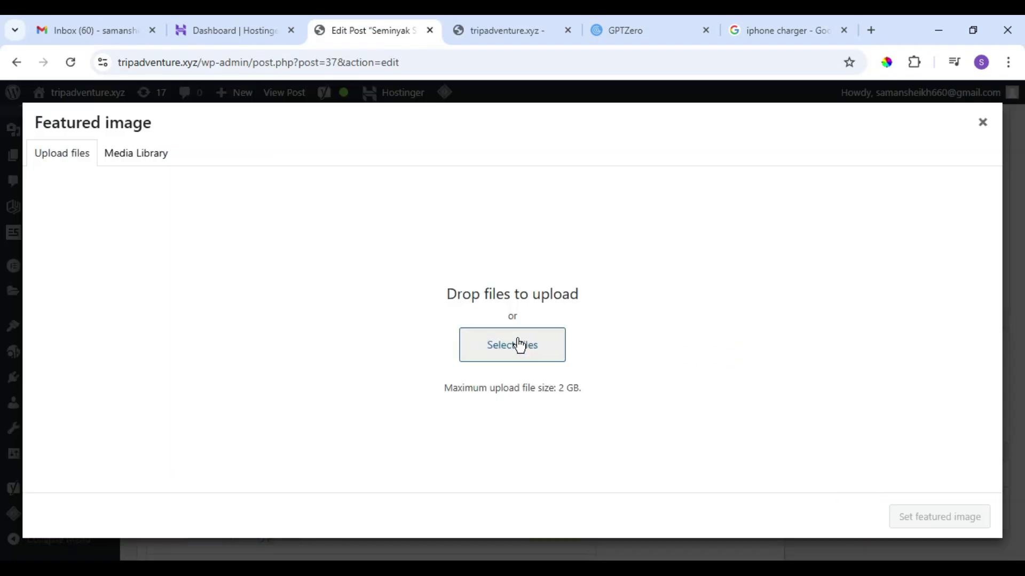
{"action": "left_click", "coordinate": [154, 160]}
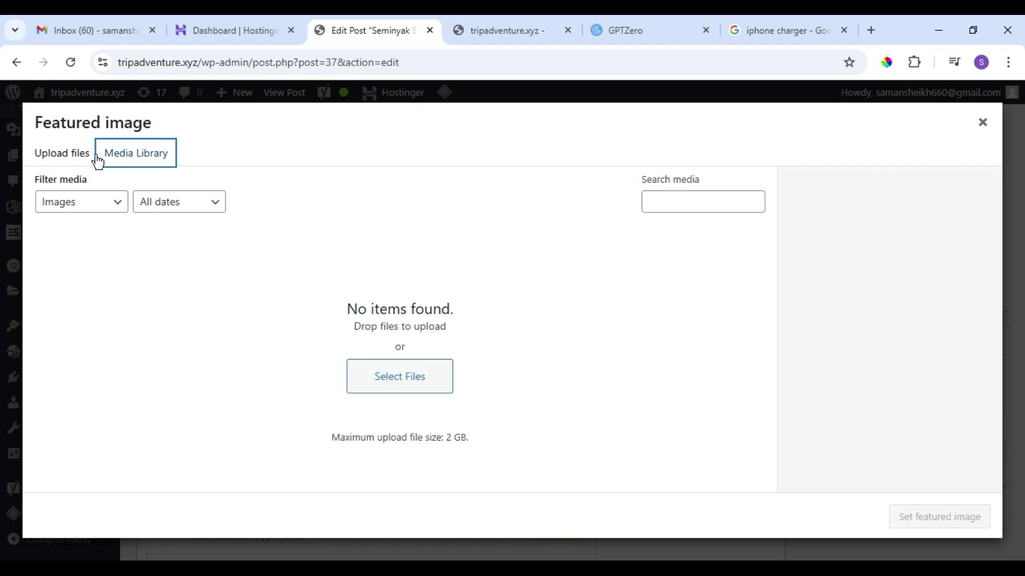
{"action": "left_click", "coordinate": [401, 379]}
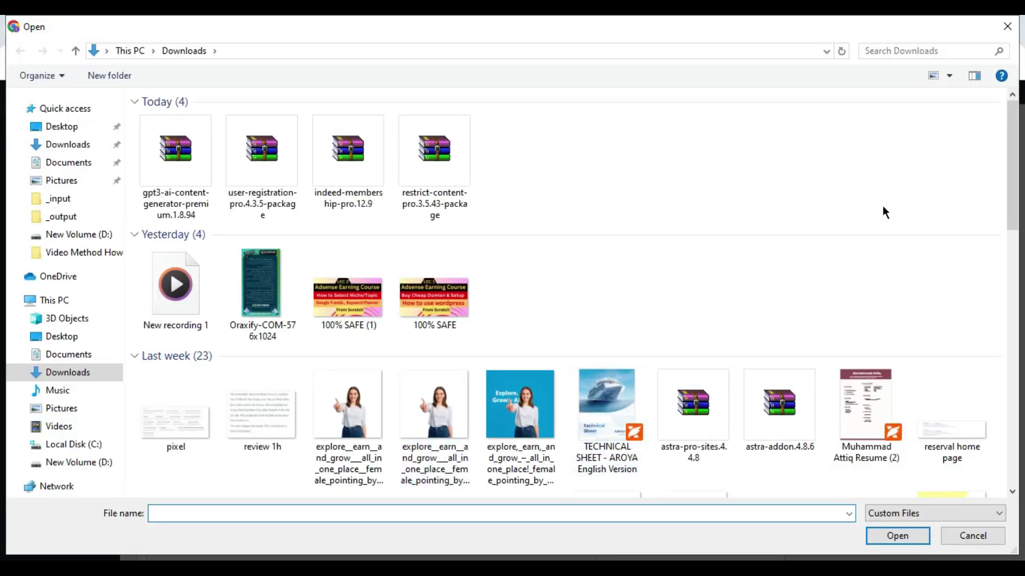
{"action": "left_click_drag", "start_coordinate": [1012, 128], "coordinate": [1013, 306]}
{"action": "double_click", "coordinate": [203, 404]}
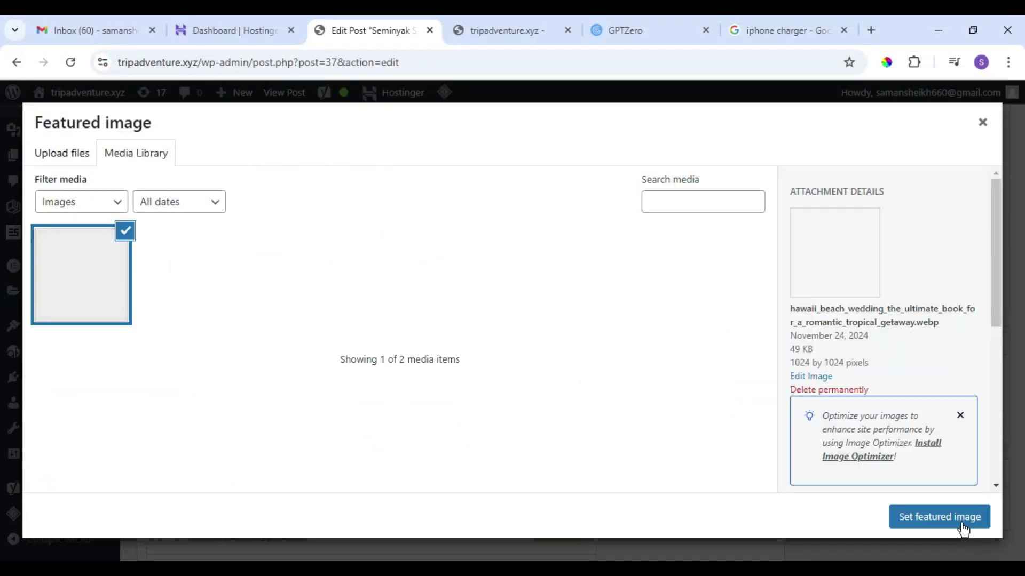
{"action": "left_click", "coordinate": [964, 528]}
- Update the published Seminyak Shopping District post
{"action": "scroll", "coordinate": [751, 341], "scroll_direction": "up", "scroll_amount": 15}
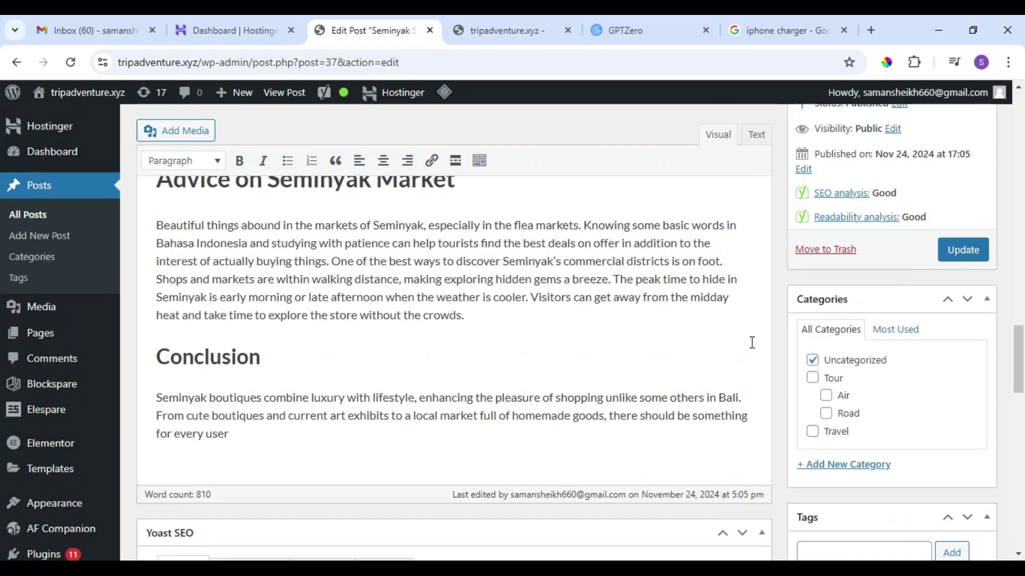
{"action": "left_click", "coordinate": [949, 322]}
{"action": "scroll", "coordinate": [537, 322], "scroll_direction": "up", "scroll_amount": 3}
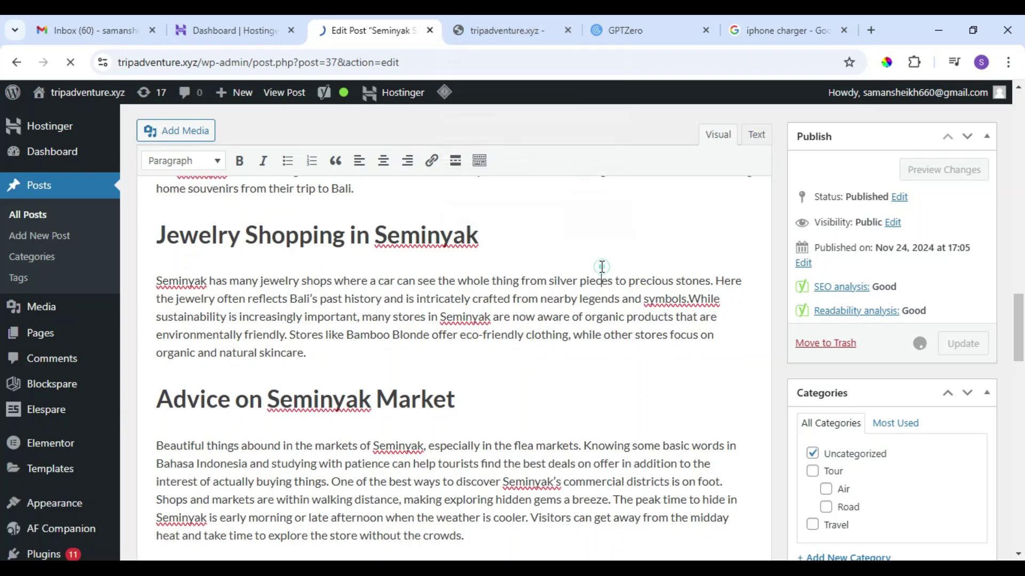
{"action": "scroll", "coordinate": [601, 267], "scroll_direction": "up", "scroll_amount": 3}
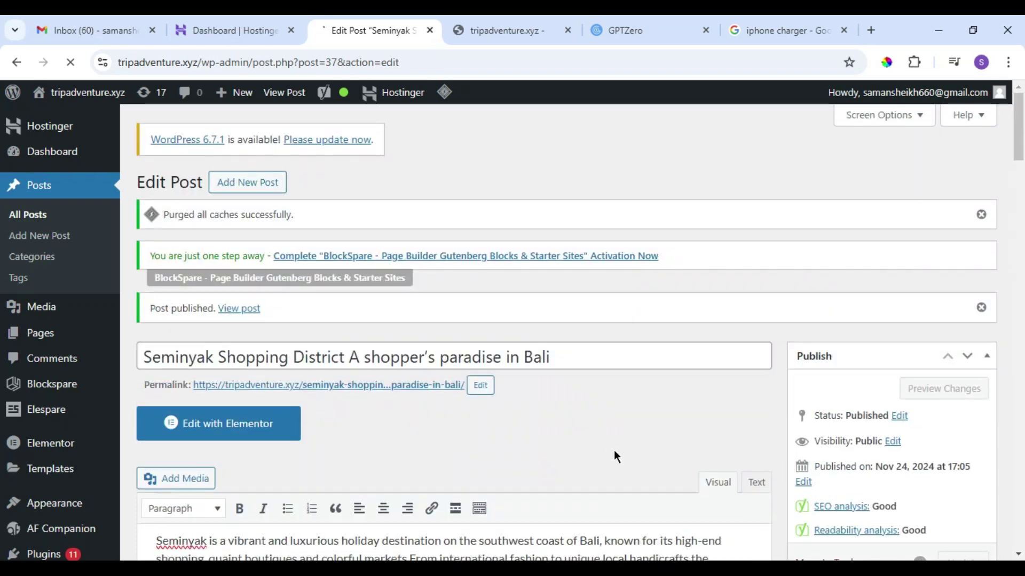
- Reload the tripadventure.xyz home page and check whether the Seminyak post shows its featured image
{"action": "left_click", "coordinate": [501, 23]}
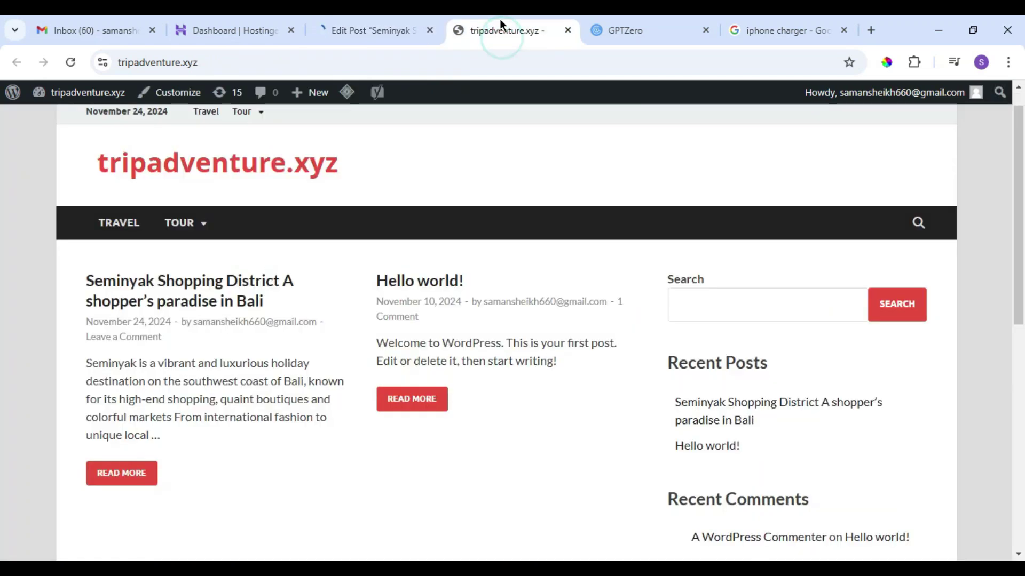
{"action": "left_click", "coordinate": [70, 63]}
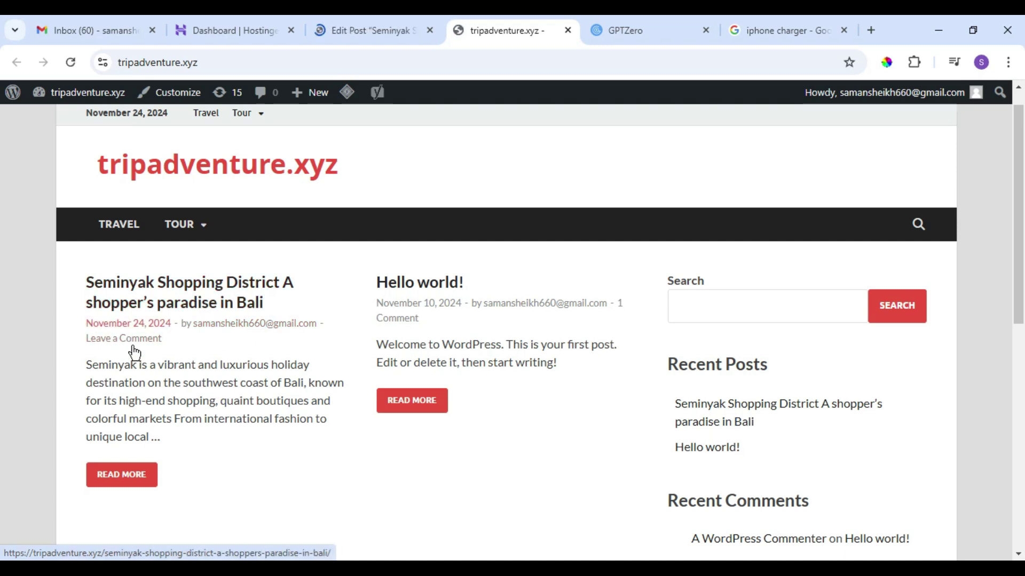
{"action": "left_click", "coordinate": [377, 27]}
{"action": "scroll", "coordinate": [673, 429], "scroll_direction": "down", "scroll_amount": 10}
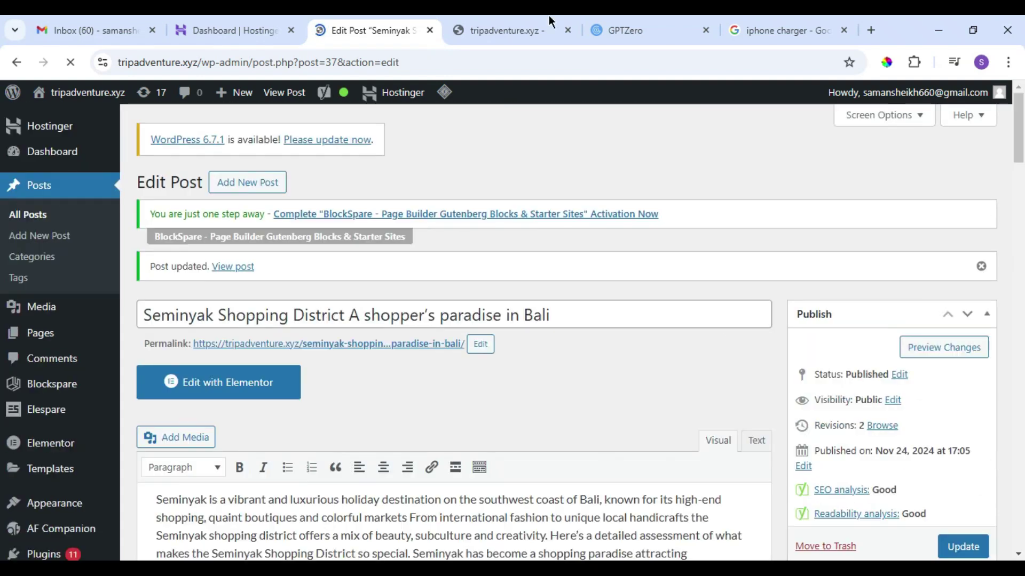
{"action": "left_click", "coordinate": [549, 16]}
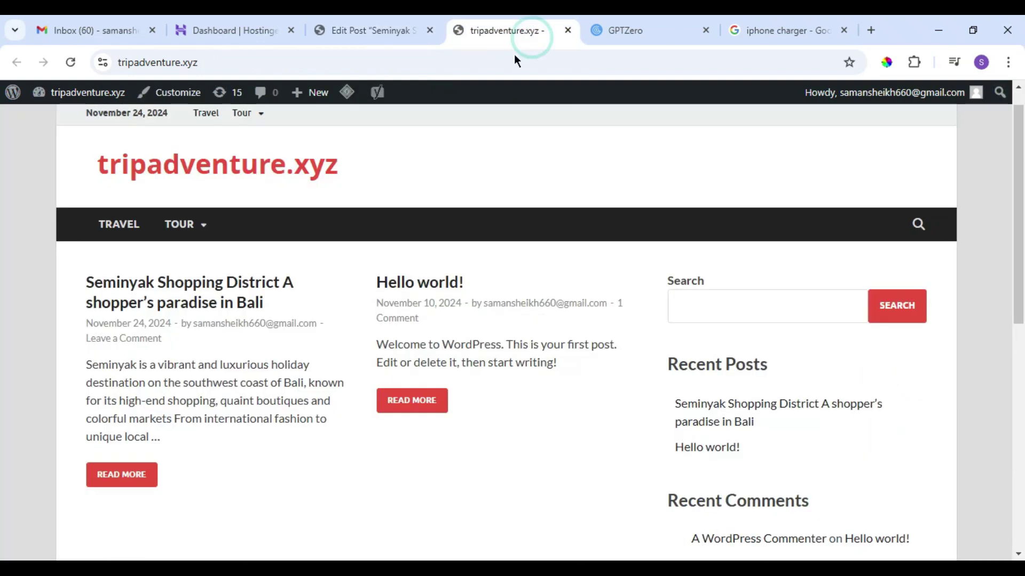
{"action": "left_click", "coordinate": [70, 62]}
{"action": "left_click", "coordinate": [364, 16]}
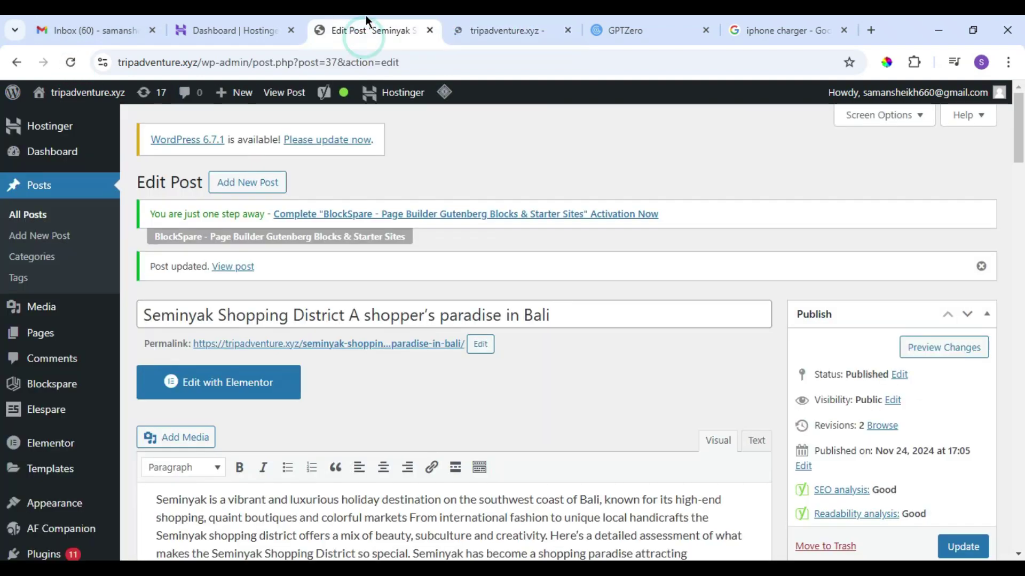
{"action": "left_click", "coordinate": [516, 16]}
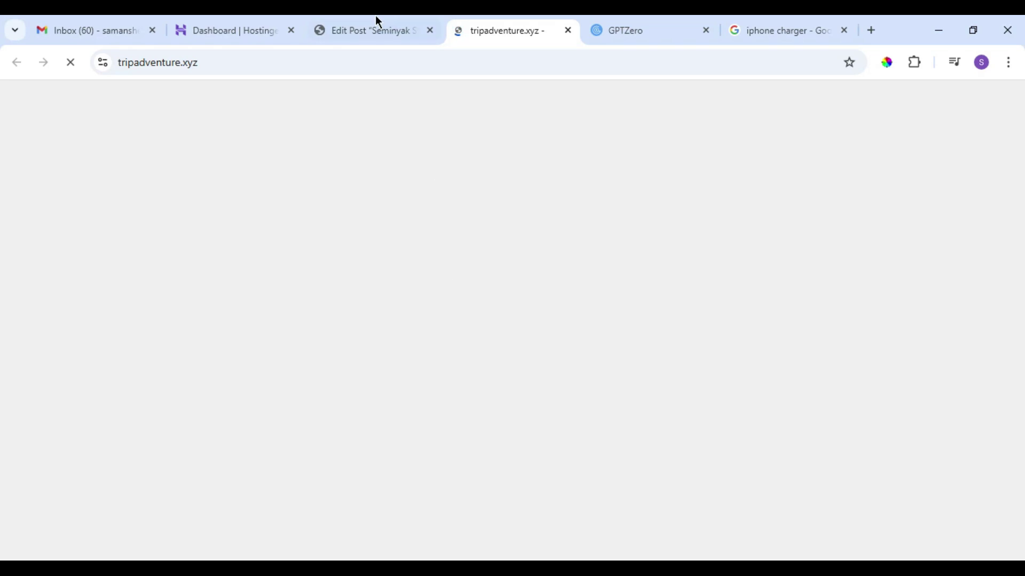
- Check the featured image setting in the Seminyak post's editor and open the list of all posts
{"action": "left_click", "coordinate": [376, 16]}
{"action": "scroll", "coordinate": [559, 393], "scroll_direction": "down", "scroll_amount": 10}
{"action": "scroll", "coordinate": [559, 394], "scroll_direction": "down", "scroll_amount": 5}
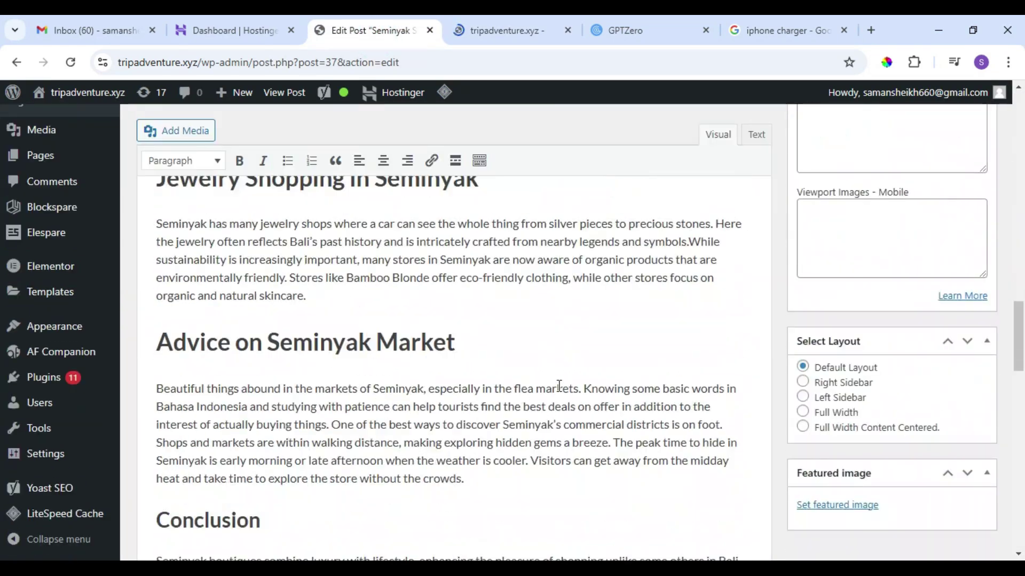
{"action": "scroll", "coordinate": [559, 393], "scroll_direction": "up", "scroll_amount": 20}
{"action": "left_click", "coordinate": [37, 185]}
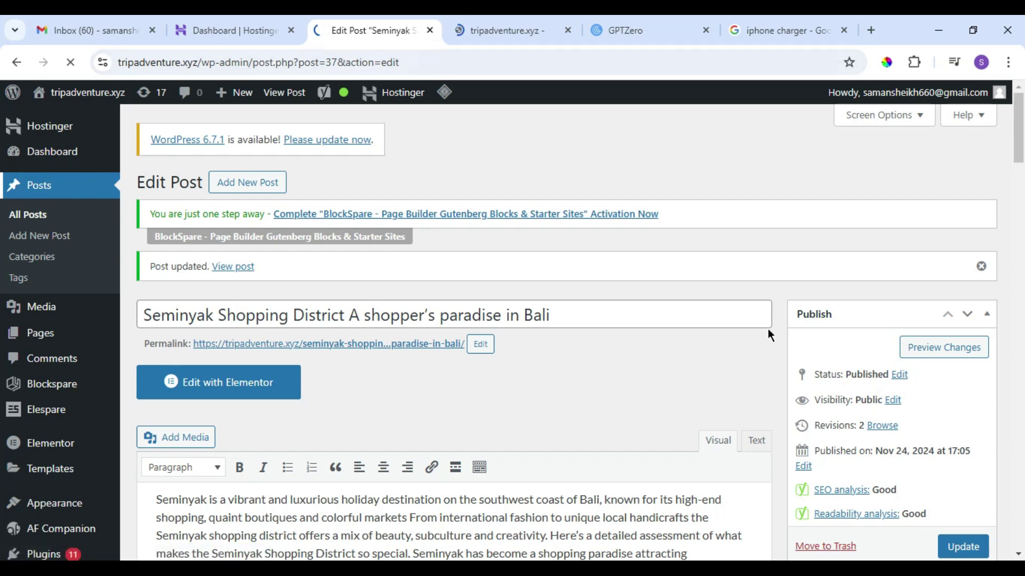
{"action": "scroll", "coordinate": [768, 328], "scroll_direction": "down", "scroll_amount": 5}
{"action": "left_click", "coordinate": [507, 15]}
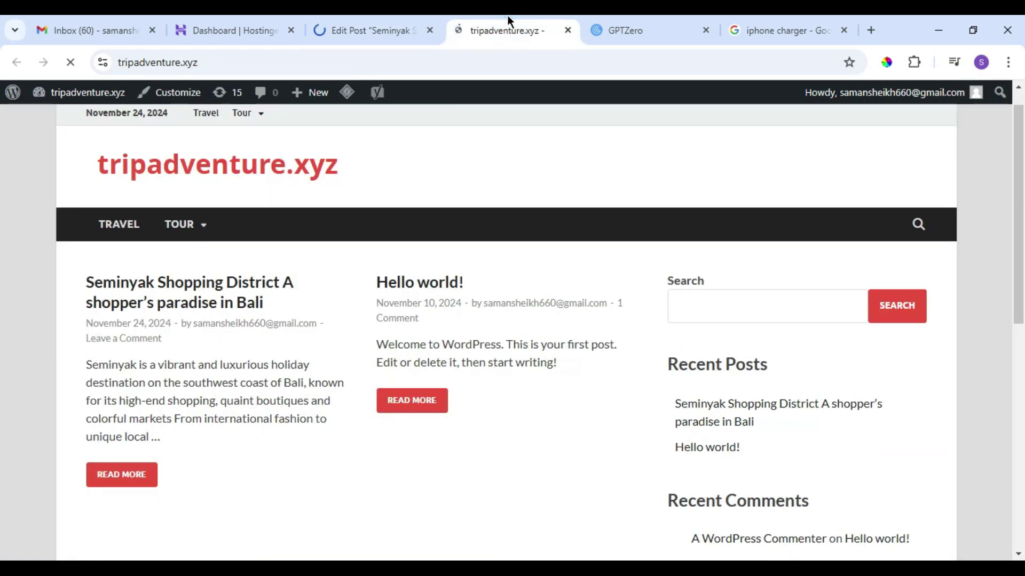
{"action": "left_click", "coordinate": [373, 22]}
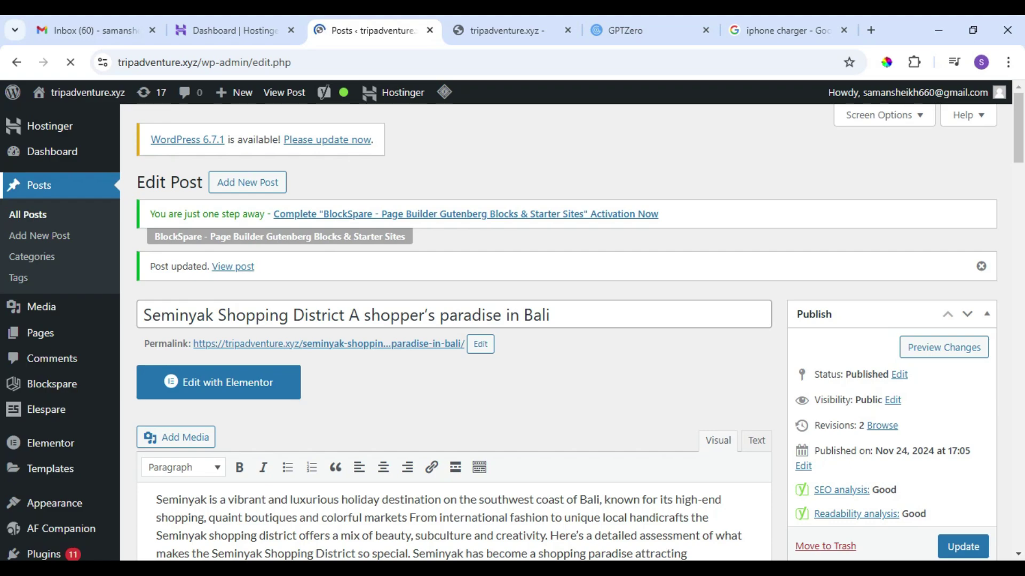
- Switch to the other browser window and reload the getmerlin.in/ai-tools/image-generator page
{"action": "left_click", "coordinate": [219, 569]}
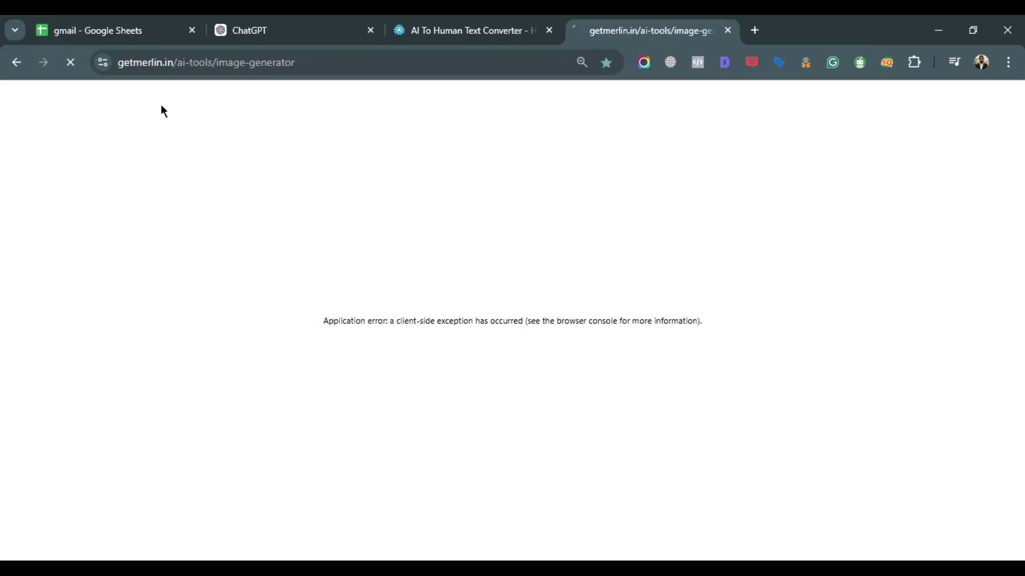
{"action": "left_click", "coordinate": [72, 63]}
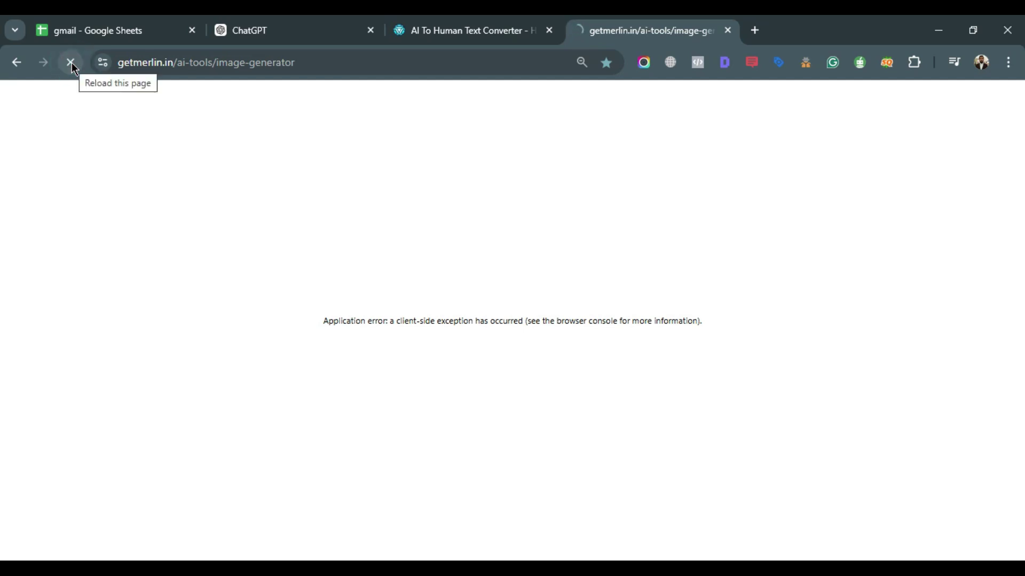
{"action": "left_click", "coordinate": [366, 62]}
{"action": "left_click", "coordinate": [442, 155]}
{"action": "left_click", "coordinate": [476, 28]}
{"action": "left_click", "coordinate": [650, 21]}
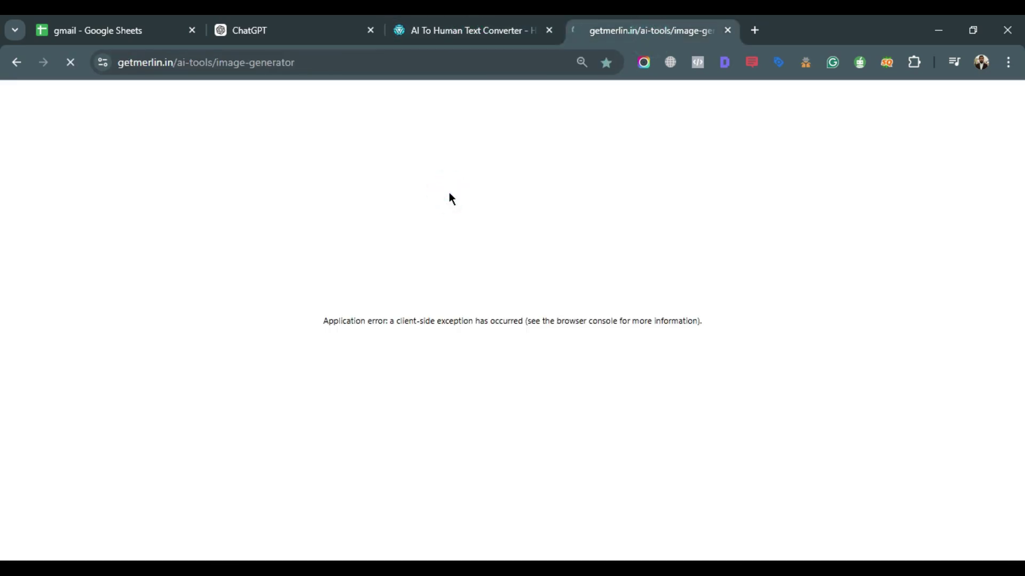
{"action": "left_click", "coordinate": [309, 62]}
{"action": "double_click", "coordinate": [308, 63]}
{"action": "key", "text": "Return"}
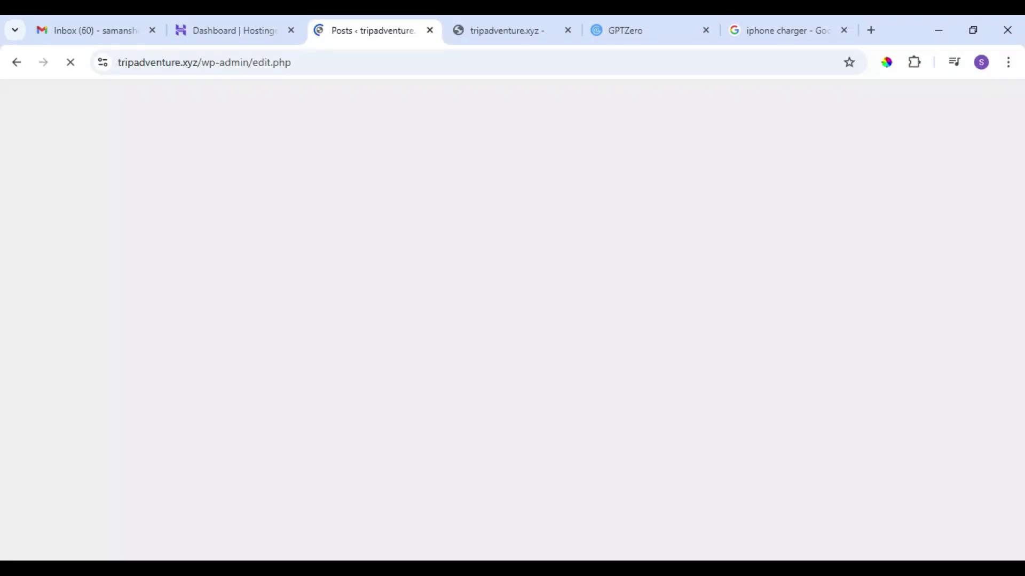
- Return to the WordPress posts list and reload the tripadventure.xyz home page to check the Seminyak post's image
{"action": "left_click", "coordinate": [736, 17]}
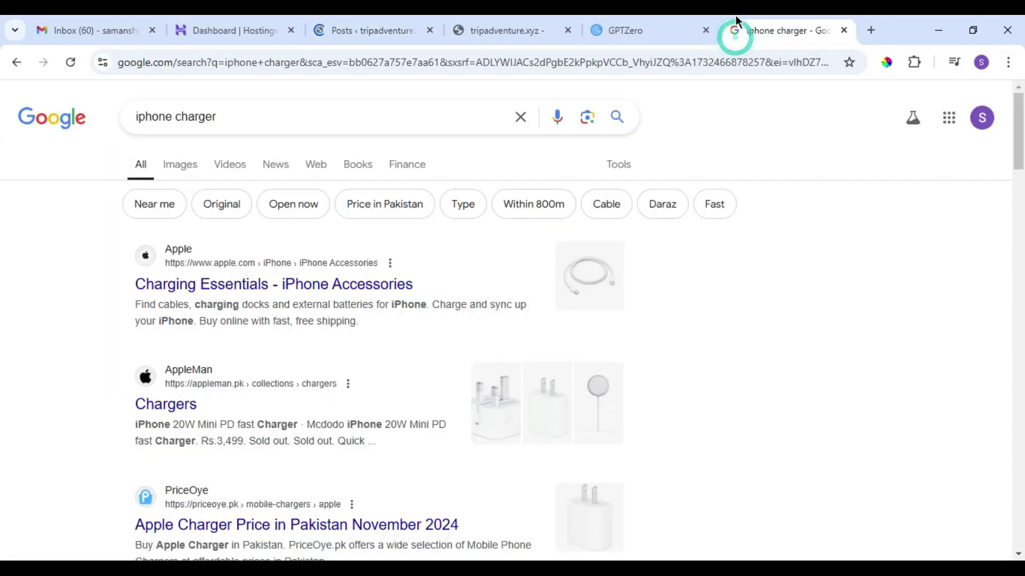
{"action": "left_click", "coordinate": [343, 18]}
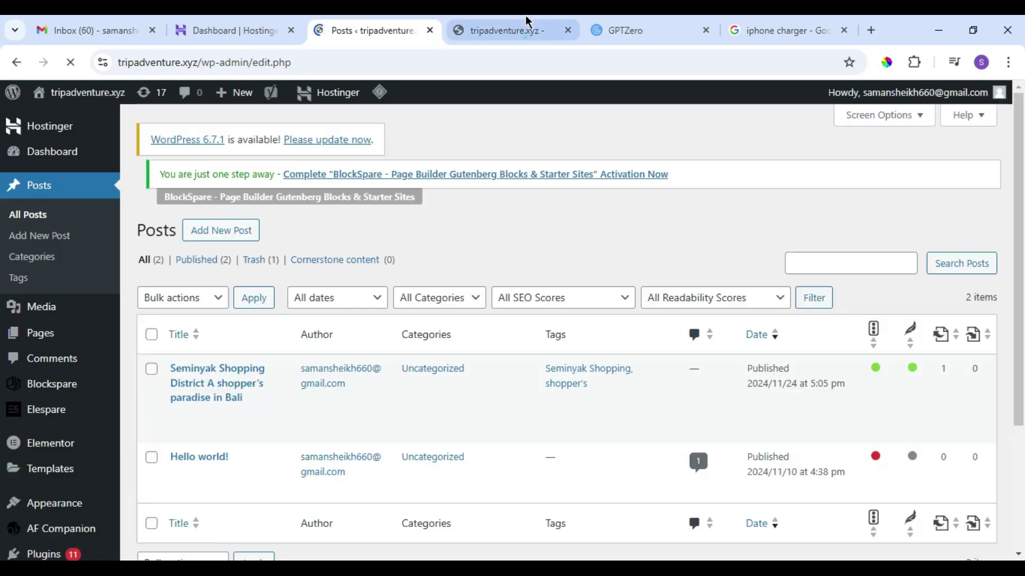
{"action": "left_click", "coordinate": [526, 18]}
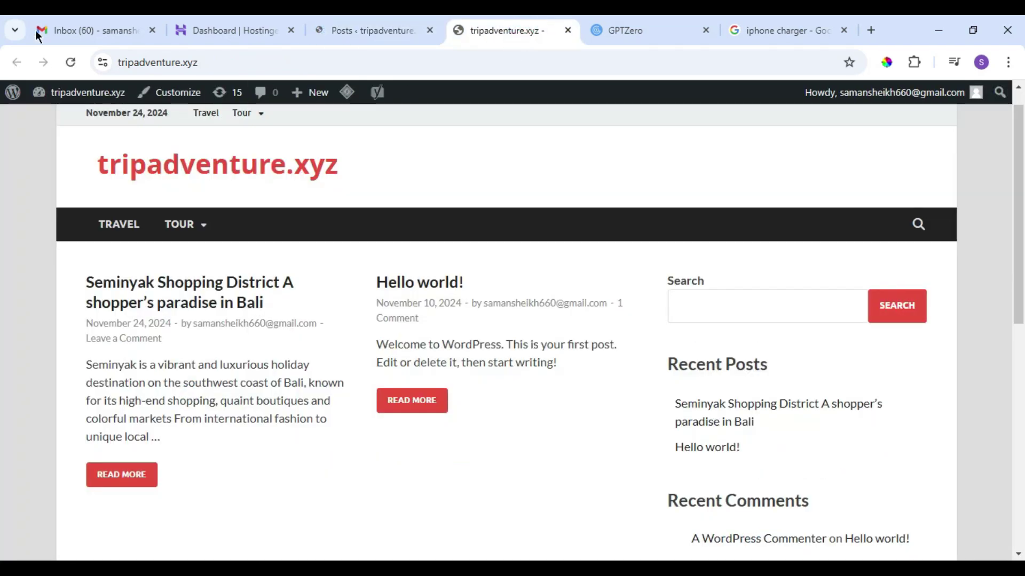
{"action": "left_click", "coordinate": [70, 63]}
{"action": "left_click", "coordinate": [290, 20]}
{"action": "left_click", "coordinate": [374, 17]}
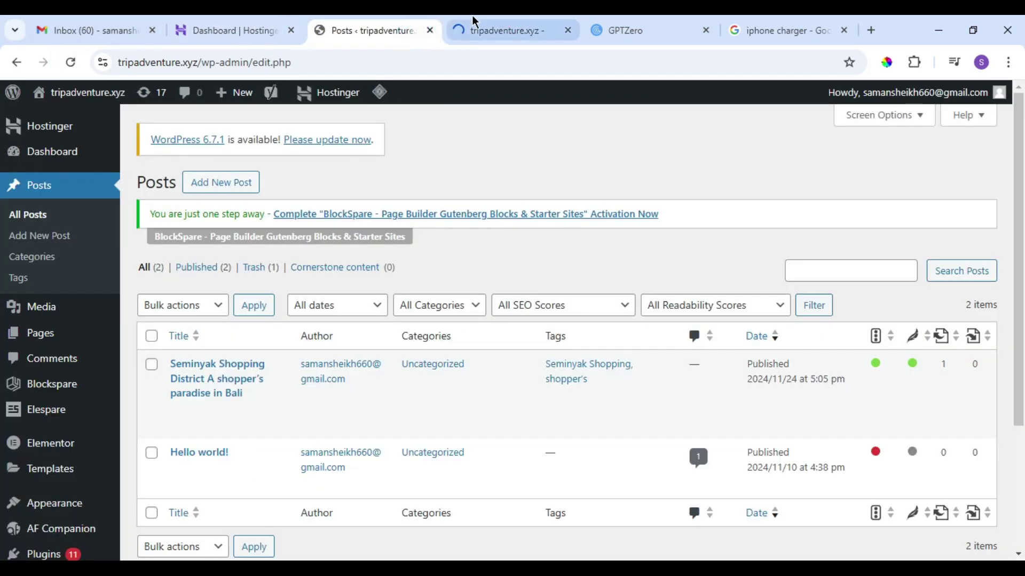
{"action": "left_click", "coordinate": [471, 16]}
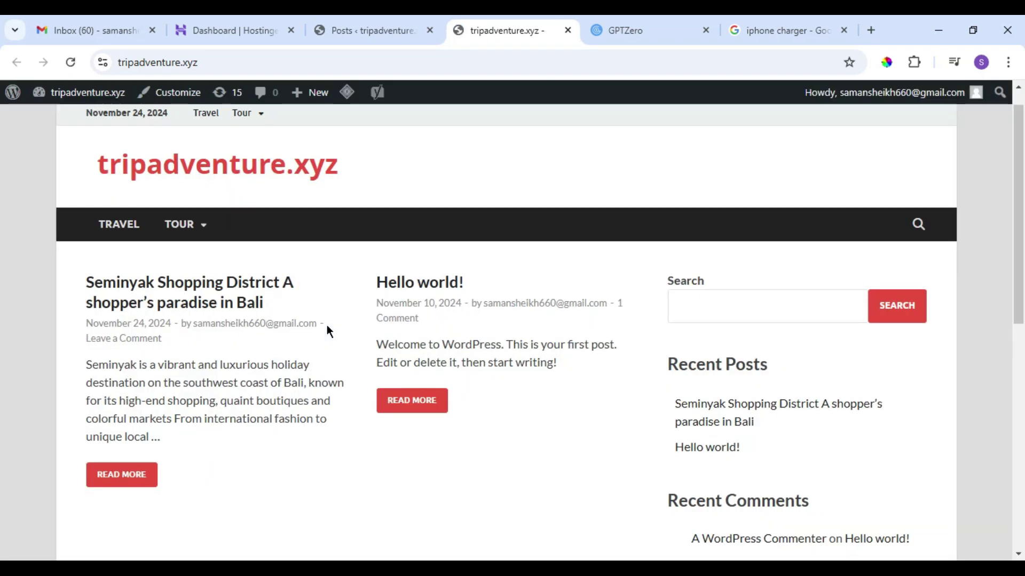
- Review the posts list, then inspect the tripadventure.xyz home page and reload it once more
{"action": "left_click", "coordinate": [370, 28]}
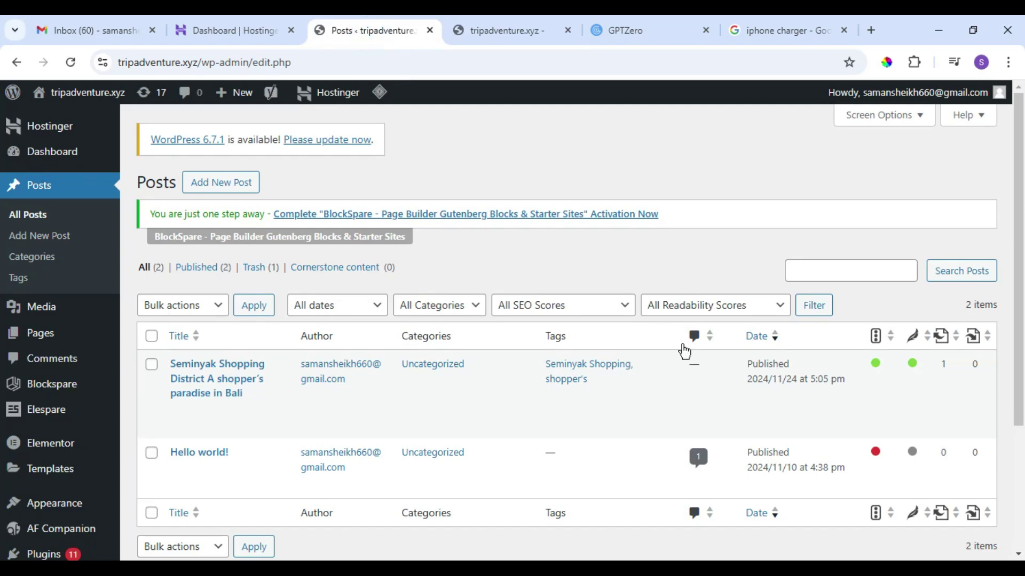
{"action": "scroll", "coordinate": [685, 344], "scroll_direction": "down", "scroll_amount": 3}
{"action": "scroll", "coordinate": [684, 344], "scroll_direction": "up", "scroll_amount": 3}
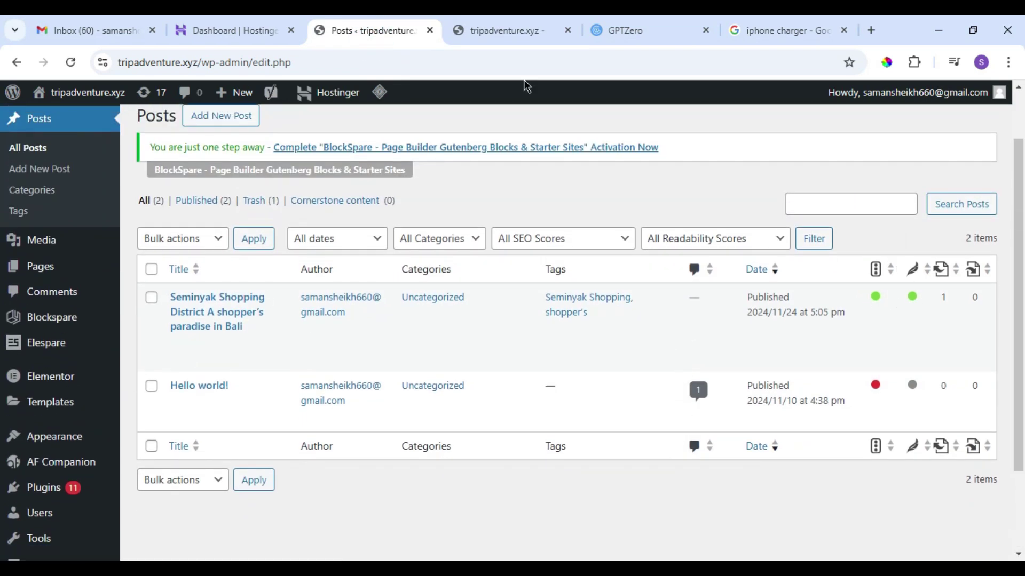
{"action": "left_click", "coordinate": [504, 30]}
{"action": "scroll", "coordinate": [215, 270], "scroll_direction": "down", "scroll_amount": 5}
{"action": "scroll", "coordinate": [213, 263], "scroll_direction": "up", "scroll_amount": 5}
{"action": "left_click", "coordinate": [70, 61]}
- Reopen the Seminyak Shopping District post for editing and check its featured image section
{"action": "left_click", "coordinate": [375, 27]}
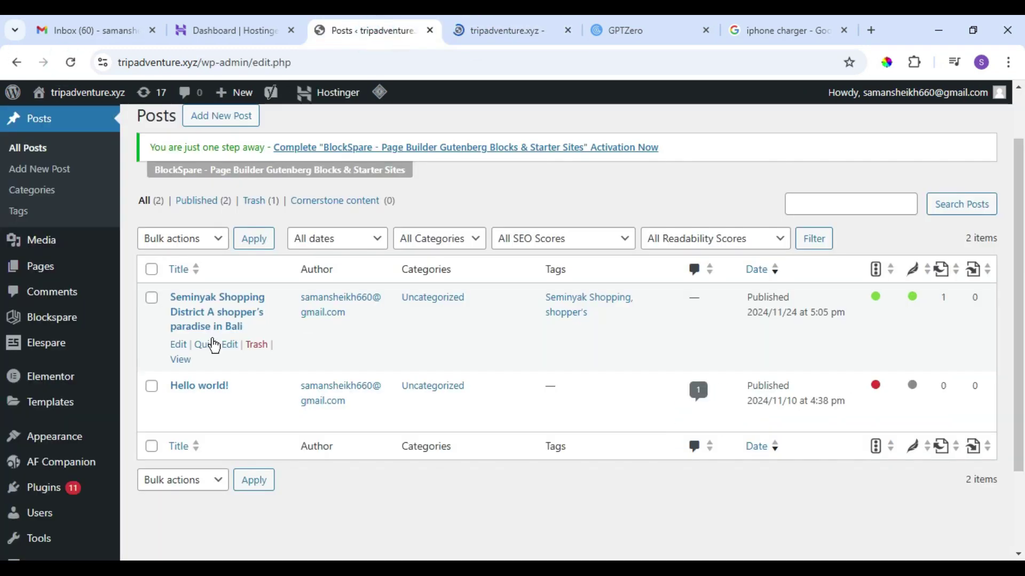
{"action": "left_click", "coordinate": [178, 344]}
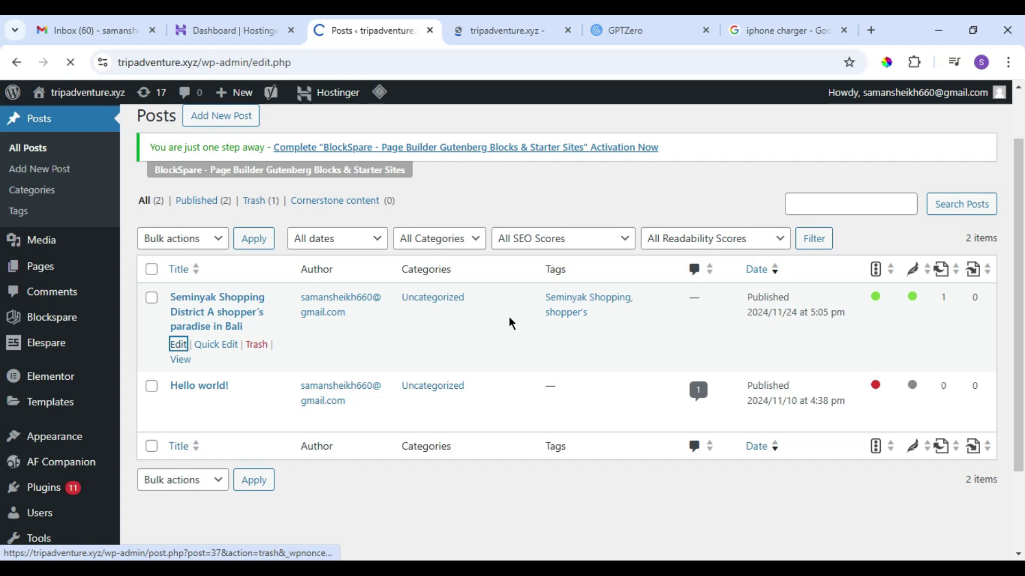
{"action": "left_click", "coordinate": [505, 28]}
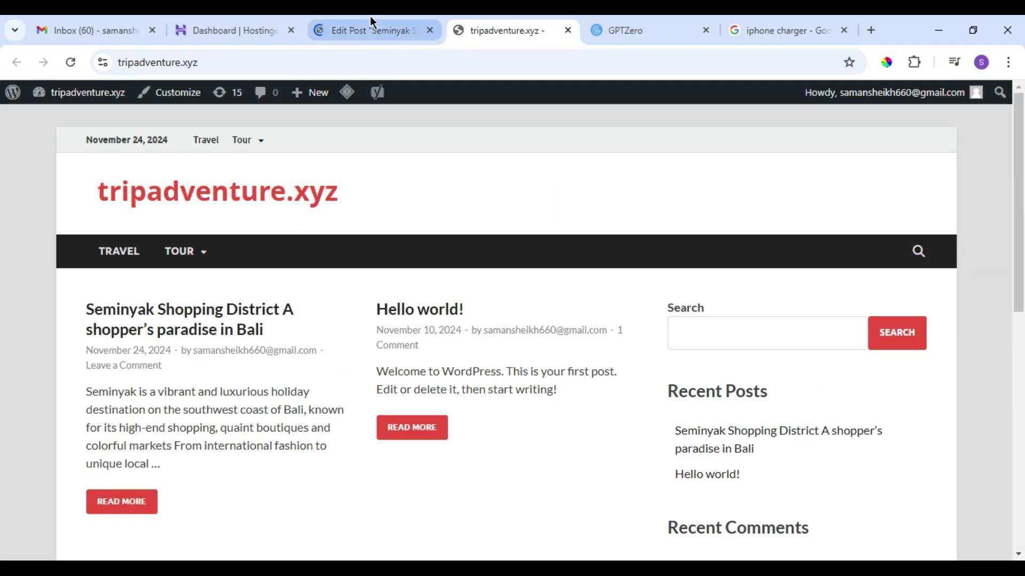
{"action": "left_click", "coordinate": [399, 21]}
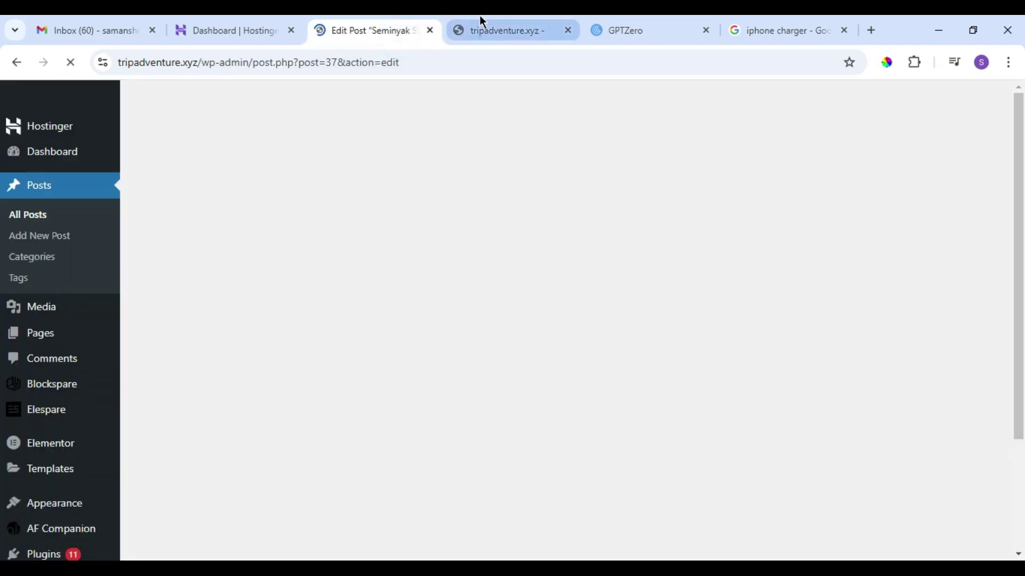
{"action": "left_click", "coordinate": [480, 21]}
{"action": "left_click", "coordinate": [370, 15]}
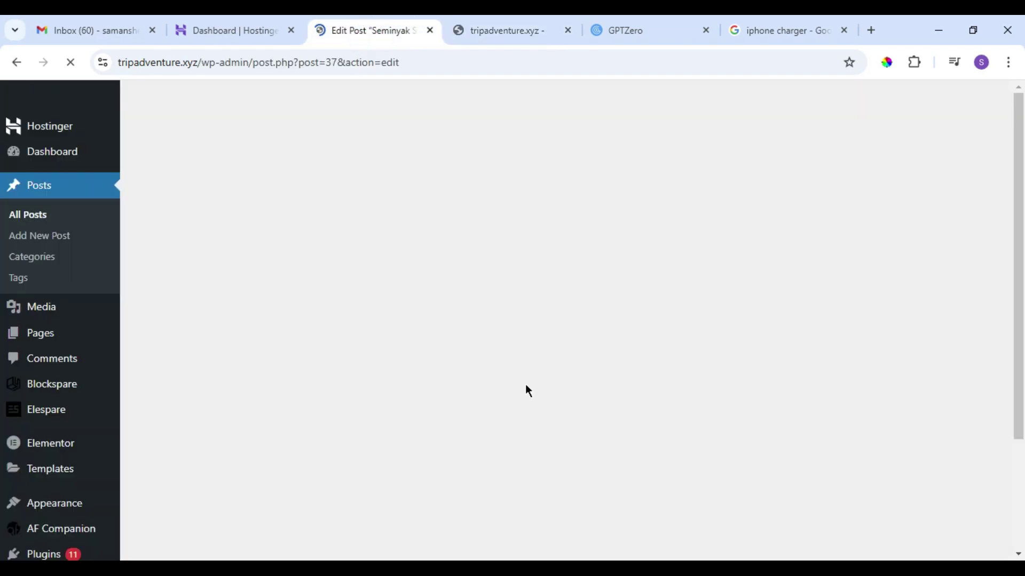
{"action": "scroll", "coordinate": [523, 387], "scroll_direction": "down", "scroll_amount": 3}
{"action": "scroll", "coordinate": [542, 348], "scroll_direction": "down", "scroll_amount": 20}
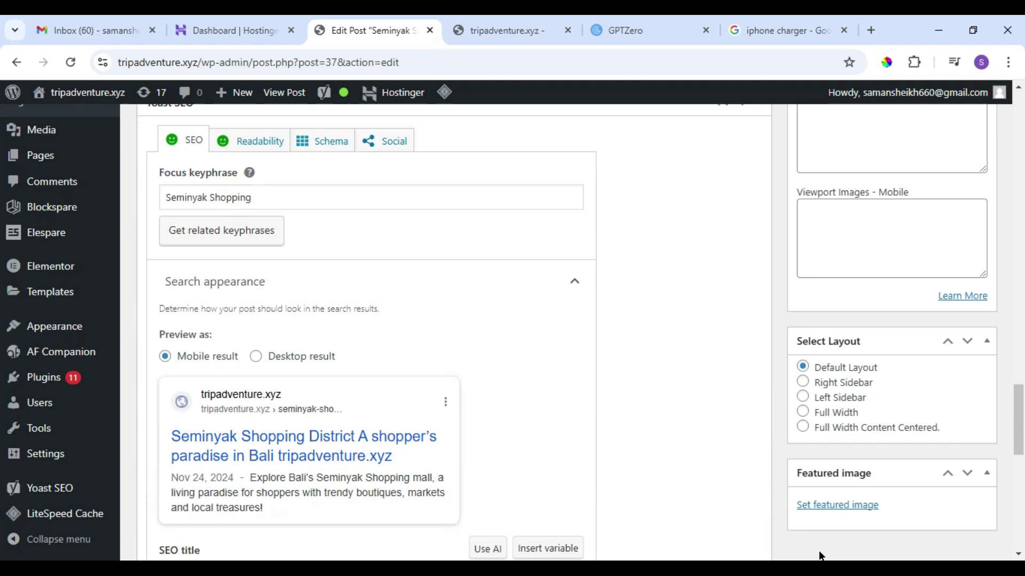
- Set the beach wedding image from the media library as the post's featured image and update the post
{"action": "left_click", "coordinate": [836, 505]}
{"action": "left_click", "coordinate": [73, 289]}
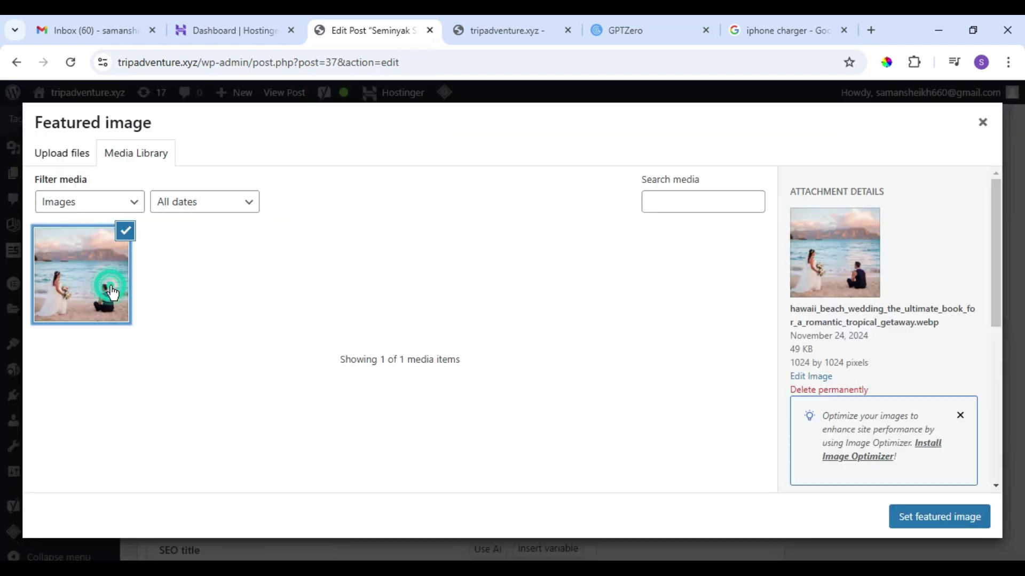
{"action": "left_click", "coordinate": [968, 521]}
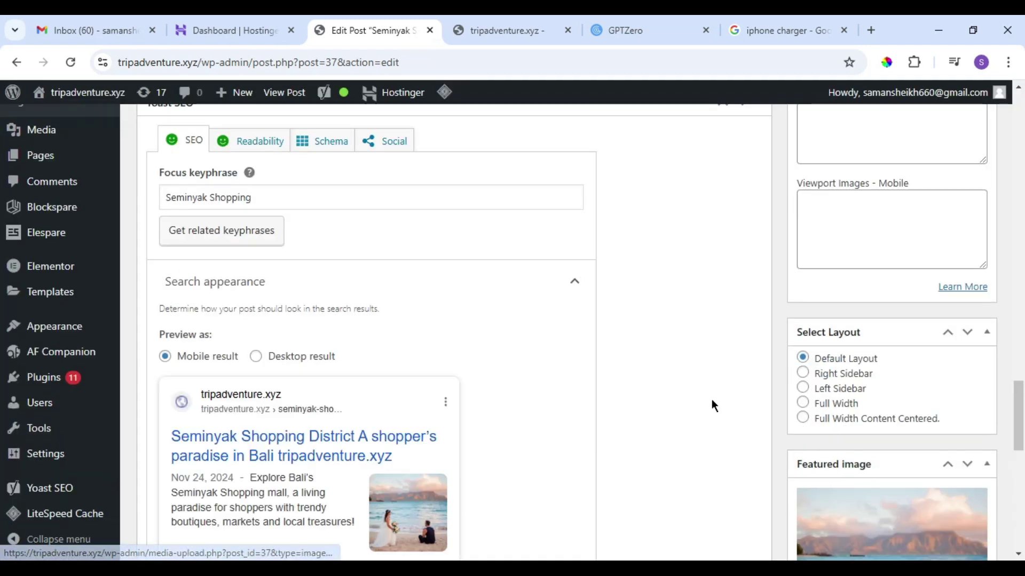
{"action": "scroll", "coordinate": [712, 399], "scroll_direction": "down", "scroll_amount": 4}
{"action": "scroll", "coordinate": [712, 399], "scroll_direction": "up", "scroll_amount": 15}
{"action": "left_click", "coordinate": [976, 369]}
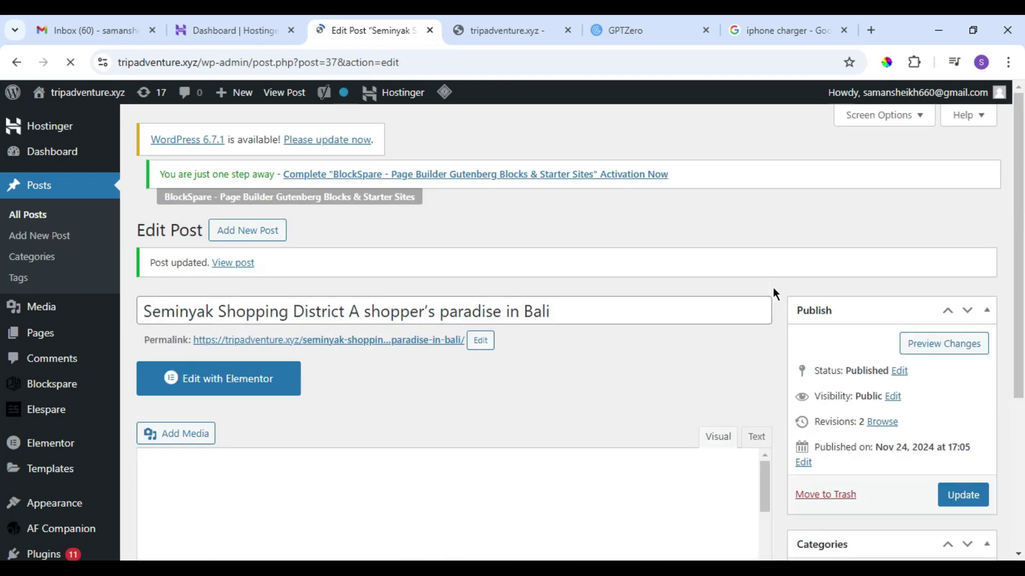
- Check the featured image in the updated post, and reload the tripadventure.xyz home page
{"action": "scroll", "coordinate": [472, 261], "scroll_direction": "down", "scroll_amount": 10}
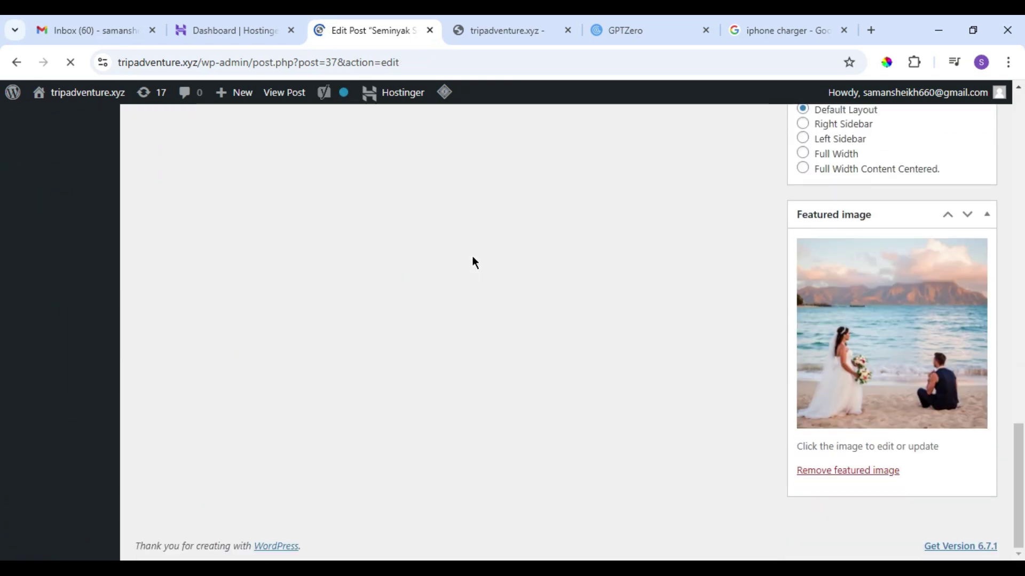
{"action": "left_click", "coordinate": [497, 31]}
{"action": "left_click", "coordinate": [68, 62]}
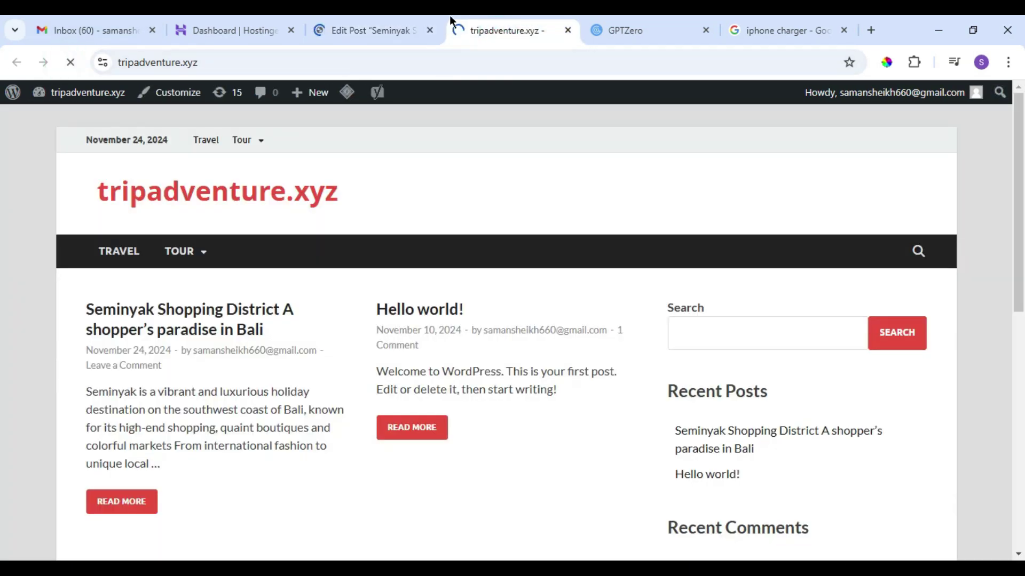
- Return to the post editor and review the Yoast search preview, meta description and SEO analysis results
{"action": "left_click", "coordinate": [361, 21]}
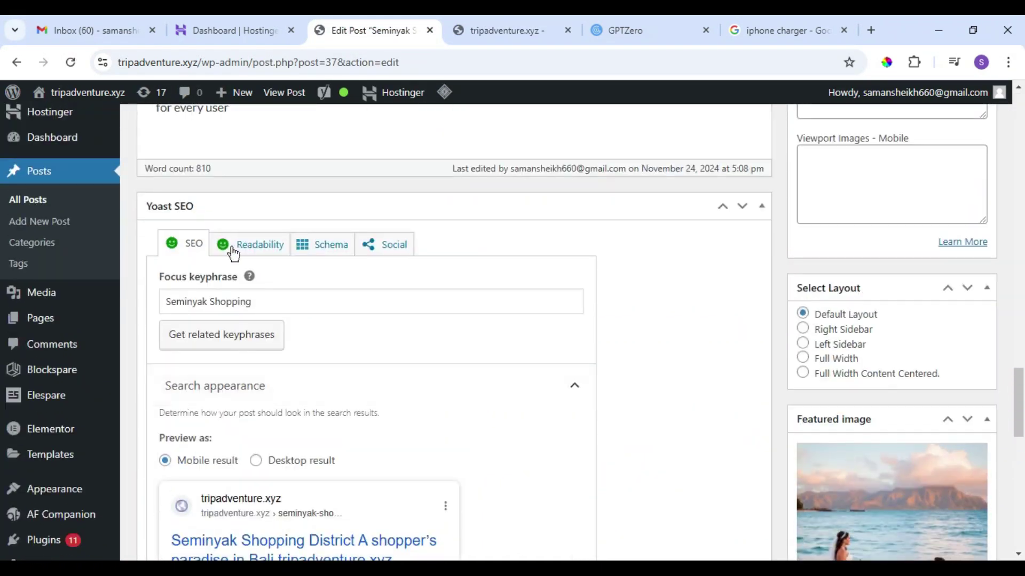
{"action": "left_click", "coordinate": [245, 244]}
{"action": "left_click", "coordinate": [171, 246]}
{"action": "scroll", "coordinate": [329, 309], "scroll_direction": "down", "scroll_amount": 5}
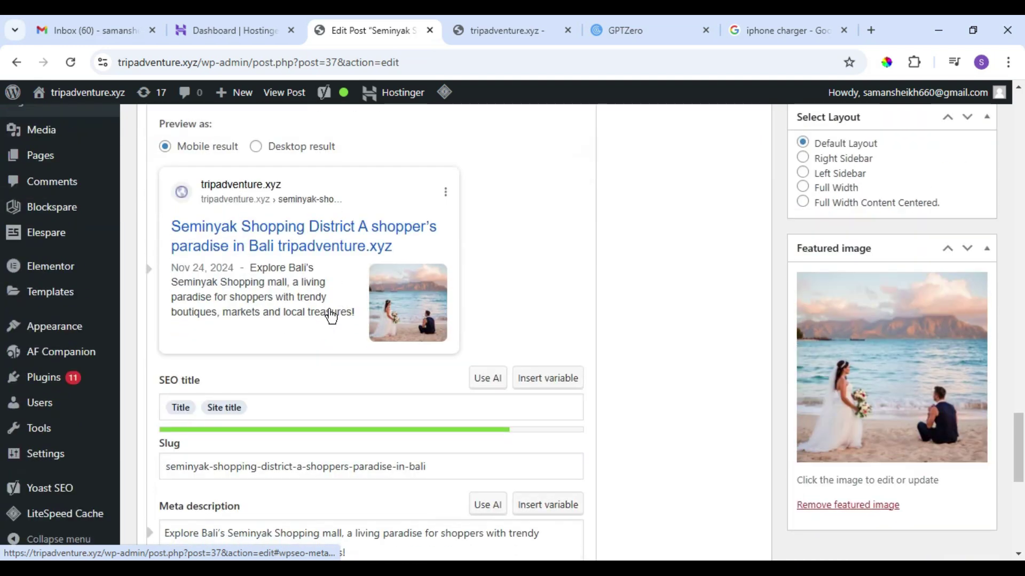
{"action": "scroll", "coordinate": [268, 464], "scroll_direction": "down", "scroll_amount": 10}
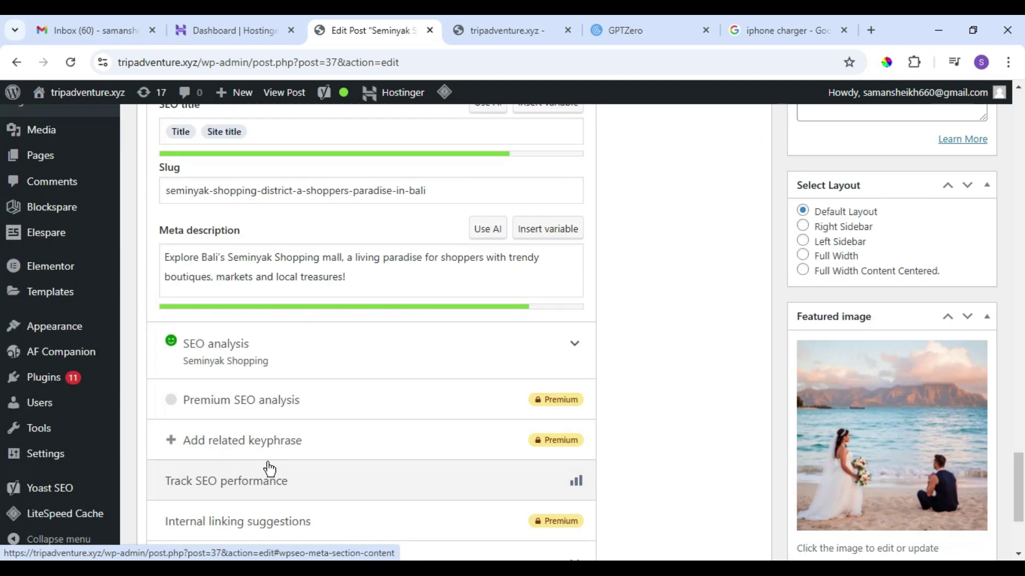
{"action": "scroll", "coordinate": [299, 254], "scroll_direction": "up", "scroll_amount": 4}
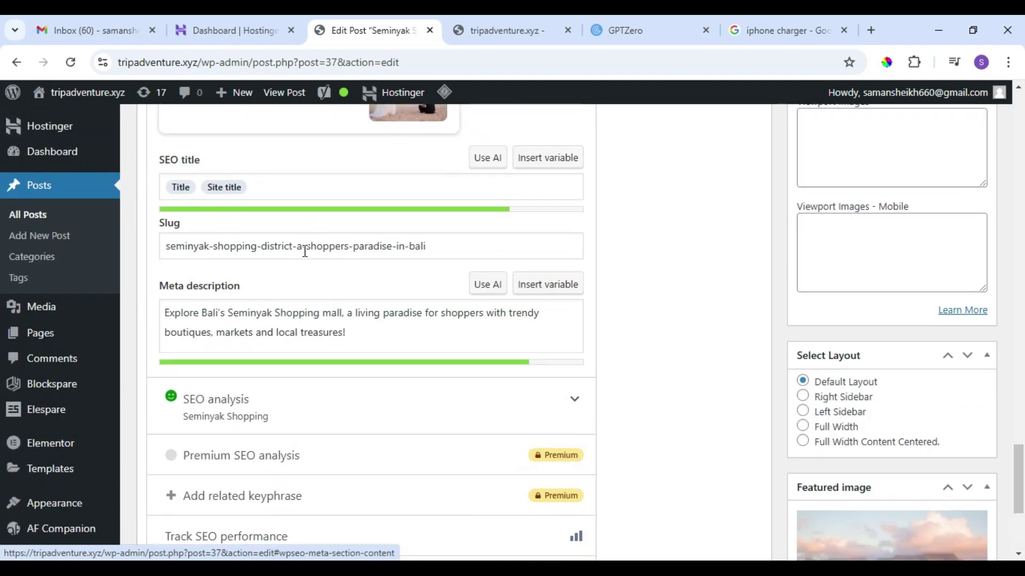
{"action": "left_click", "coordinate": [444, 395]}
{"action": "scroll", "coordinate": [455, 402], "scroll_direction": "down", "scroll_amount": 5}
{"action": "scroll", "coordinate": [353, 485], "scroll_direction": "down", "scroll_amount": 6}
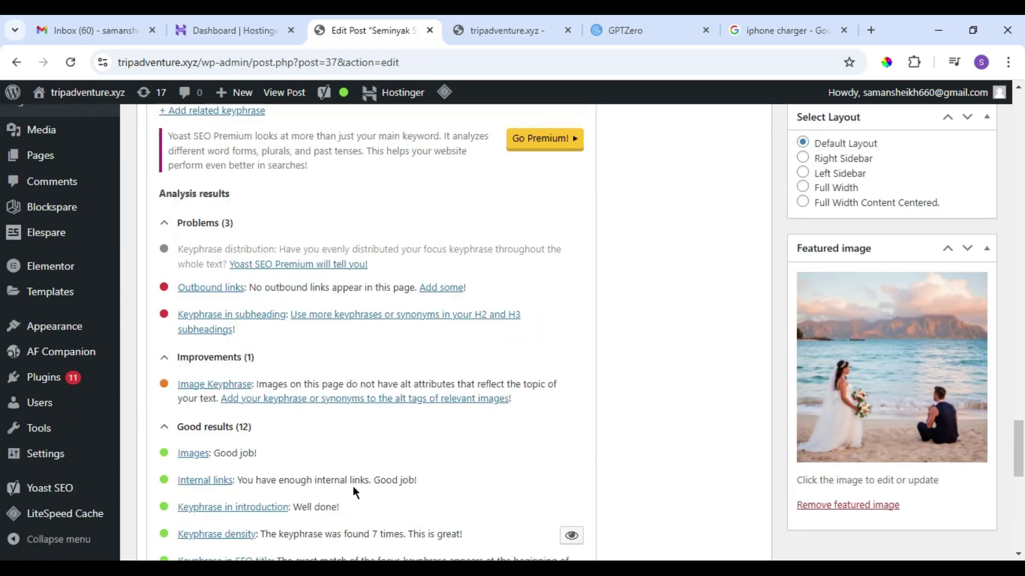
{"action": "scroll", "coordinate": [366, 270], "scroll_direction": "up", "scroll_amount": 10}
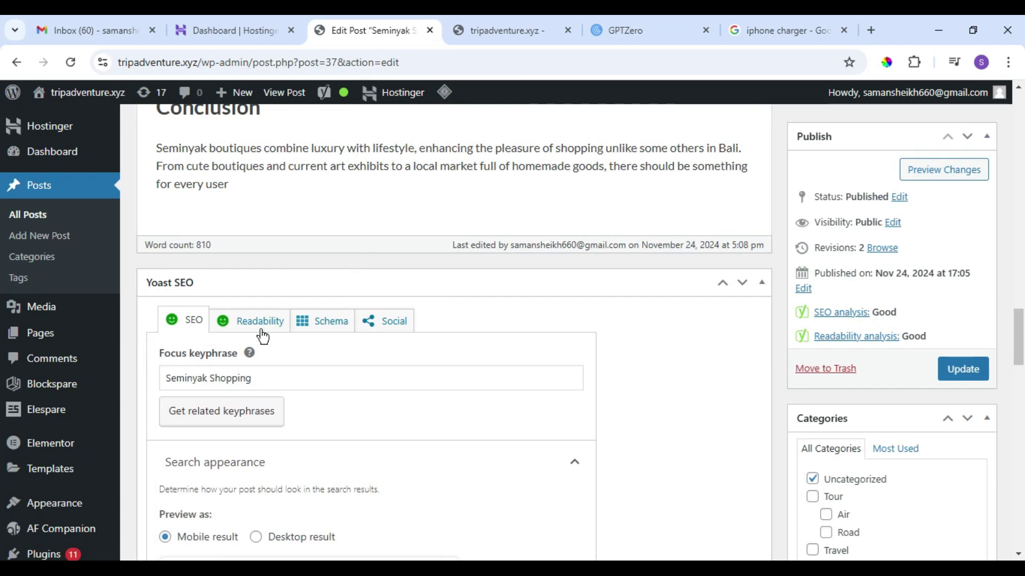
- Review the post's Yoast readability analysis, including its improvements and good results
{"action": "left_click", "coordinate": [261, 322]}
{"action": "scroll", "coordinate": [703, 350], "scroll_direction": "down", "scroll_amount": 4}
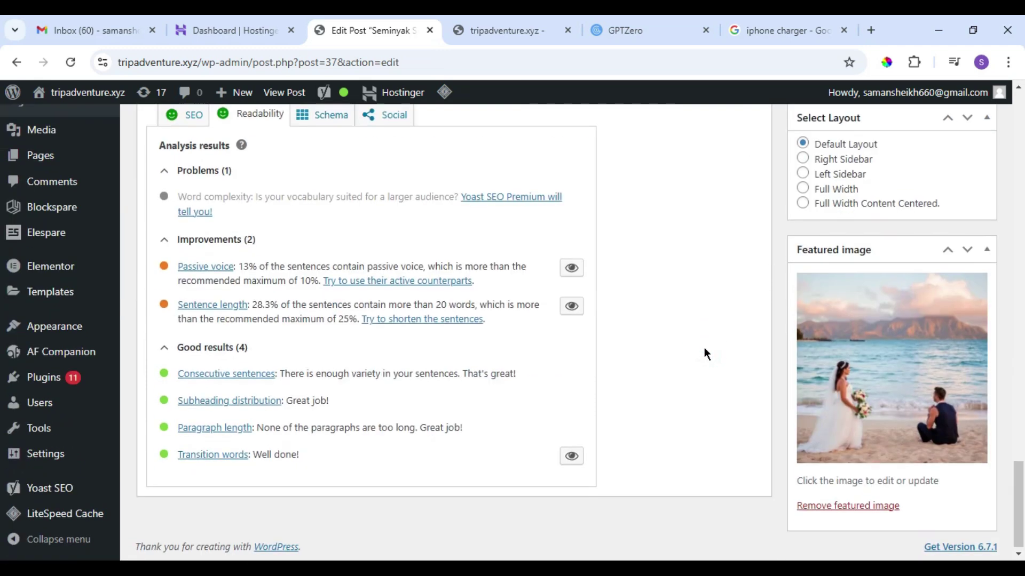
{"action": "scroll", "coordinate": [377, 299], "scroll_direction": "up", "scroll_amount": 3}
{"action": "scroll", "coordinate": [378, 301], "scroll_direction": "up", "scroll_amount": 10}
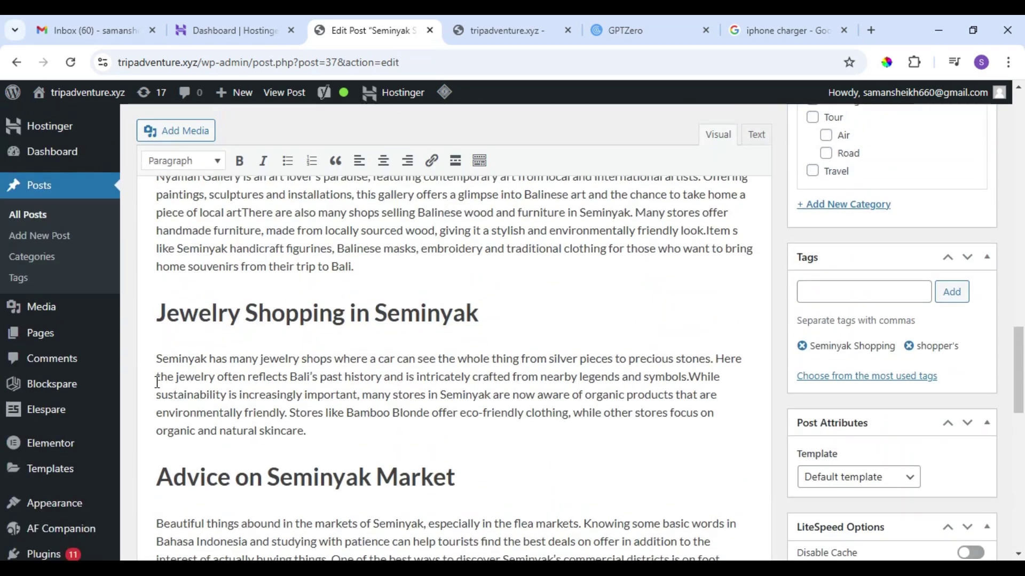
- Inspect the tripadventure.xyz home page for the Seminyak post's featured image and overall layout
{"action": "left_click", "coordinate": [505, 31]}
{"action": "scroll", "coordinate": [429, 366], "scroll_direction": "down", "scroll_amount": 3}
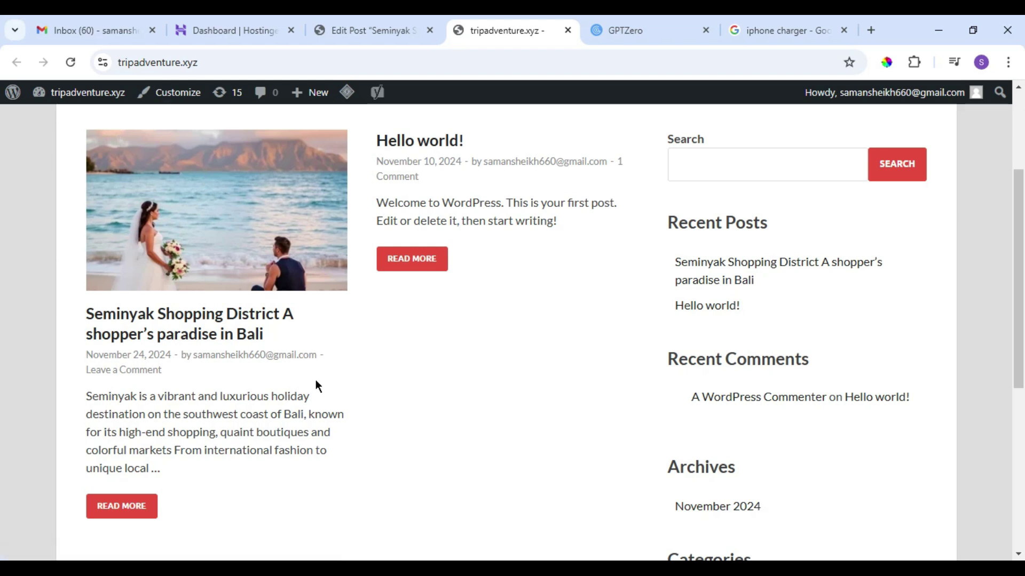
{"action": "scroll", "coordinate": [561, 453], "scroll_direction": "down", "scroll_amount": 6}
{"action": "scroll", "coordinate": [562, 453], "scroll_direction": "up", "scroll_amount": 9}
{"action": "scroll", "coordinate": [561, 454], "scroll_direction": "down", "scroll_amount": 8}
{"action": "scroll", "coordinate": [562, 453], "scroll_direction": "up", "scroll_amount": 9}
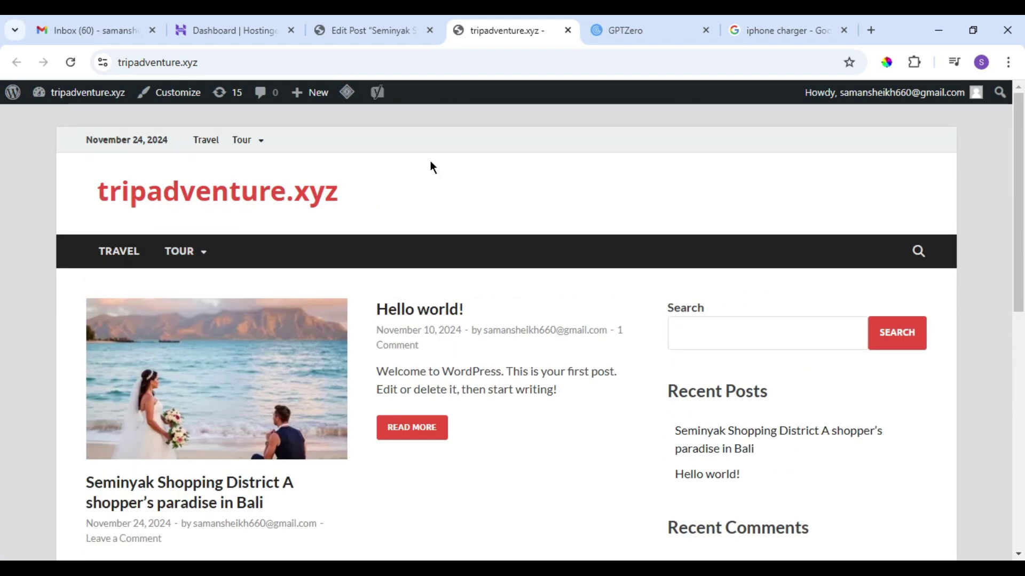
{"action": "scroll", "coordinate": [449, 211], "scroll_direction": "down", "scroll_amount": 9}
{"action": "scroll", "coordinate": [402, 199], "scroll_direction": "up", "scroll_amount": 9}
- Return to the post editor and look through the Seminyak article's content and publish settings
{"action": "left_click", "coordinate": [363, 21]}
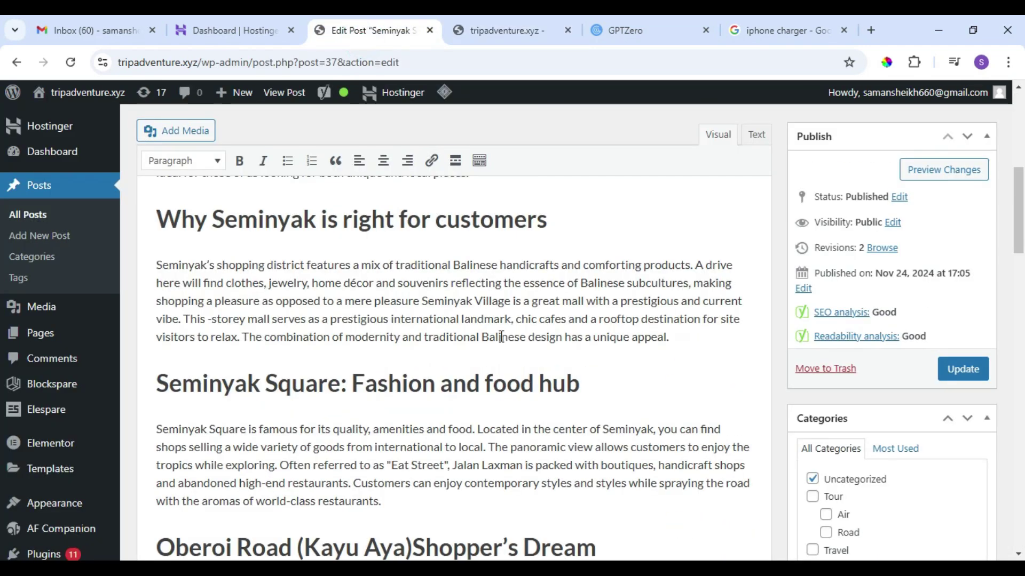
{"action": "scroll", "coordinate": [503, 346], "scroll_direction": "down", "scroll_amount": 20}
{"action": "scroll", "coordinate": [503, 346], "scroll_direction": "up", "scroll_amount": 20}
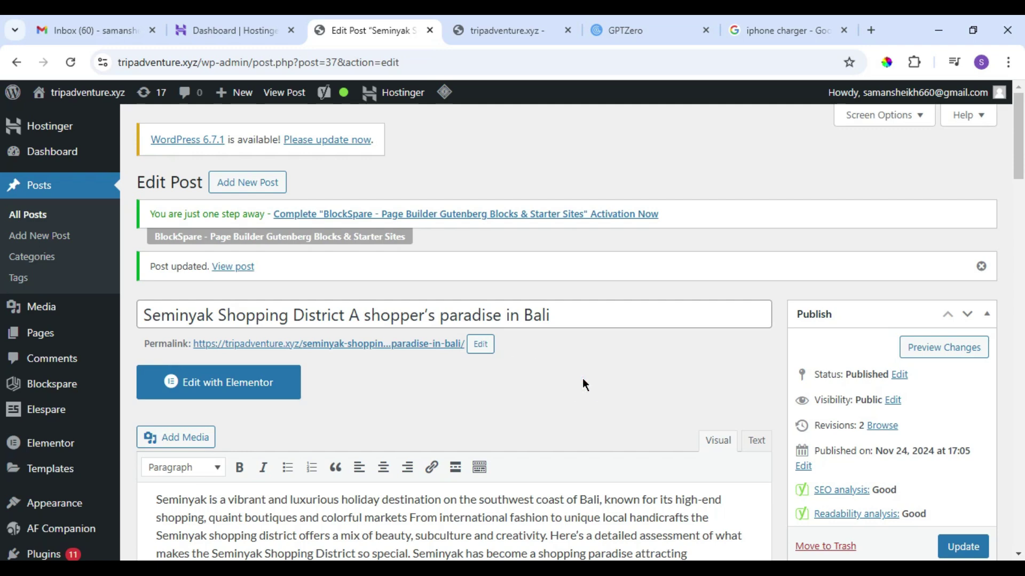
{"action": "scroll", "coordinate": [294, 276], "scroll_direction": "down", "scroll_amount": 15}
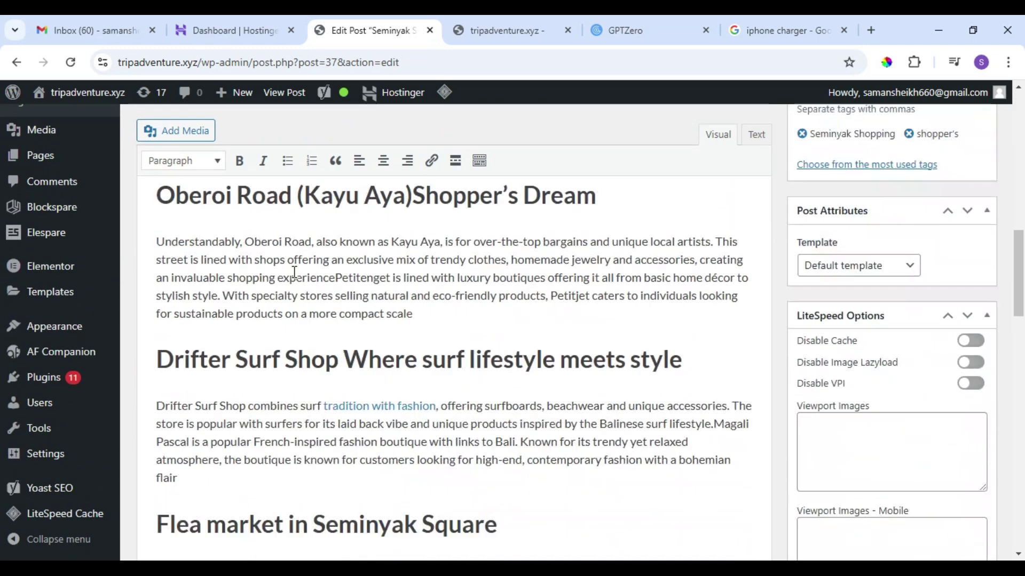
{"action": "scroll", "coordinate": [295, 275], "scroll_direction": "up", "scroll_amount": 14}
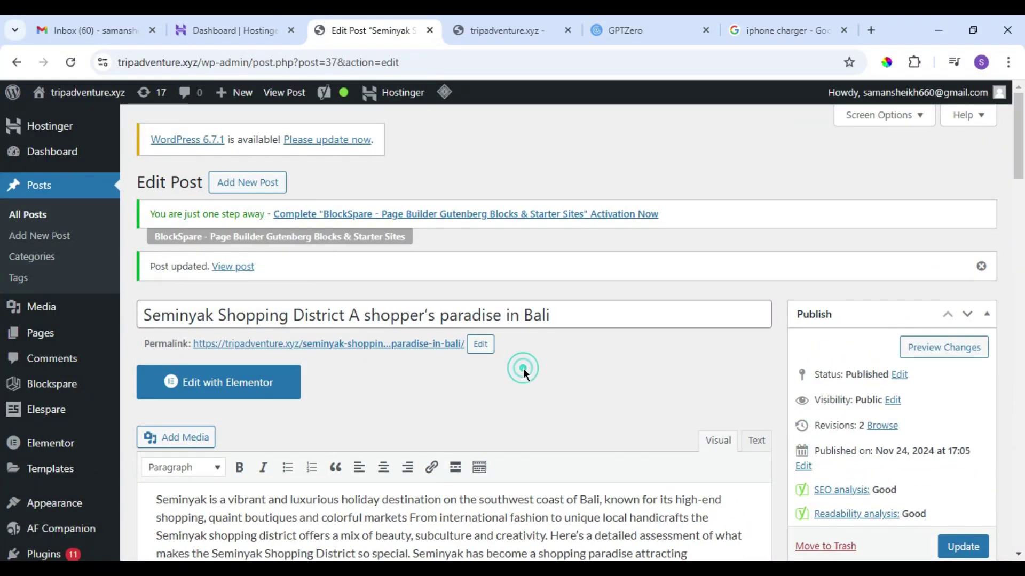